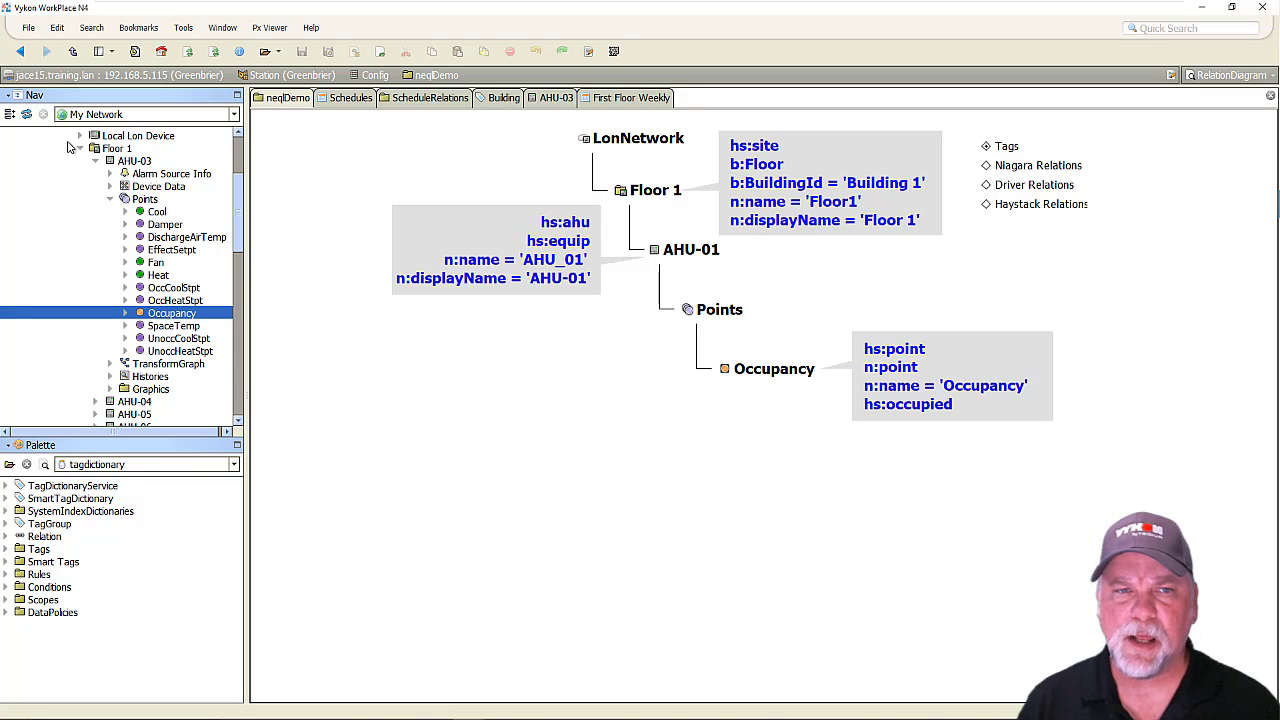
Expand the Schedules folder under Home and select the First through Fifth Floor Weekly schedules plus GlobalBooleanWeekly.
{"action": "left_click", "coordinate": [80, 148]}
{"action": "scroll", "coordinate": [82, 204], "scroll_direction": "up", "scroll_amount": 1}
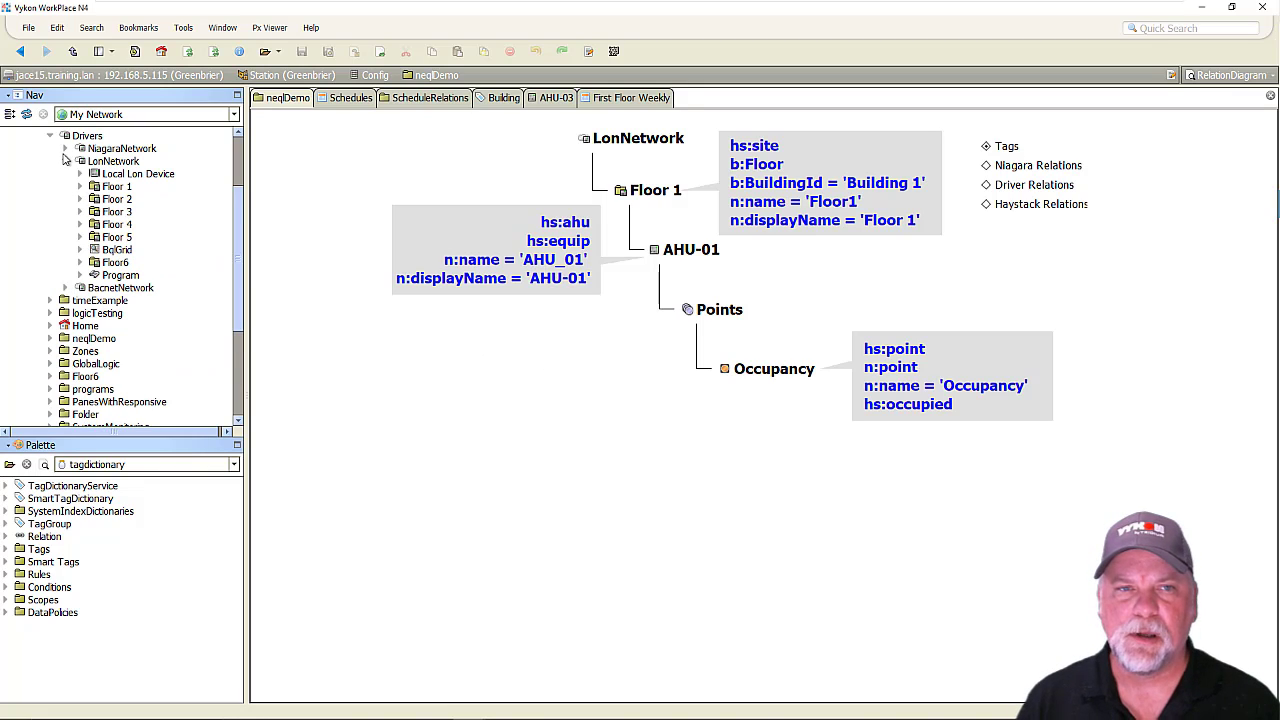
{"action": "left_click", "coordinate": [66, 161]}
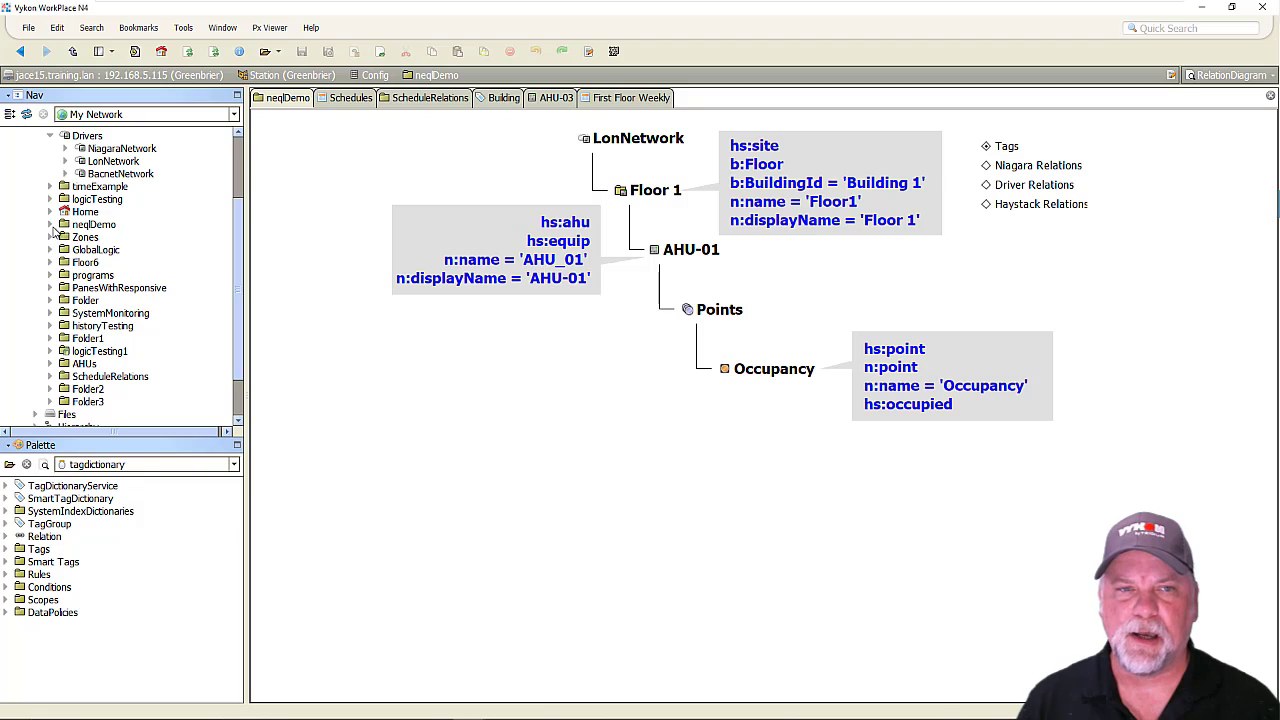
{"action": "left_click", "coordinate": [50, 212]}
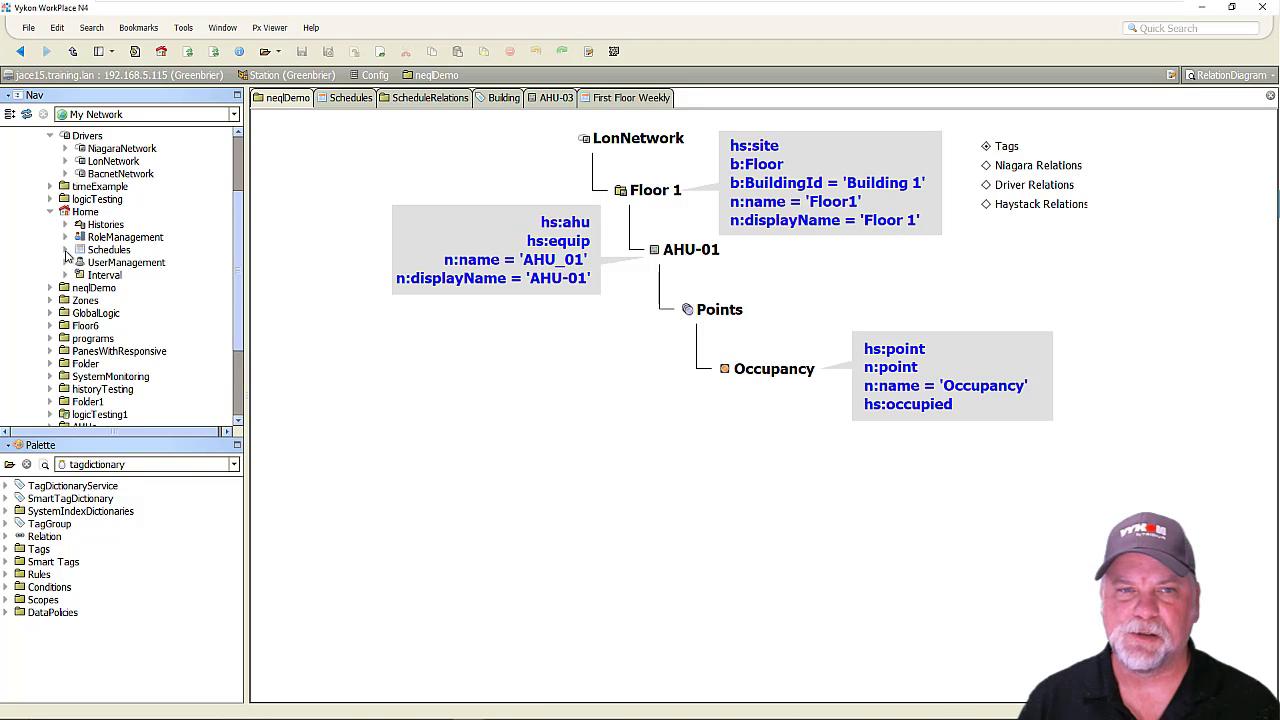
{"action": "left_click", "coordinate": [66, 252]}
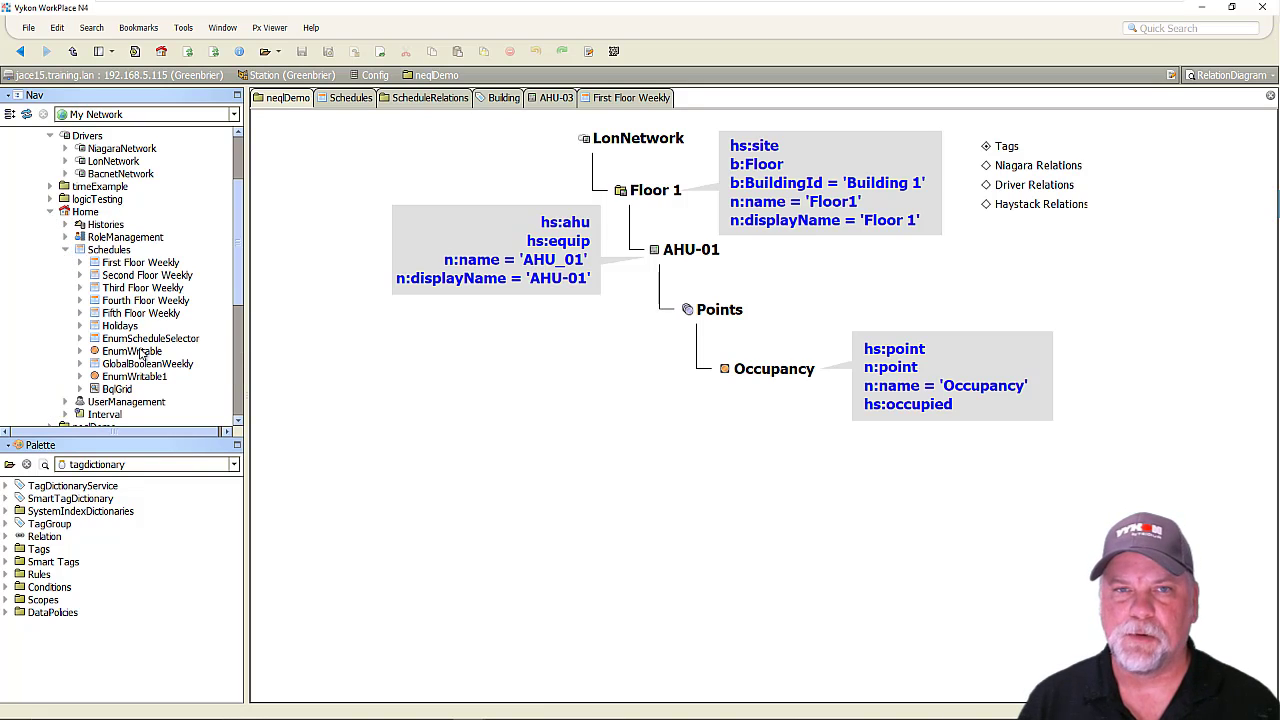
{"action": "left_click", "coordinate": [137, 264]}
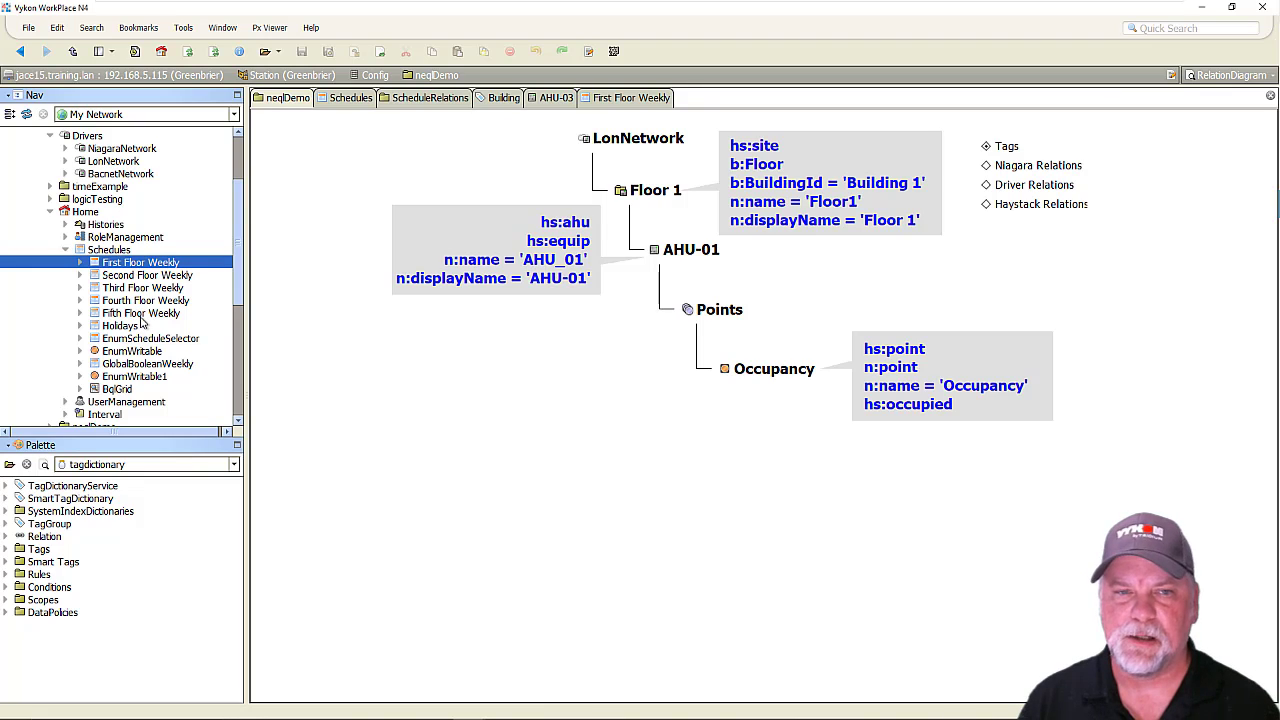
{"action": "left_click", "coordinate": [142, 315], "text": "shift"}
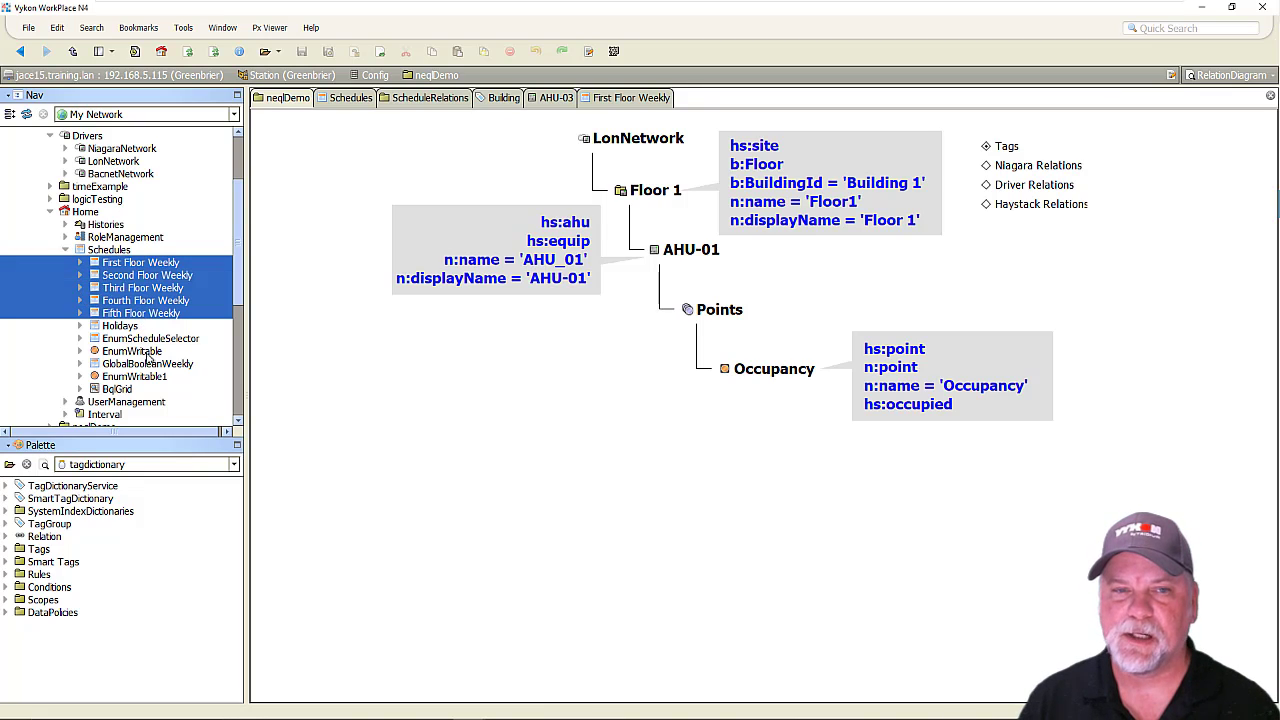
{"action": "left_click", "coordinate": [147, 363], "text": "ctrl"}
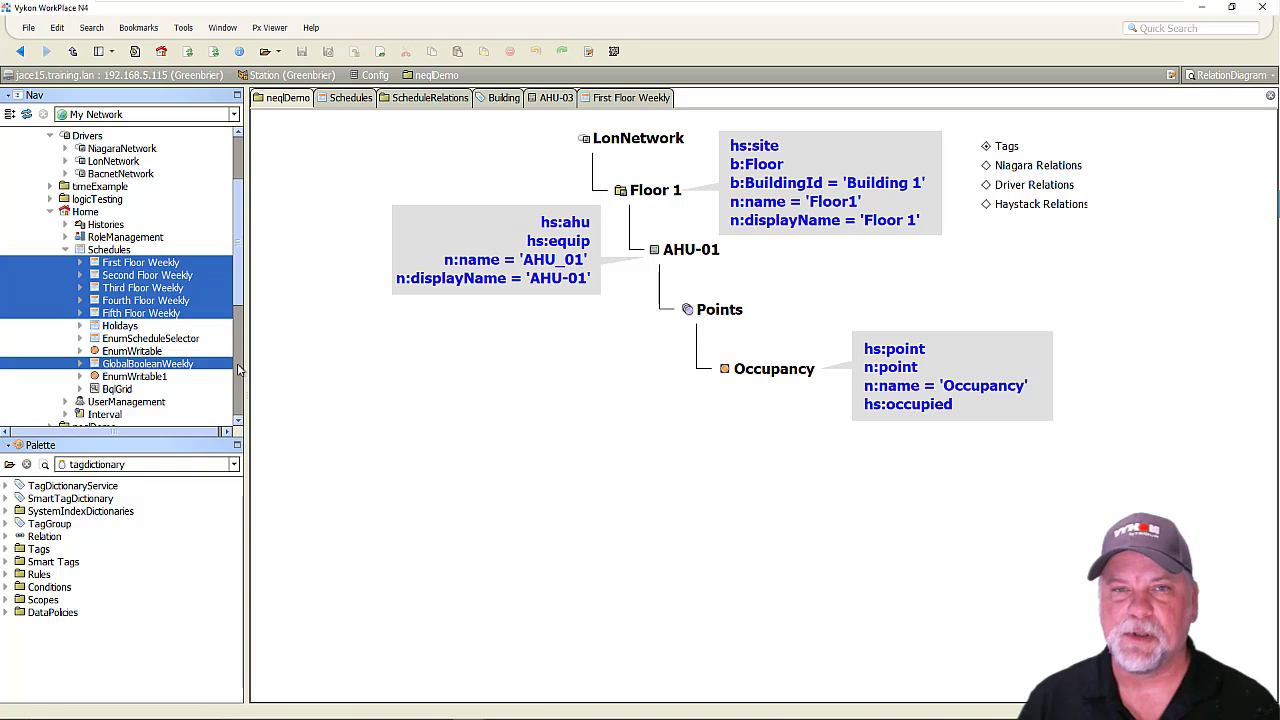
Examine how First Floor Weekly links to the enum components in the Schedules wire sheet, and view the ScheduleRelations diagram.
{"action": "left_click", "coordinate": [344, 100]}
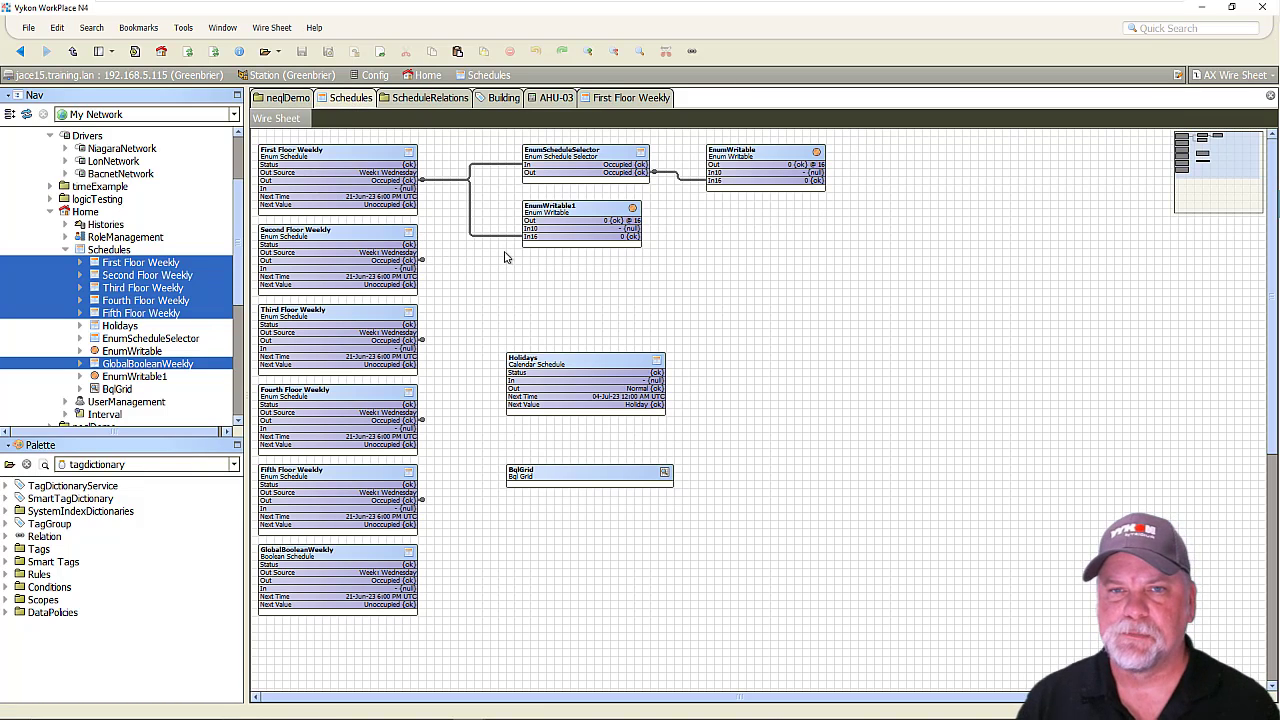
{"action": "scroll", "coordinate": [505, 257], "scroll_direction": "up", "scroll_amount": 3}
{"action": "left_click_drag", "start_coordinate": [1215, 152], "coordinate": [1180, 139]}
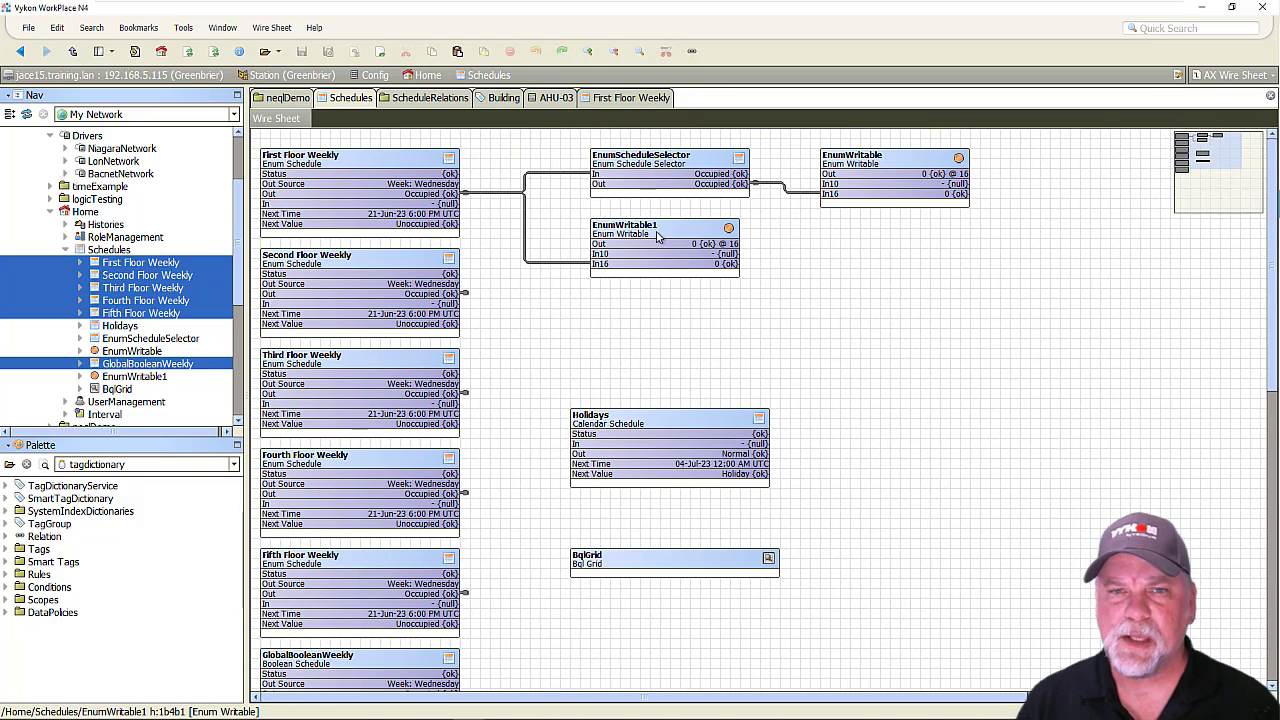
{"action": "left_click", "coordinate": [392, 190]}
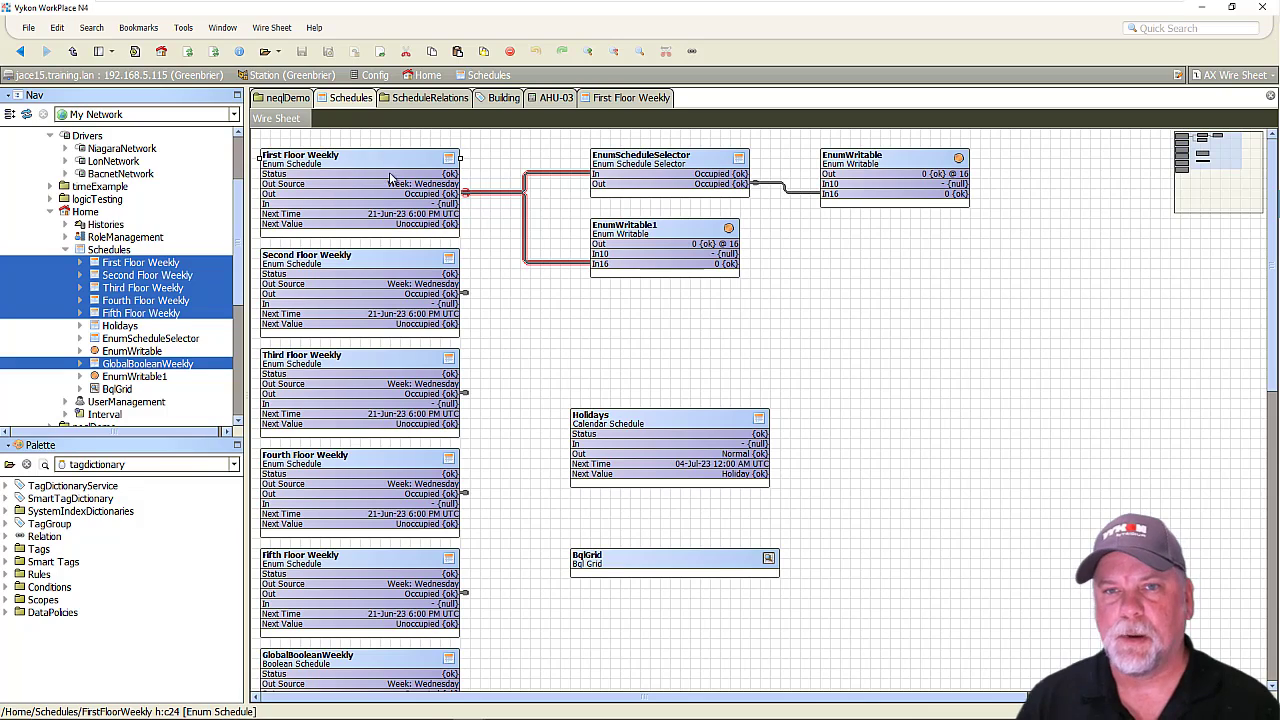
{"action": "left_click", "coordinate": [676, 240]}
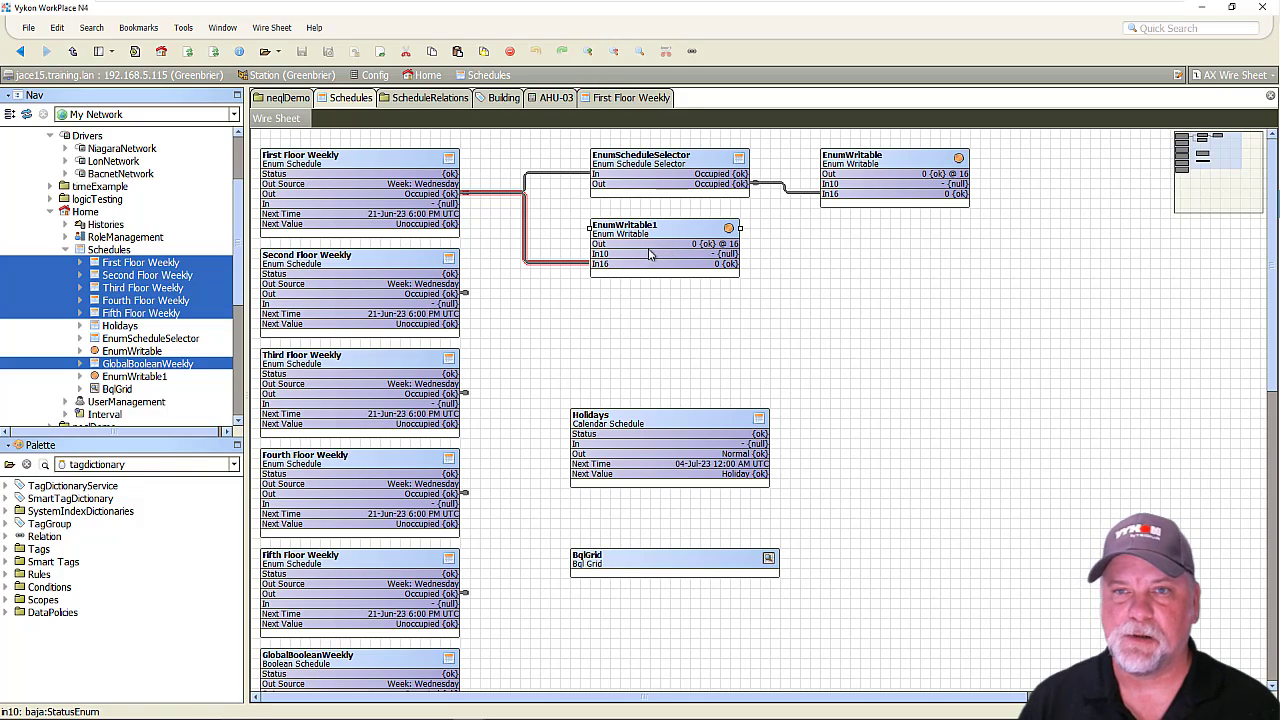
{"action": "left_click", "coordinate": [688, 160]}
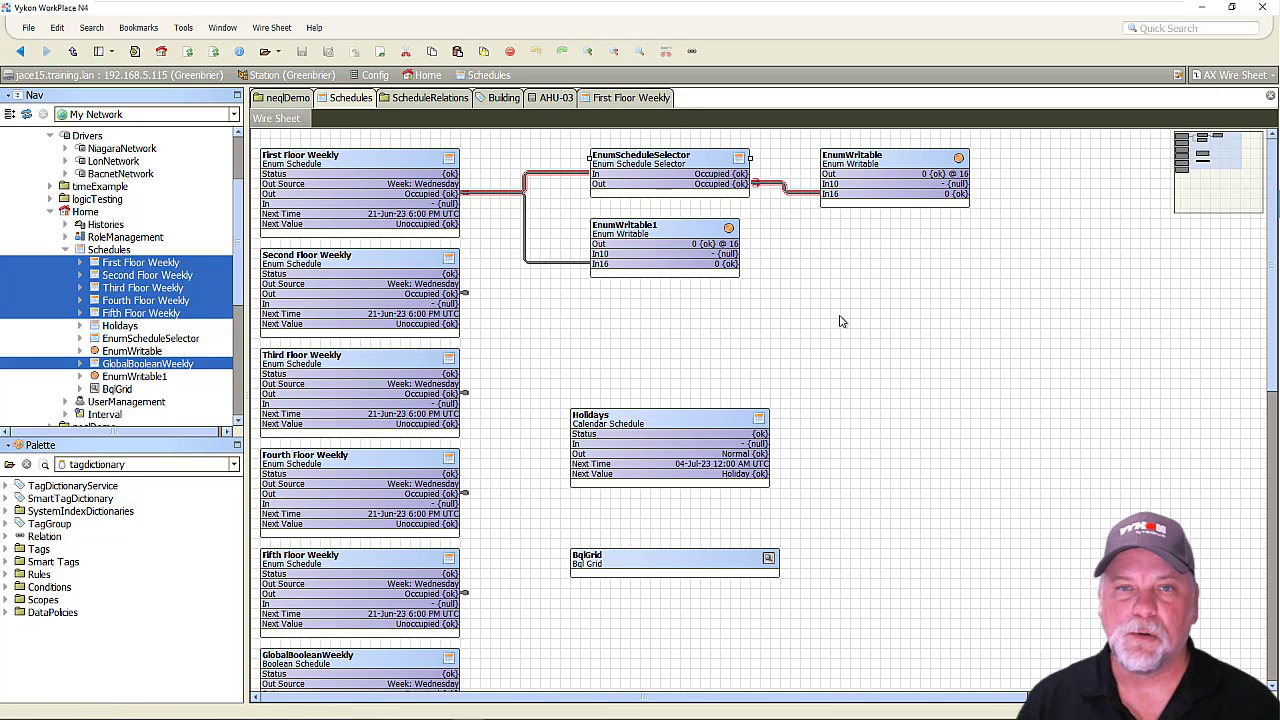
{"action": "left_click", "coordinate": [882, 168]}
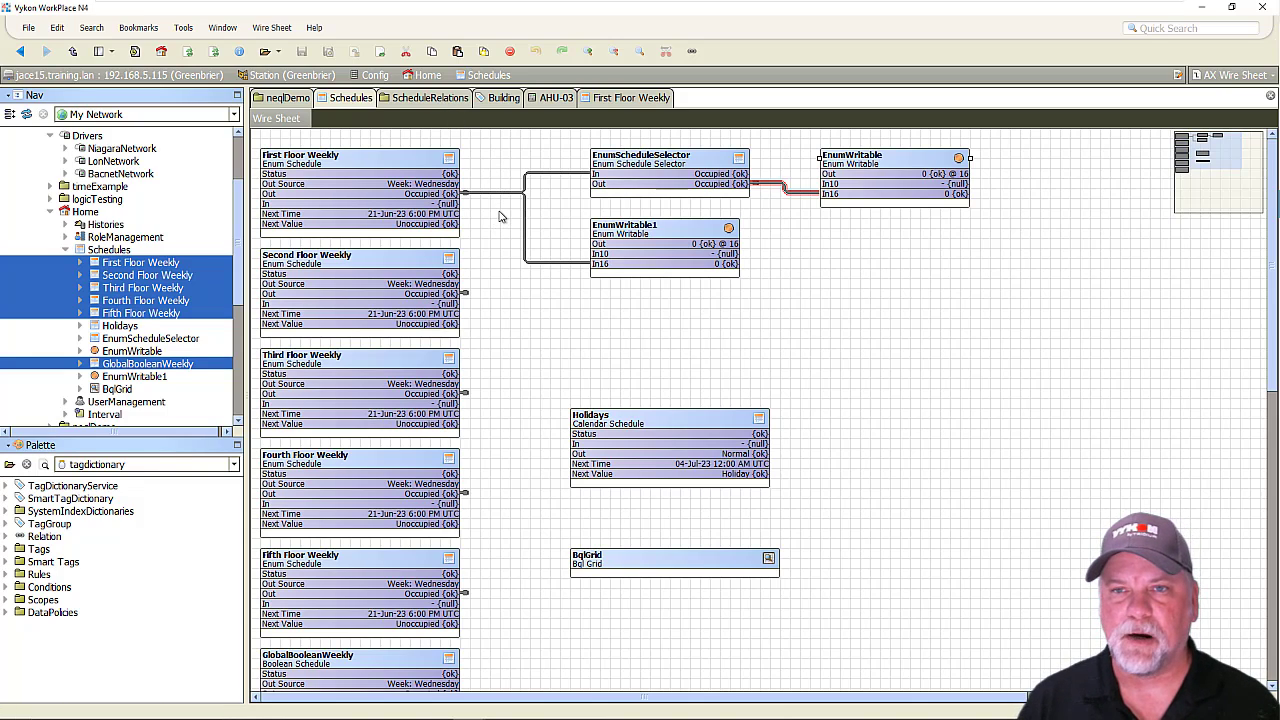
{"action": "left_click", "coordinate": [537, 262]}
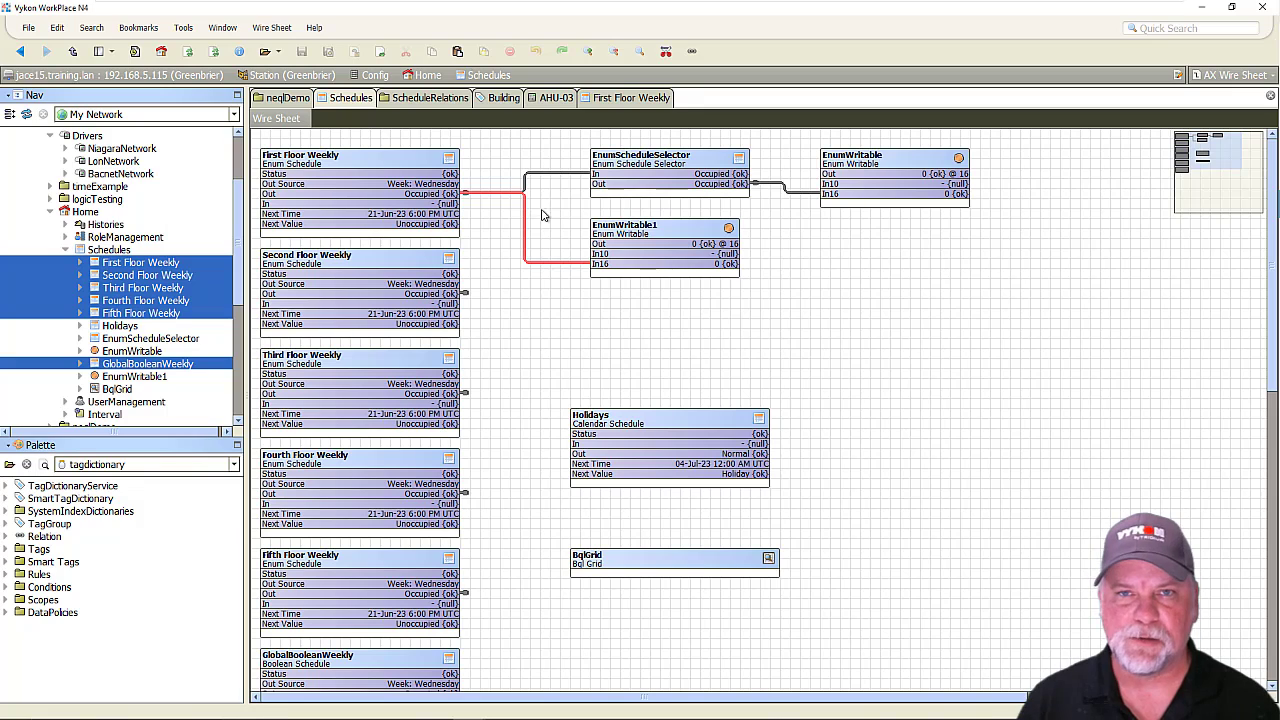
{"action": "left_click", "coordinate": [428, 98]}
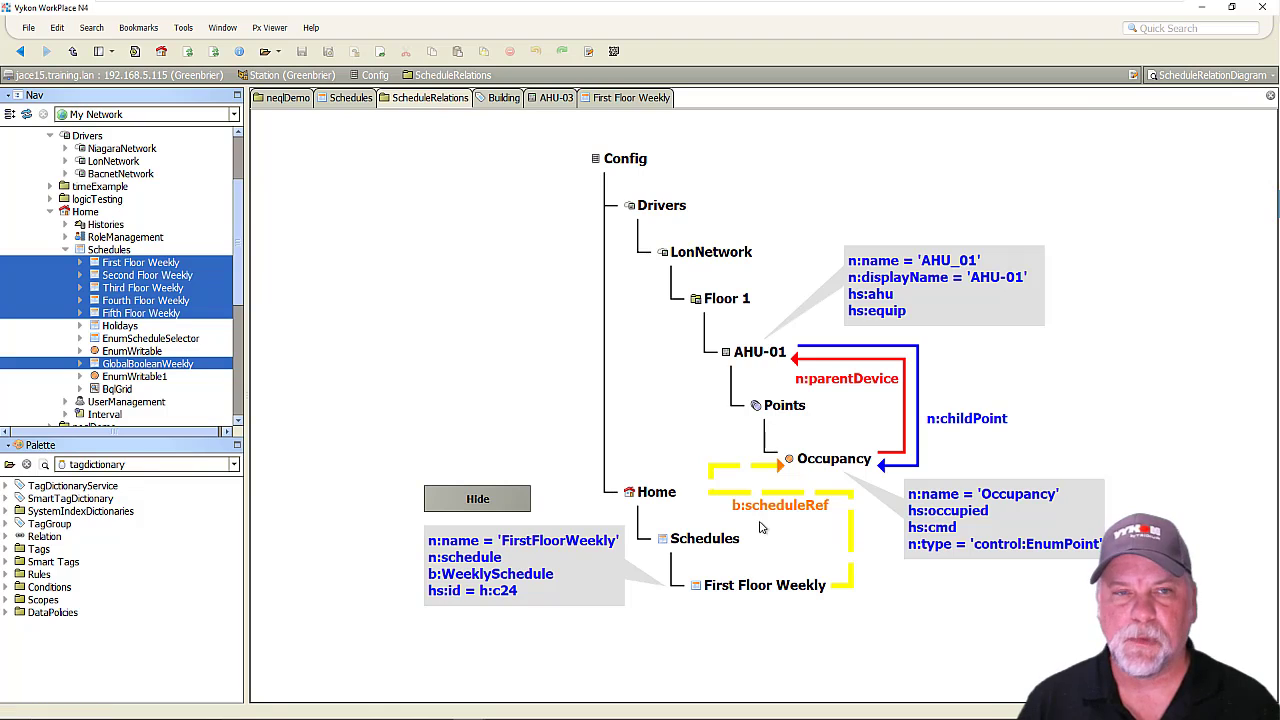
Open the Building smart tag dictionary's property sheet and expand its tag definitions.
{"action": "left_click", "coordinate": [505, 98]}
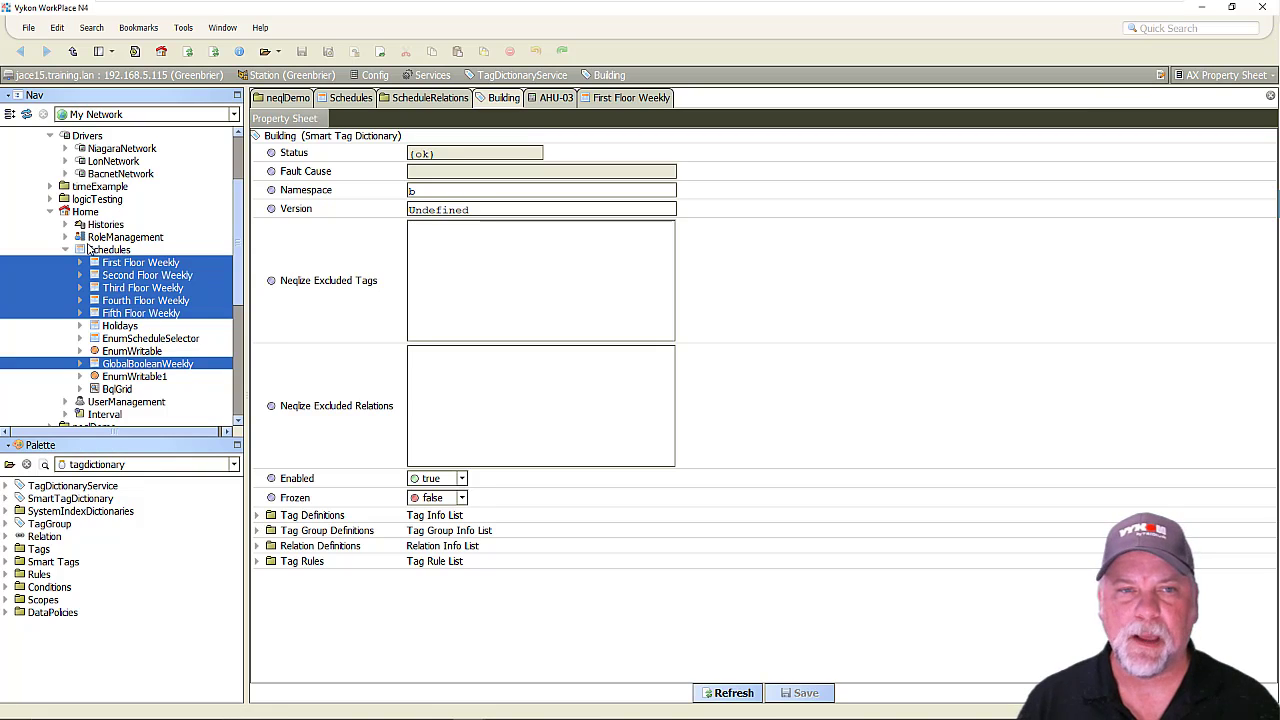
{"action": "left_click", "coordinate": [51, 212]}
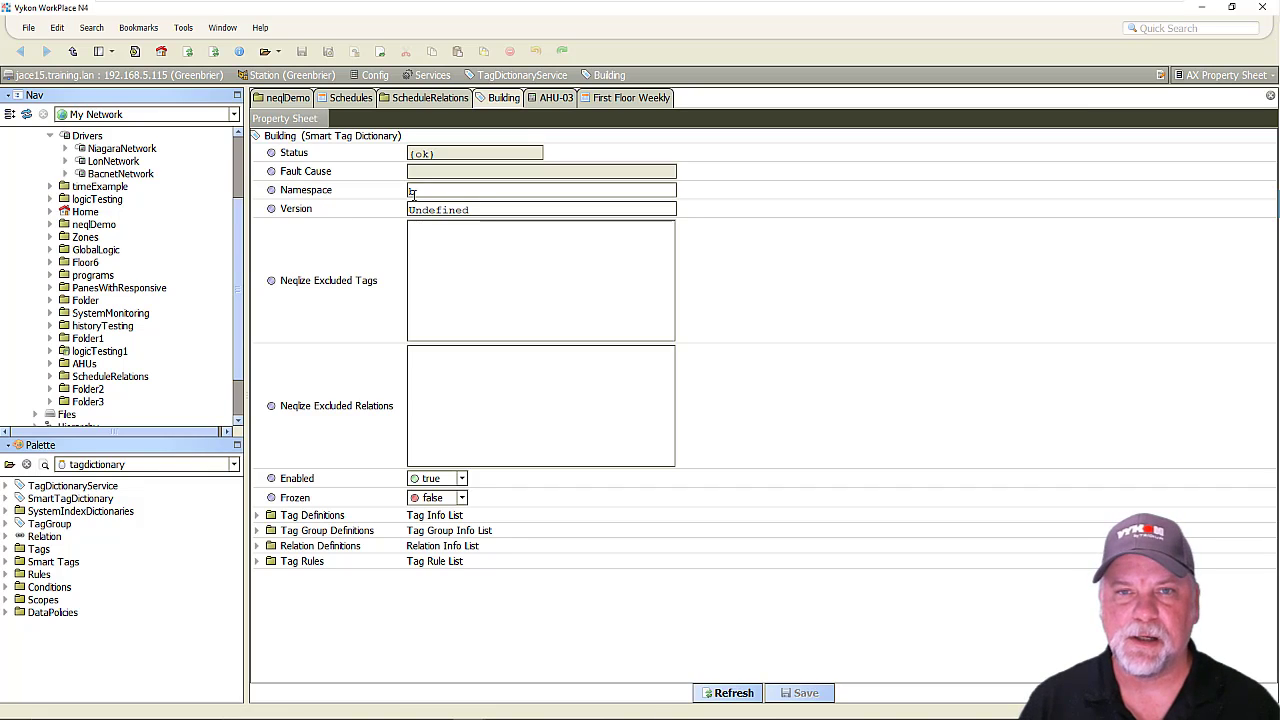
{"action": "left_click", "coordinate": [257, 517]}
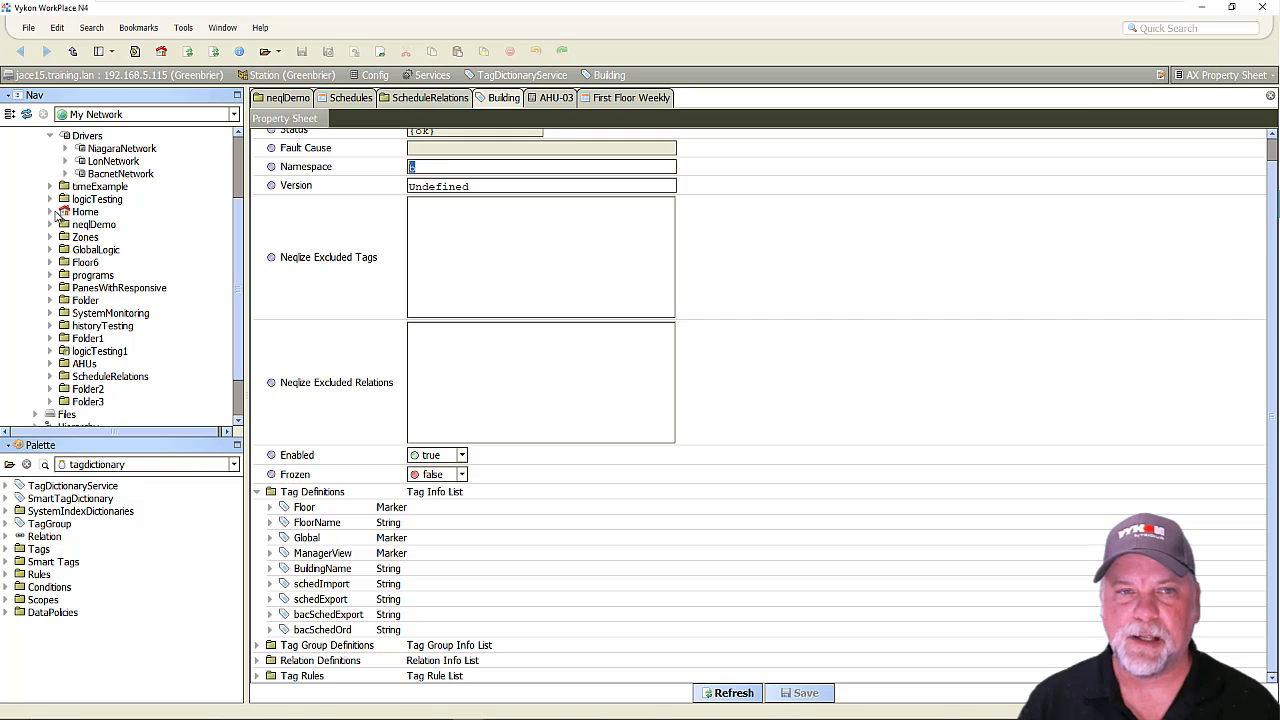
Look over the schedules under Home and the AHU-03 points on Floor 1 of the LonNetwork.
{"action": "left_click", "coordinate": [50, 212]}
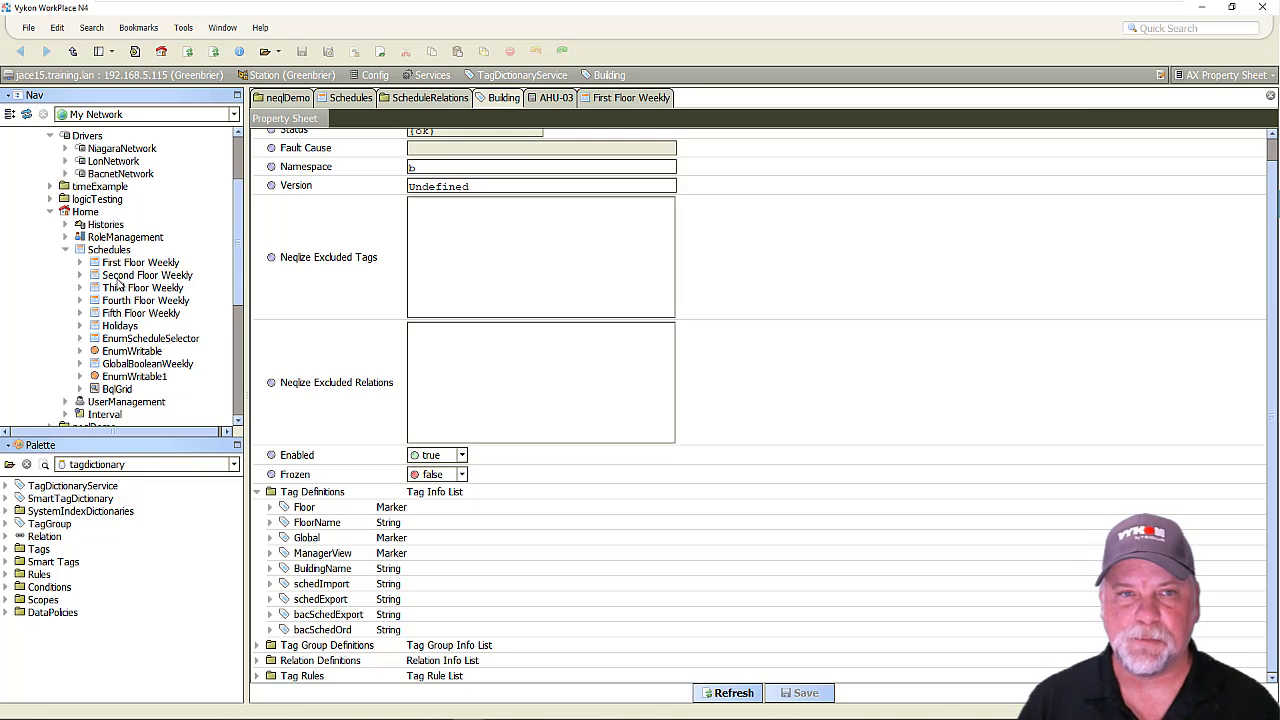
{"action": "left_click", "coordinate": [65, 162]}
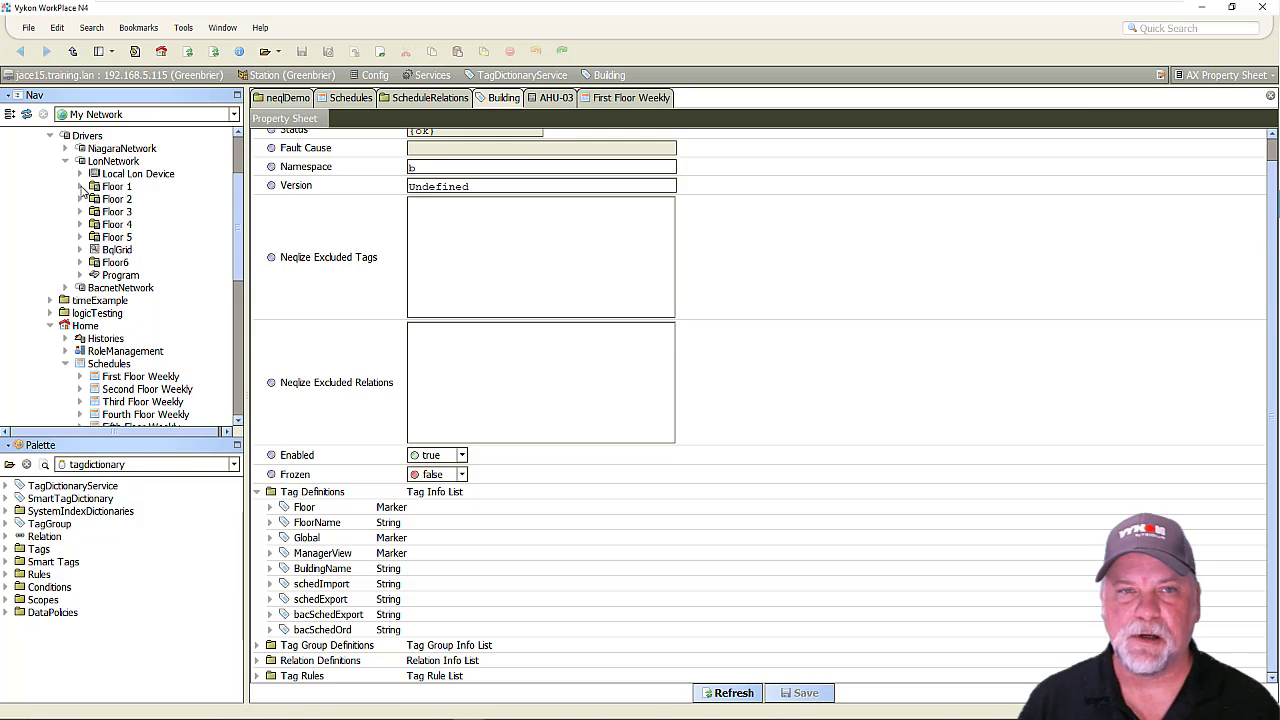
{"action": "left_click", "coordinate": [81, 186]}
{"action": "left_click", "coordinate": [174, 288]}
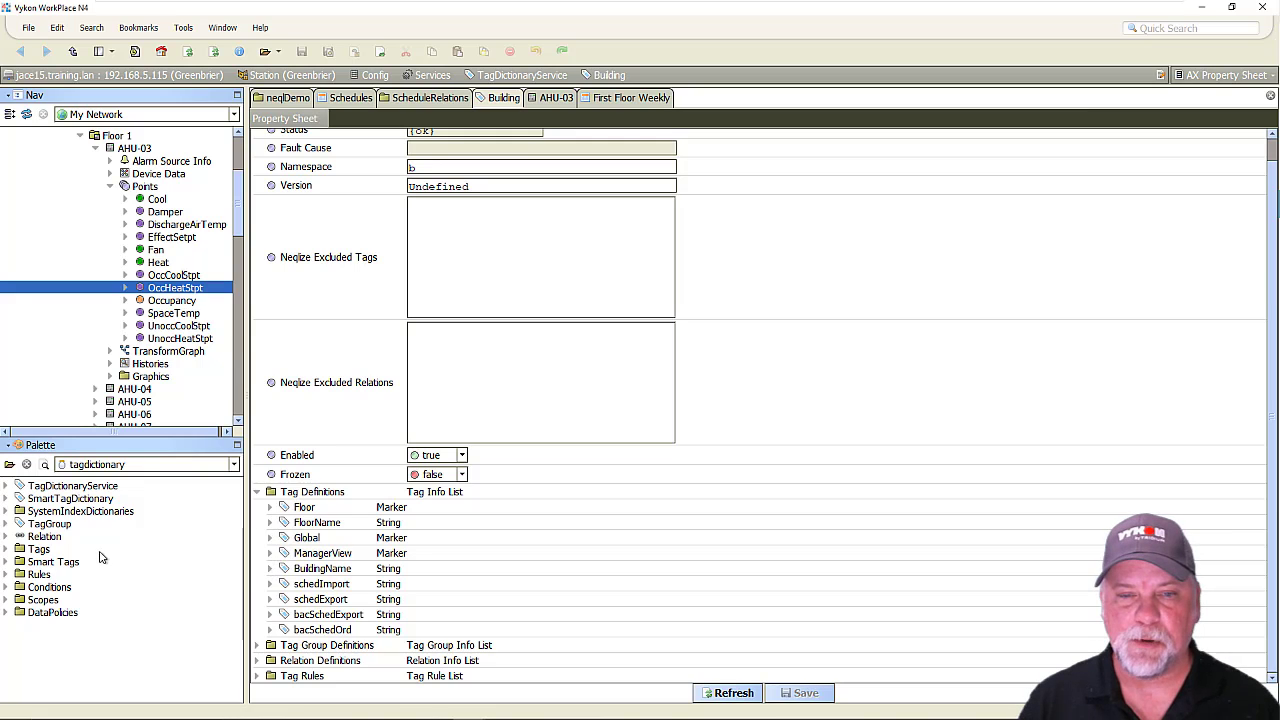
Add a Marker tag from the tagdictionary palette to the Building dictionary's tag definitions, named WeeklySchedule.
{"action": "left_click", "coordinate": [8, 549]}
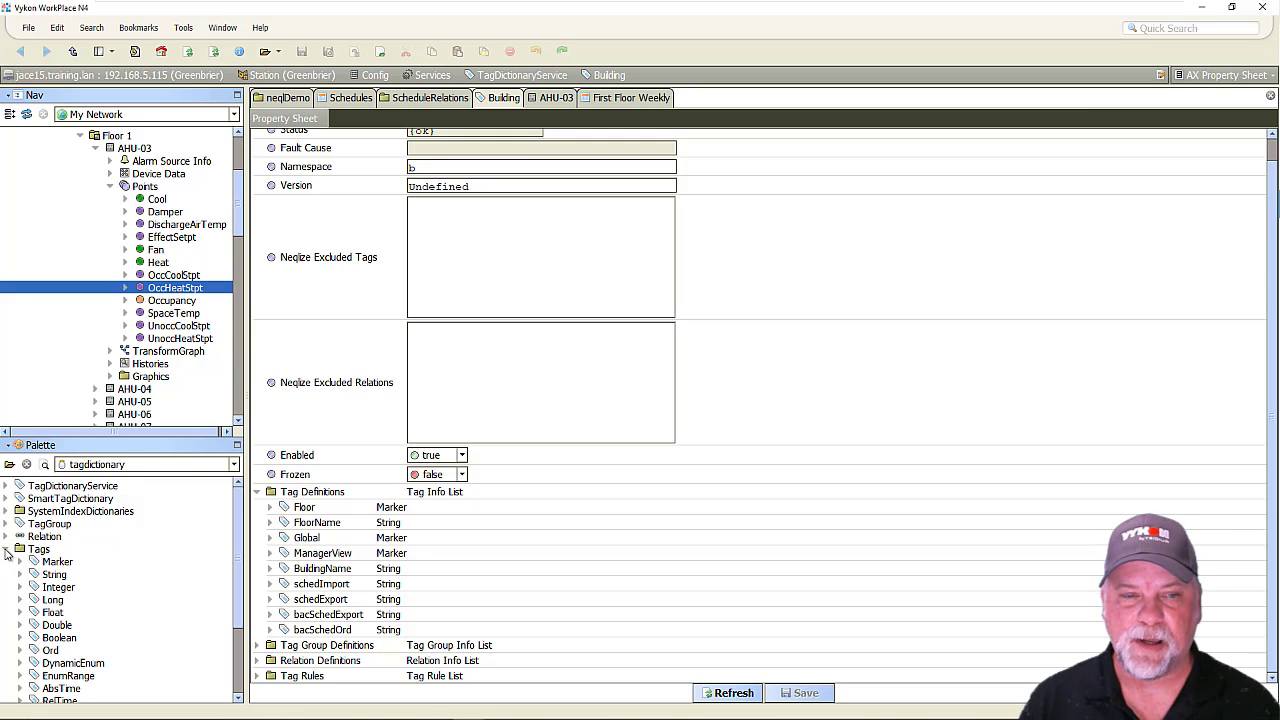
{"action": "left_click_drag", "start_coordinate": [50, 567], "coordinate": [310, 505]}
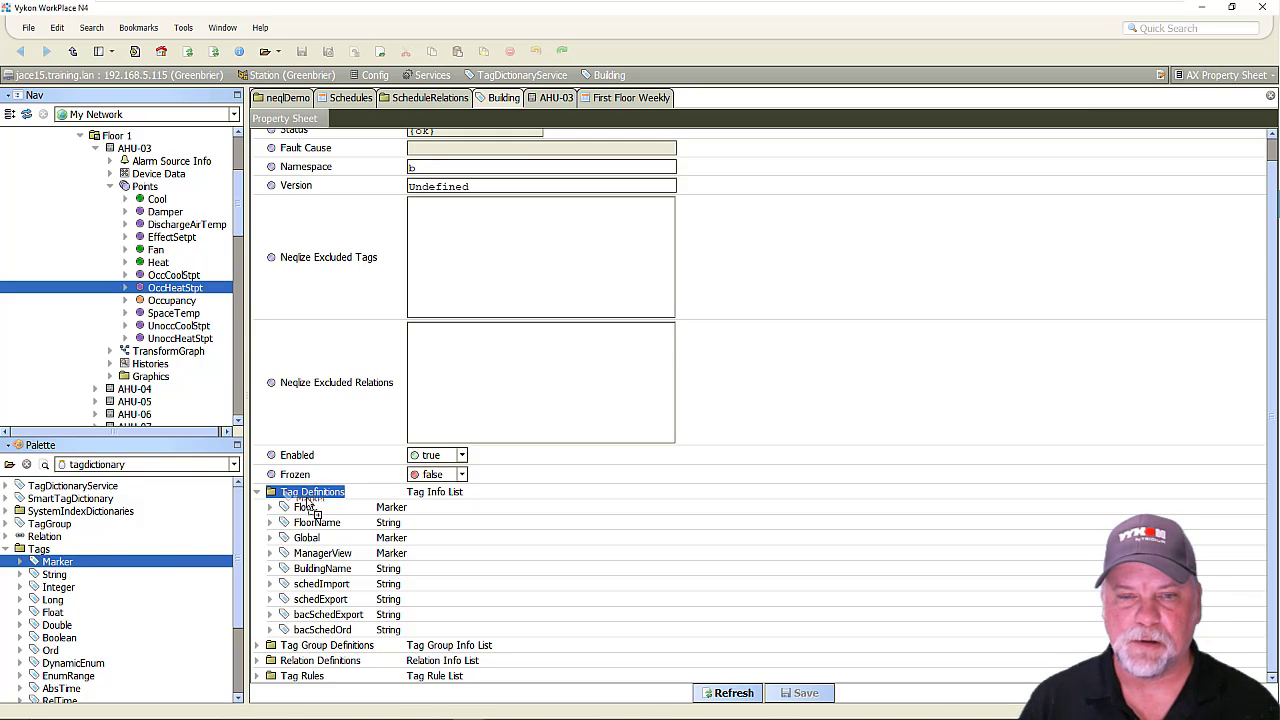
{"action": "left_click_drag", "start_coordinate": [308, 507], "coordinate": [310, 505]}
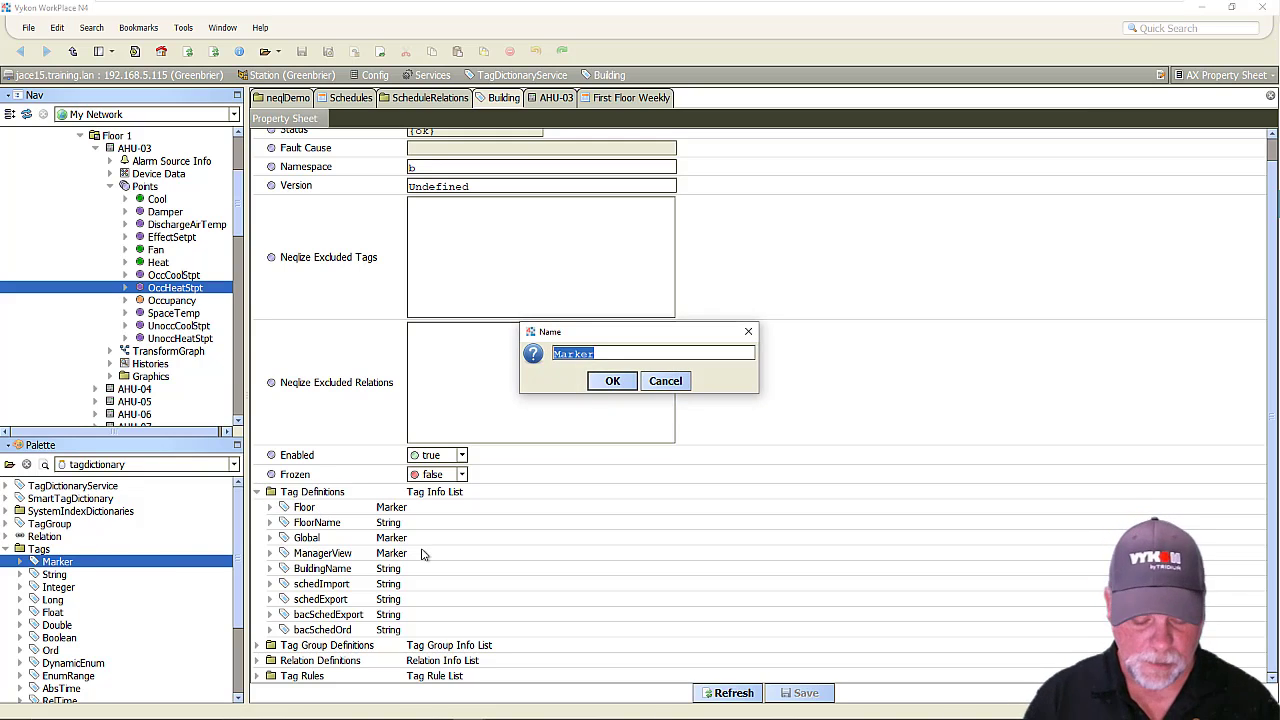
{"action": "type", "text": "w"}
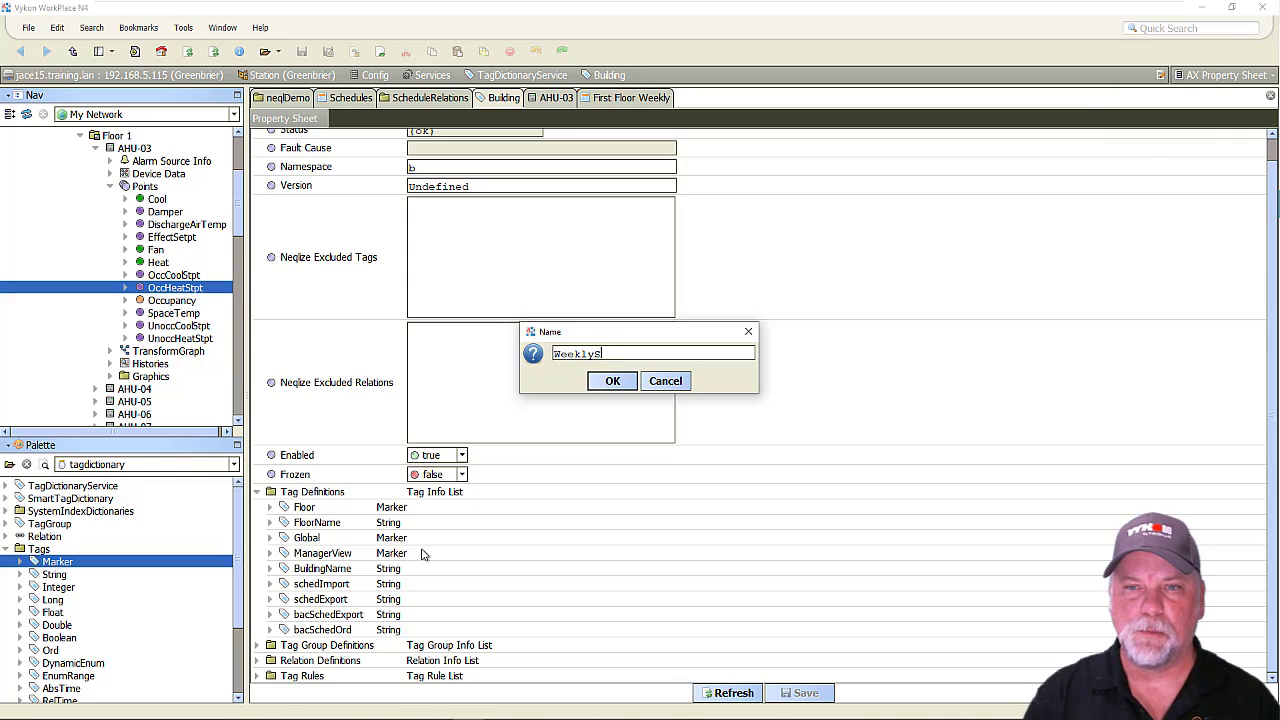
{"action": "key", "text": "Return"}
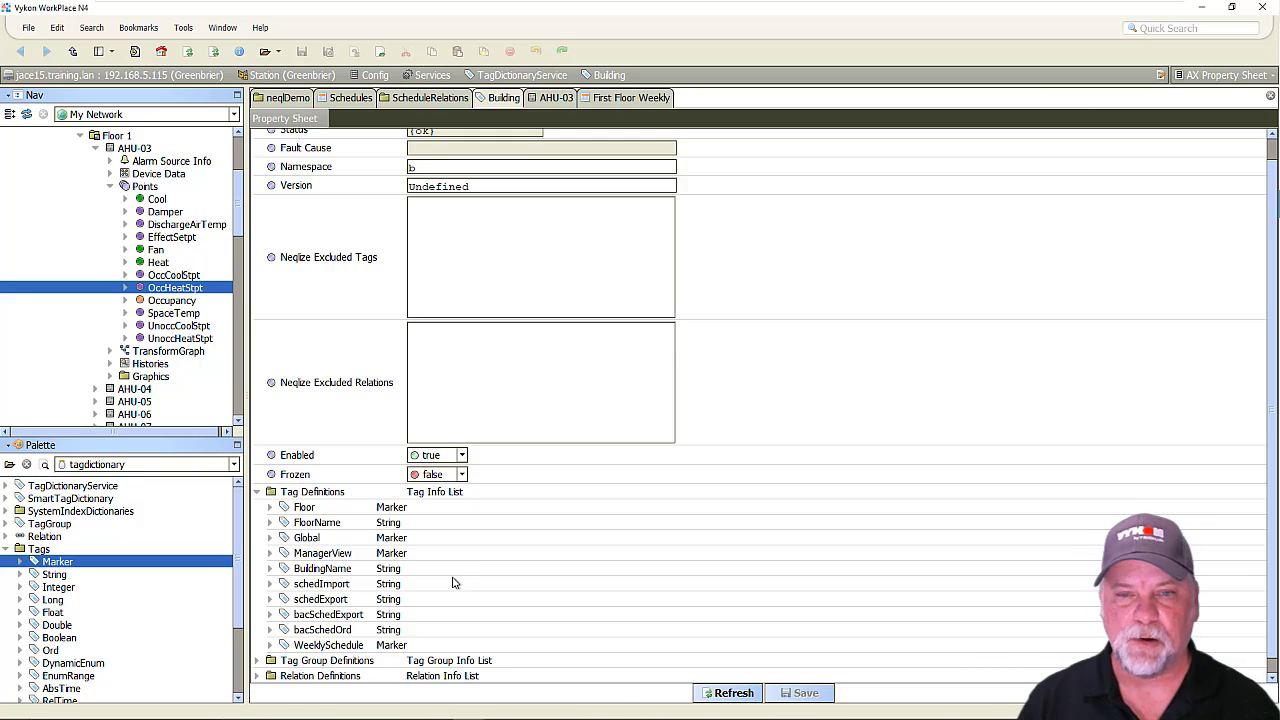
Add the WeeklyScheduleRelation from the vykonPro palette to the Building dictionary's relation definitions, named scheduleRef.
{"action": "scroll", "coordinate": [452, 569], "scroll_direction": "down", "scroll_amount": 1}
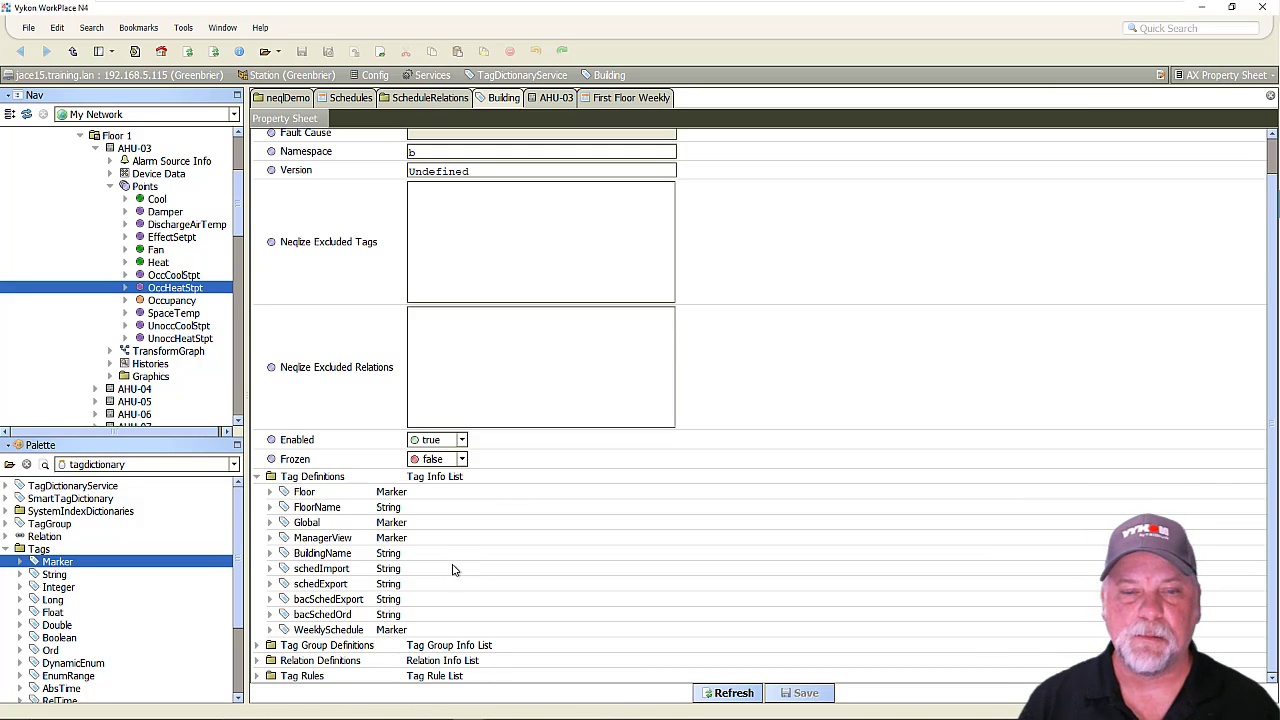
{"action": "left_click", "coordinate": [257, 661]}
{"action": "scroll", "coordinate": [300, 640], "scroll_direction": "down", "scroll_amount": 1}
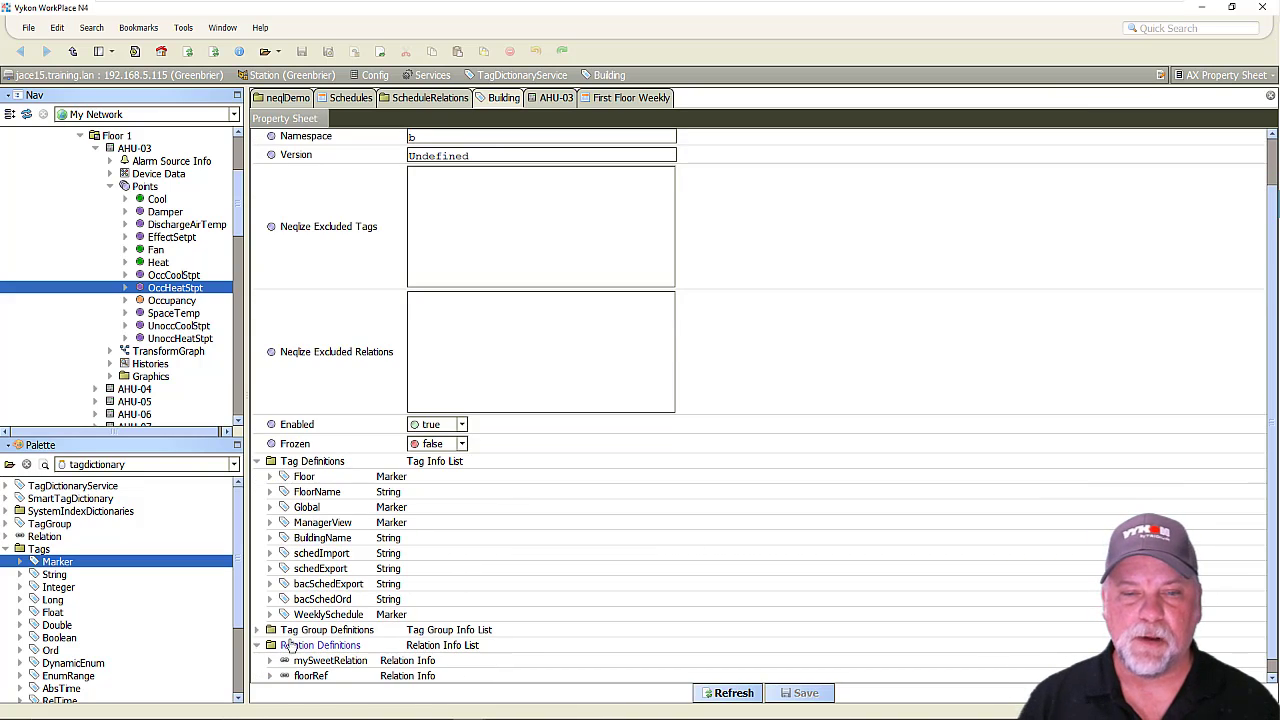
{"action": "scroll", "coordinate": [491, 547], "scroll_direction": "down", "scroll_amount": 1}
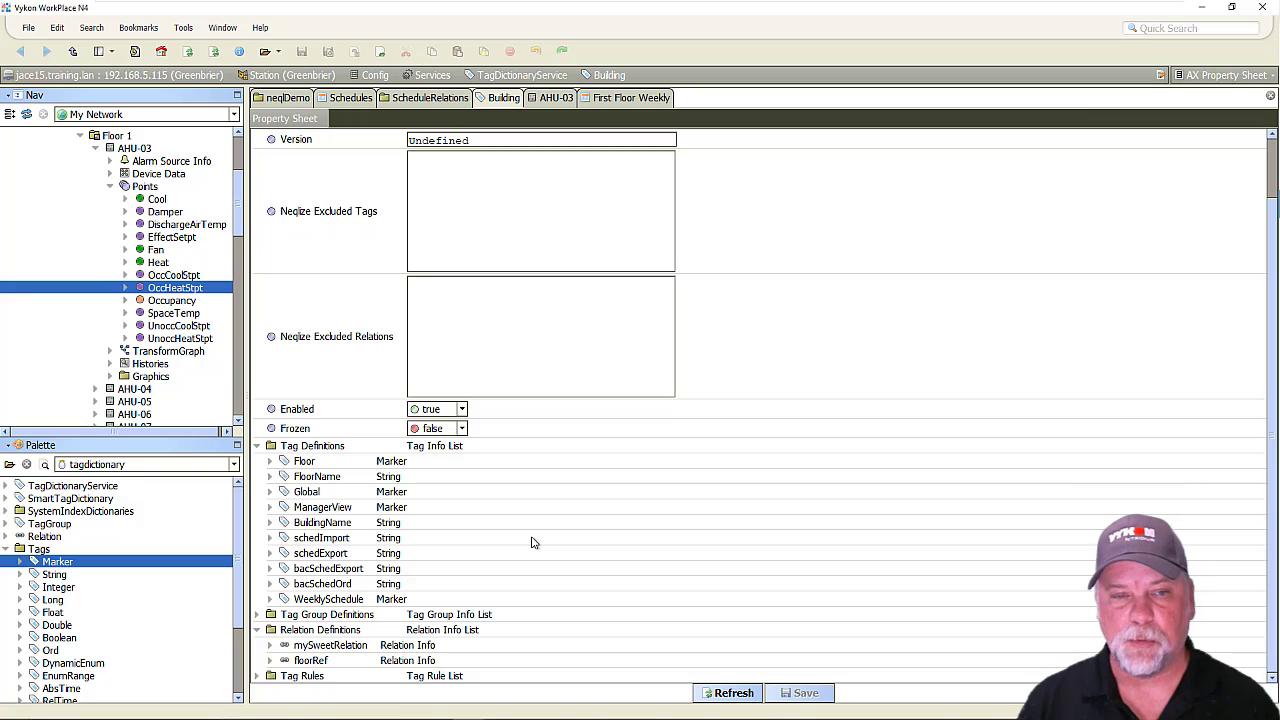
{"action": "left_click", "coordinate": [72, 466]}
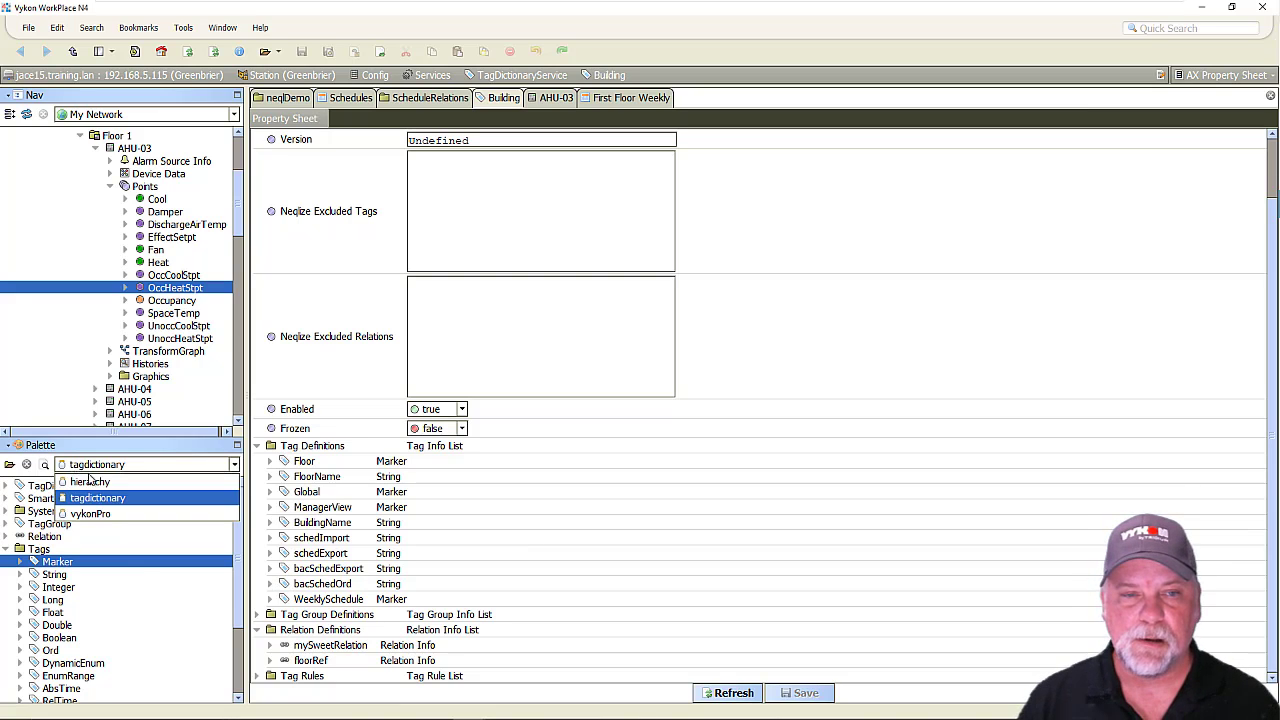
{"action": "left_click", "coordinate": [103, 514]}
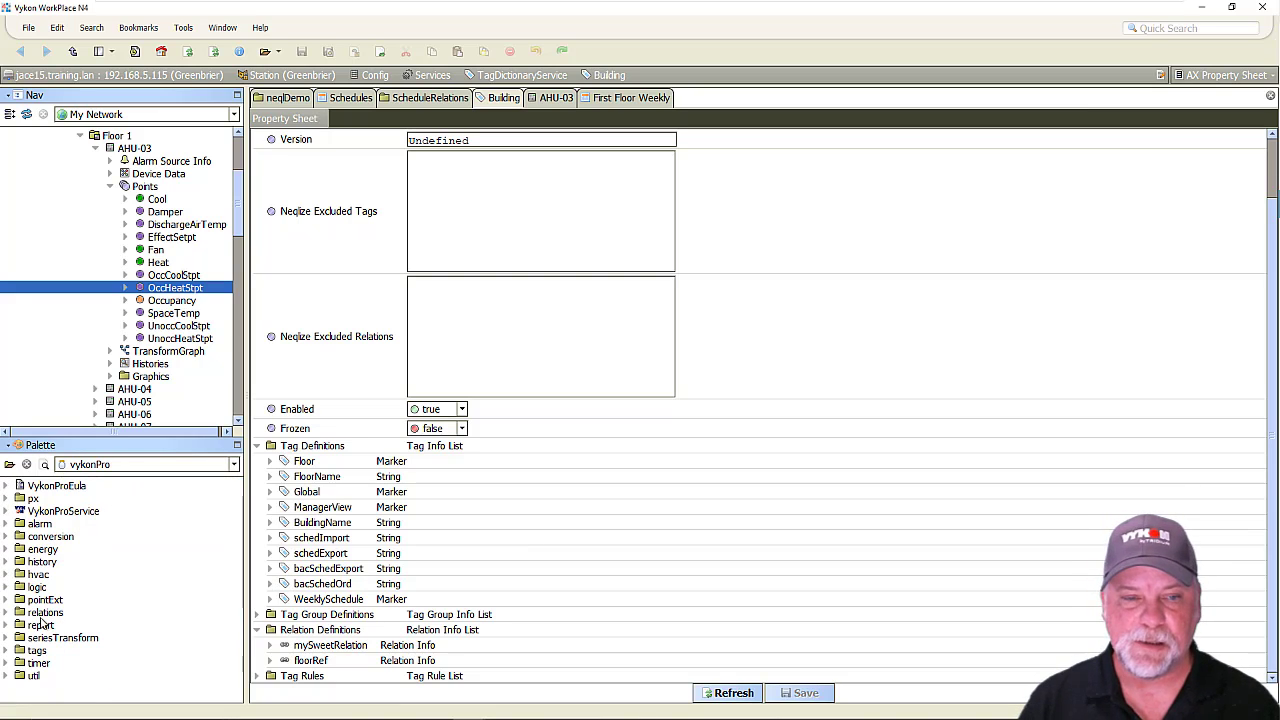
{"action": "left_click", "coordinate": [7, 613]}
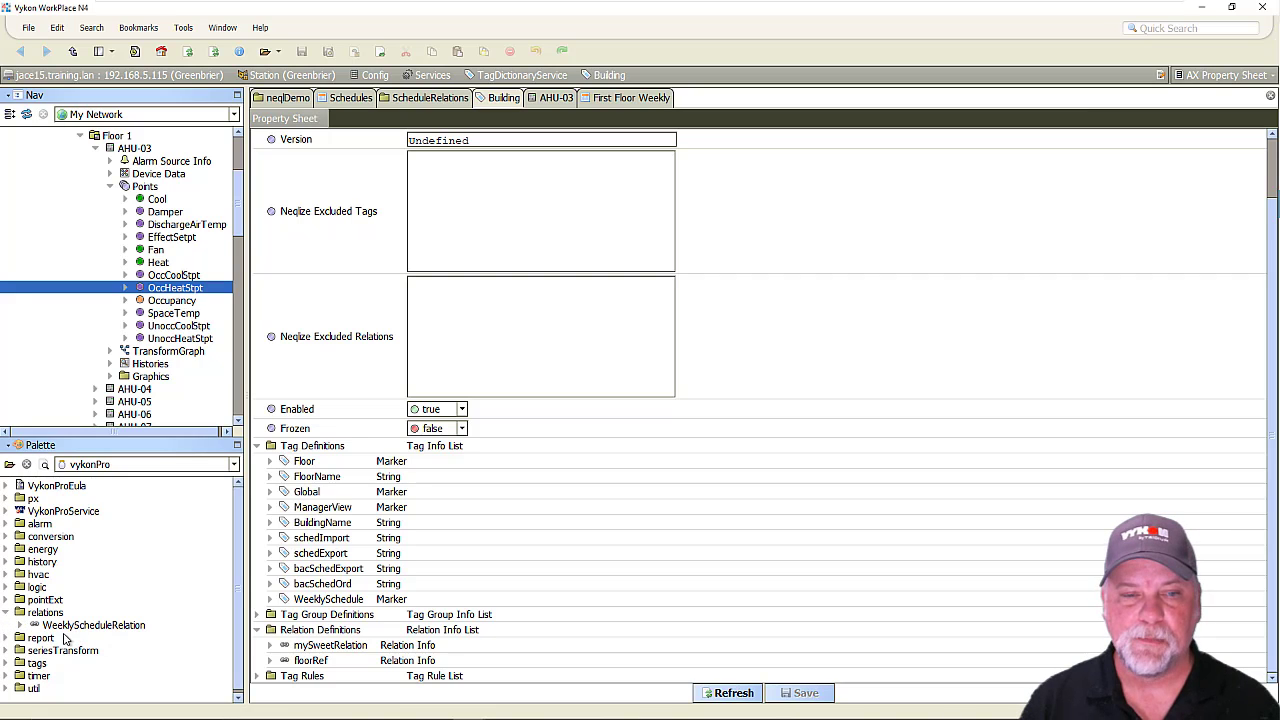
{"action": "left_click", "coordinate": [100, 627]}
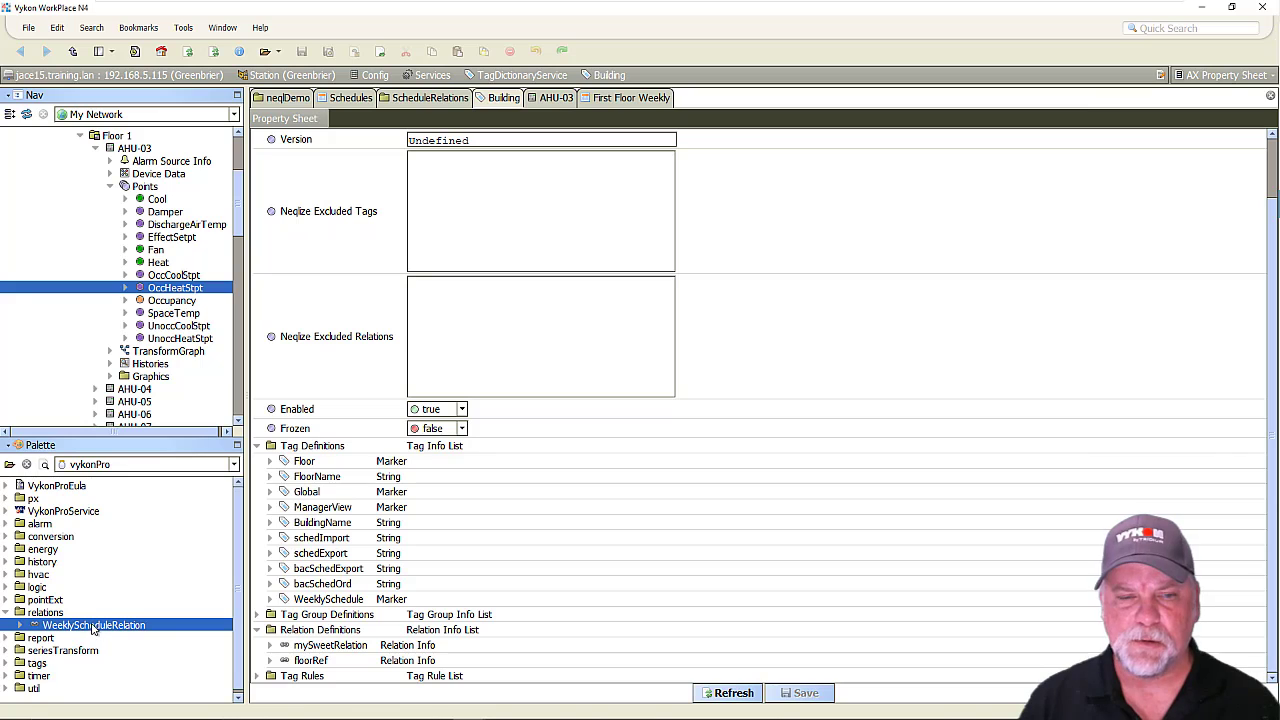
{"action": "left_click_drag", "start_coordinate": [97, 630], "coordinate": [329, 633]}
{"action": "type", "text": "scheduleRef"}
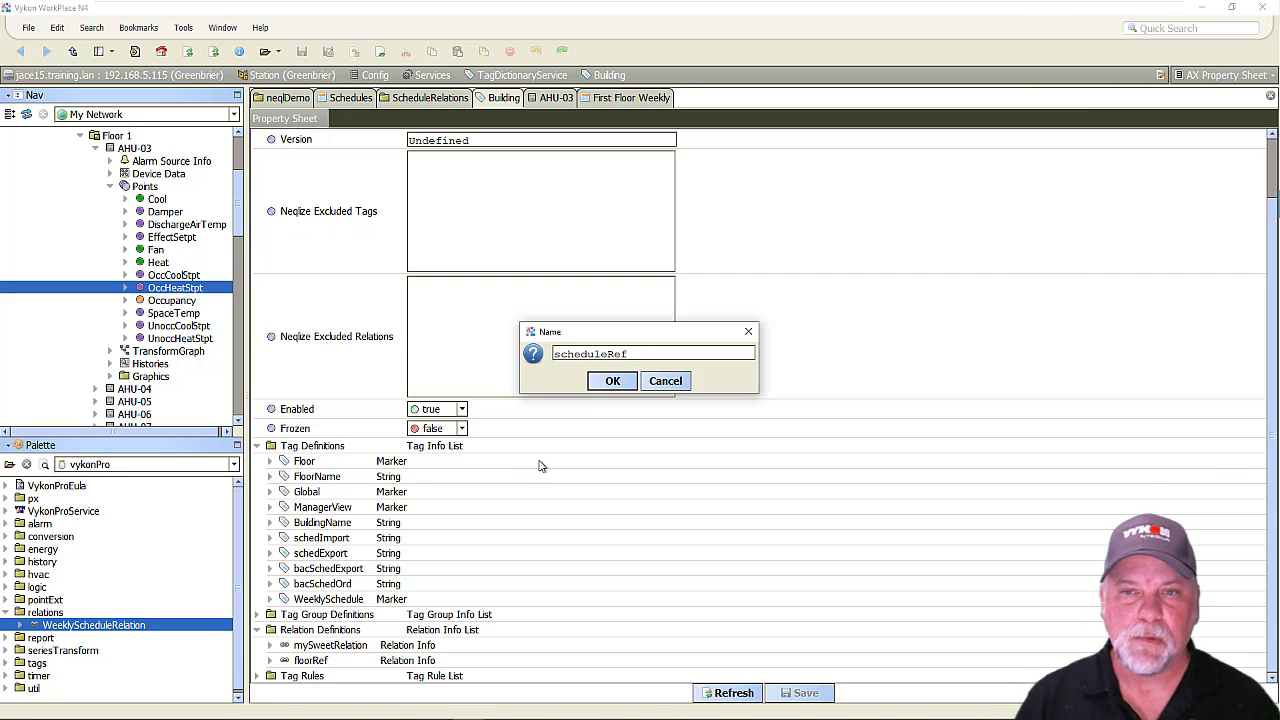
{"action": "left_click", "coordinate": [613, 384]}
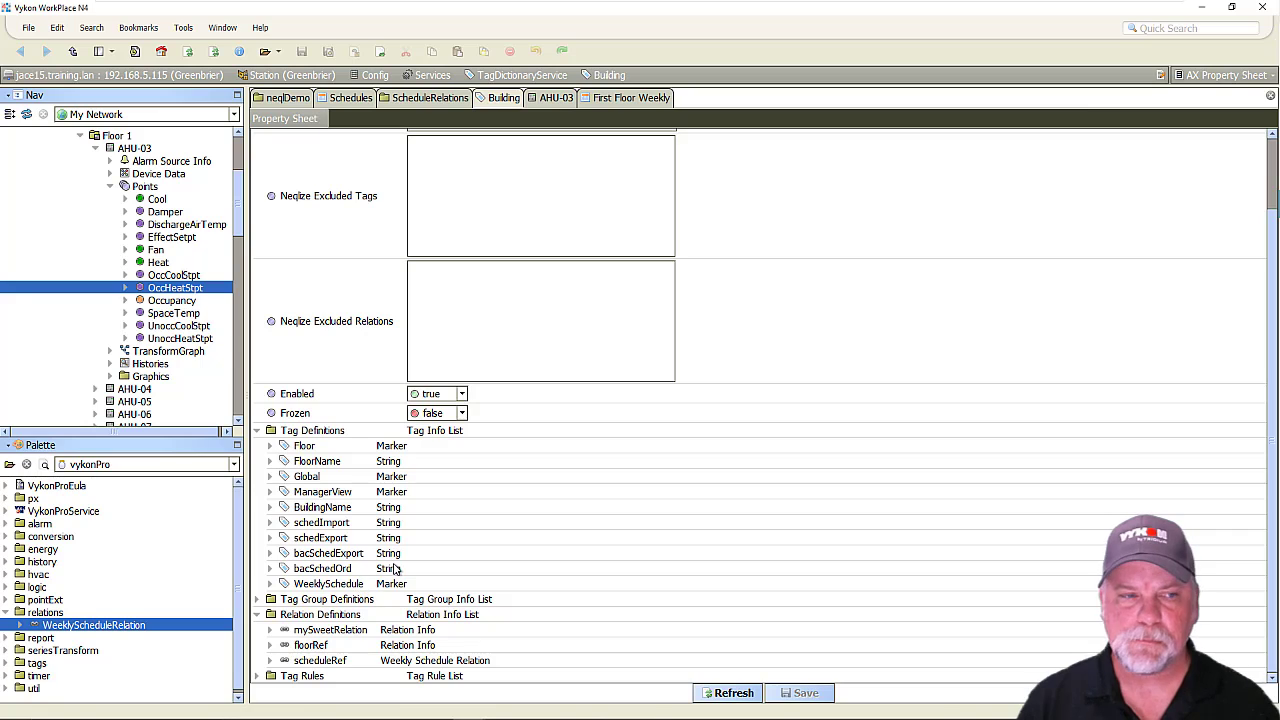
Collapse the Building dictionary's tag and relation definitions, and expand the occupiedTags rule under Tag Rules.
{"action": "left_click", "coordinate": [258, 431]}
{"action": "left_click", "coordinate": [257, 546]}
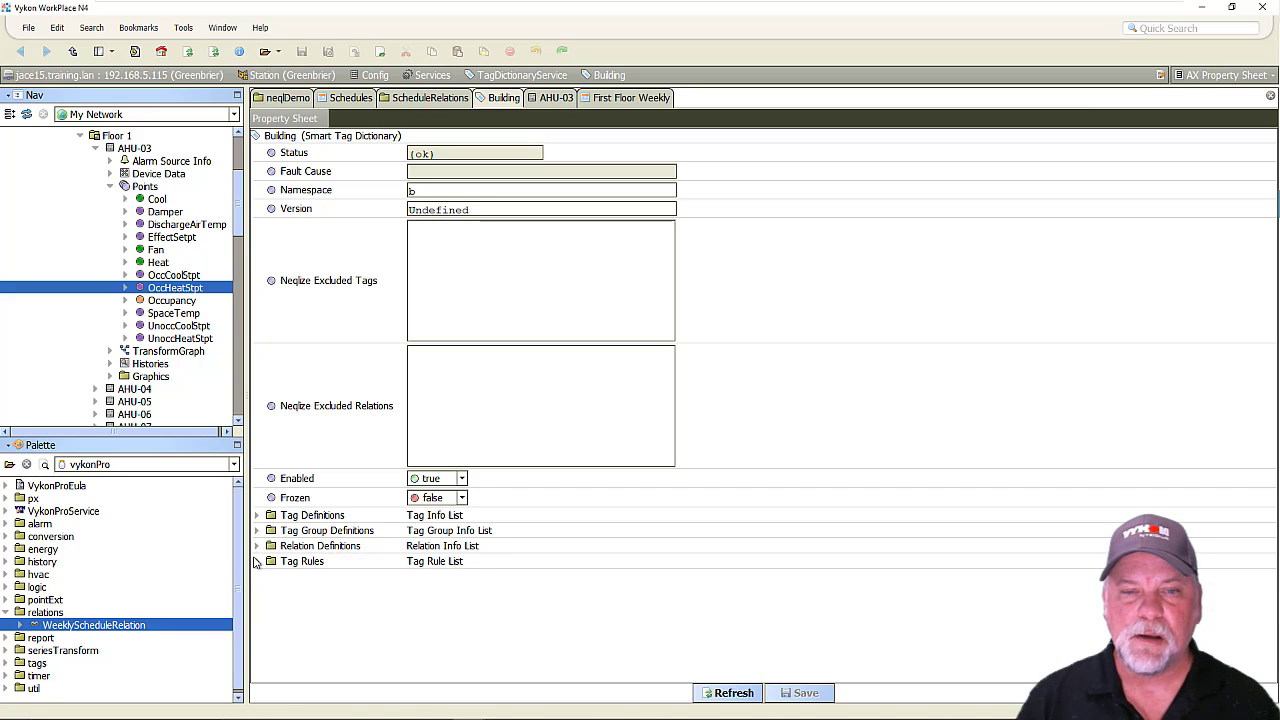
{"action": "left_click", "coordinate": [257, 563]}
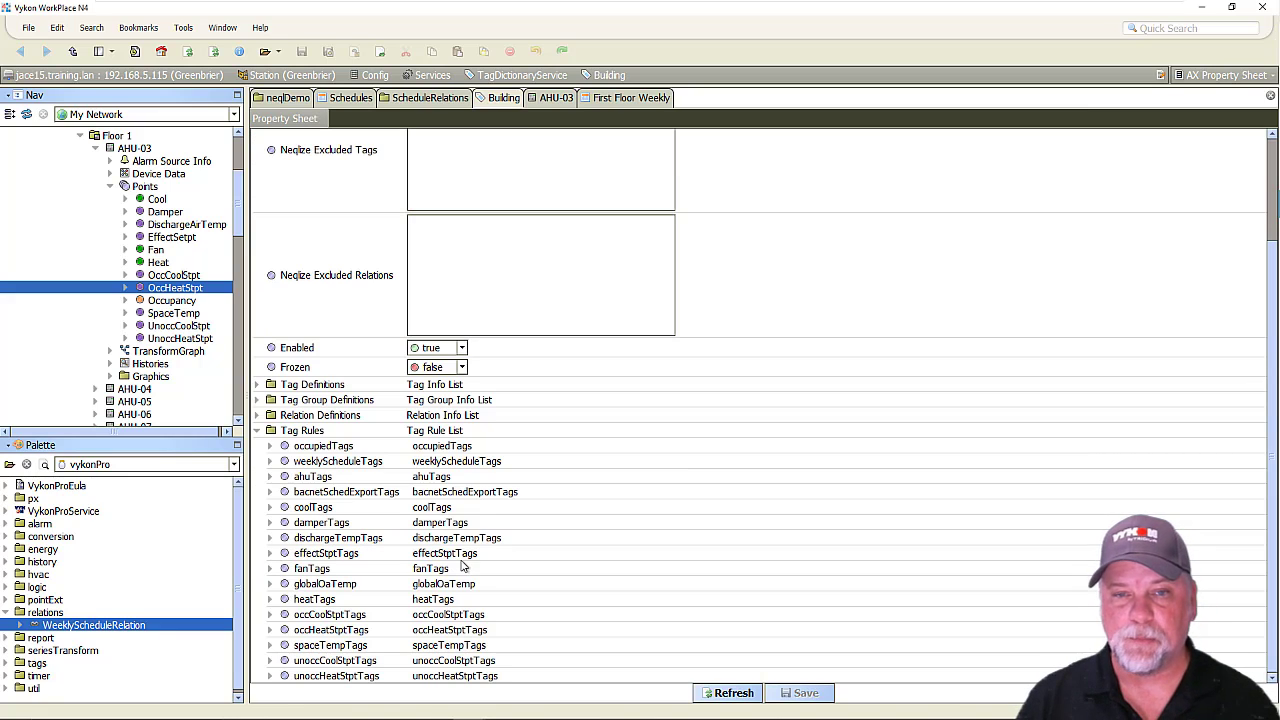
{"action": "left_click", "coordinate": [270, 446]}
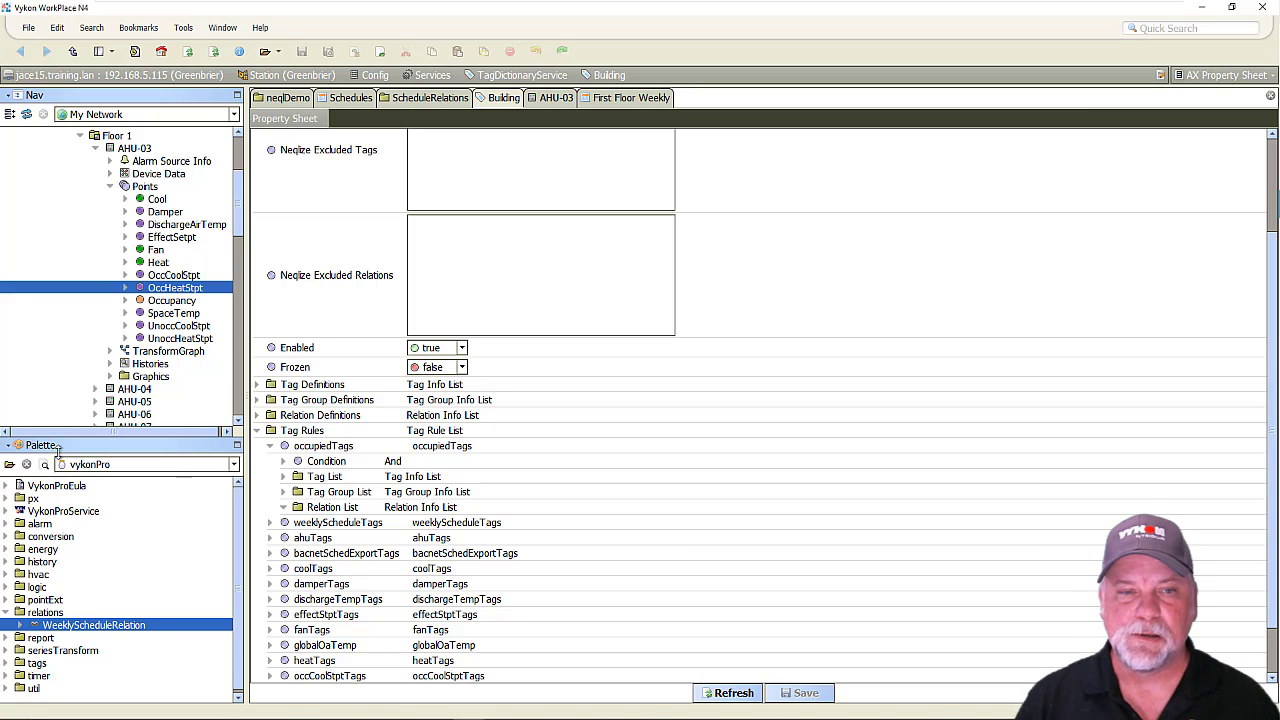
Switch to the tagdictionary palette and look through its Rules folder for the AndRule.
{"action": "left_click", "coordinate": [80, 467]}
{"action": "left_click", "coordinate": [110, 500]}
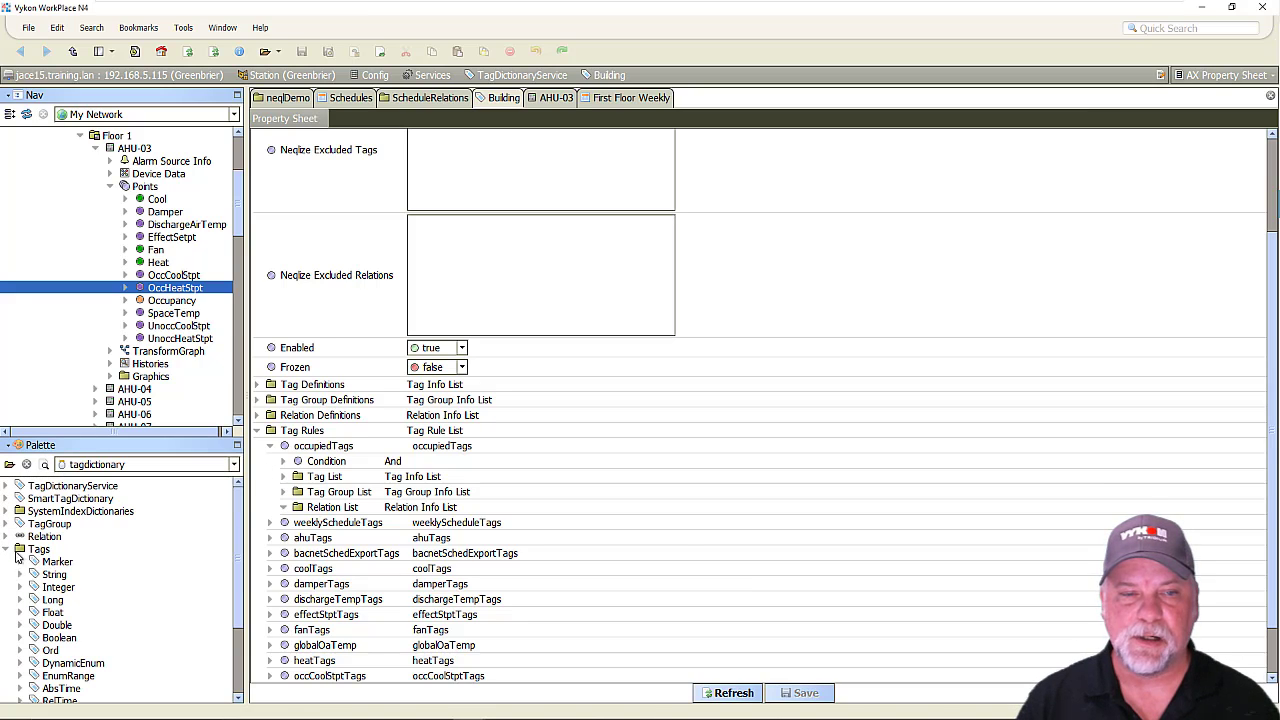
{"action": "left_click", "coordinate": [6, 550]}
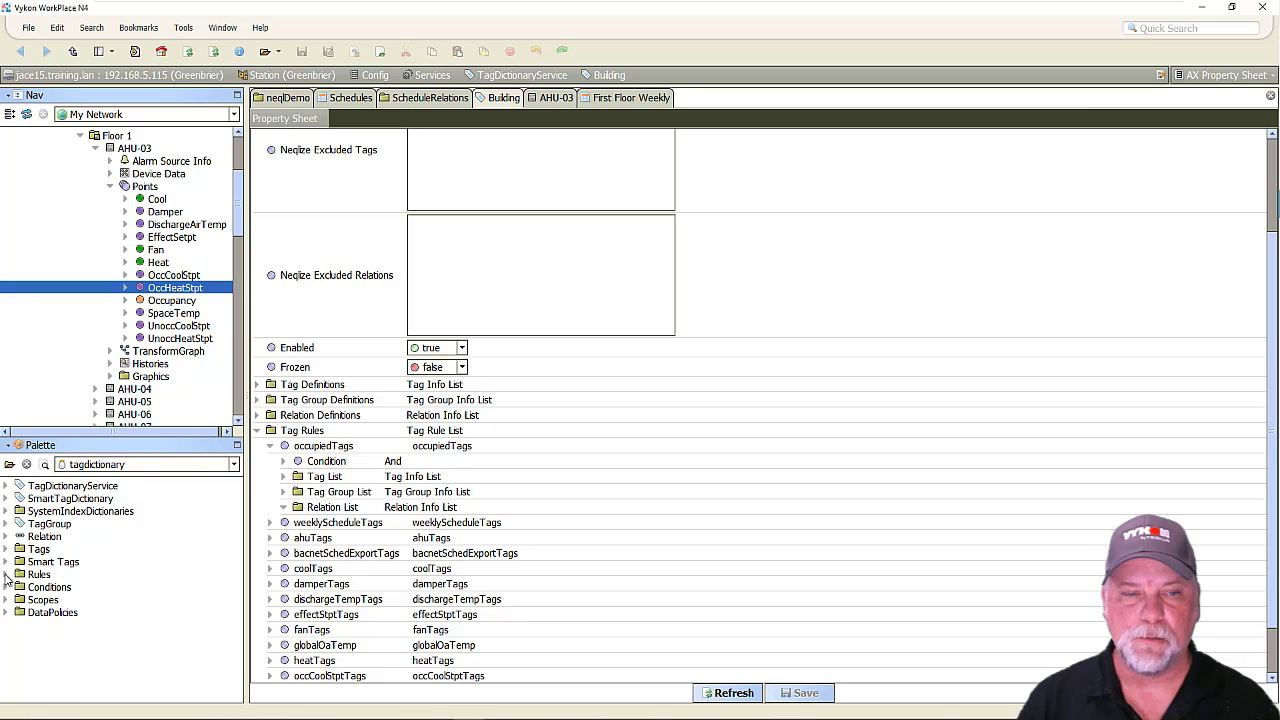
{"action": "left_click", "coordinate": [7, 575]}
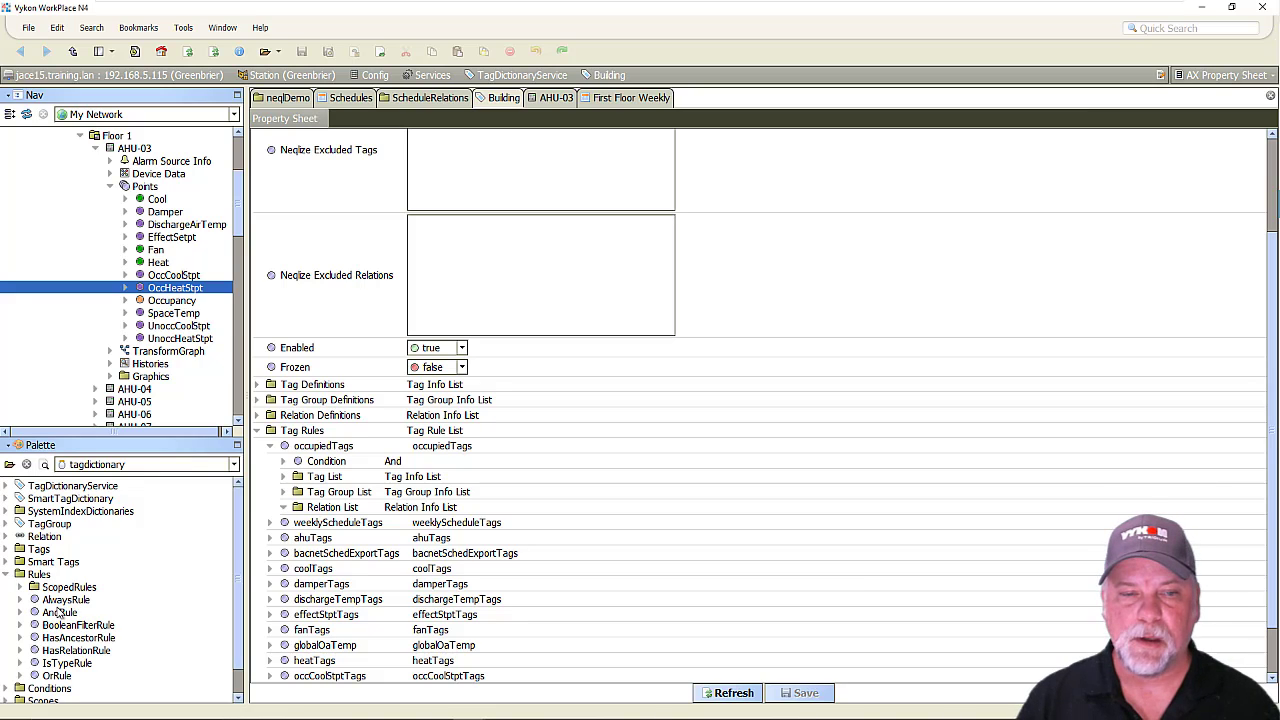
{"action": "left_click", "coordinate": [62, 613]}
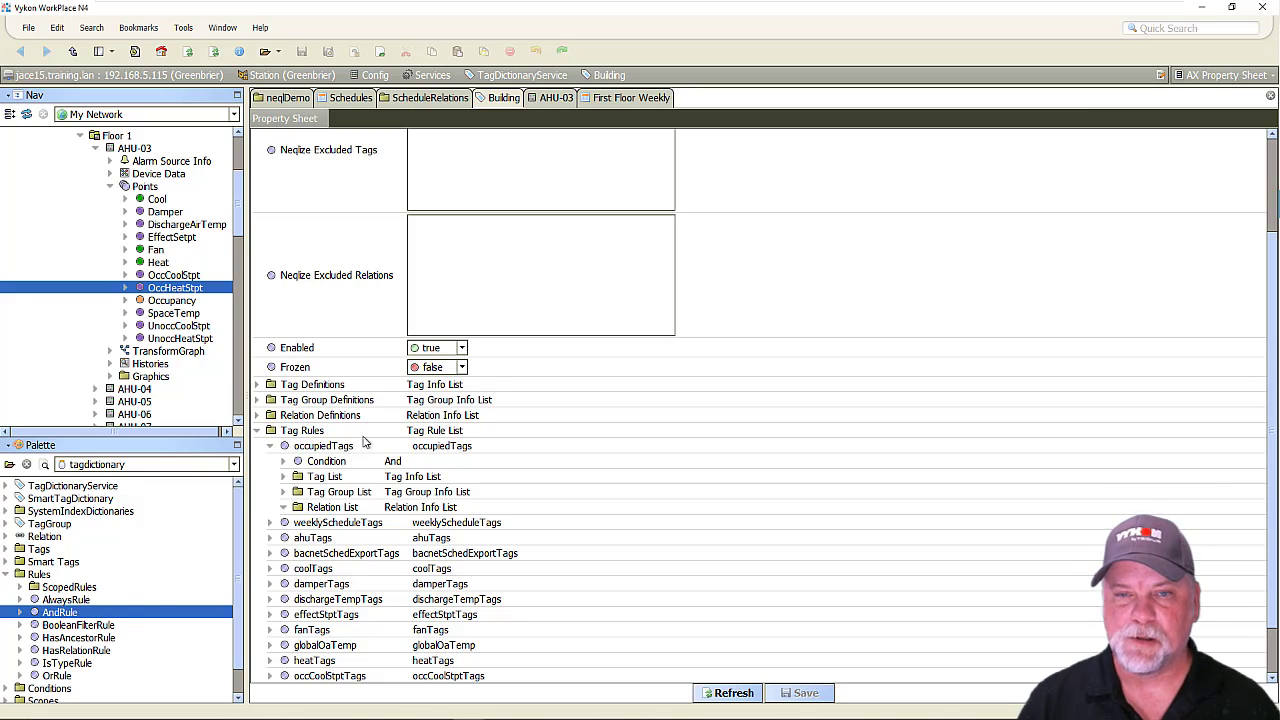
Examine the occupiedTags rule's IsType and BooleanFilter conditions alongside the palette's Conditions folder.
{"action": "left_click", "coordinate": [284, 461]}
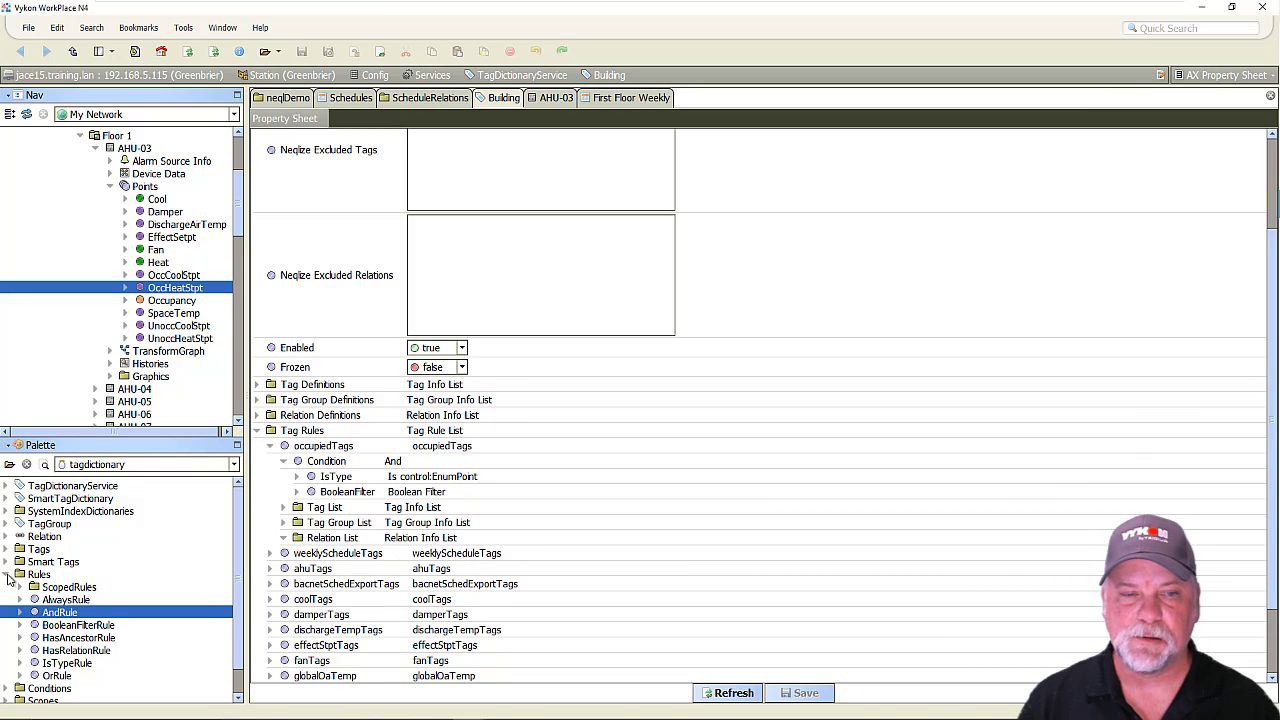
{"action": "left_click", "coordinate": [7, 575]}
{"action": "left_click", "coordinate": [7, 587]}
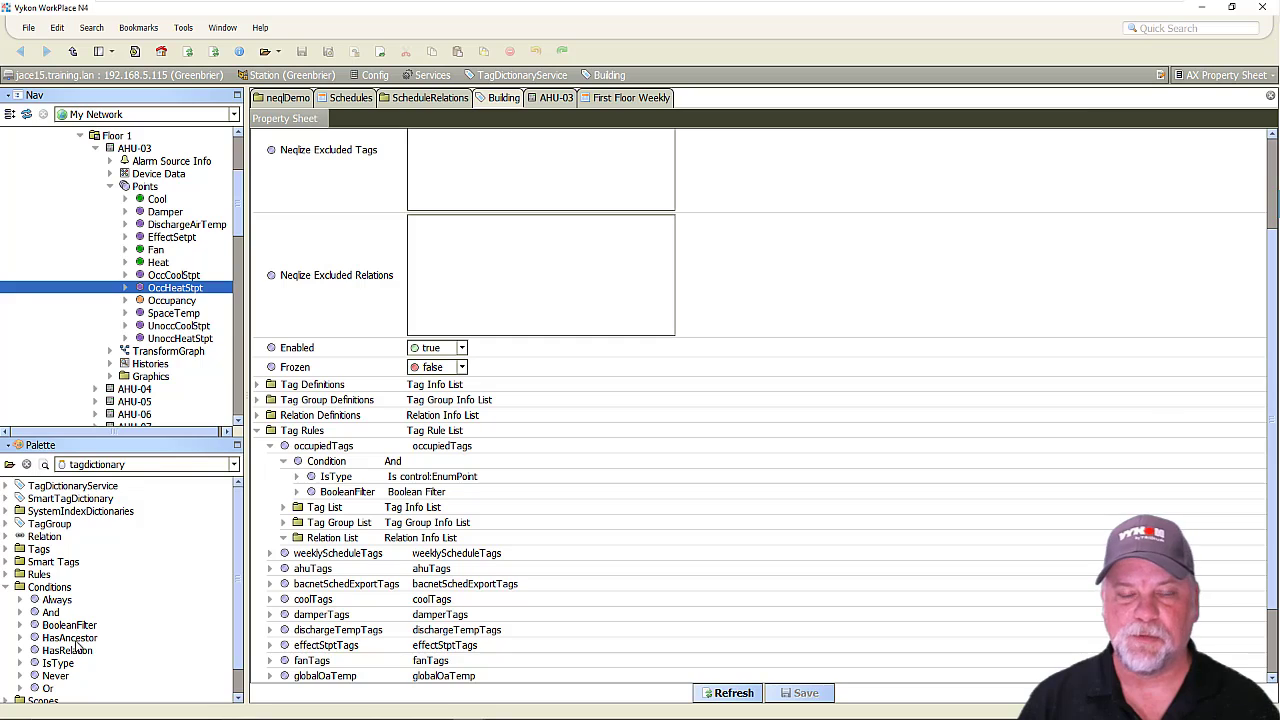
{"action": "left_click", "coordinate": [296, 477]}
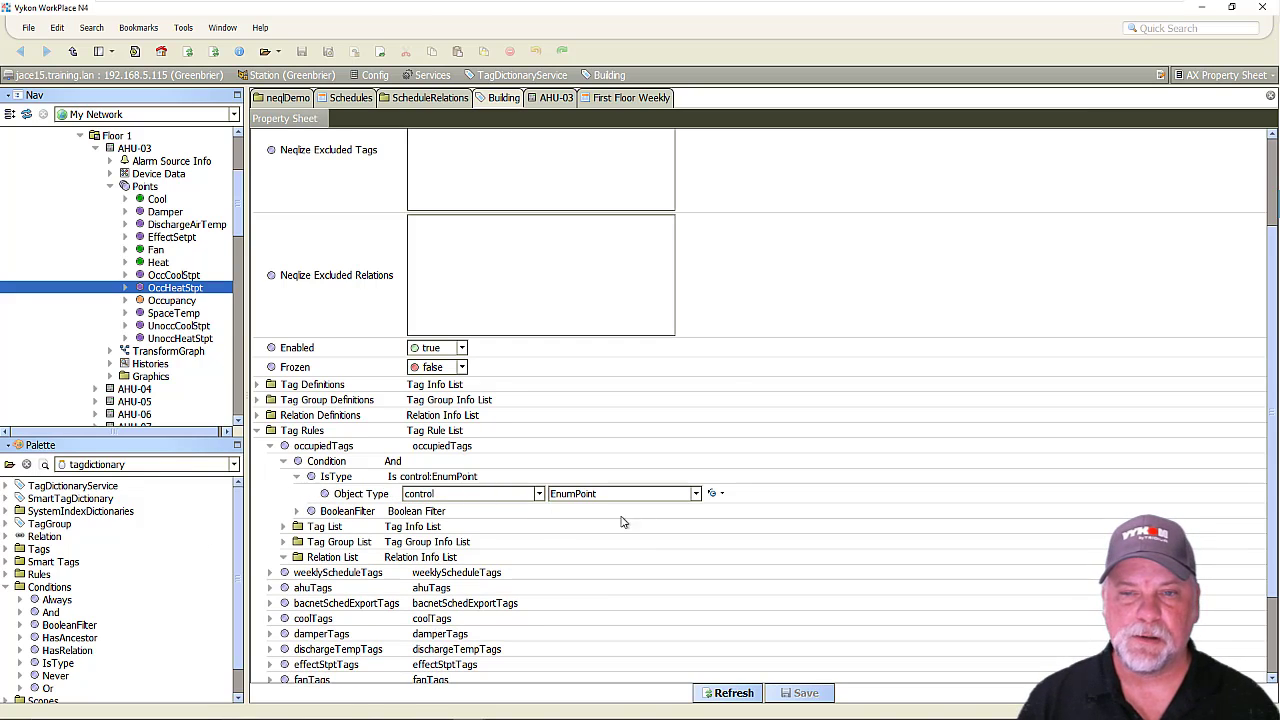
{"action": "left_click", "coordinate": [297, 511]}
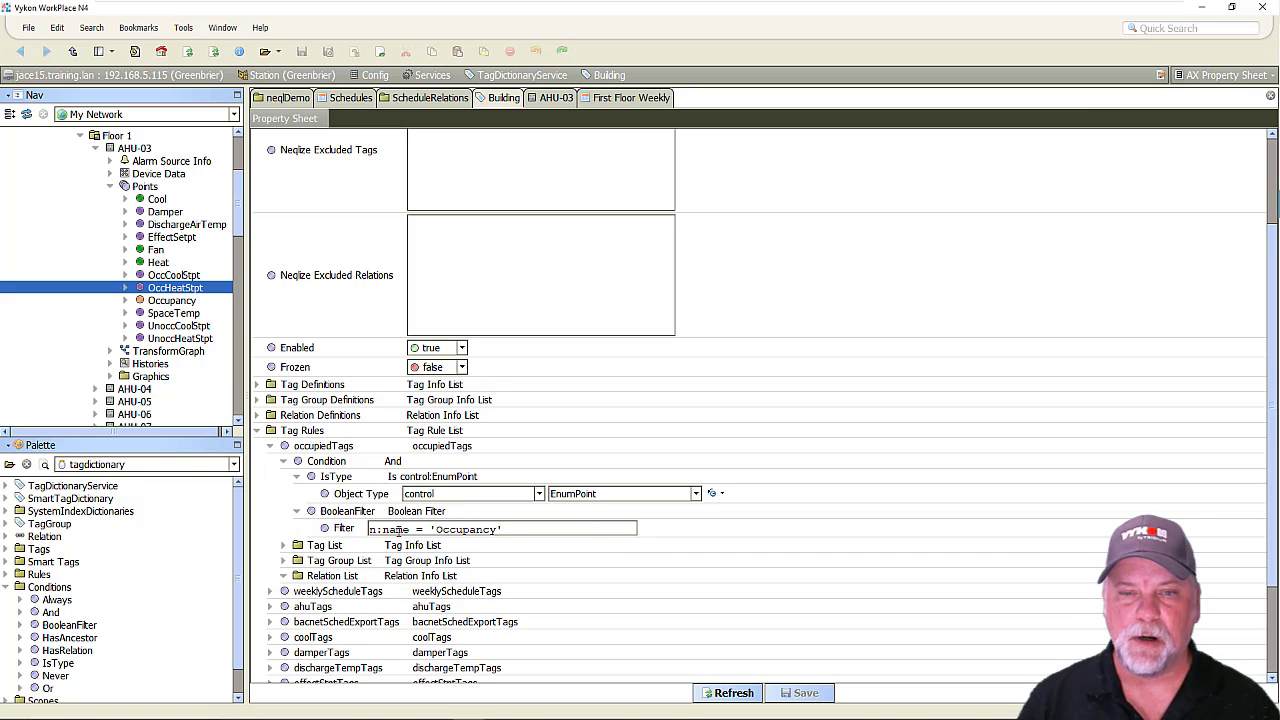
Locate the Occupancy point under AHU-03 and the Haystack dictionary under TagDictionaryService, and examine the occupiedTags rule's tag list.
{"action": "left_click", "coordinate": [172, 301]}
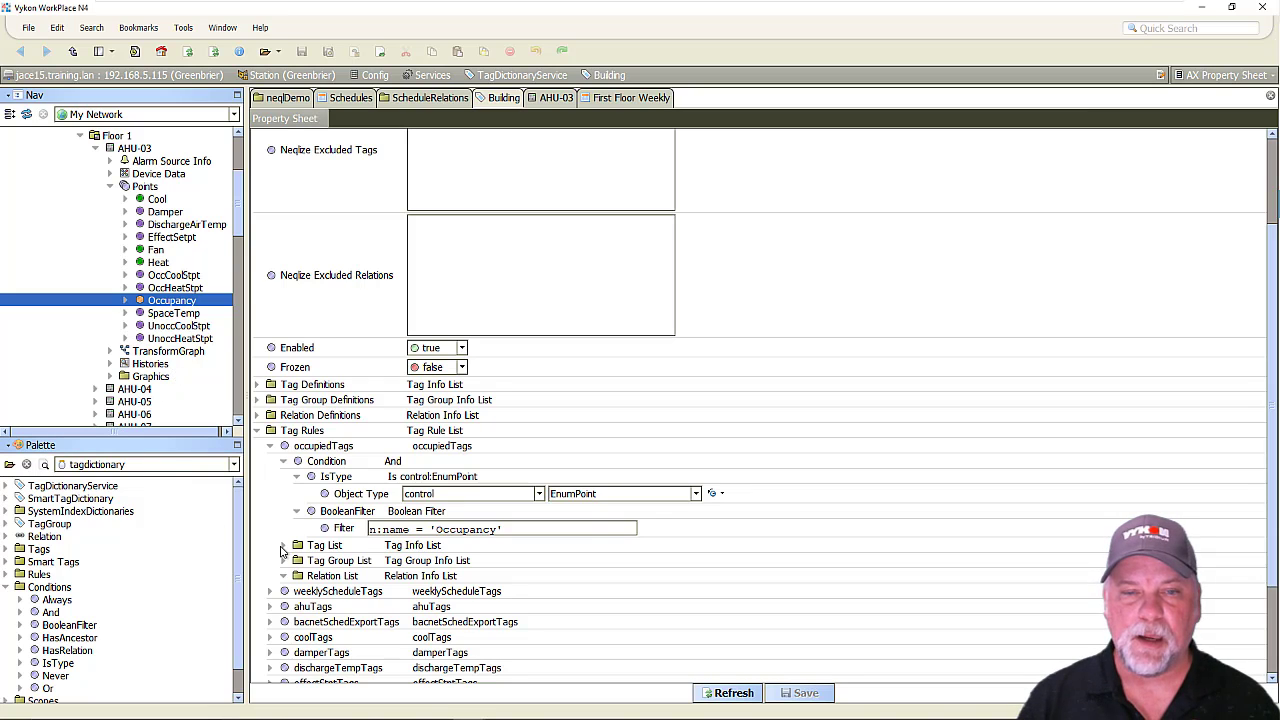
{"action": "scroll", "coordinate": [95, 265], "scroll_direction": "up", "scroll_amount": 4}
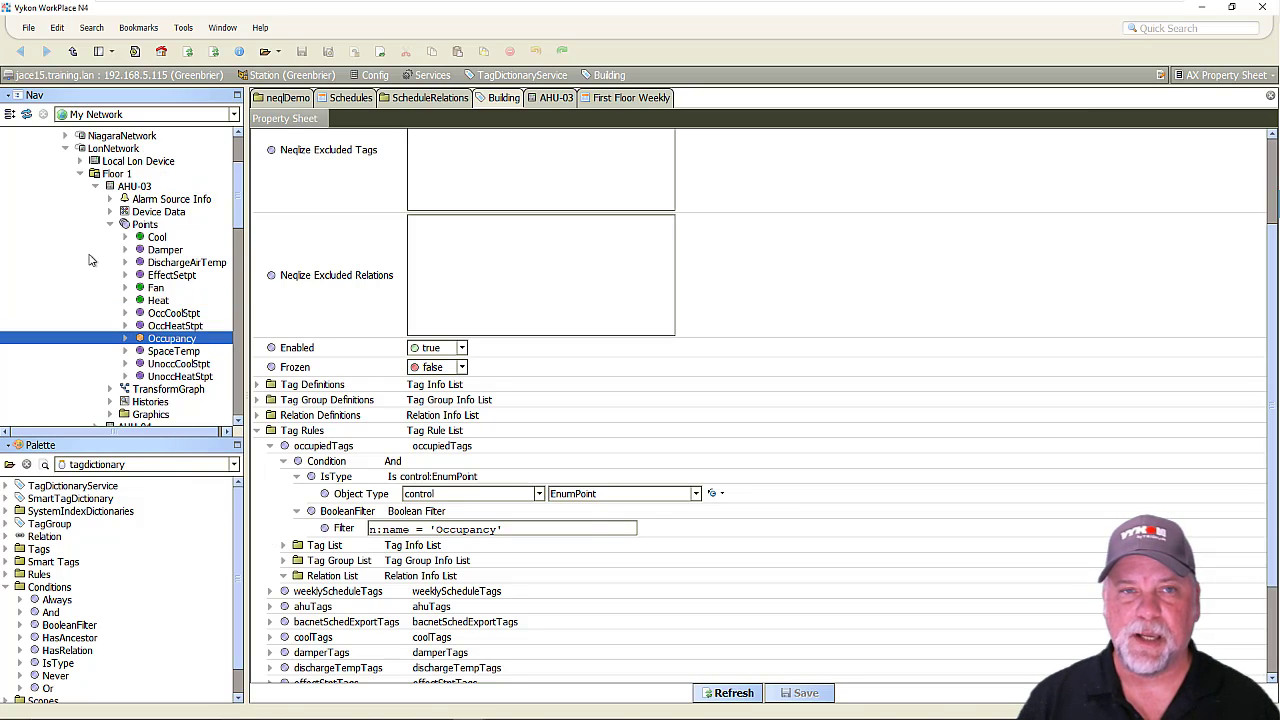
{"action": "scroll", "coordinate": [95, 270], "scroll_direction": "up", "scroll_amount": 1}
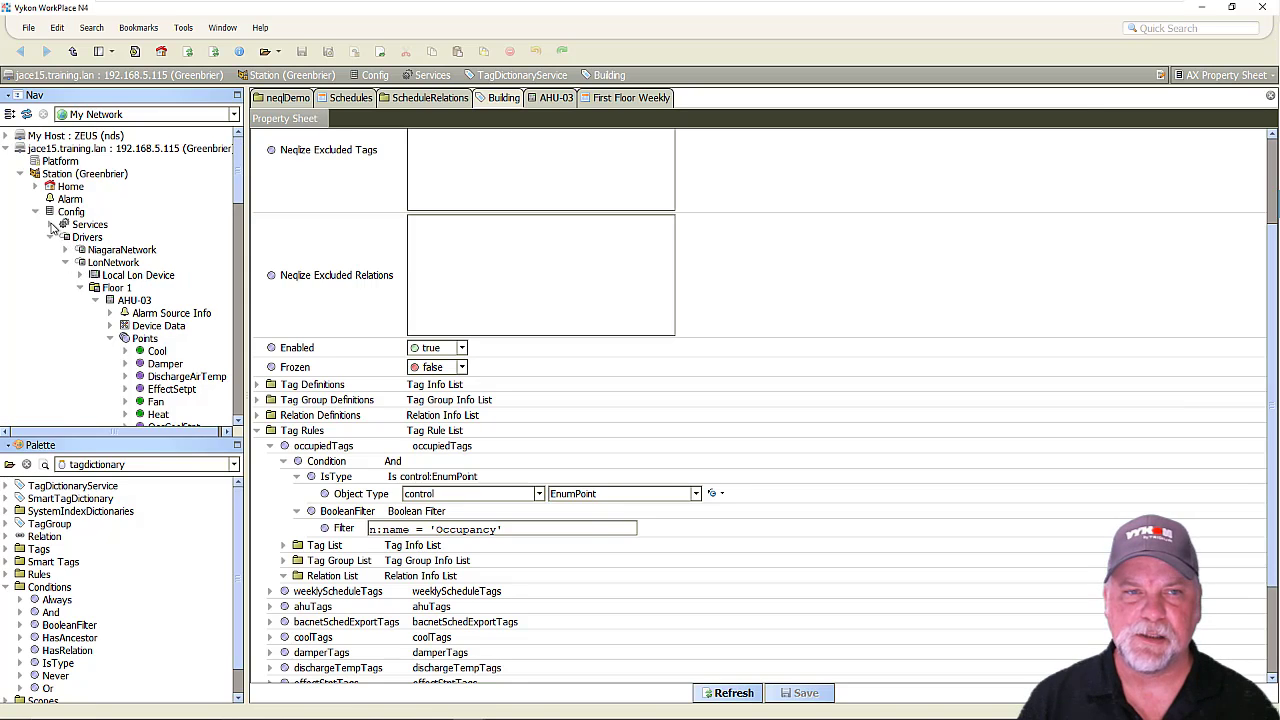
{"action": "left_click", "coordinate": [52, 225]}
{"action": "scroll", "coordinate": [66, 350], "scroll_direction": "down", "scroll_amount": 2}
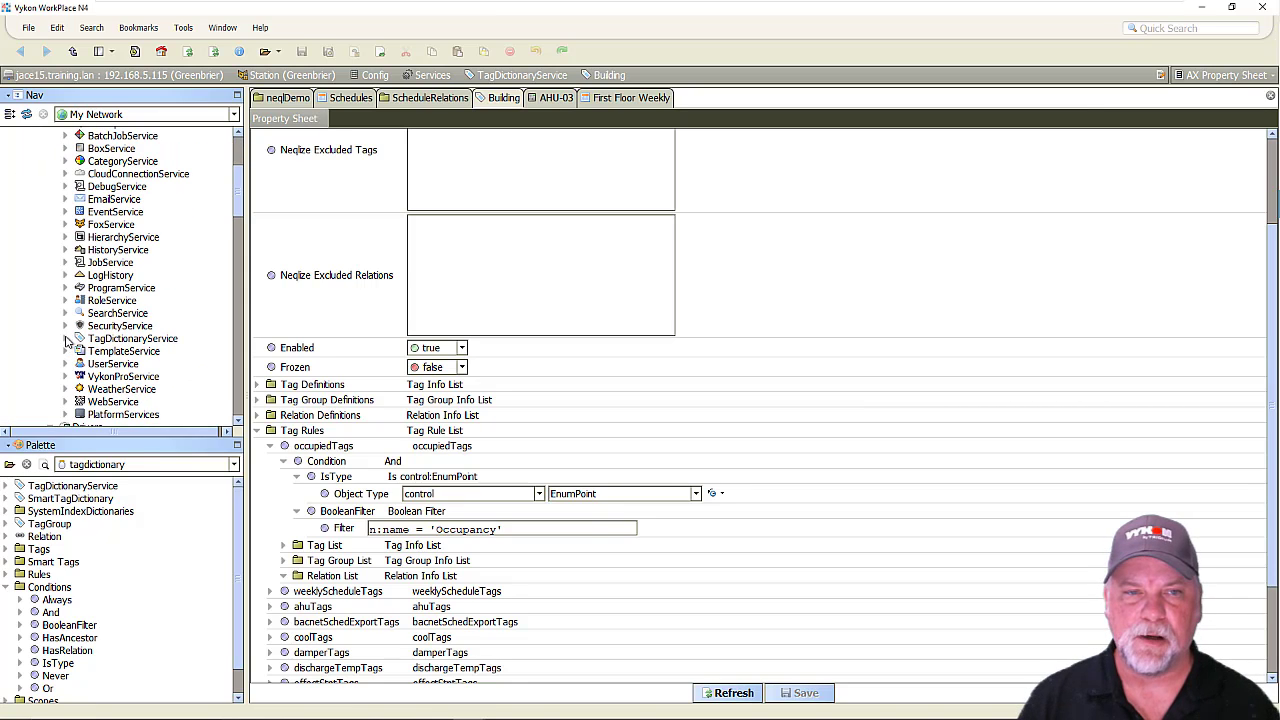
{"action": "left_click", "coordinate": [66, 339]}
{"action": "left_click", "coordinate": [110, 377]}
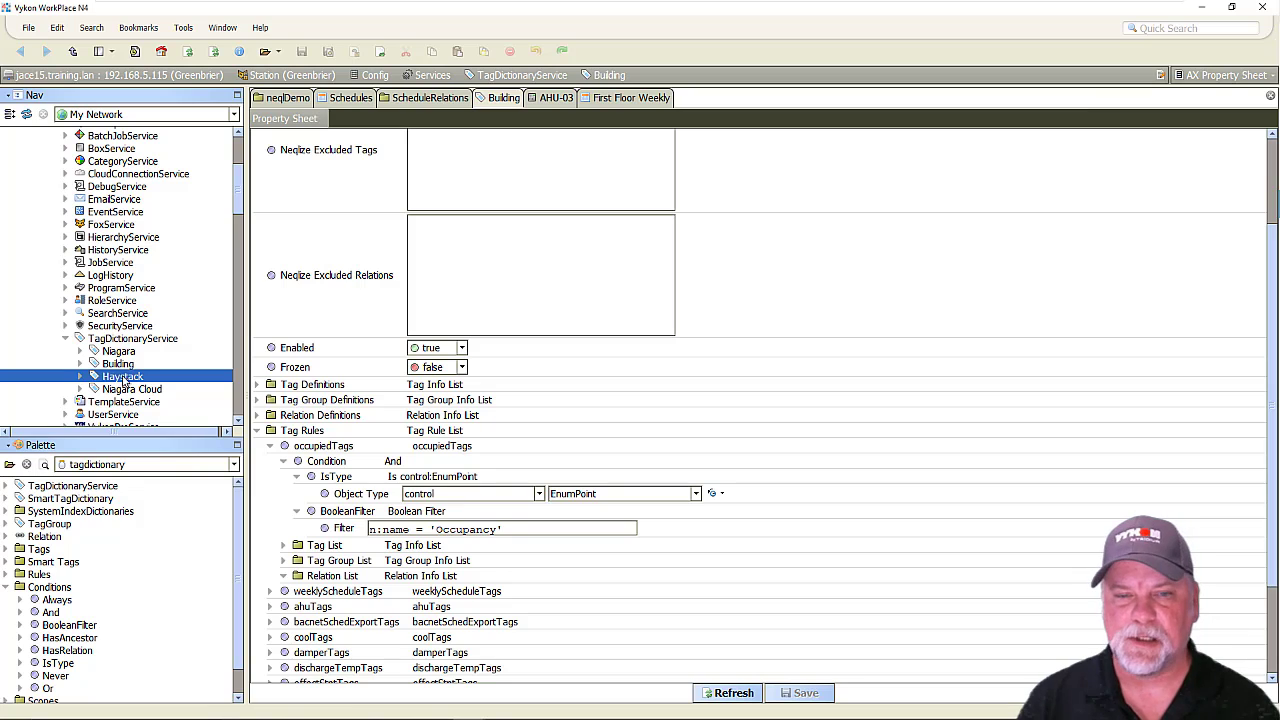
{"action": "left_click", "coordinate": [284, 546]}
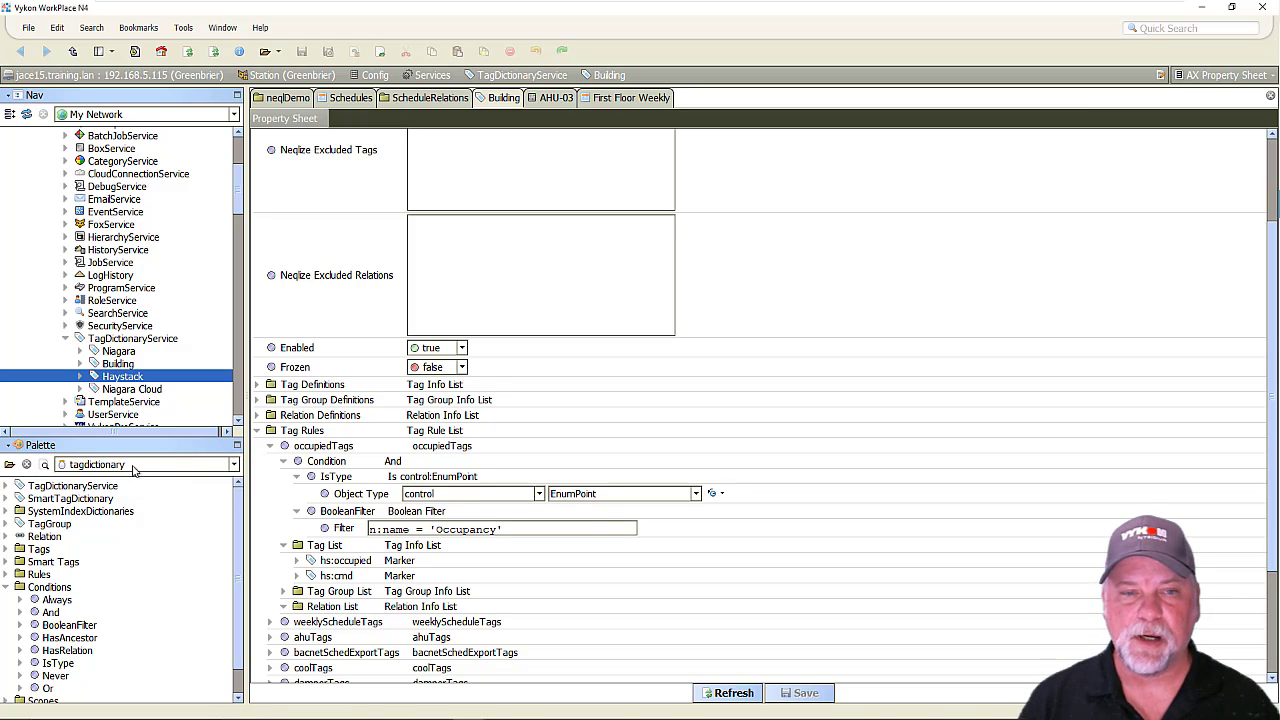
Add the WeeklyScheduleRelation from the vykonPro palette to the occupiedTags rule's relation list, named scheduleRef.
{"action": "left_click", "coordinate": [130, 466]}
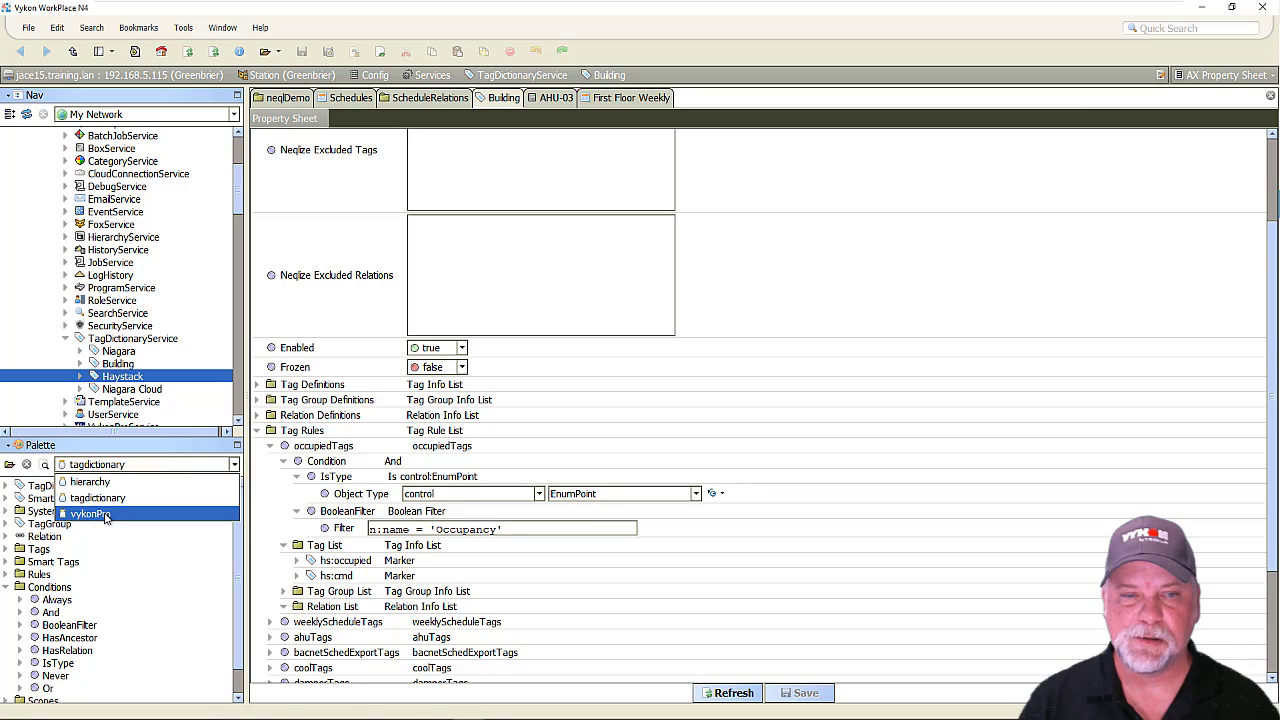
{"action": "left_click", "coordinate": [108, 494]}
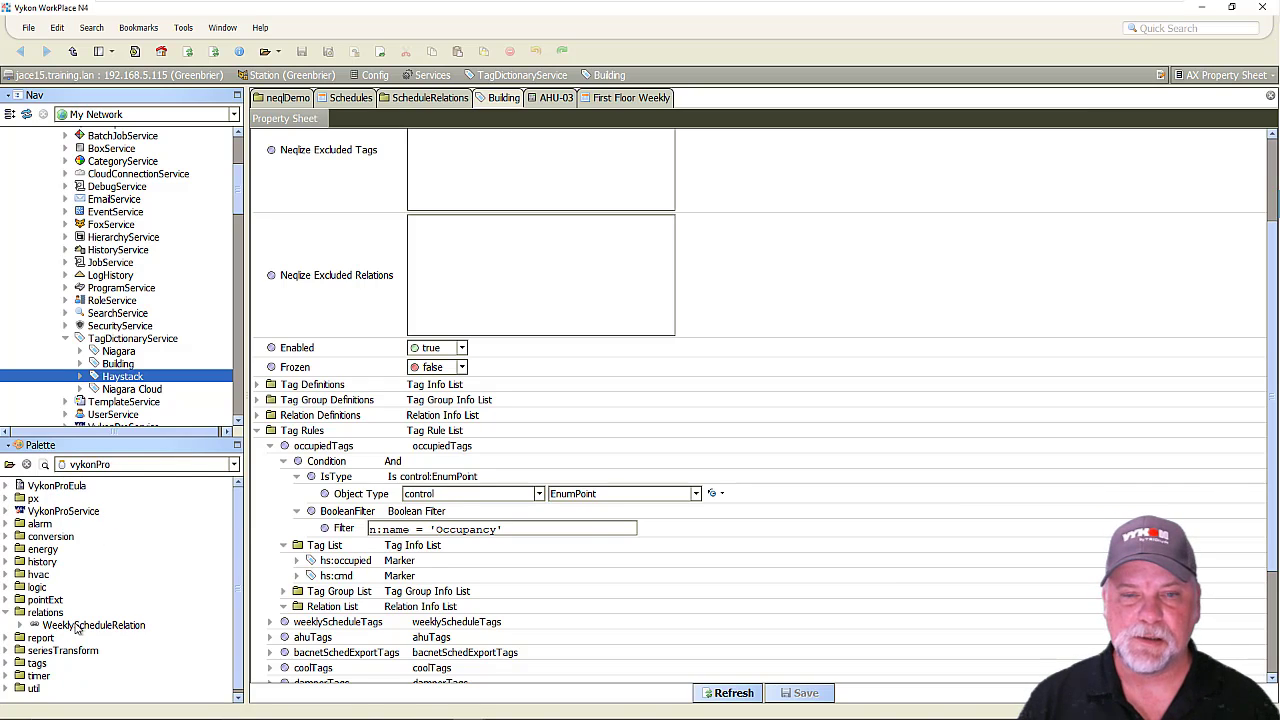
{"action": "left_click_drag", "start_coordinate": [83, 630], "coordinate": [333, 618]}
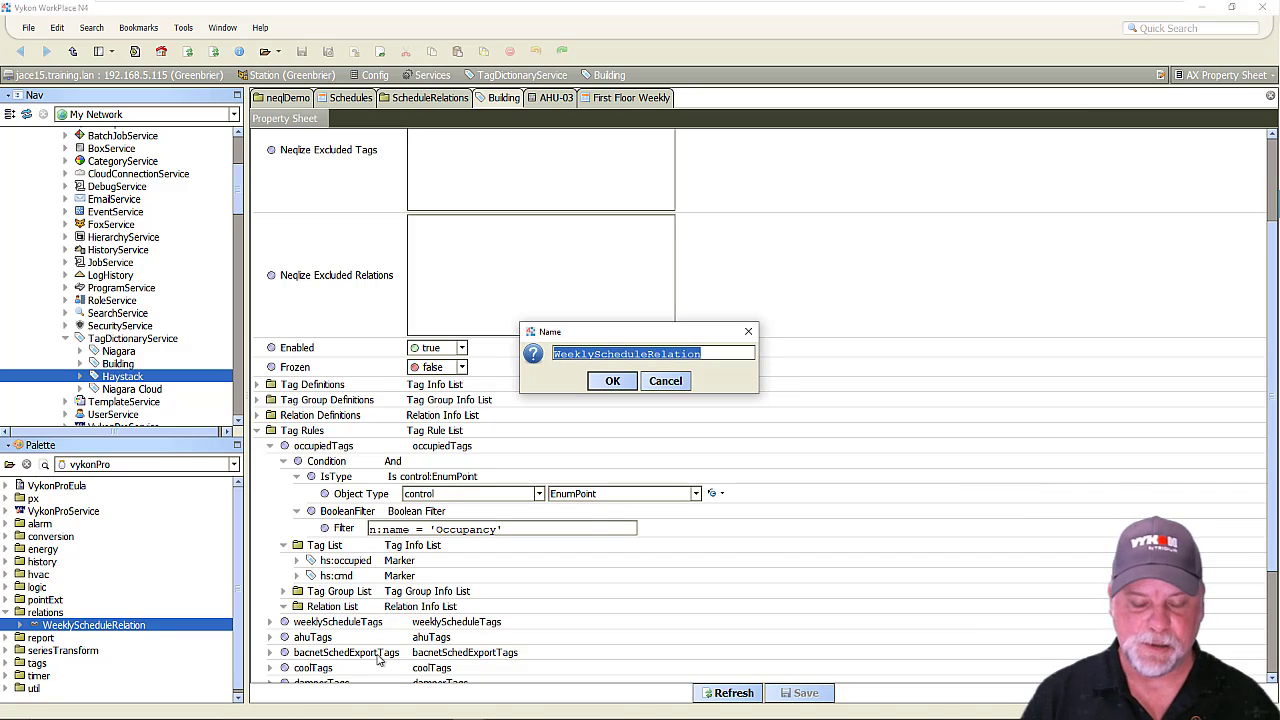
{"action": "type", "text": "scheduleRef"}
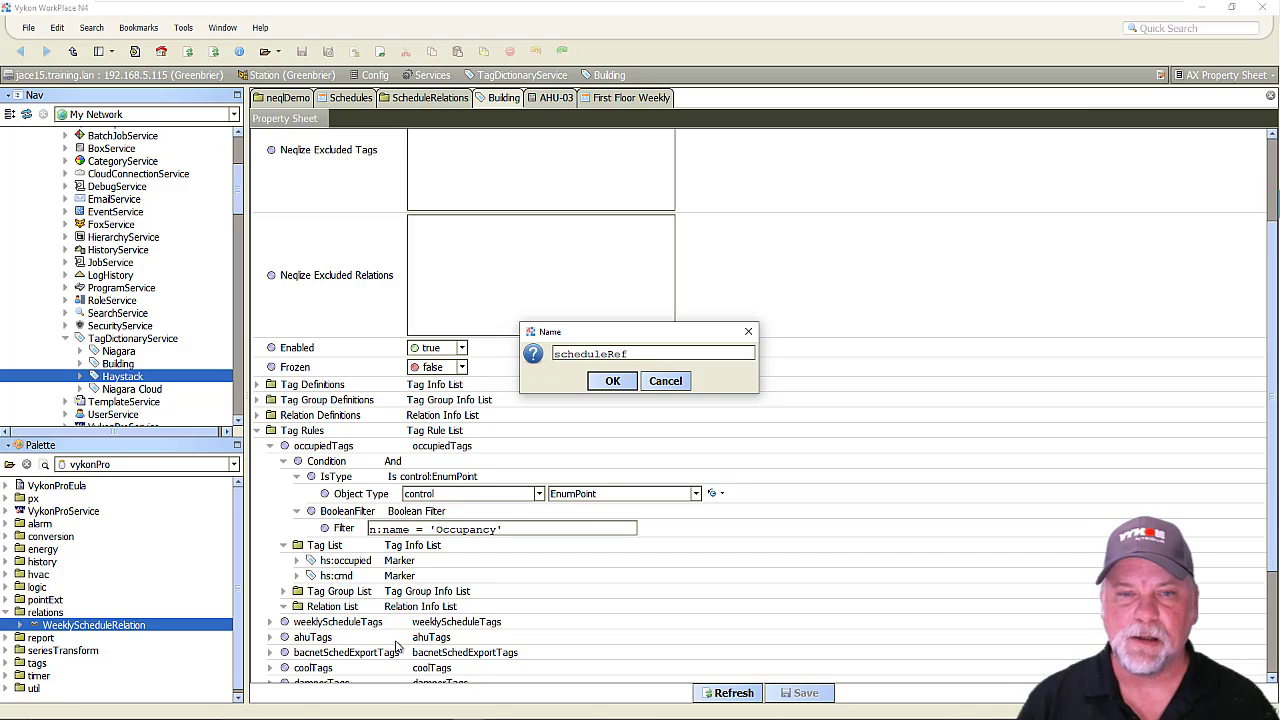
{"action": "left_click", "coordinate": [612, 382]}
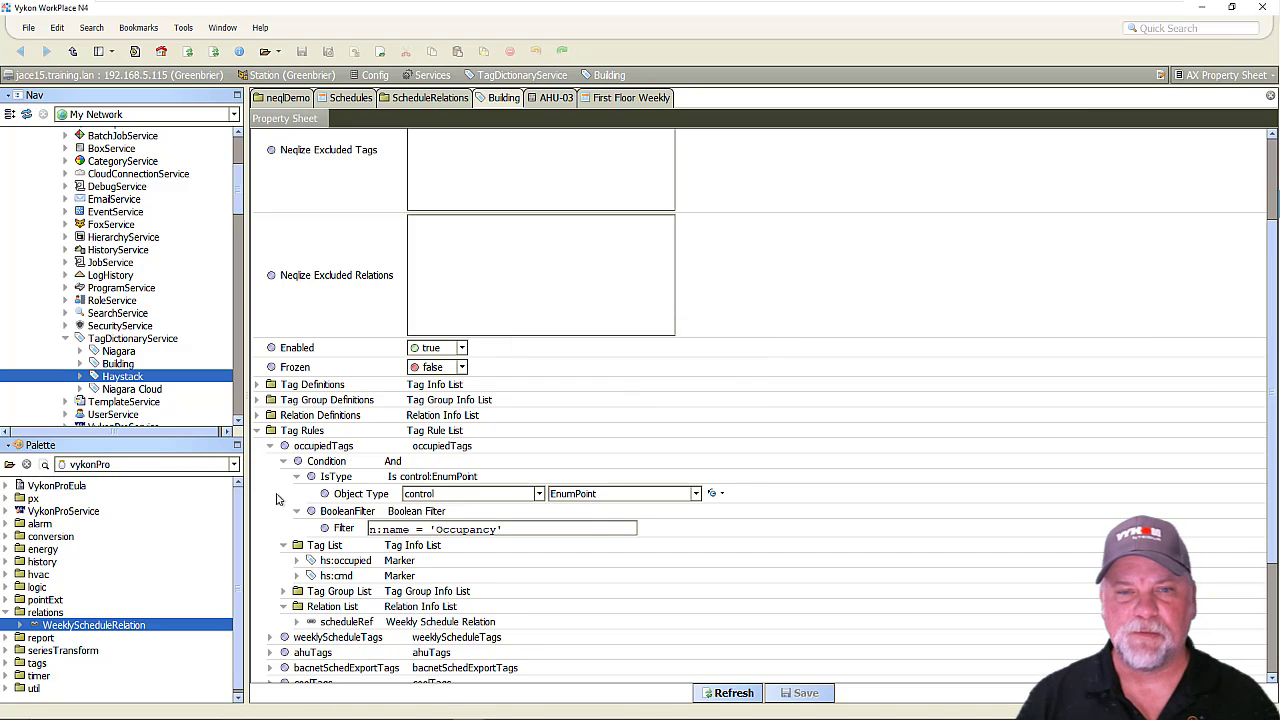
Bring up the schedules under Home and expand the weeklyScheduleTags rule with its filter condition.
{"action": "scroll", "coordinate": [290, 488], "scroll_direction": "down", "scroll_amount": 3}
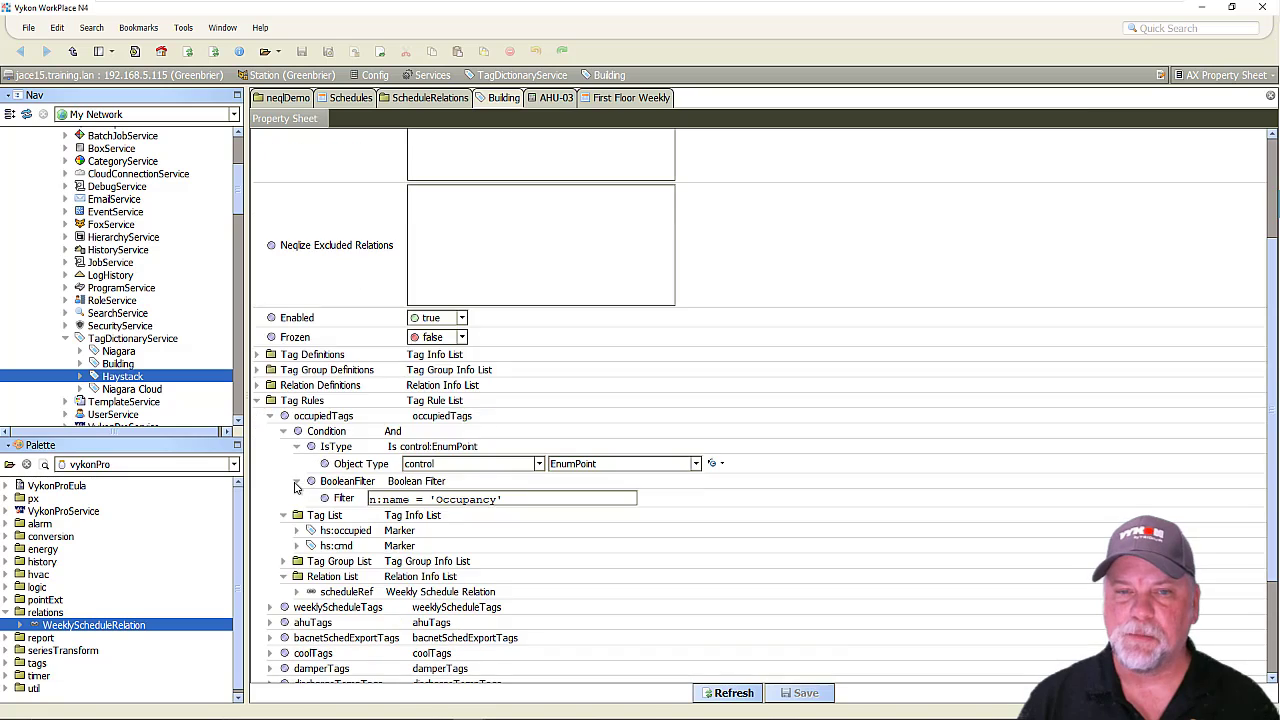
{"action": "scroll", "coordinate": [145, 385], "scroll_direction": "down", "scroll_amount": 4}
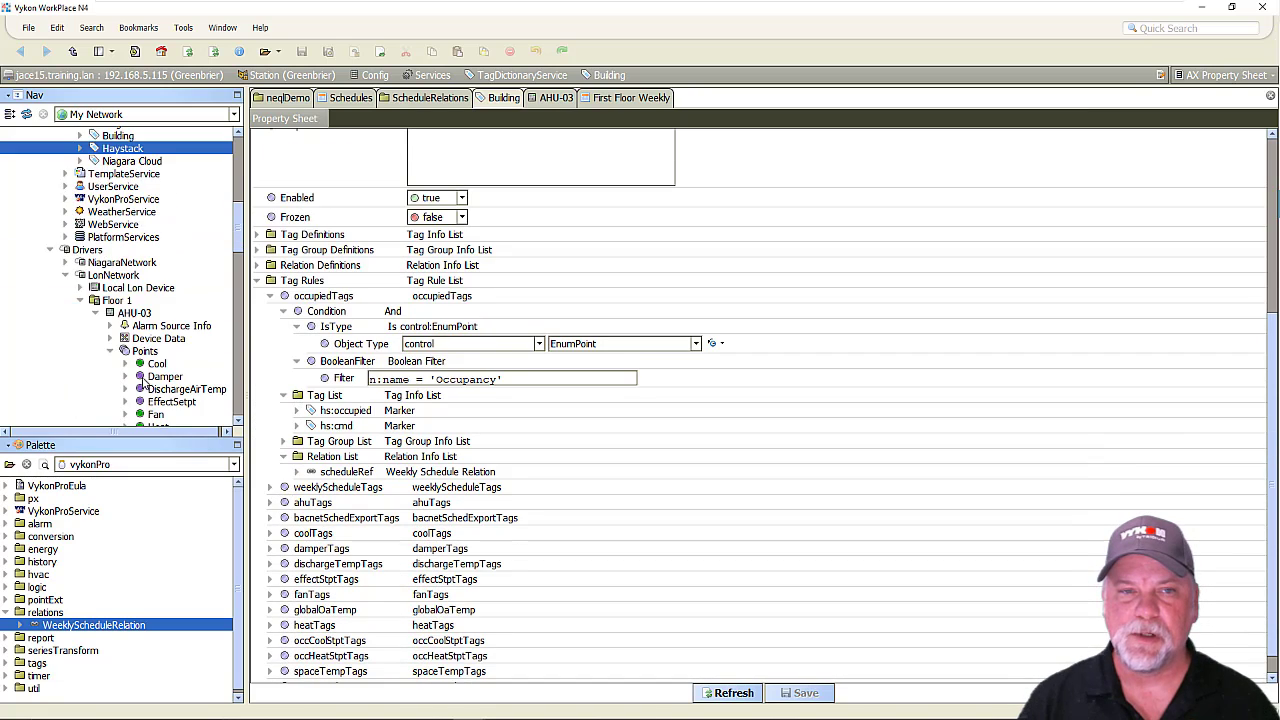
{"action": "scroll", "coordinate": [145, 385], "scroll_direction": "down", "scroll_amount": 10}
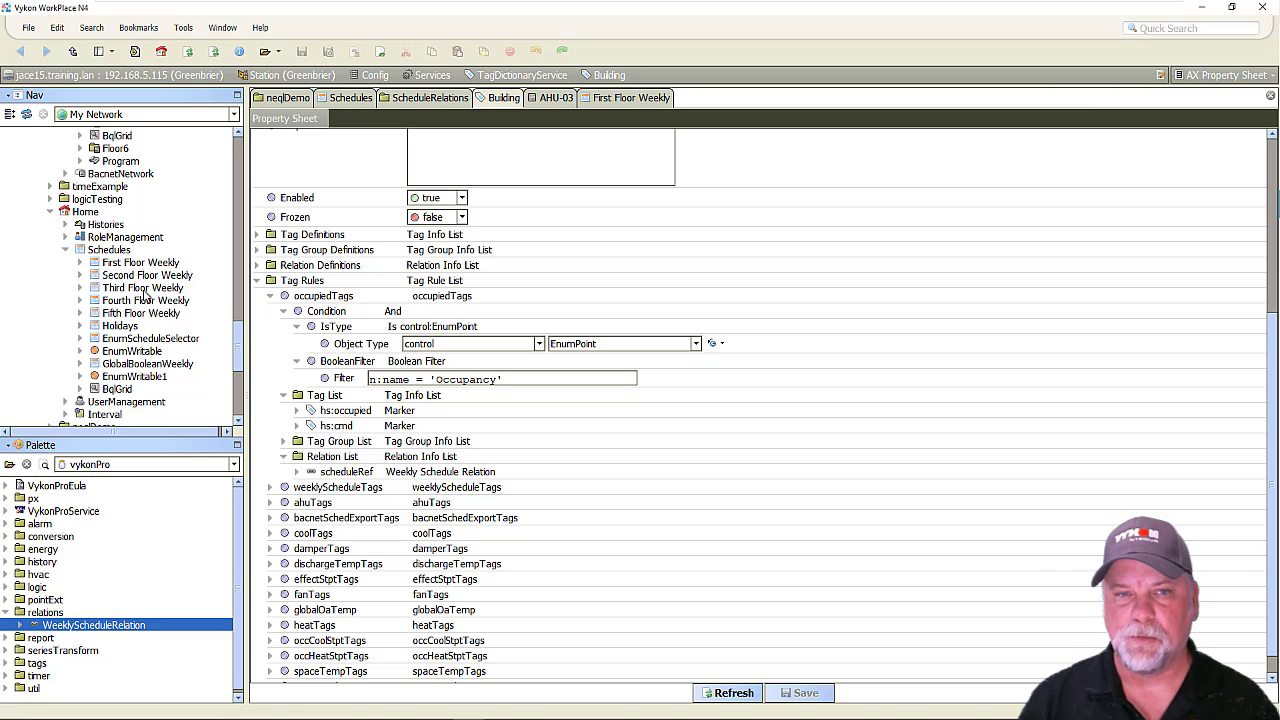
{"action": "left_click", "coordinate": [270, 487]}
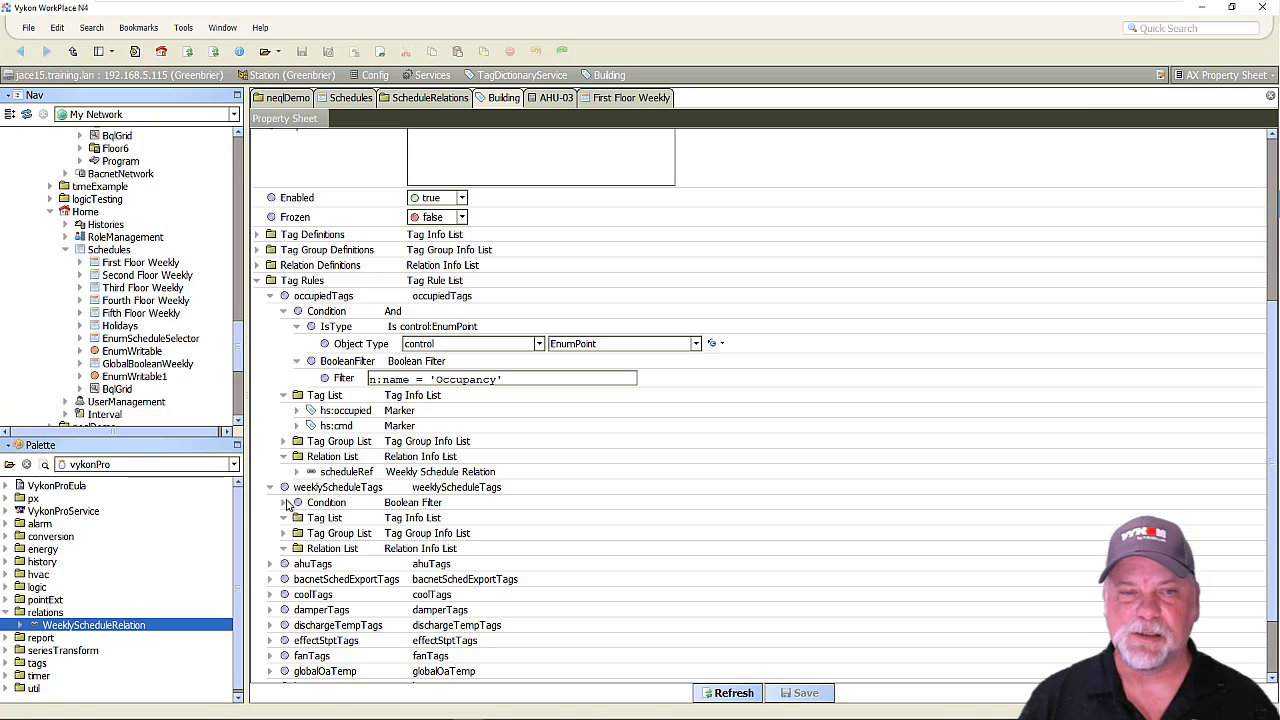
{"action": "left_click", "coordinate": [284, 503]}
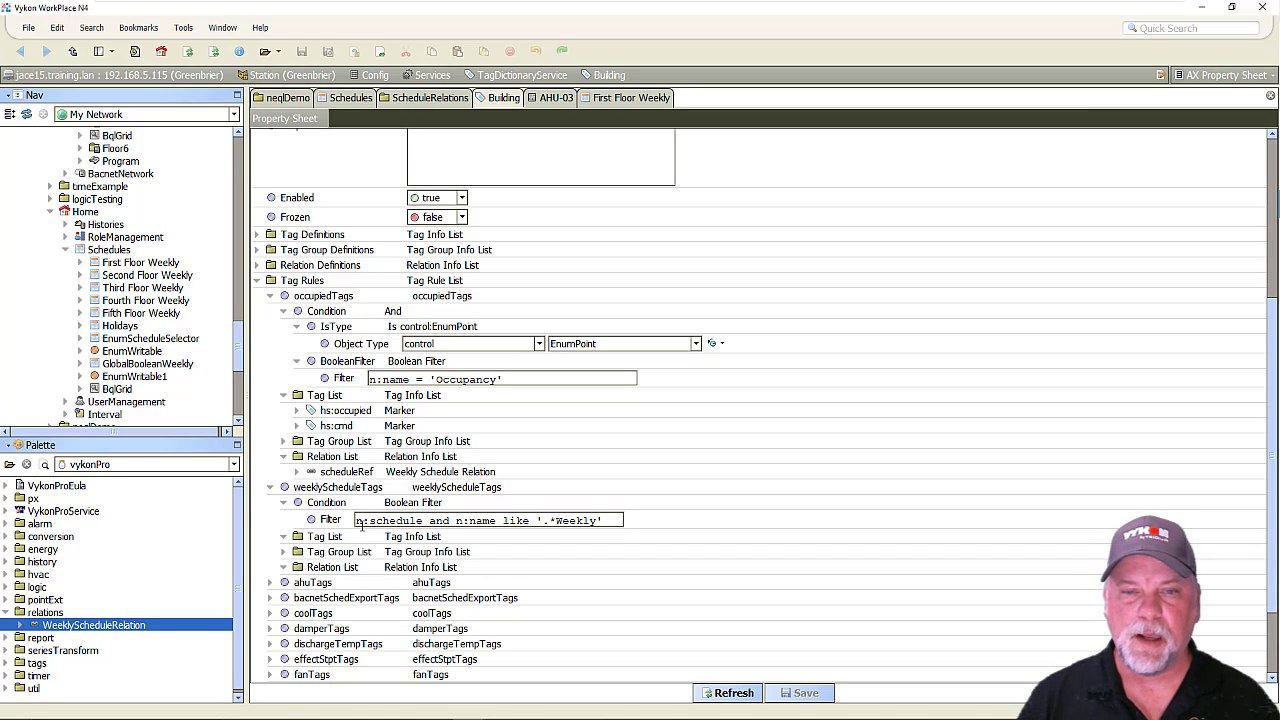
Examine each part of the weeklyScheduleTags filter and select the First to Fifth Floor Weekly and GlobalBooleanWeekly schedules it targets.
{"action": "left_click_drag", "start_coordinate": [358, 521], "coordinate": [432, 536]}
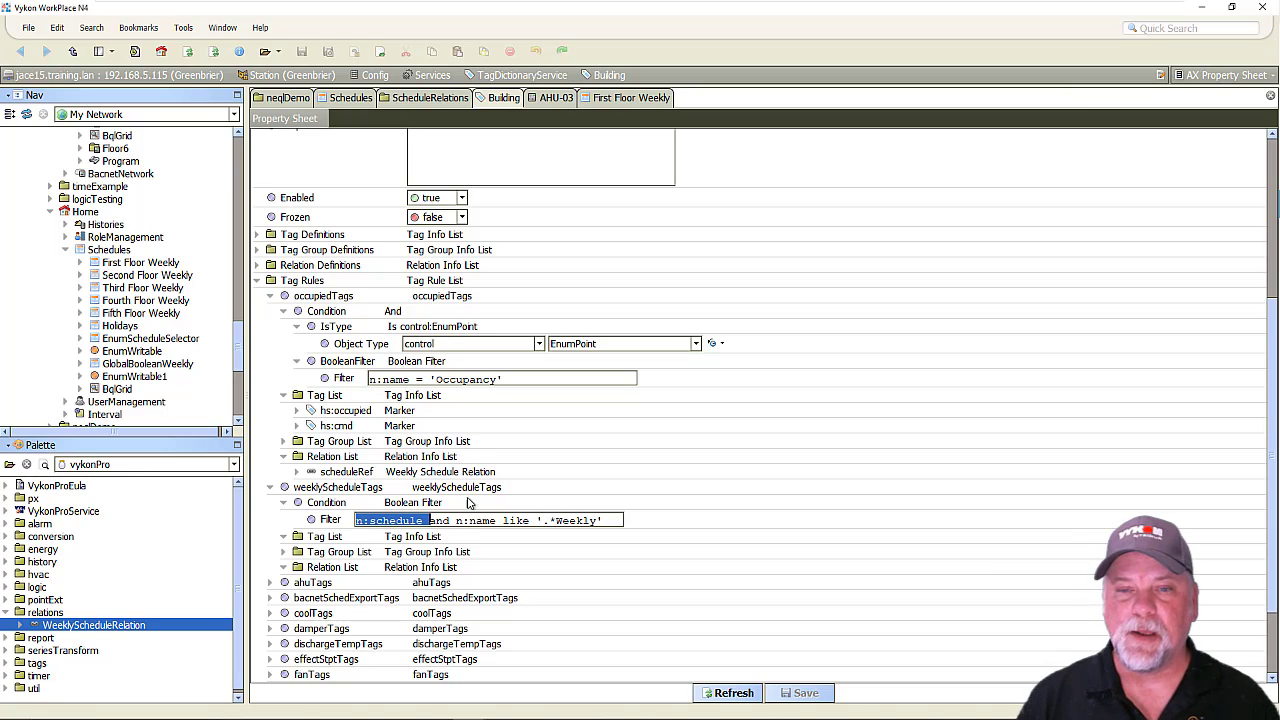
{"action": "left_click_drag", "start_coordinate": [456, 521], "coordinate": [540, 535]}
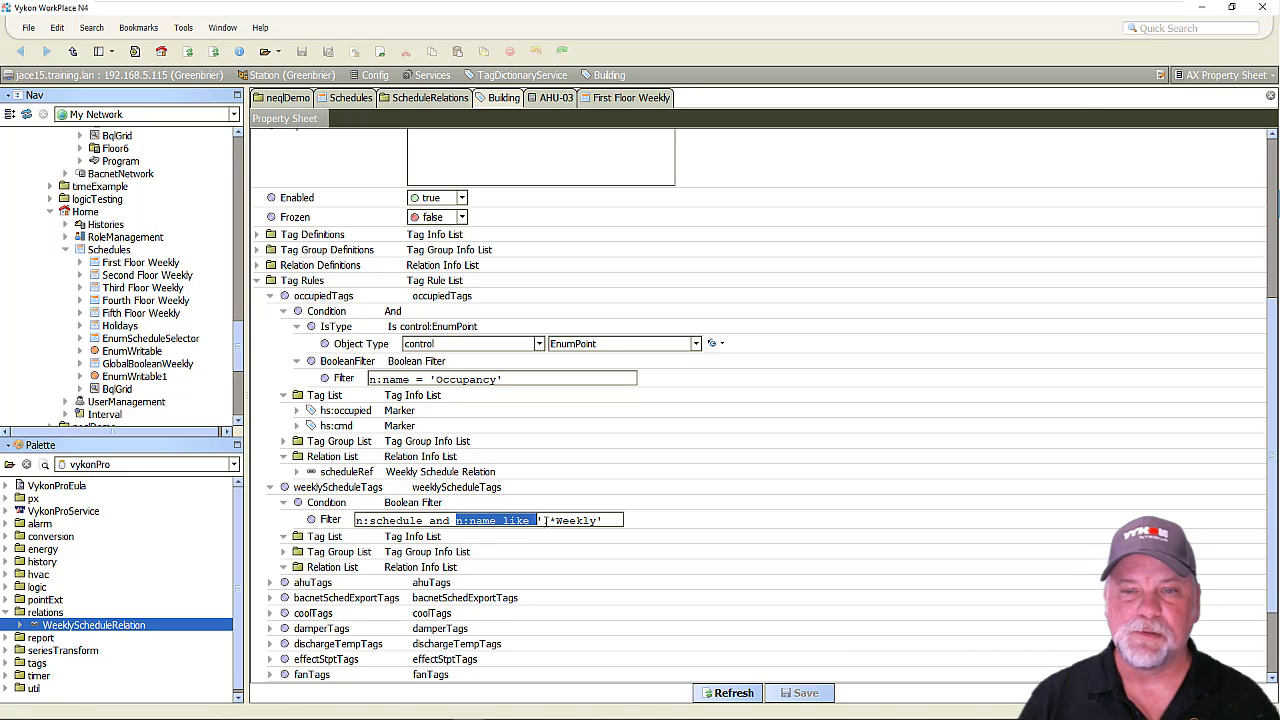
{"action": "left_click_drag", "start_coordinate": [545, 520], "coordinate": [552, 520]}
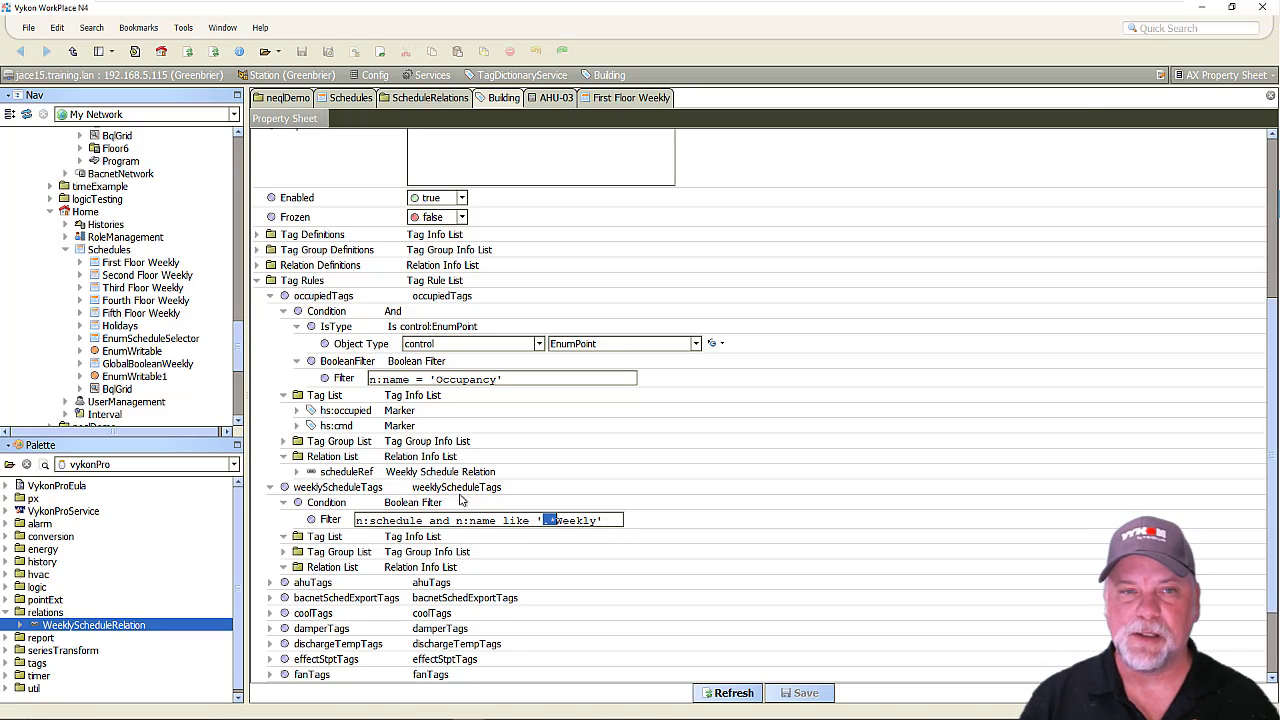
{"action": "left_click", "coordinate": [150, 264]}
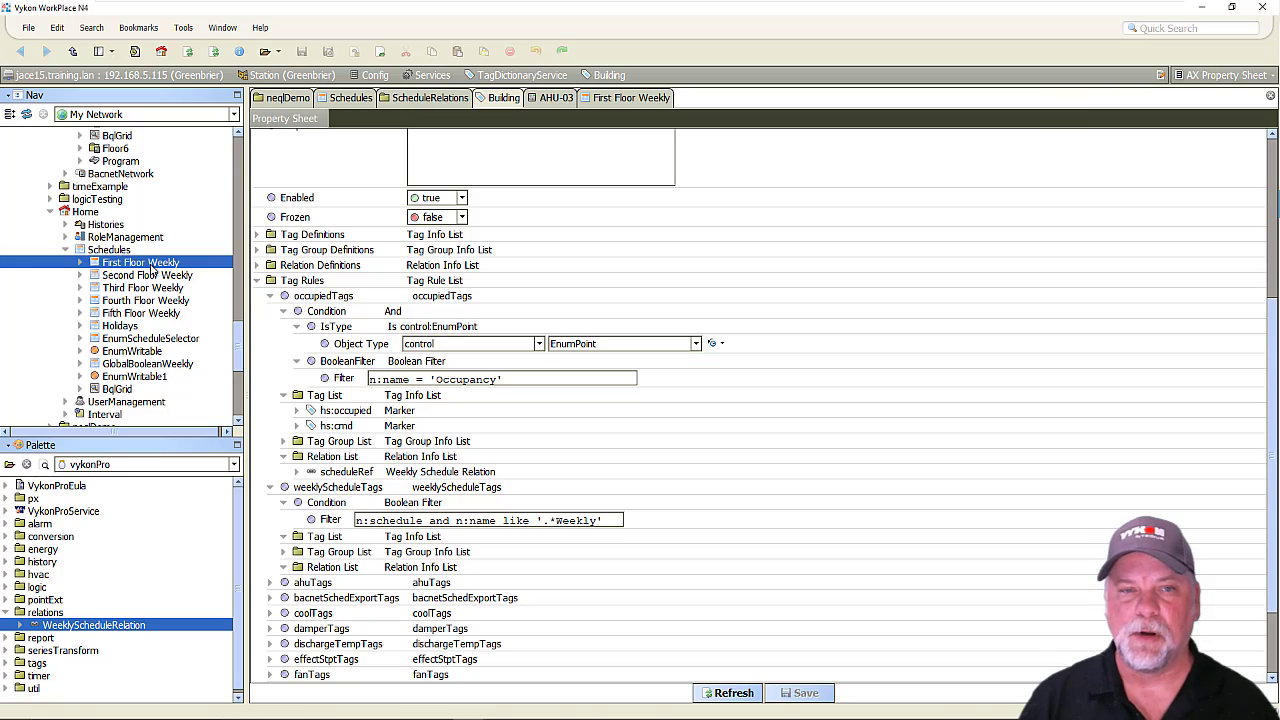
{"action": "left_click", "coordinate": [165, 314], "text": "shift"}
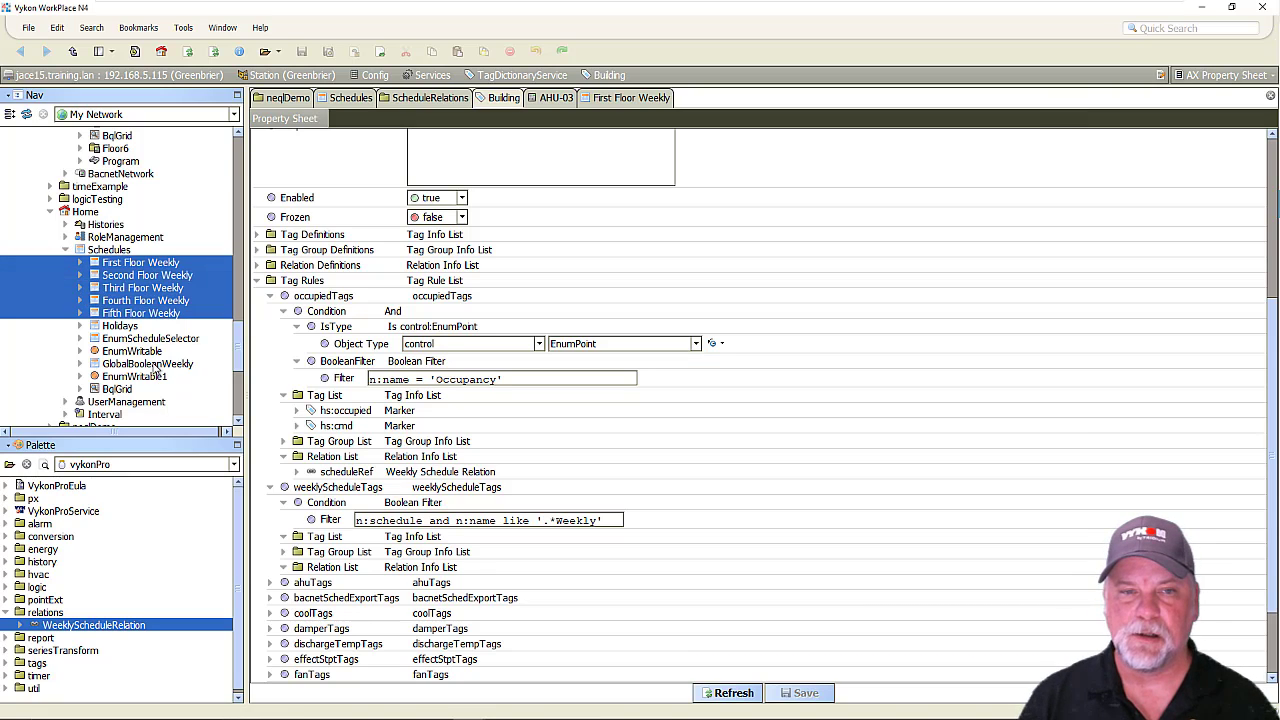
{"action": "left_click", "coordinate": [153, 365], "text": "ctrl"}
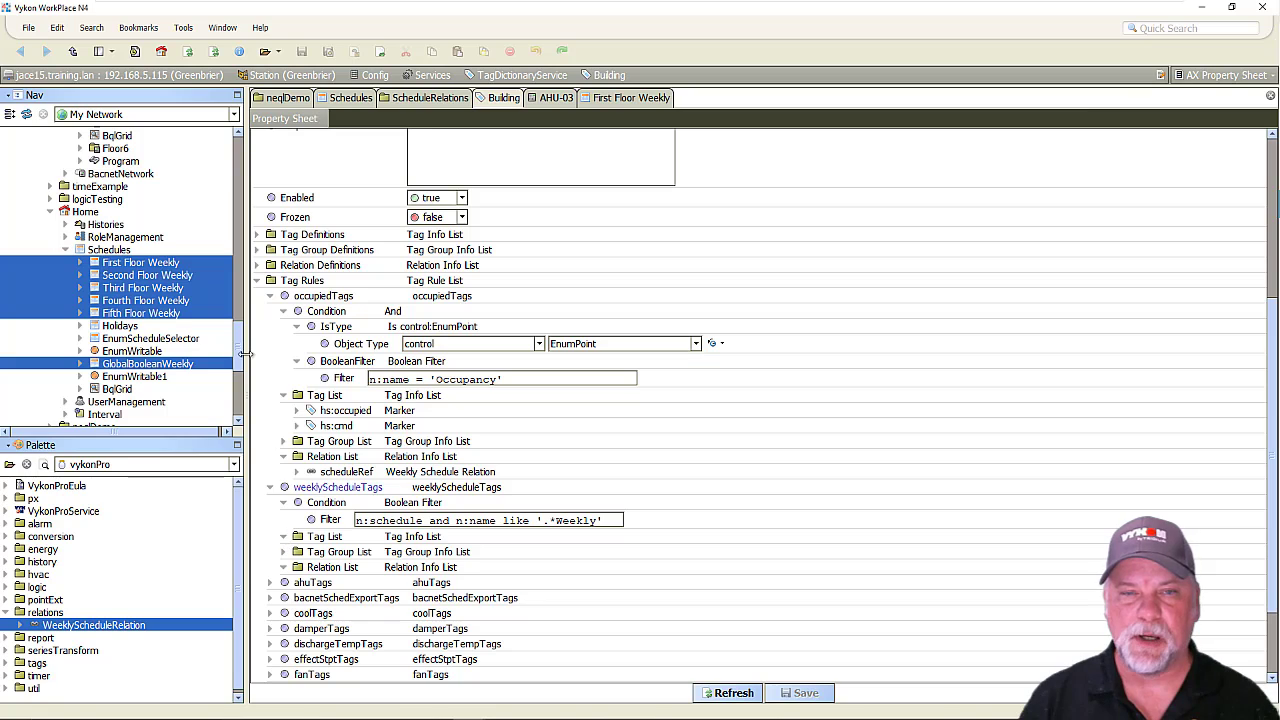
Copy the WeeklySchedule marker from the tag definitions into the weeklyScheduleTags rule's tag list, keeping the name WeeklySchedule.
{"action": "left_click", "coordinate": [257, 235]}
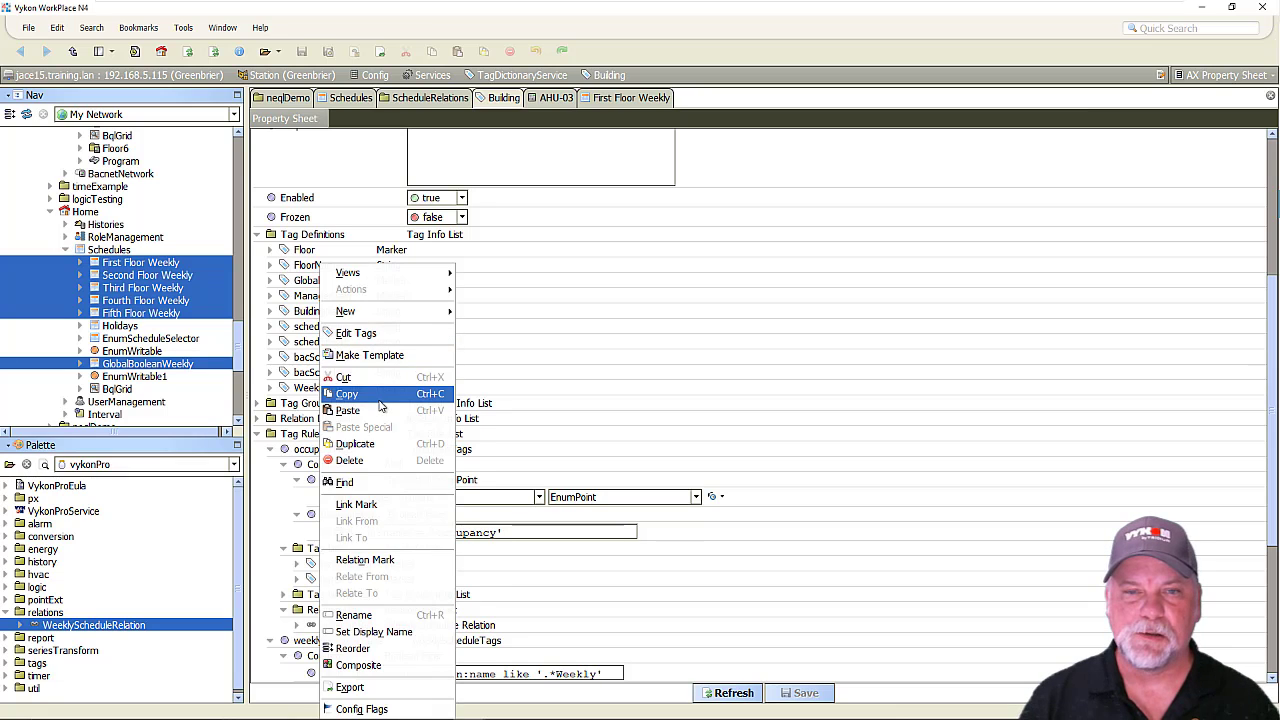
{"action": "left_click", "coordinate": [378, 397]}
{"action": "scroll", "coordinate": [282, 500], "scroll_direction": "down", "scroll_amount": 3}
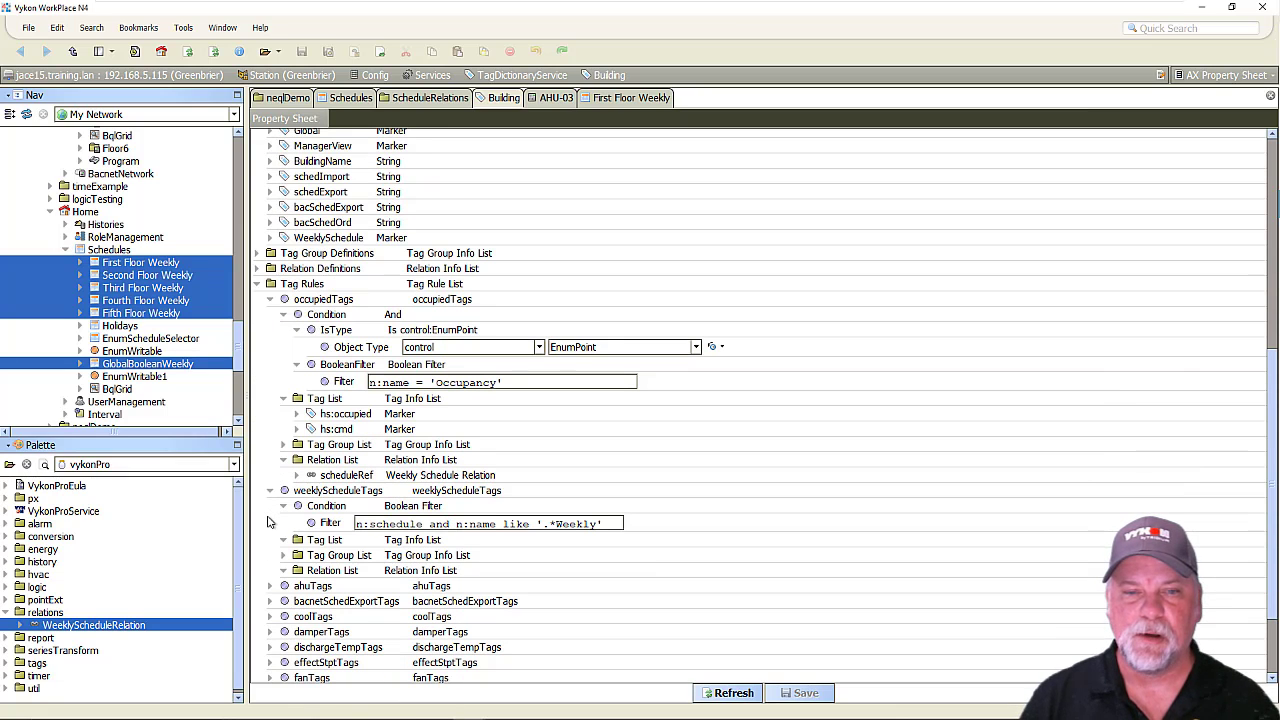
{"action": "right_click", "coordinate": [316, 540]}
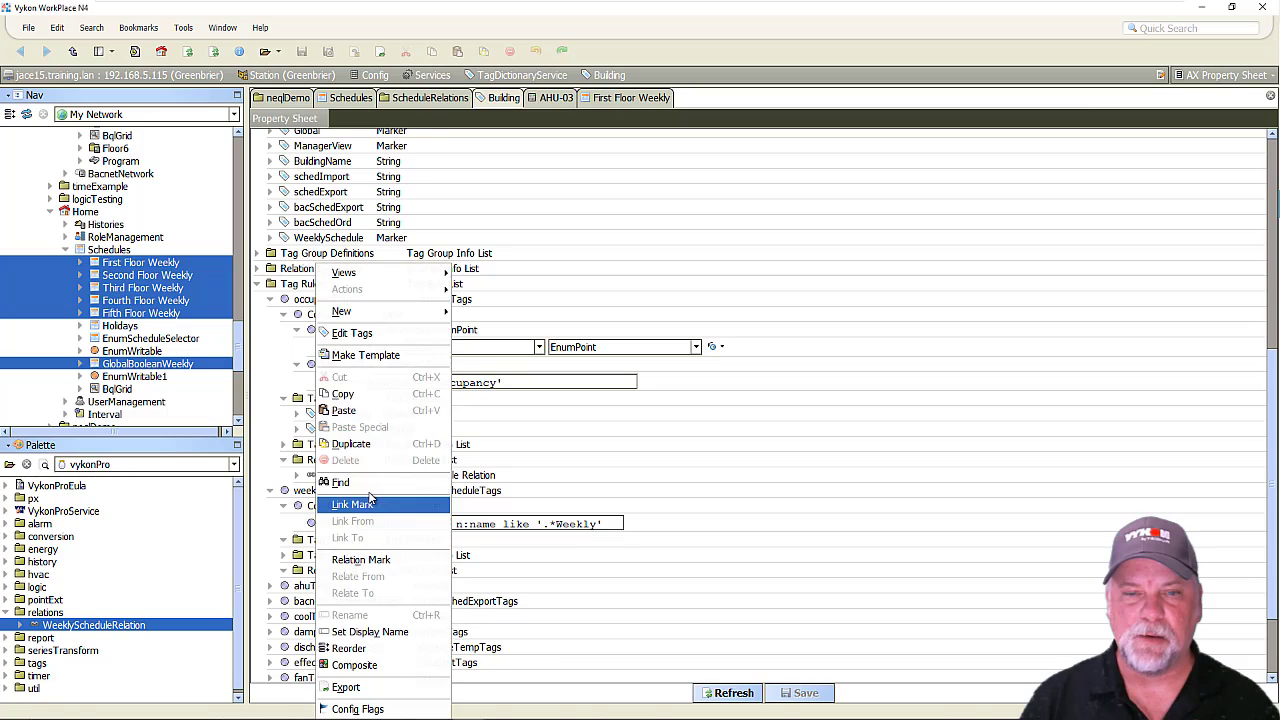
{"action": "left_click", "coordinate": [345, 410]}
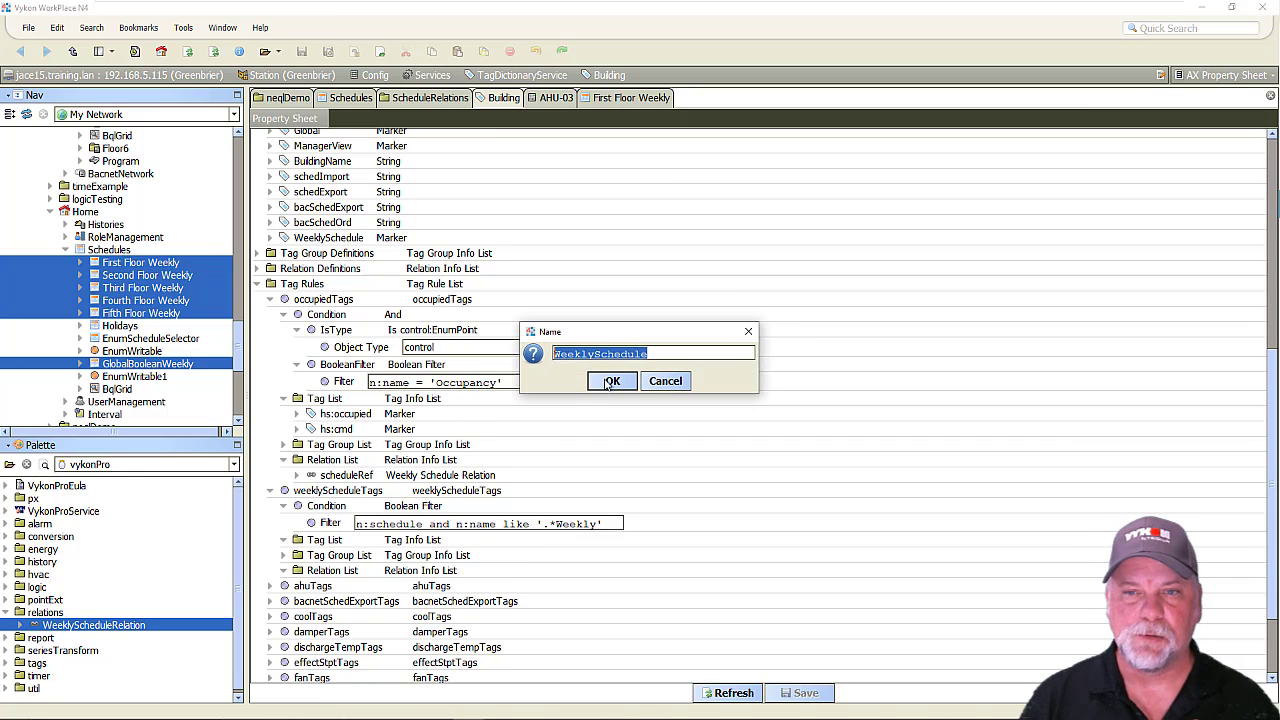
{"action": "left_click", "coordinate": [606, 384]}
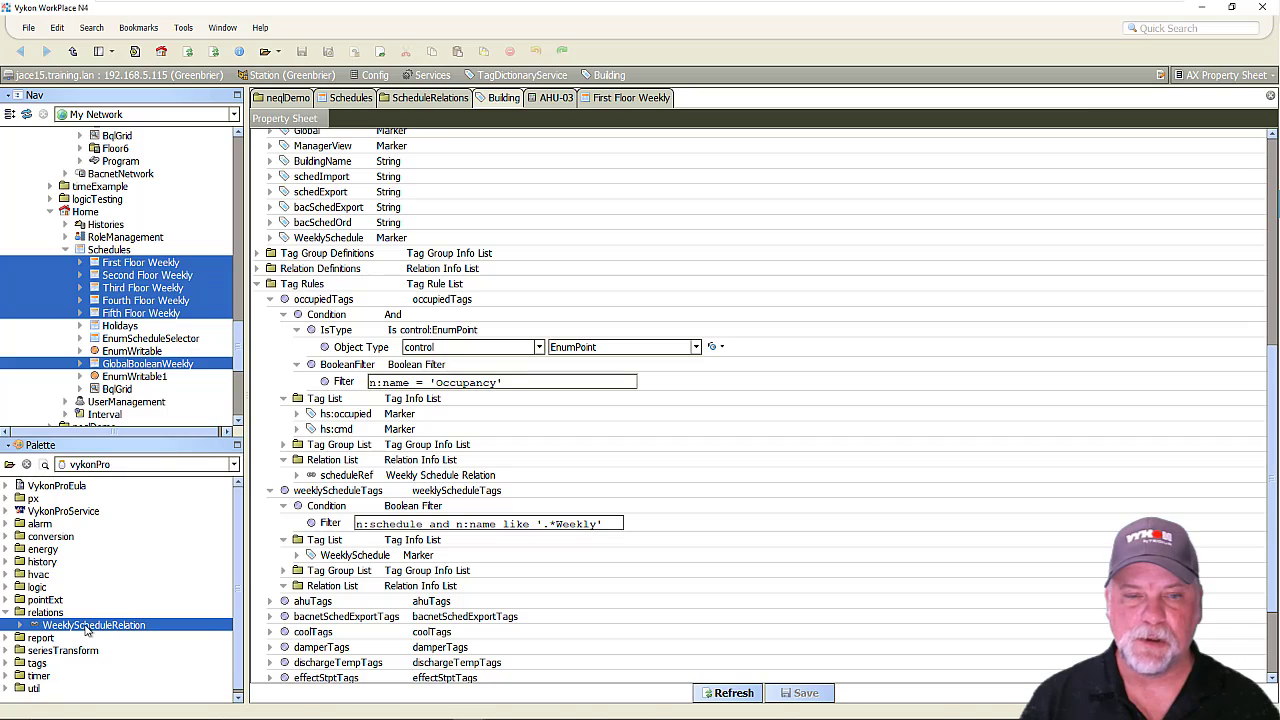
Add the WeeklyScheduleRelation from the vykonPro palette to the weeklyScheduleTags rule's relation list, named scheduleRef.
{"action": "left_click_drag", "start_coordinate": [87, 628], "coordinate": [333, 590]}
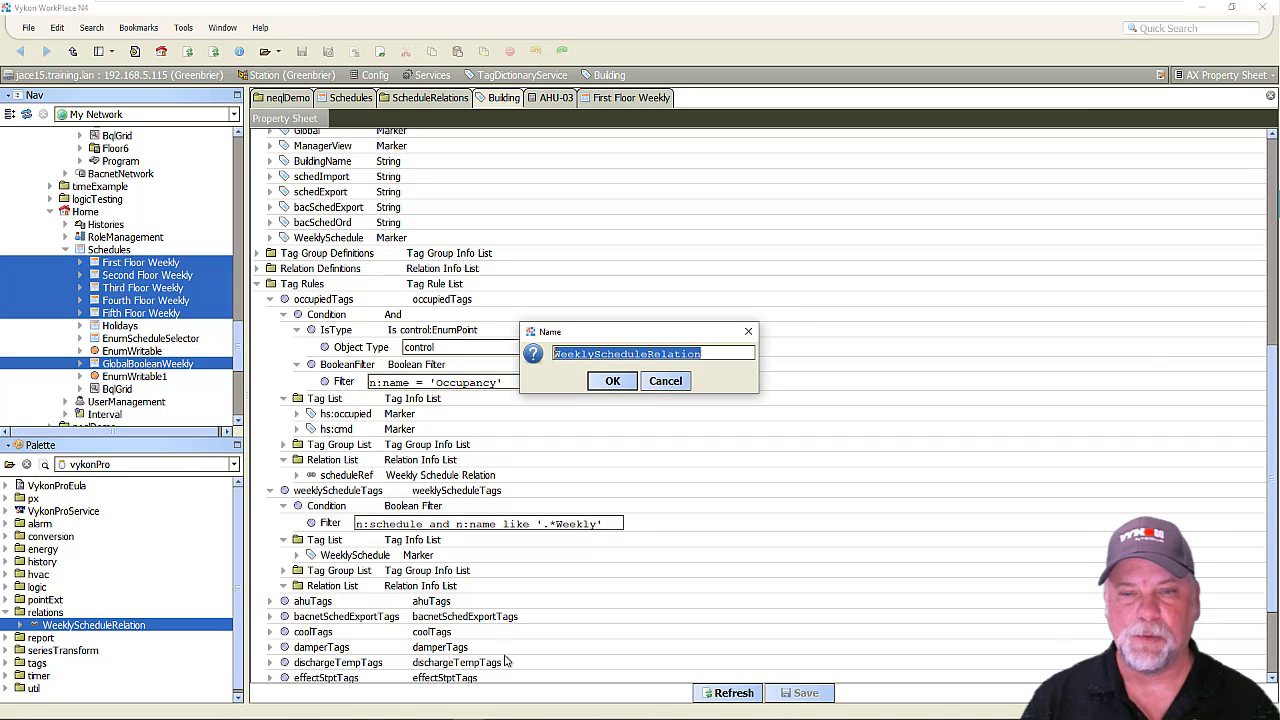
{"action": "type", "text": "sch"}
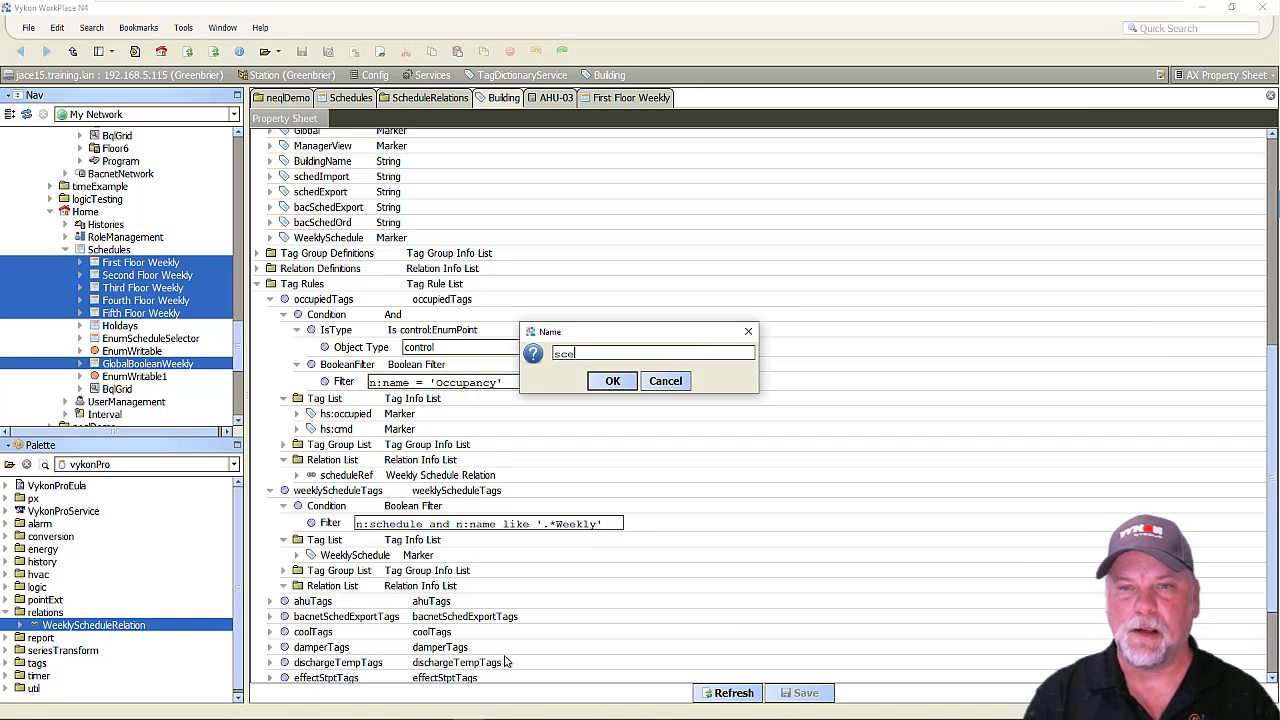
{"action": "type", "text": "ce"}
{"action": "key", "text": "BackSpace"}
{"action": "type", "text": "heduleRef"}
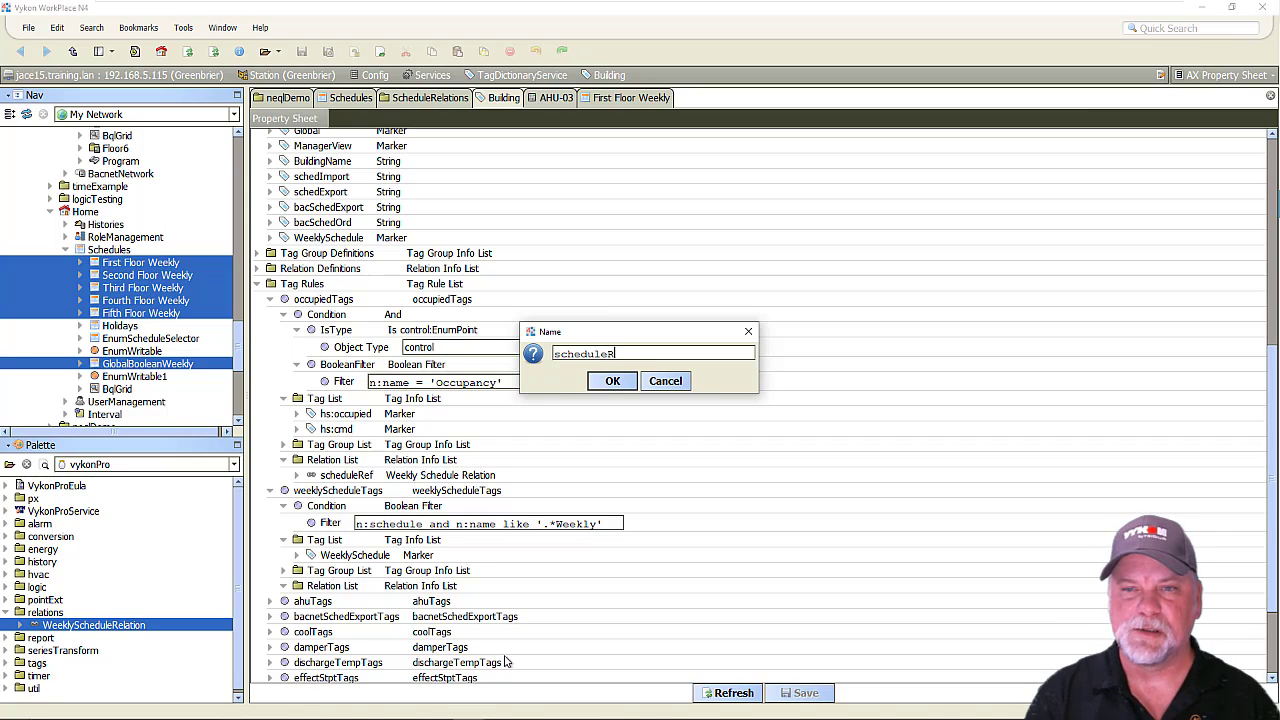
{"action": "left_click", "coordinate": [612, 381]}
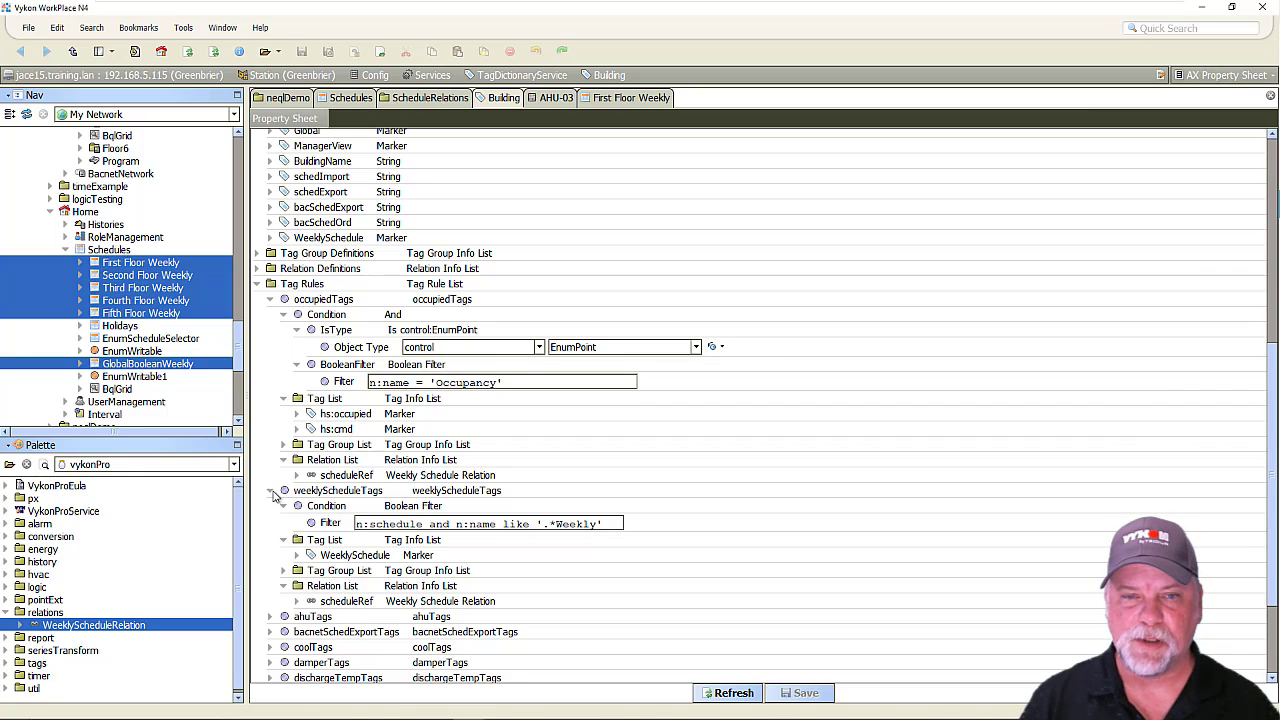
Collapse the occupiedTags and weeklyScheduleTags rules and the whole Tag Rules list.
{"action": "left_click", "coordinate": [270, 299]}
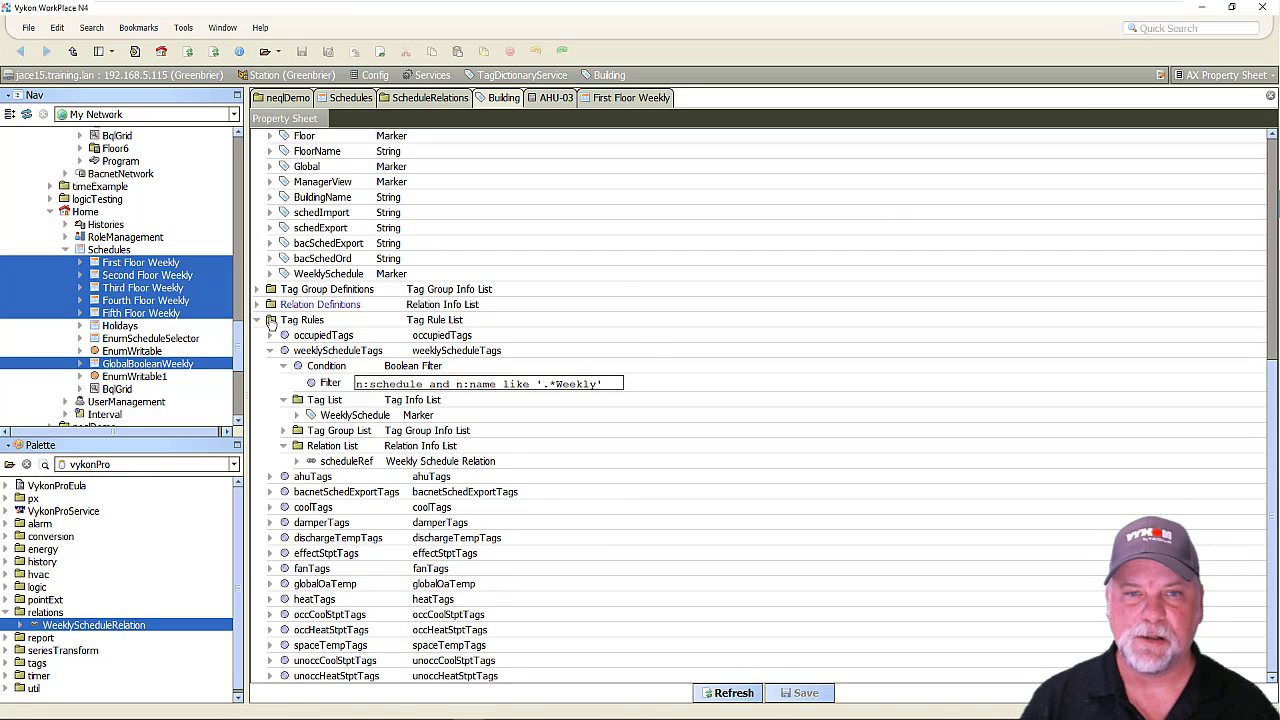
{"action": "left_click", "coordinate": [270, 351]}
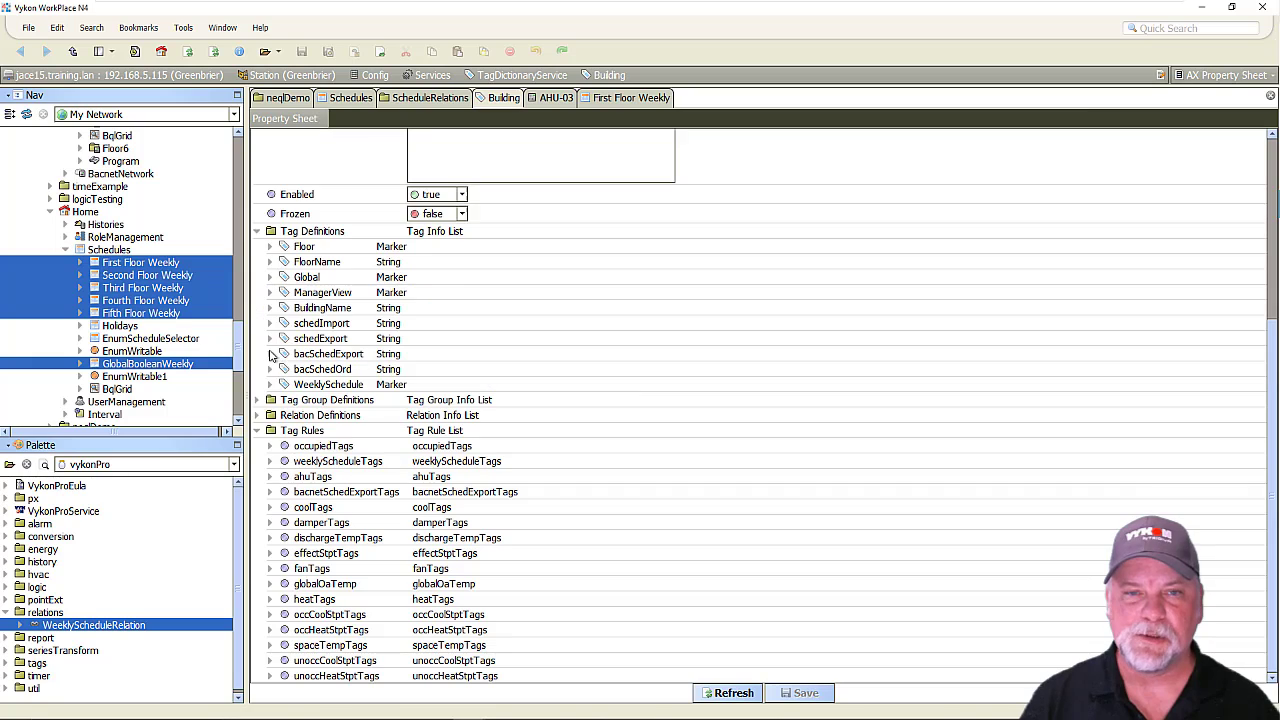
{"action": "left_click", "coordinate": [256, 431]}
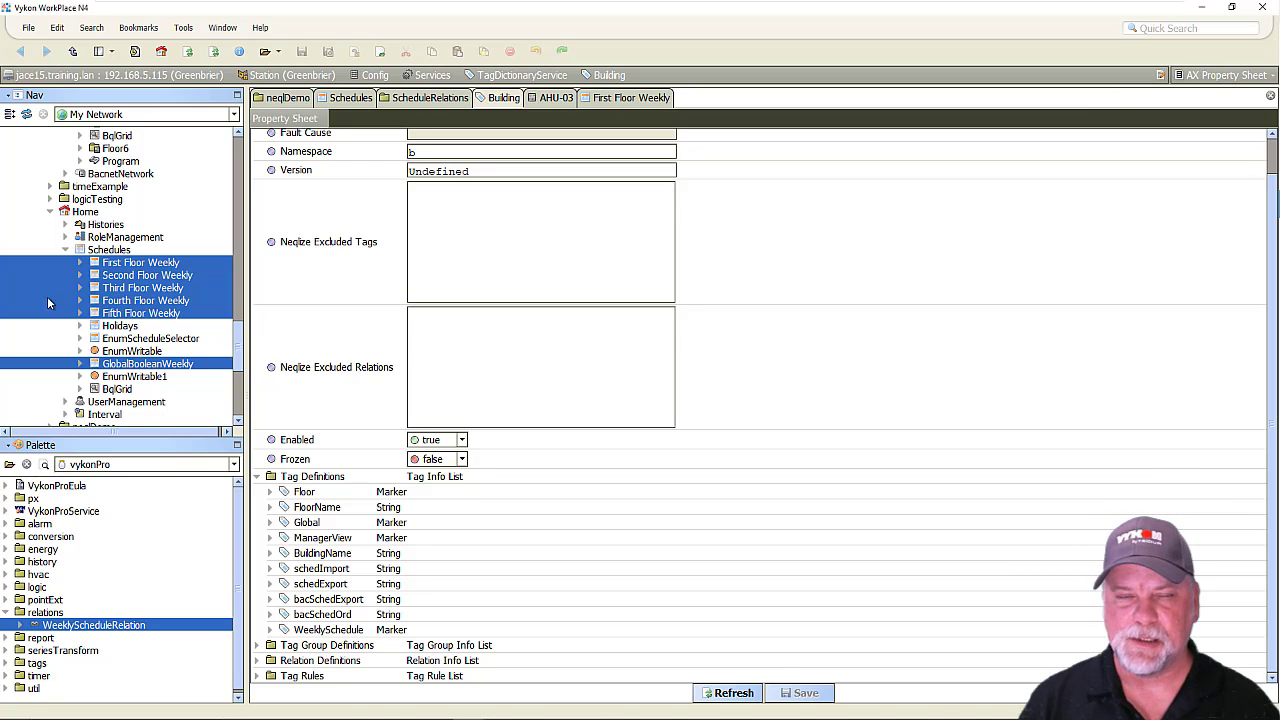
Show the Relation Sheet of the Occupancy point under AHU-03 and examine its listed relations.
{"action": "scroll", "coordinate": [58, 313], "scroll_direction": "up", "scroll_amount": 15}
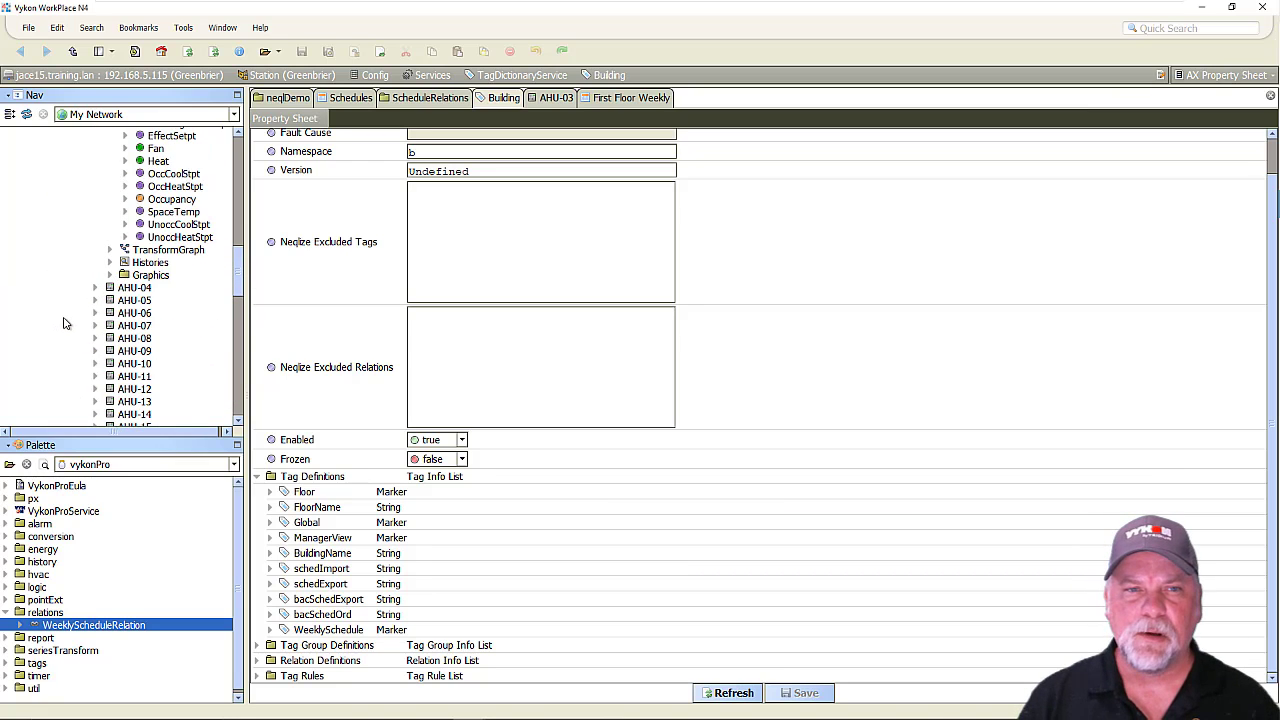
{"action": "scroll", "coordinate": [66, 323], "scroll_direction": "up", "scroll_amount": 3}
{"action": "left_click", "coordinate": [170, 314]}
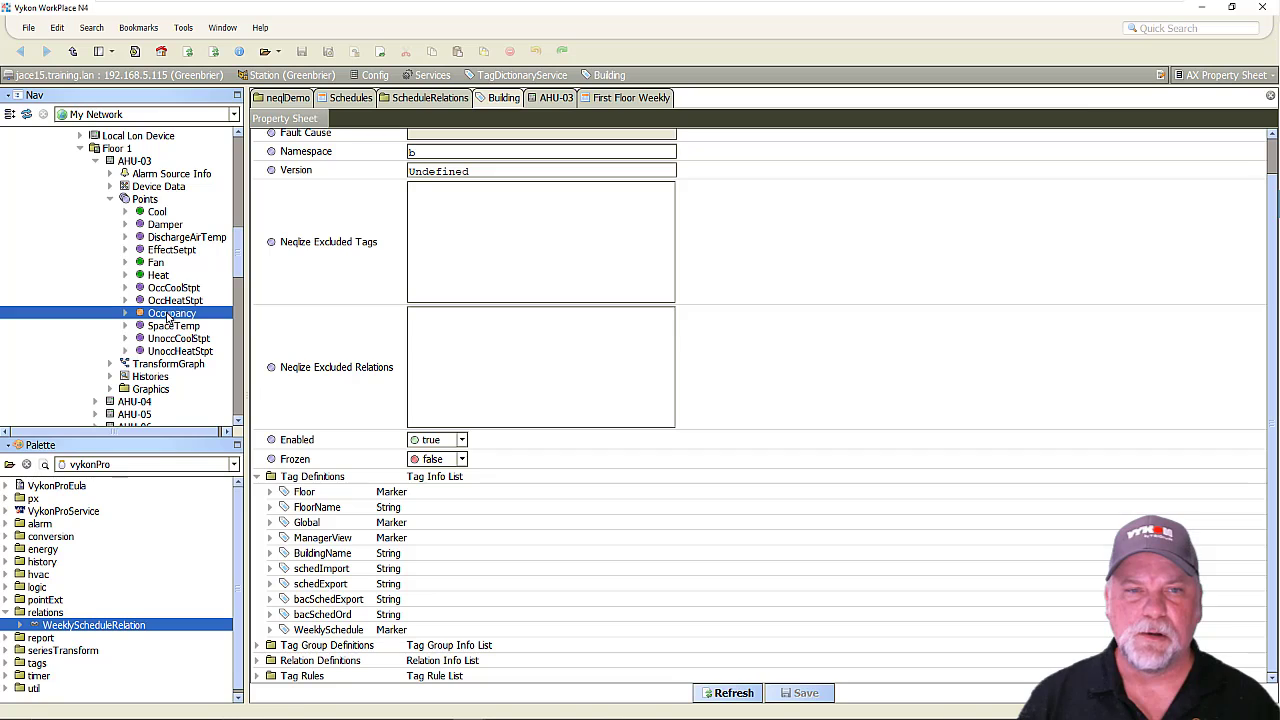
{"action": "right_click", "coordinate": [170, 314]}
{"action": "mouse_move", "coordinate": [245, 257]}
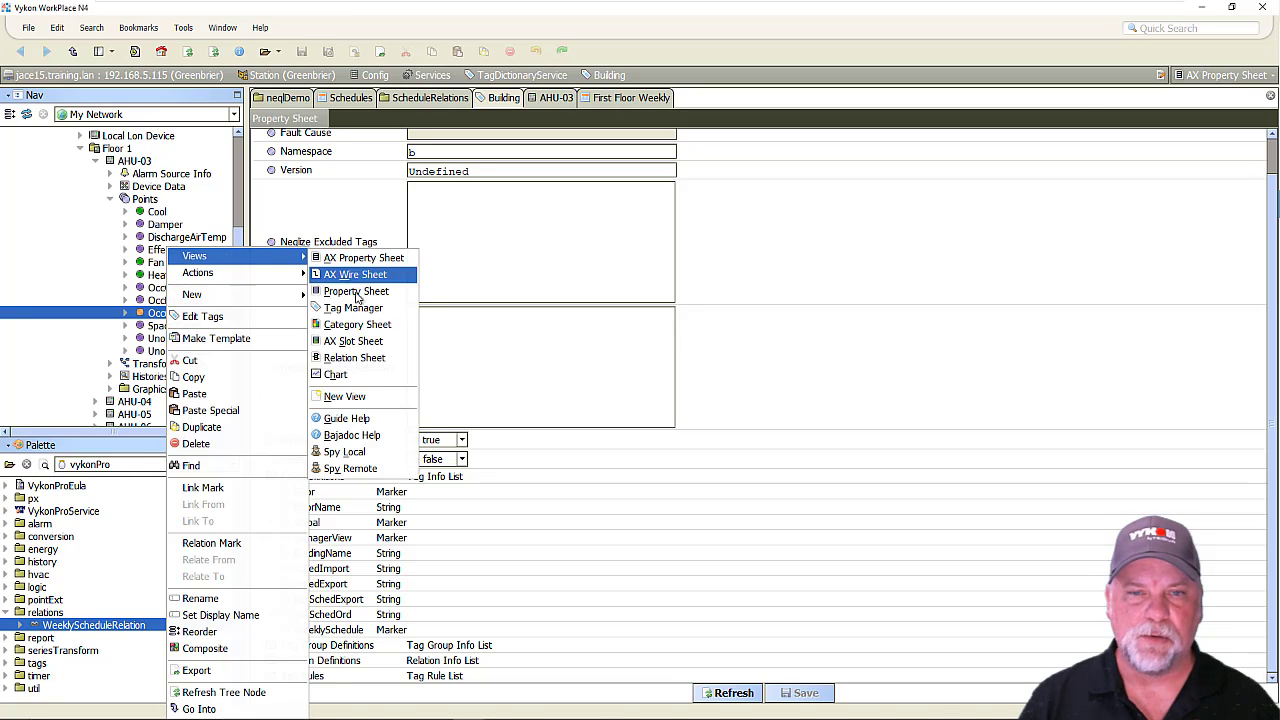
{"action": "left_click", "coordinate": [379, 359]}
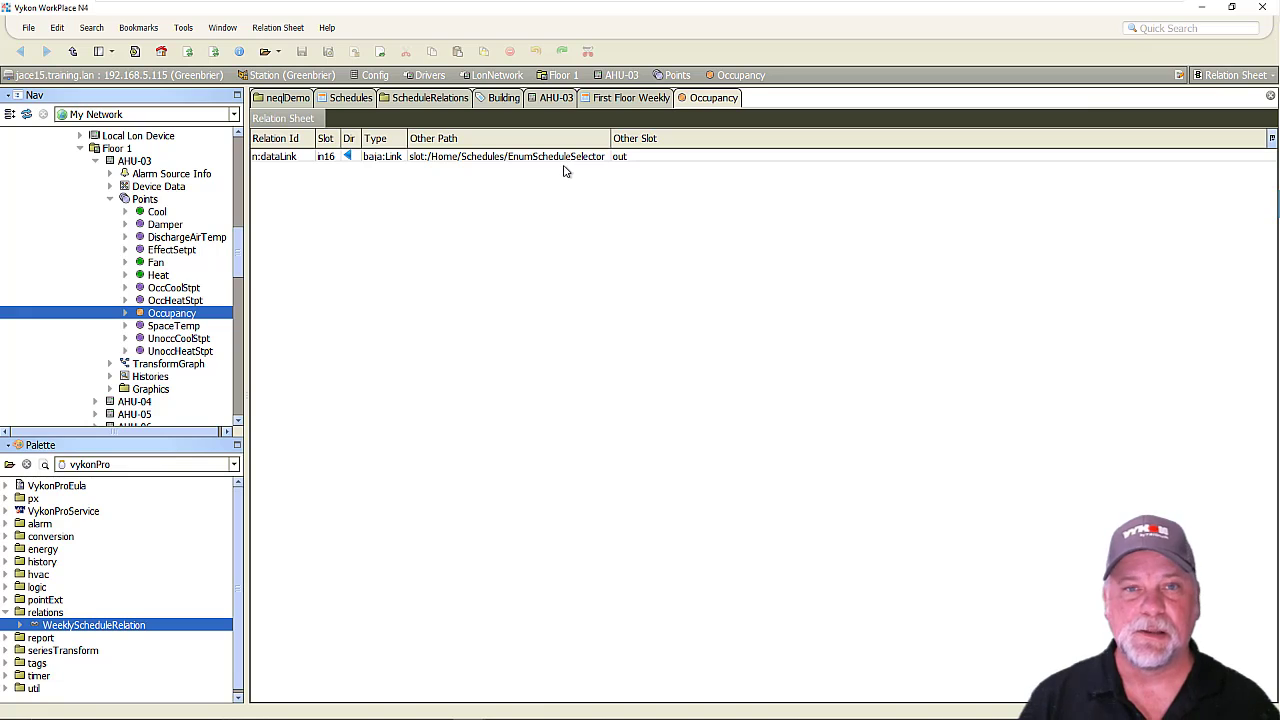
Bring up the Spy Remote view of AHU-03's Occupancy point and examine its implied relations for b:scheduleRef.
{"action": "right_click", "coordinate": [168, 315]}
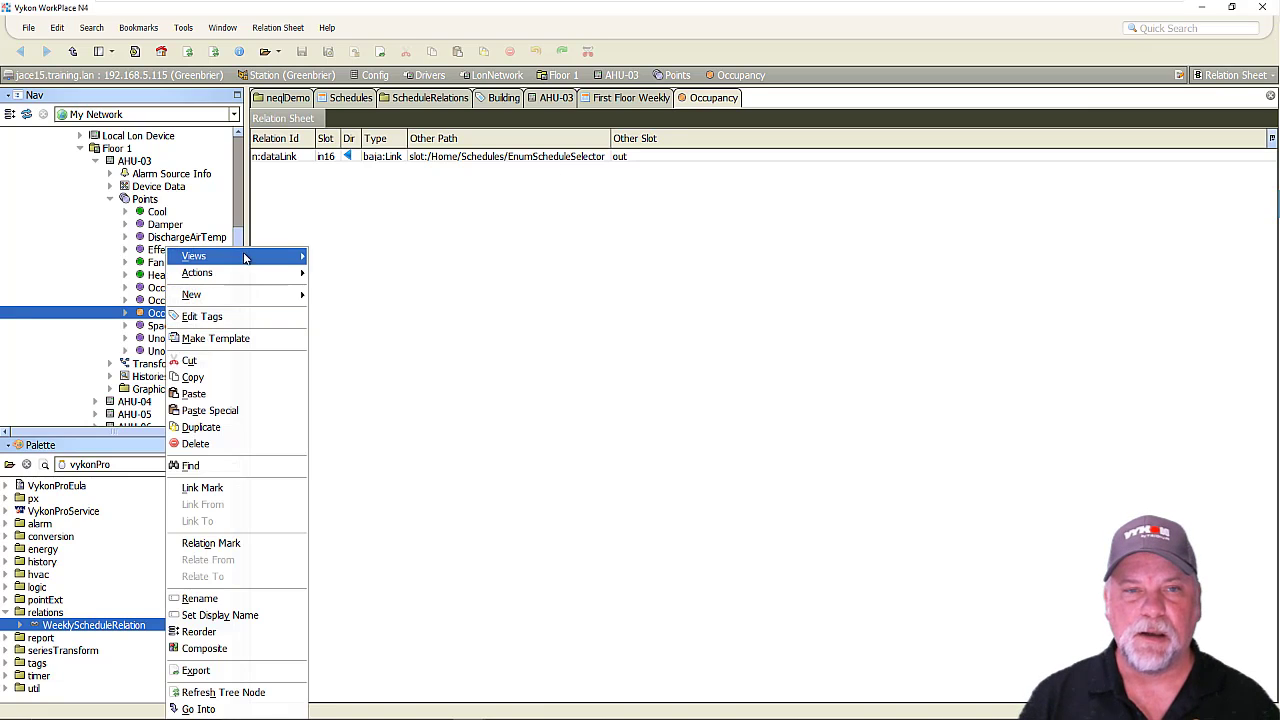
{"action": "mouse_move", "coordinate": [245, 258]}
{"action": "left_click", "coordinate": [374, 470]}
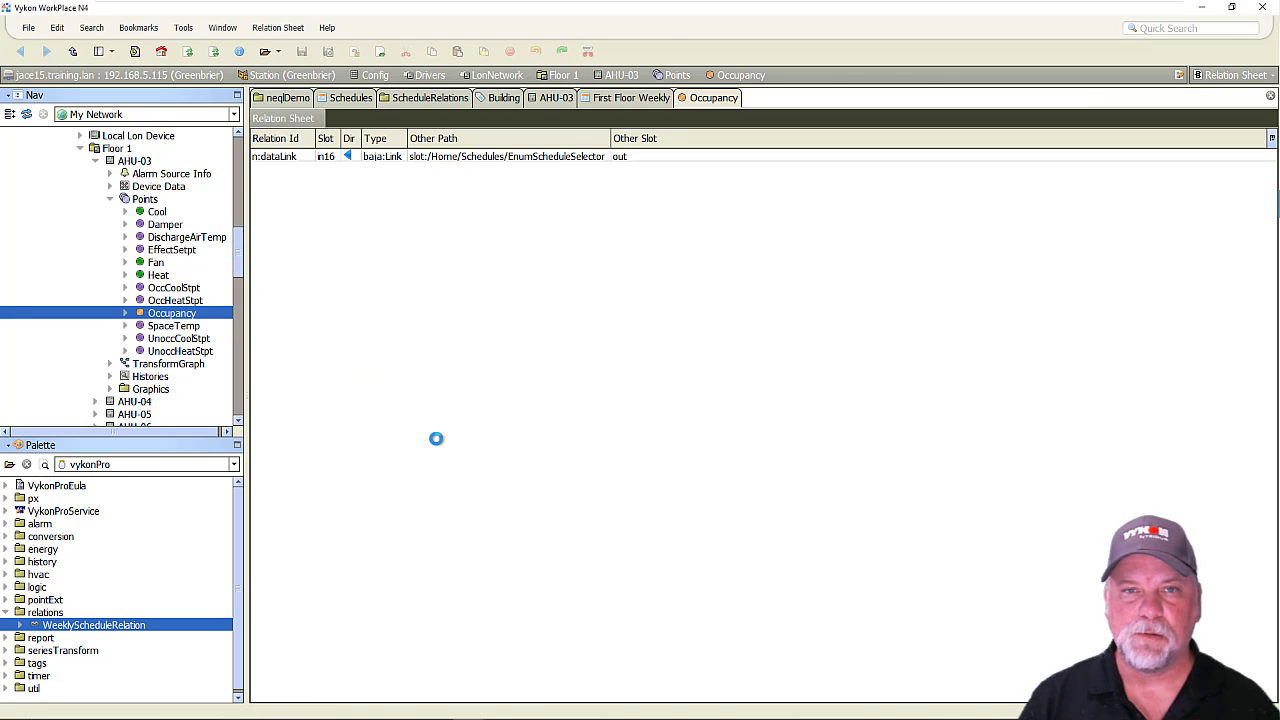
{"action": "scroll", "coordinate": [615, 370], "scroll_direction": "down", "scroll_amount": 10}
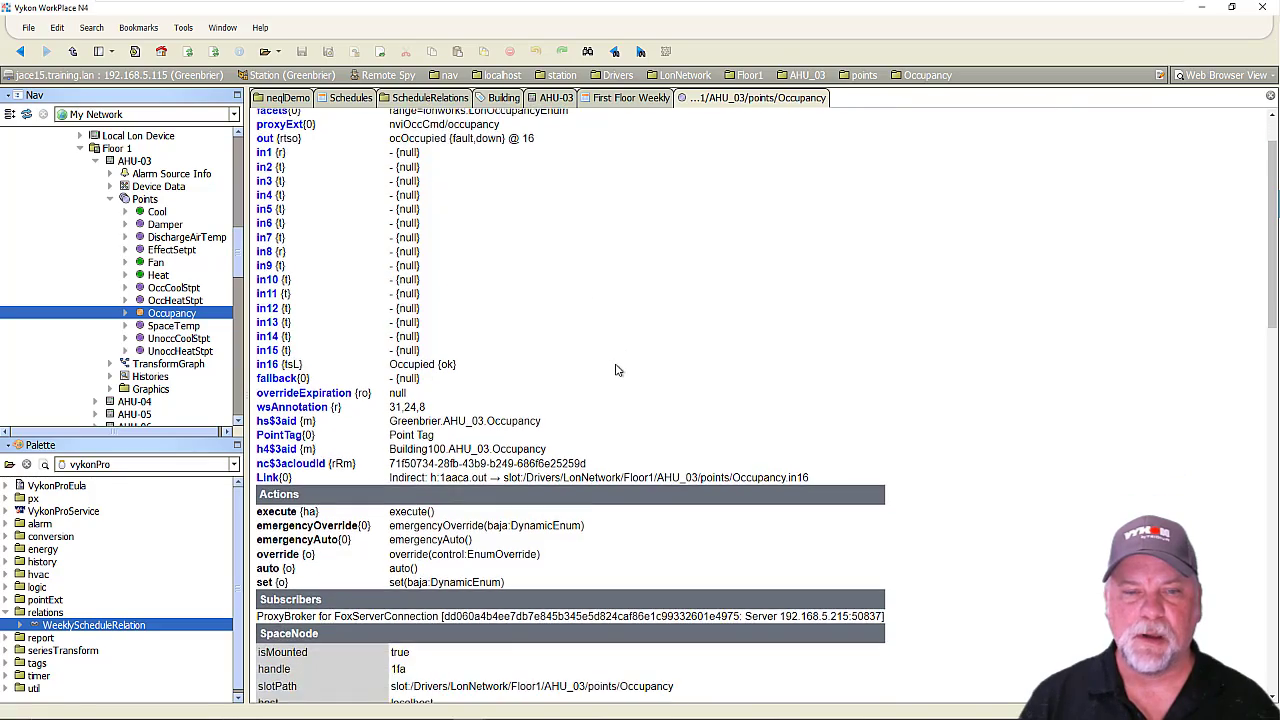
{"action": "scroll", "coordinate": [625, 387], "scroll_direction": "down", "scroll_amount": 6}
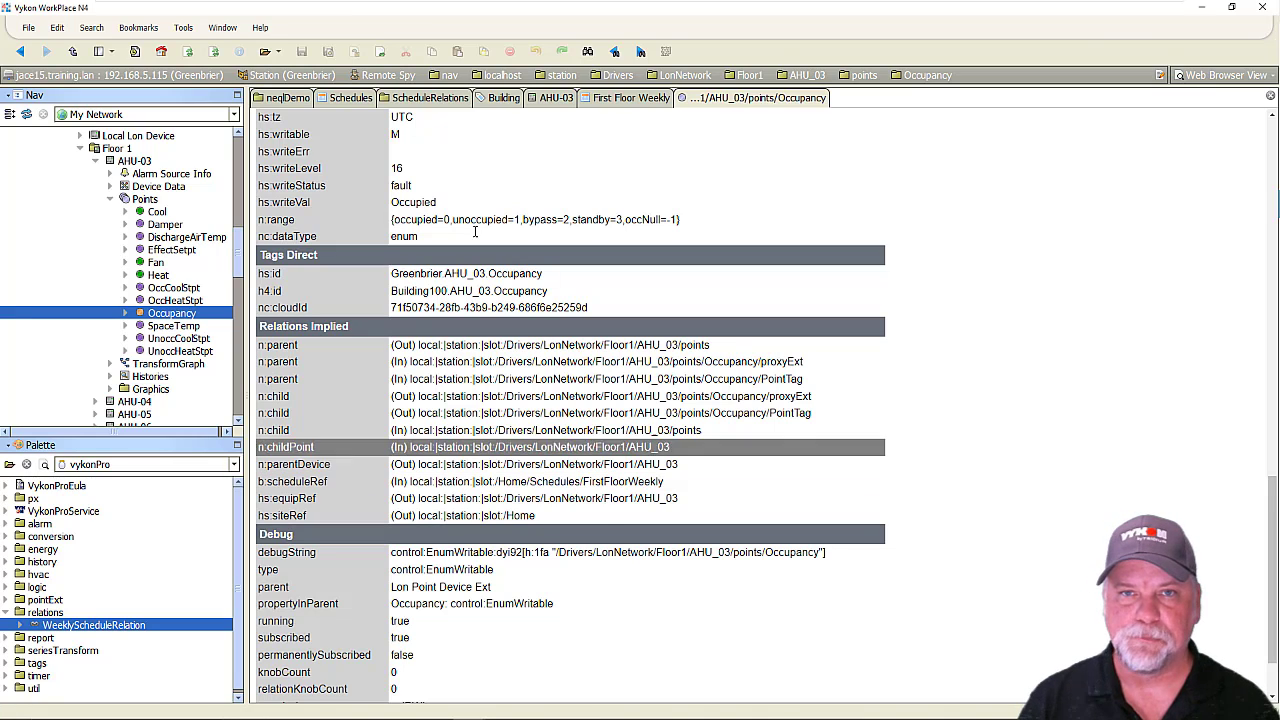
Set the EnumScheduleSelector's schedule to SecondFloorWeekly in the Schedules folder and save the change.
{"action": "left_click", "coordinate": [344, 98]}
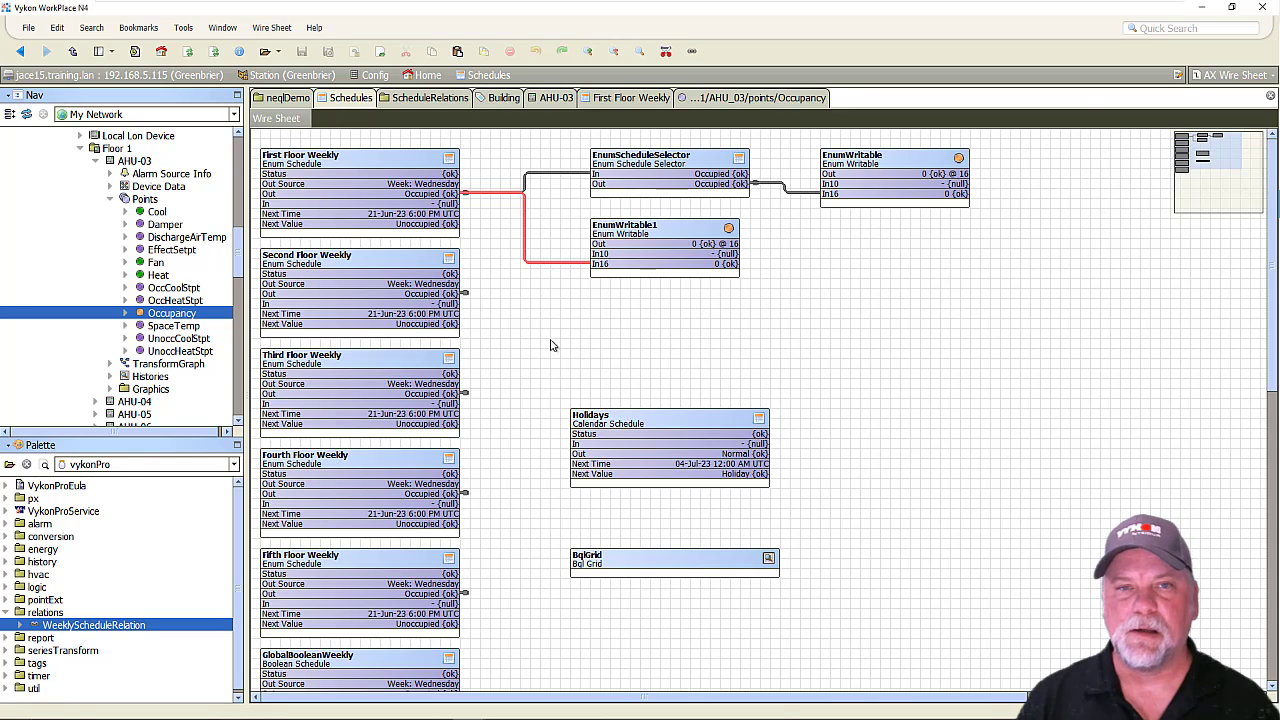
{"action": "left_click", "coordinate": [406, 168]}
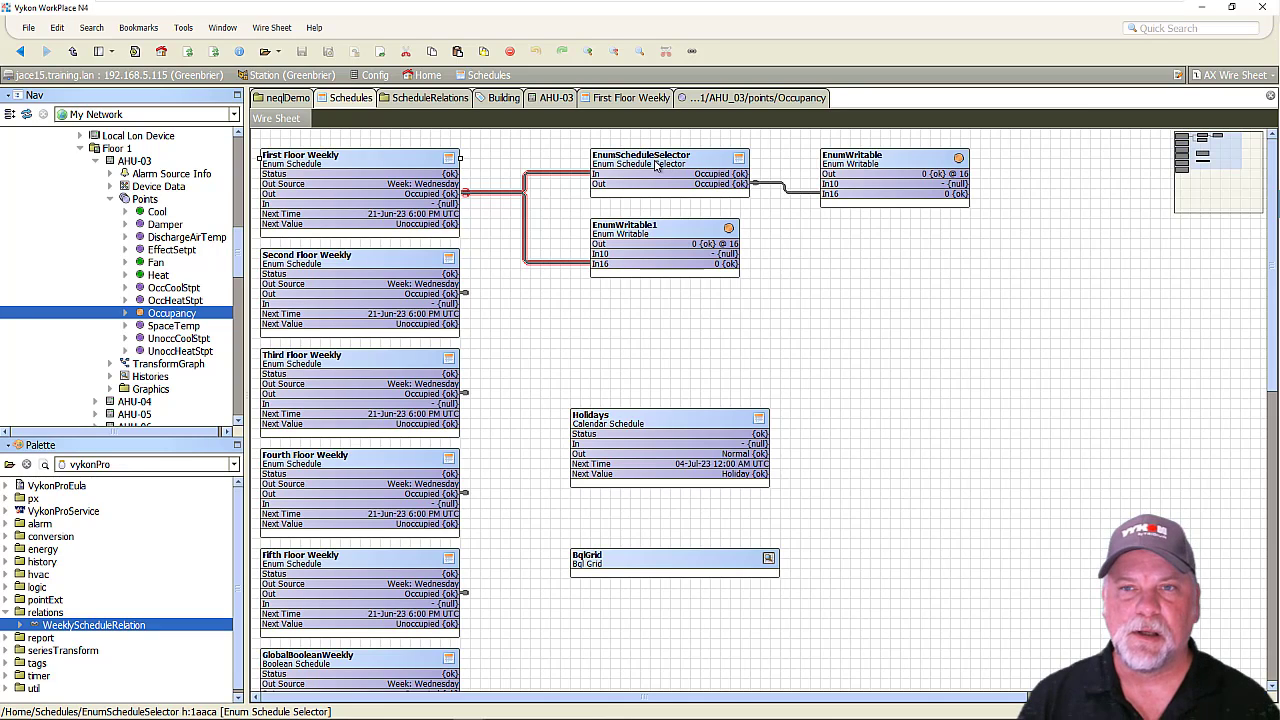
{"action": "double_click", "coordinate": [656, 166]}
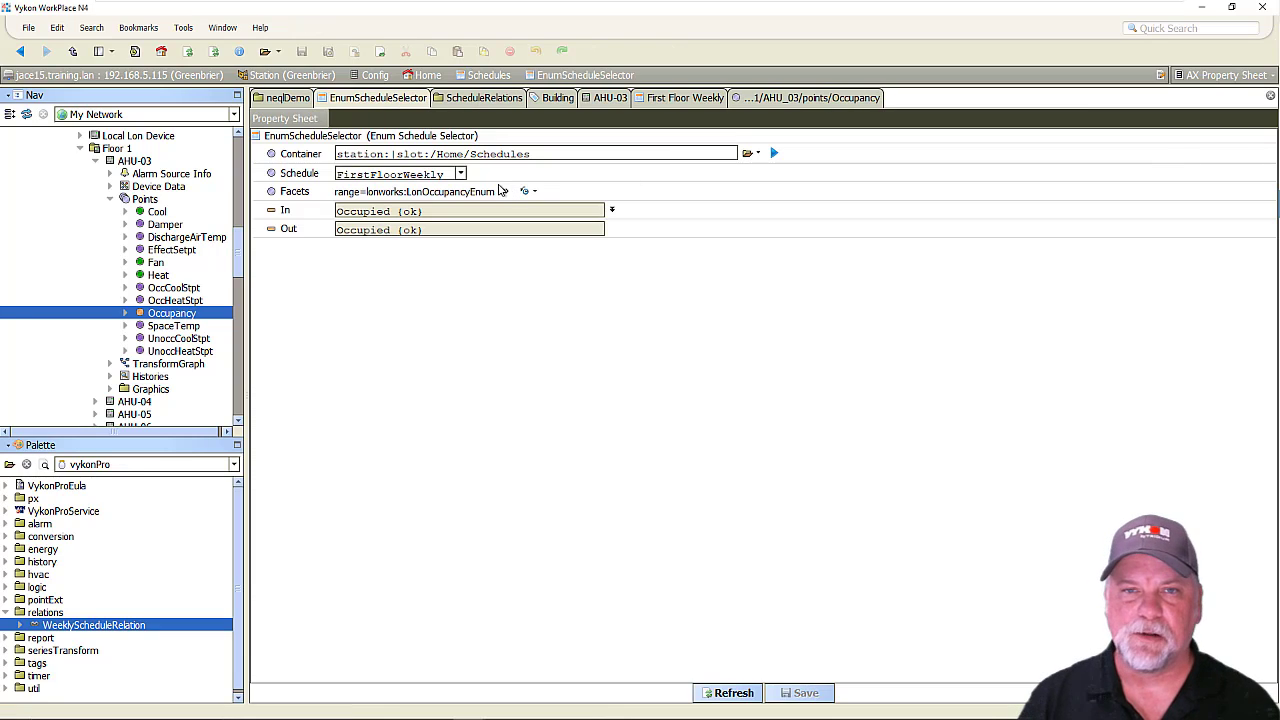
{"action": "left_click", "coordinate": [461, 174]}
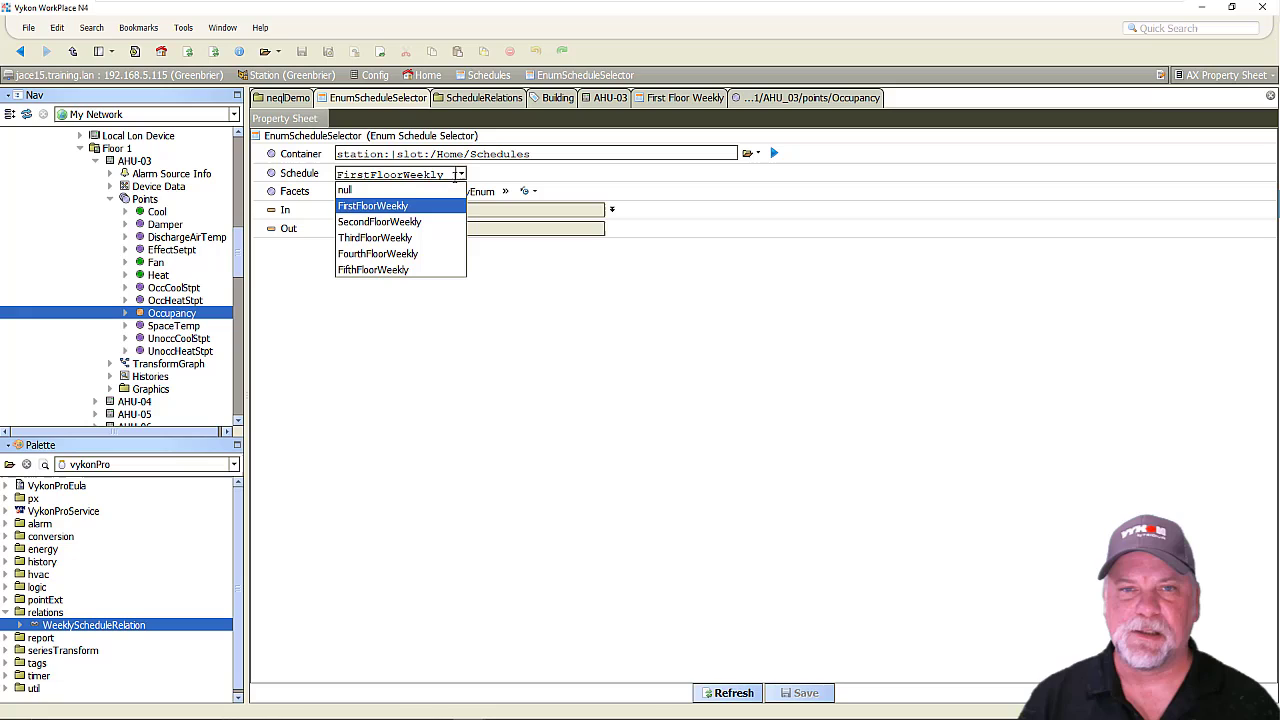
{"action": "left_click", "coordinate": [408, 222]}
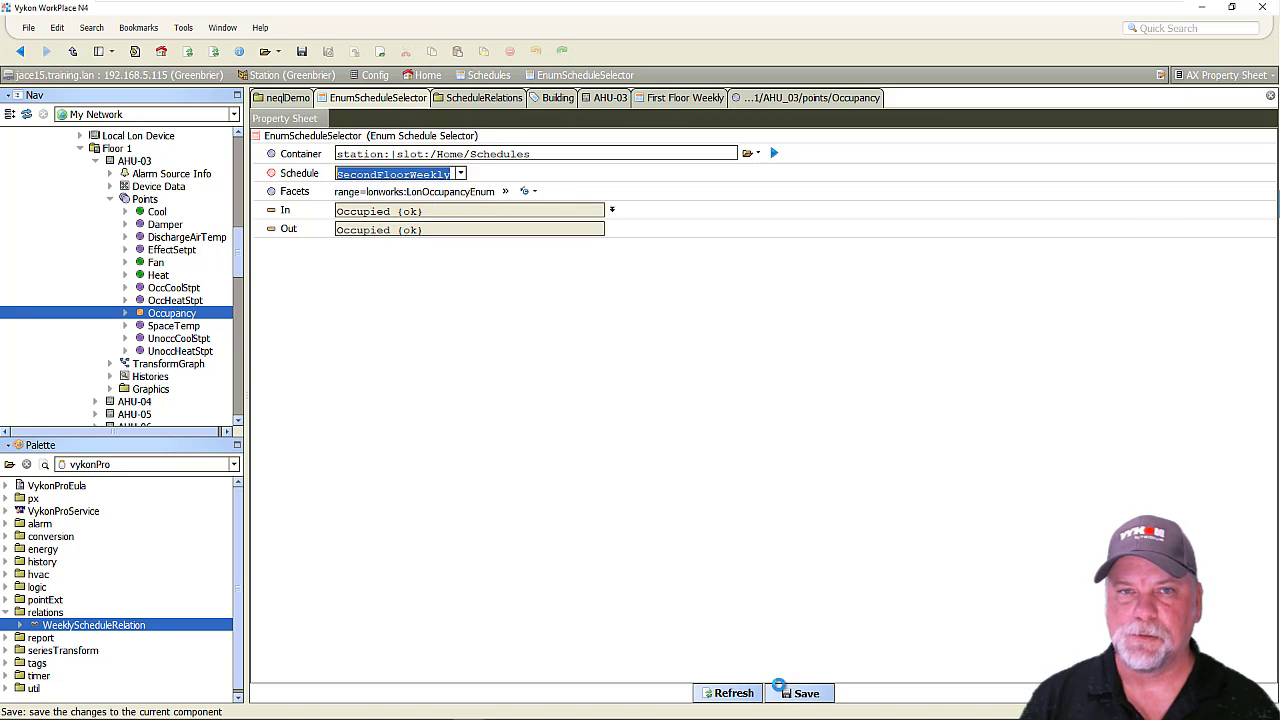
{"action": "left_click", "coordinate": [795, 693]}
Return to the Schedules wire sheet and check which weekly schedule links to the EnumScheduleSelector's input.
{"action": "left_click", "coordinate": [20, 51]}
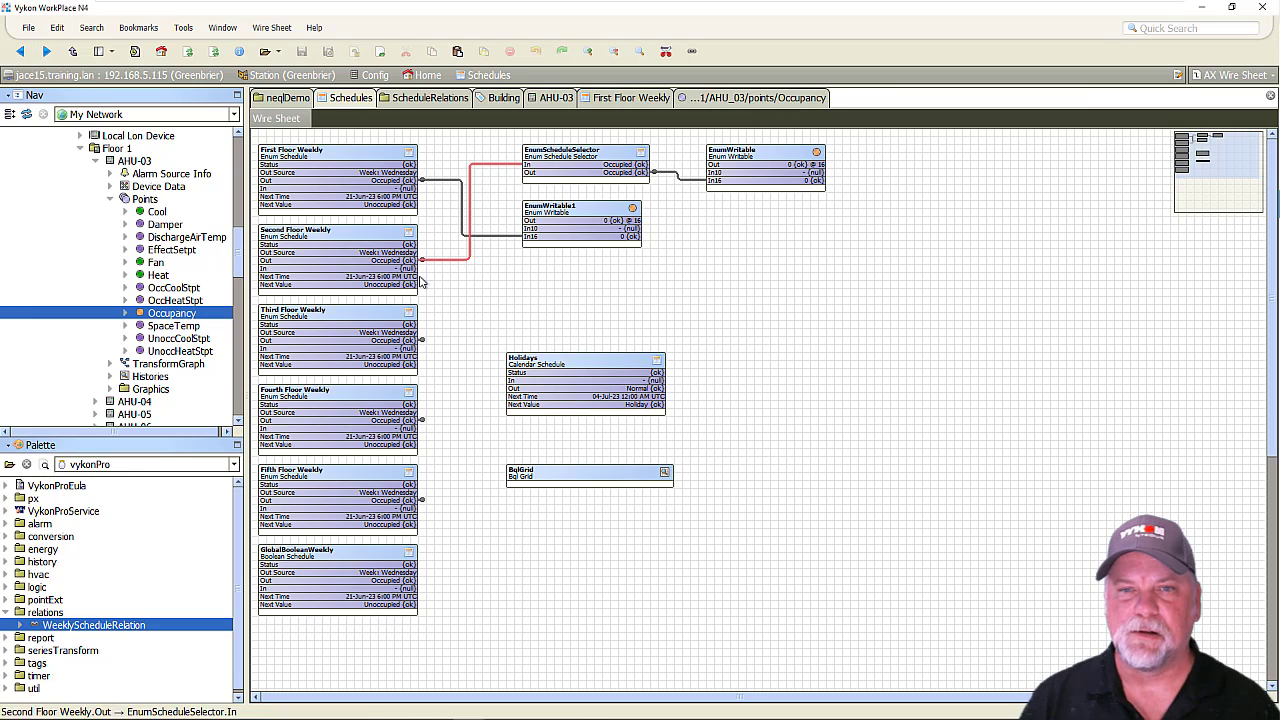
{"action": "scroll", "coordinate": [464, 232], "scroll_direction": "up", "scroll_amount": 3}
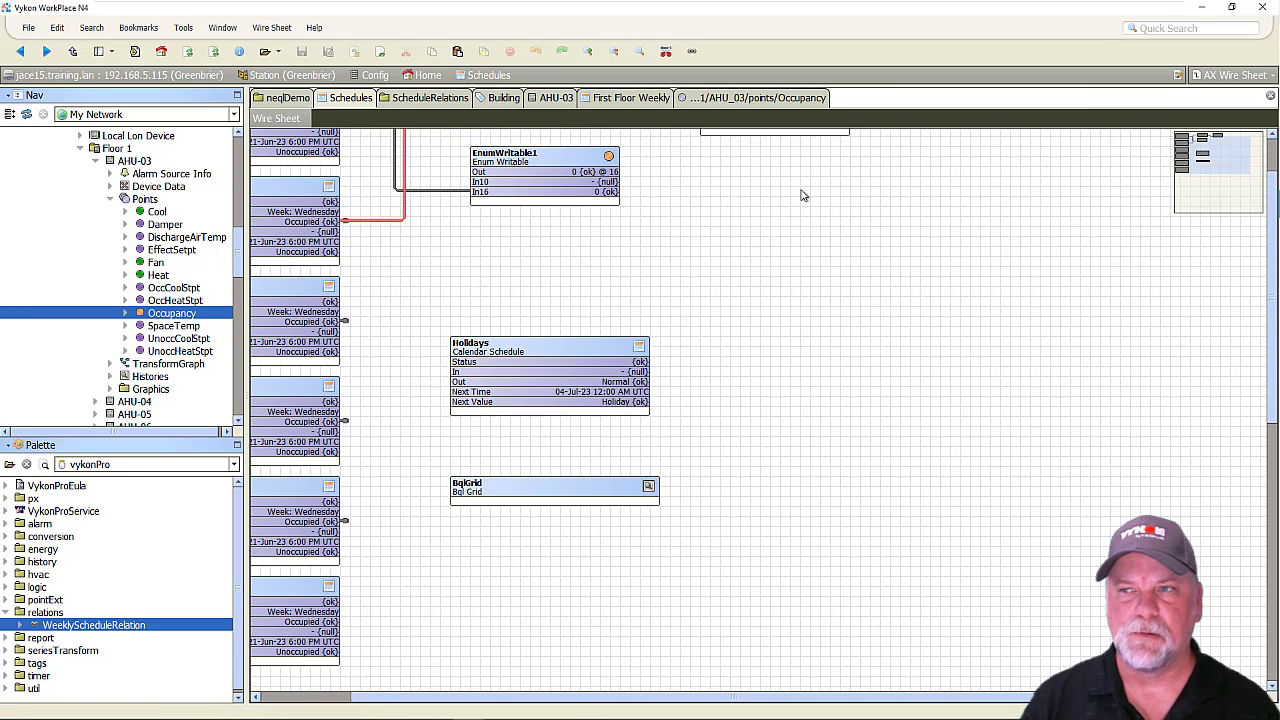
{"action": "left_click_drag", "start_coordinate": [1203, 161], "coordinate": [1192, 154]}
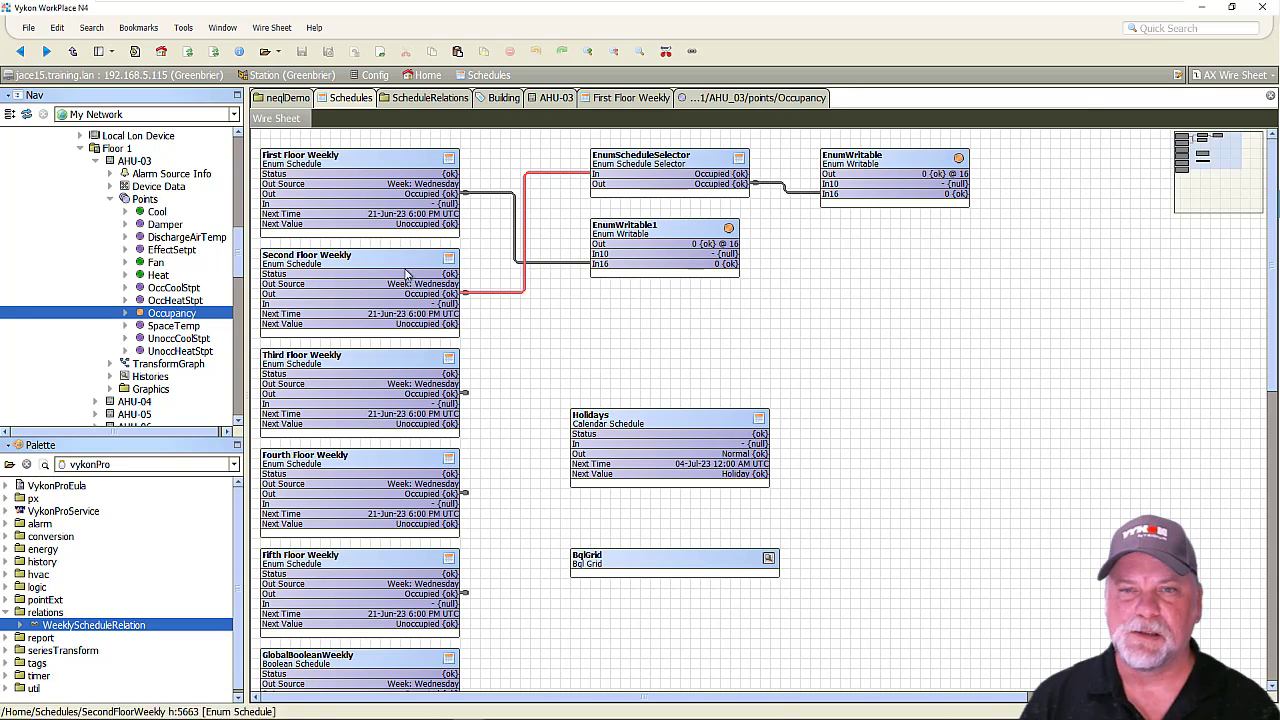
Refresh the remote spy page of AHU-03's Occupancy point and check the schedule its implied b:scheduleRef relation references.
{"action": "left_click", "coordinate": [790, 100]}
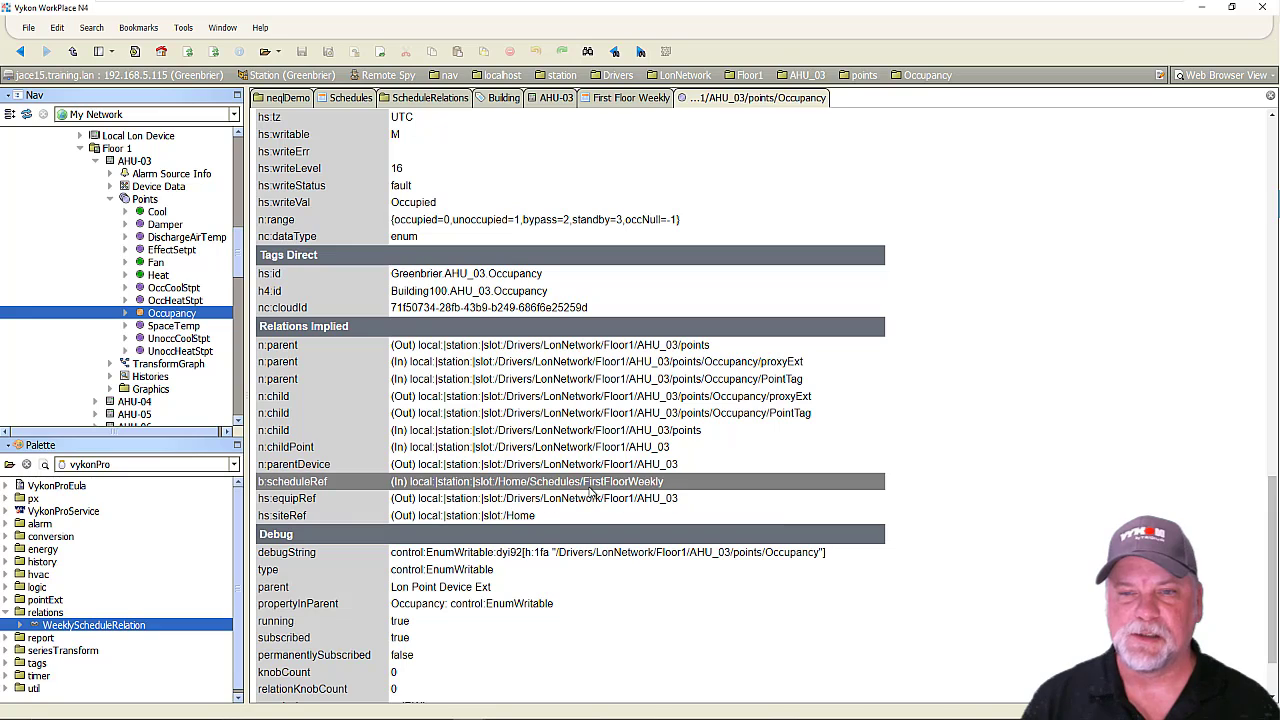
{"action": "left_click", "coordinate": [190, 54]}
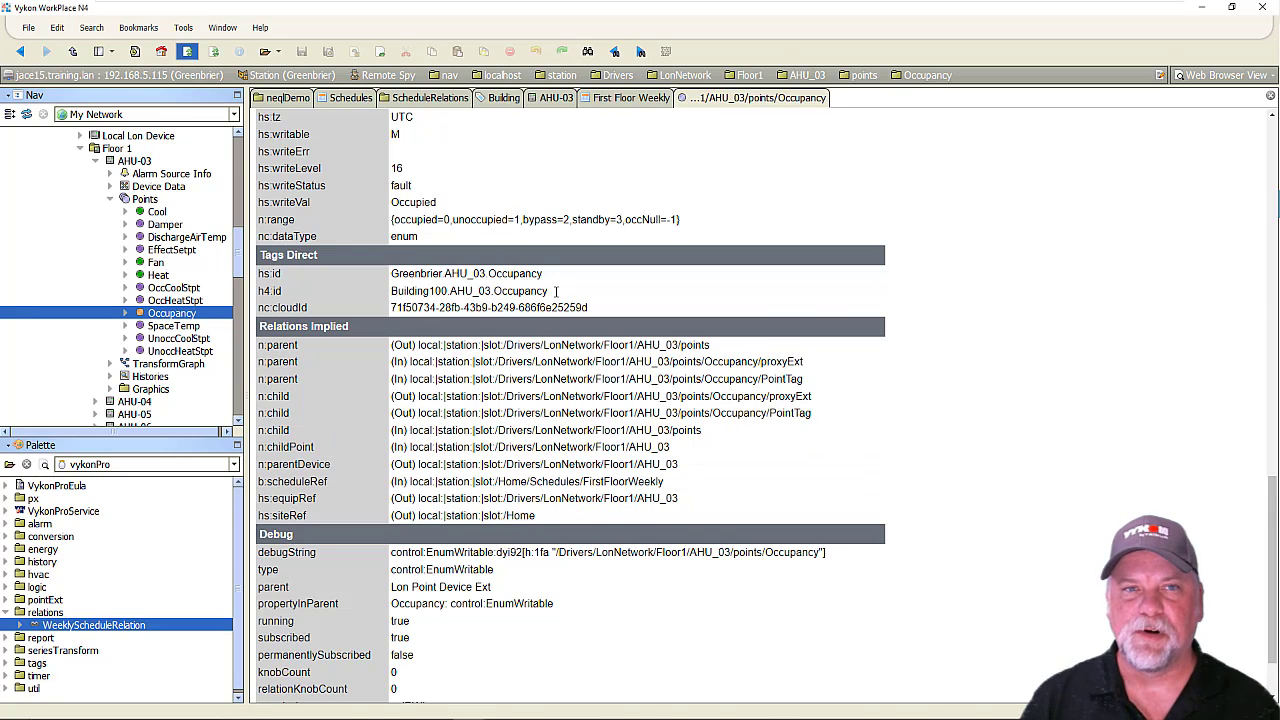
{"action": "scroll", "coordinate": [615, 362], "scroll_direction": "down", "scroll_amount": 15}
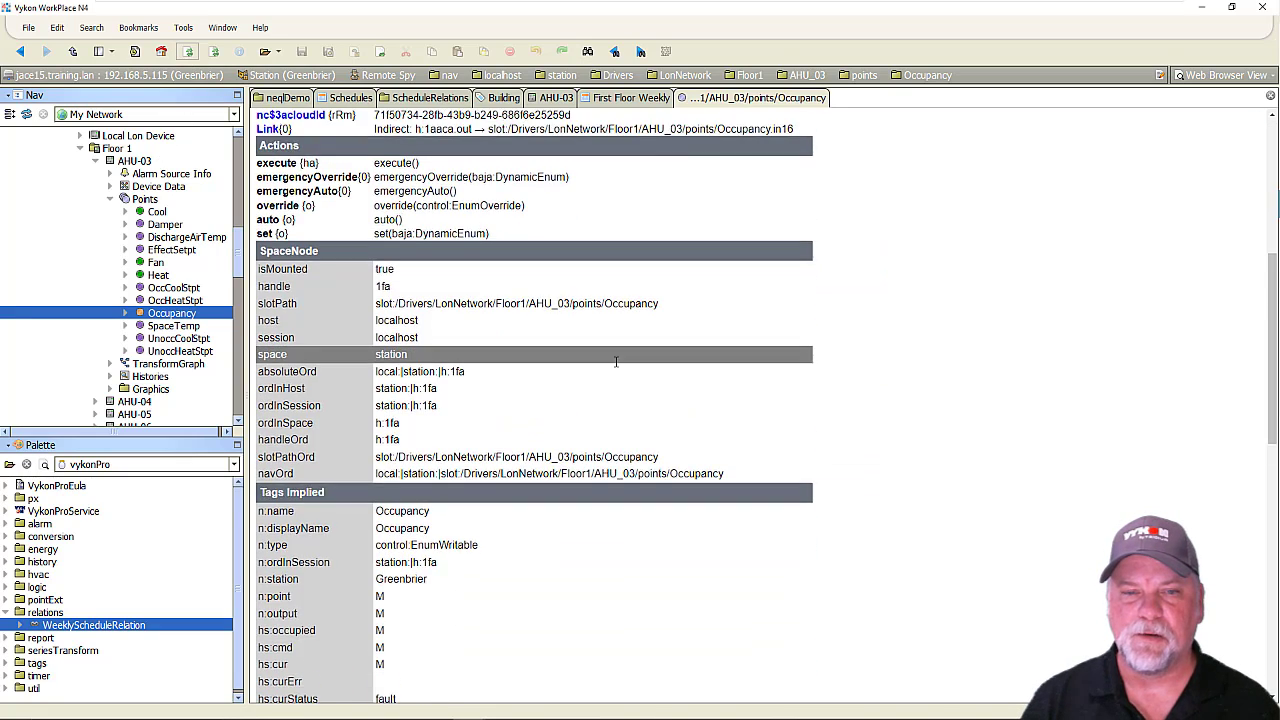
{"action": "scroll", "coordinate": [615, 362], "scroll_direction": "down", "scroll_amount": 2}
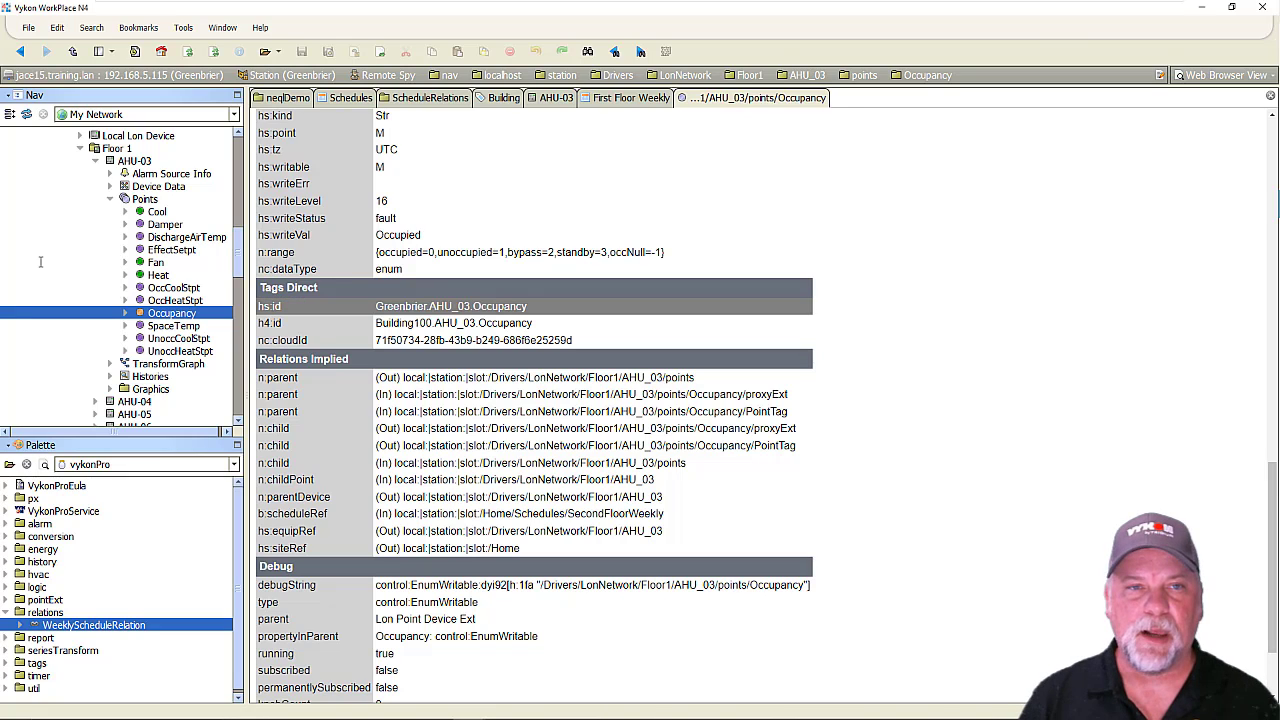
Examine the knobs and implied b:scheduleRef relations of First Floor Weekly in its Spy Remote view, and close that page.
{"action": "scroll", "coordinate": [46, 256], "scroll_direction": "down", "scroll_amount": 15}
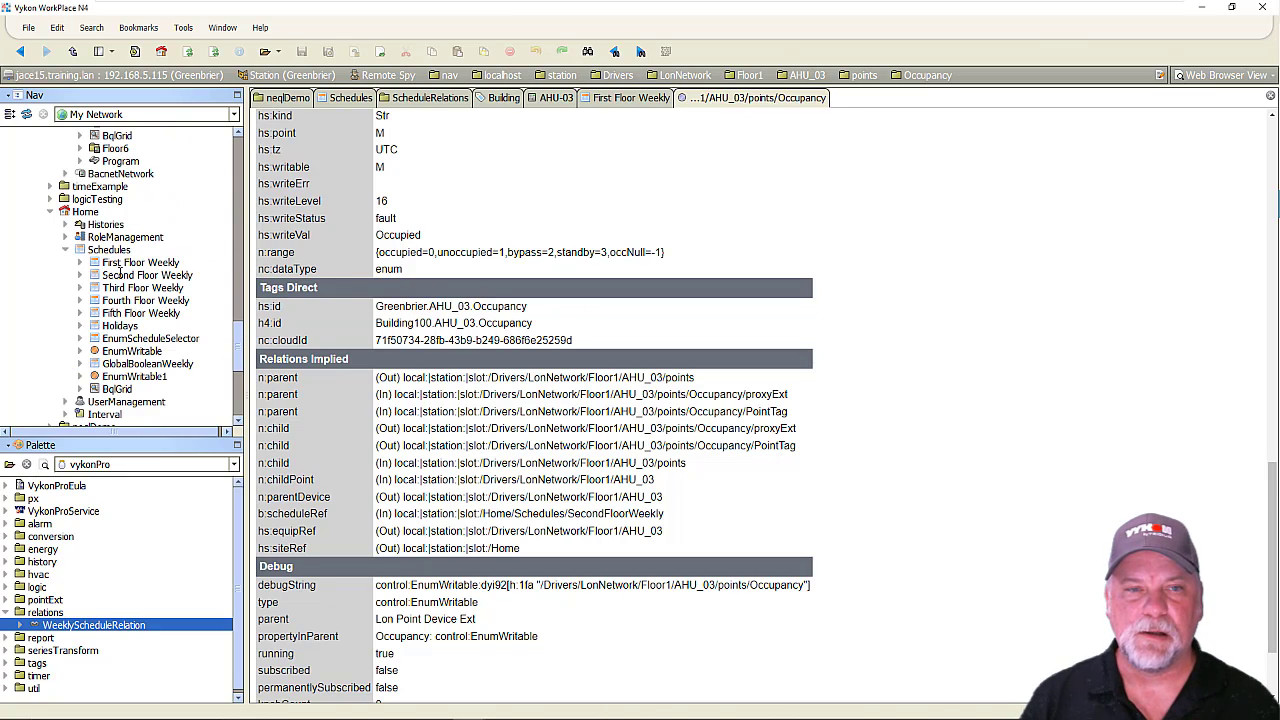
{"action": "right_click", "coordinate": [125, 262]}
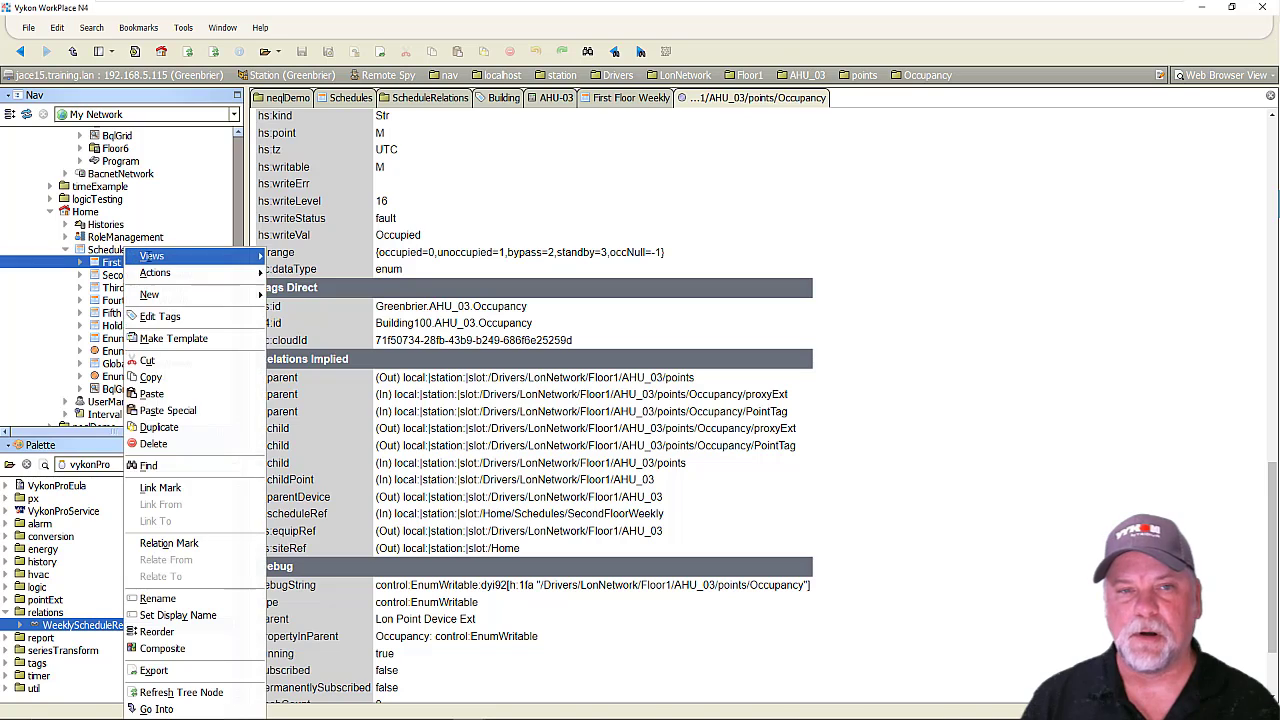
{"action": "mouse_move", "coordinate": [198, 256]}
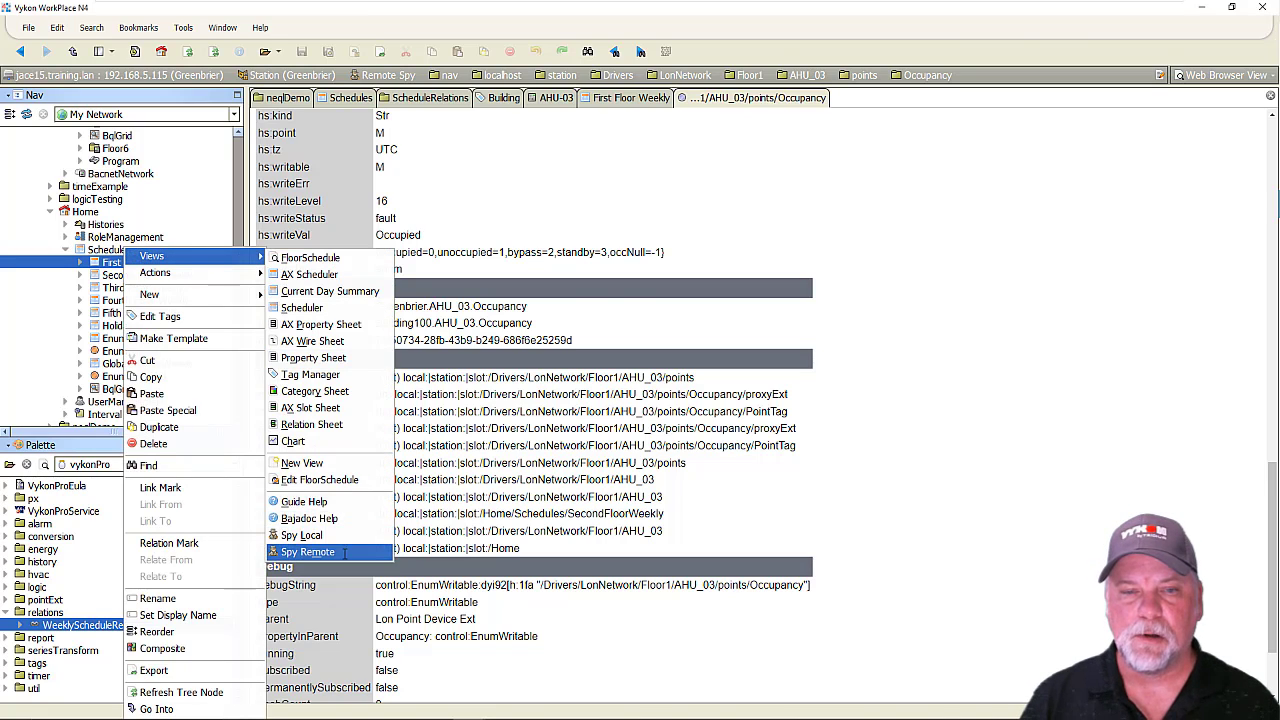
{"action": "left_click", "coordinate": [343, 553]}
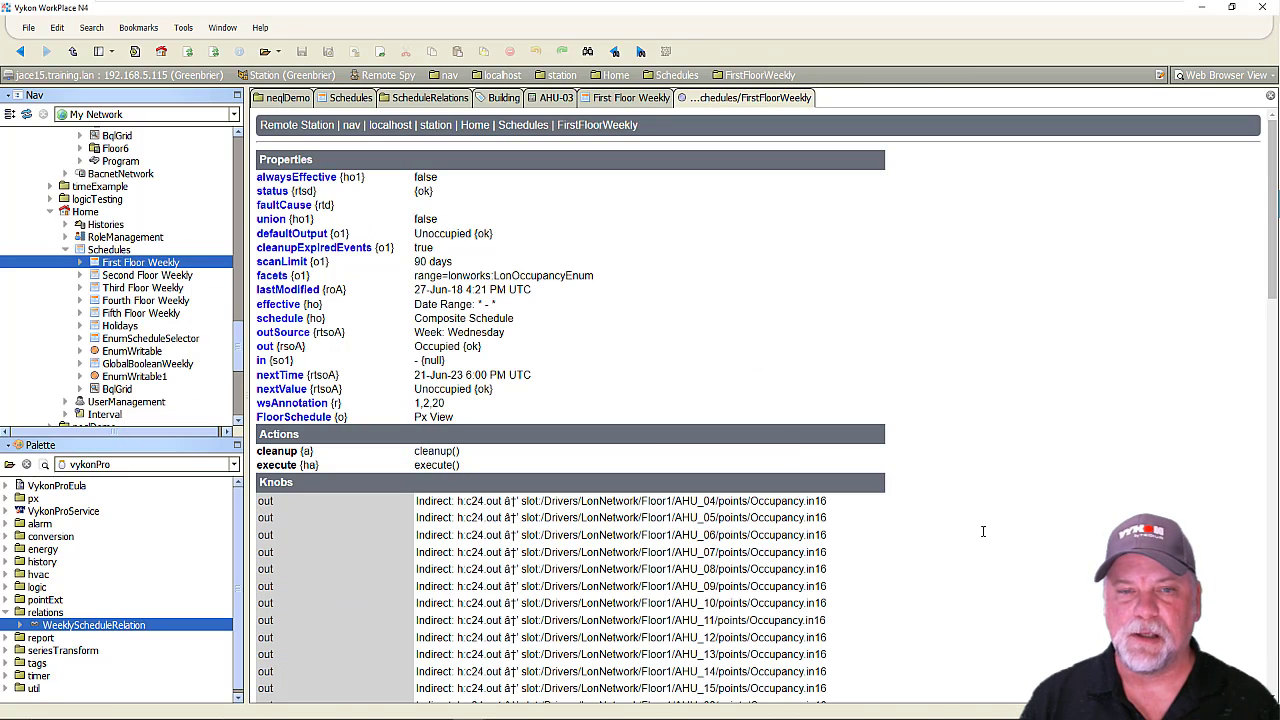
{"action": "scroll", "coordinate": [975, 520], "scroll_direction": "down", "scroll_amount": 10}
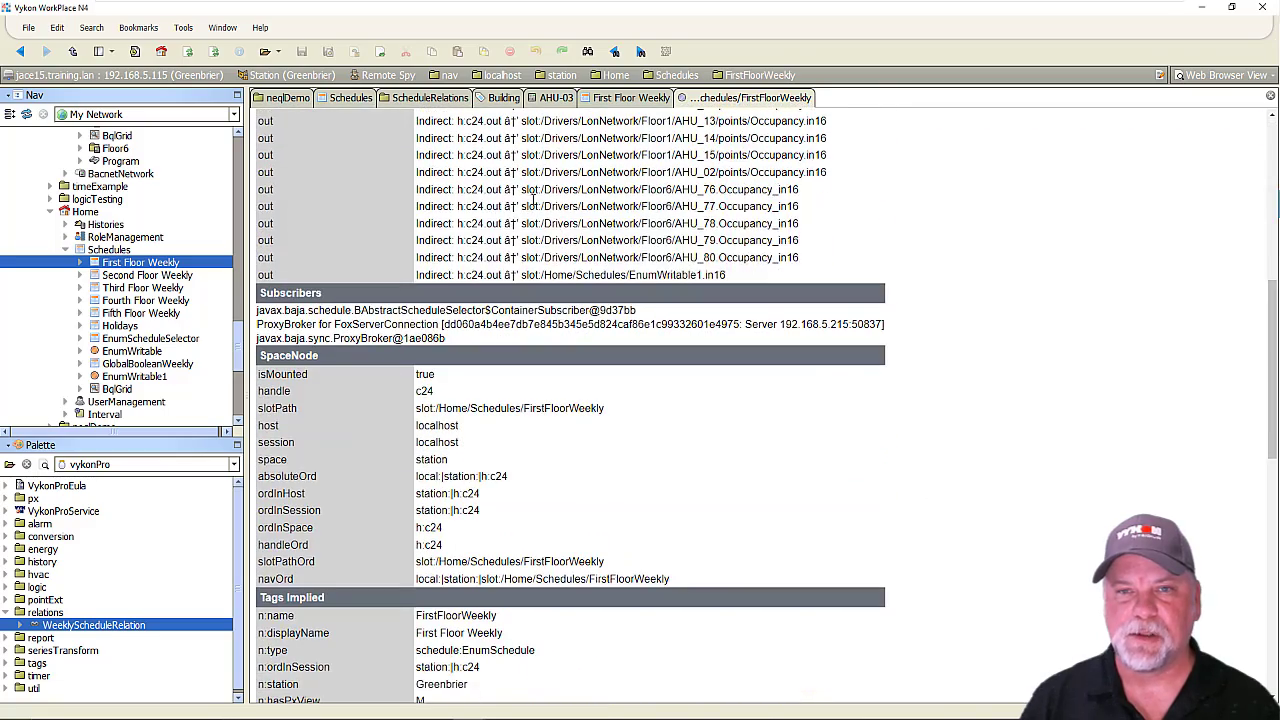
{"action": "scroll", "coordinate": [742, 434], "scroll_direction": "up", "scroll_amount": 8}
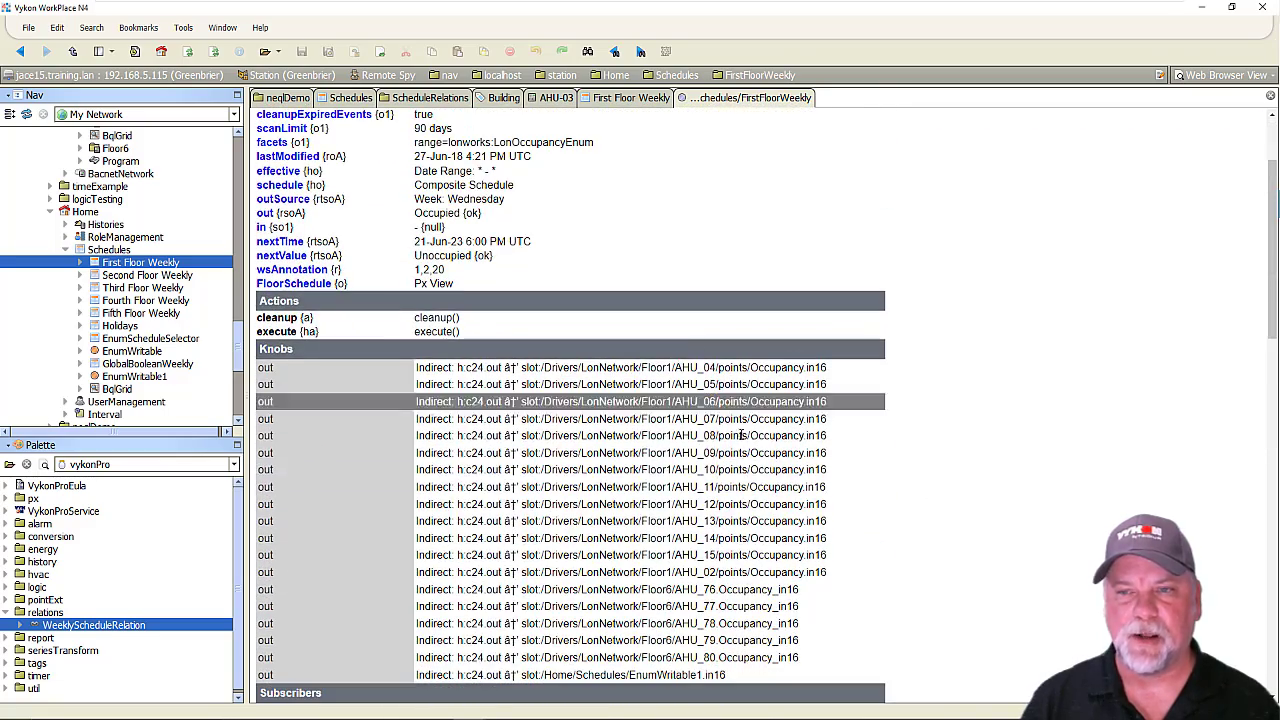
{"action": "scroll", "coordinate": [922, 524], "scroll_direction": "down", "scroll_amount": 4}
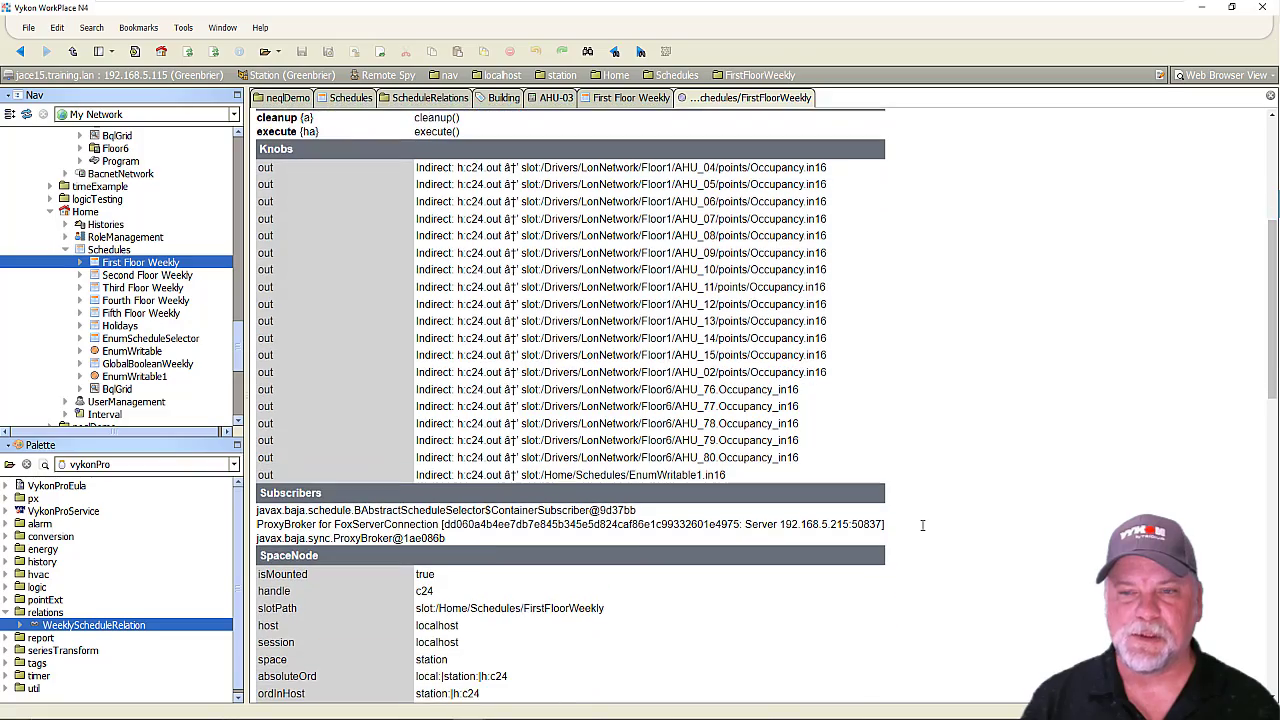
{"action": "scroll", "coordinate": [924, 523], "scroll_direction": "down", "scroll_amount": 6}
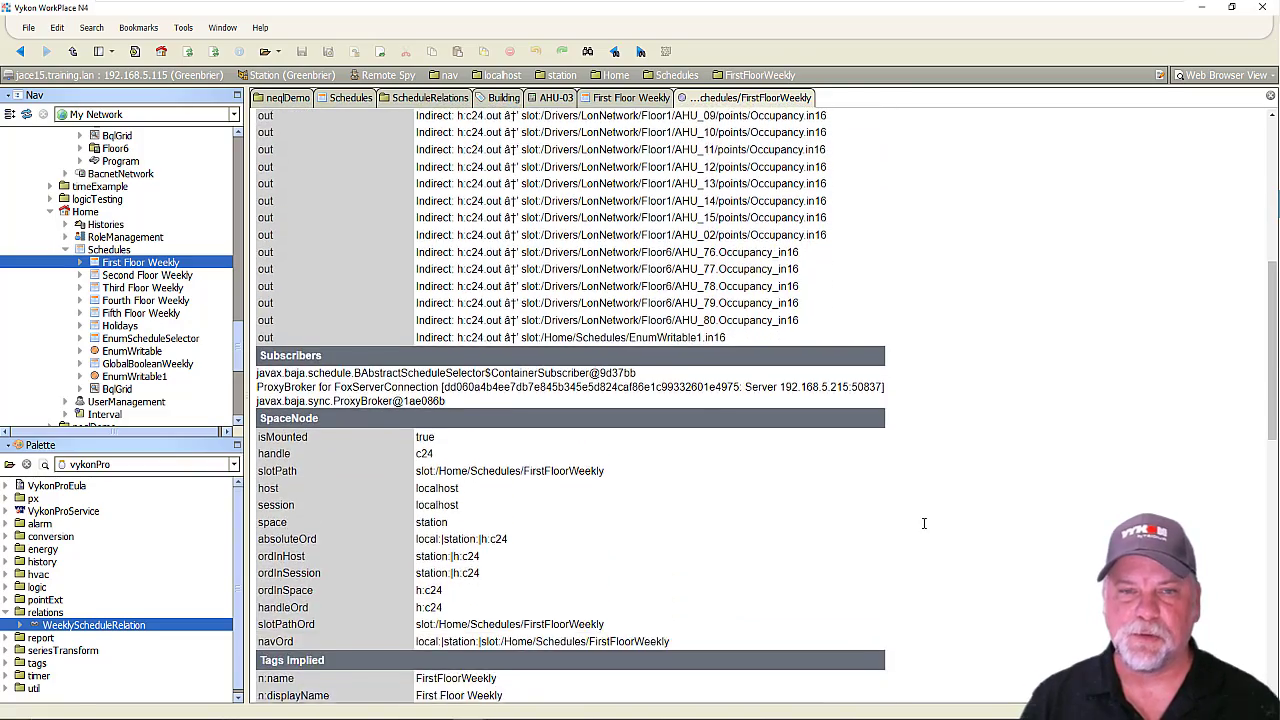
{"action": "scroll", "coordinate": [922, 523], "scroll_direction": "down", "scroll_amount": 9}
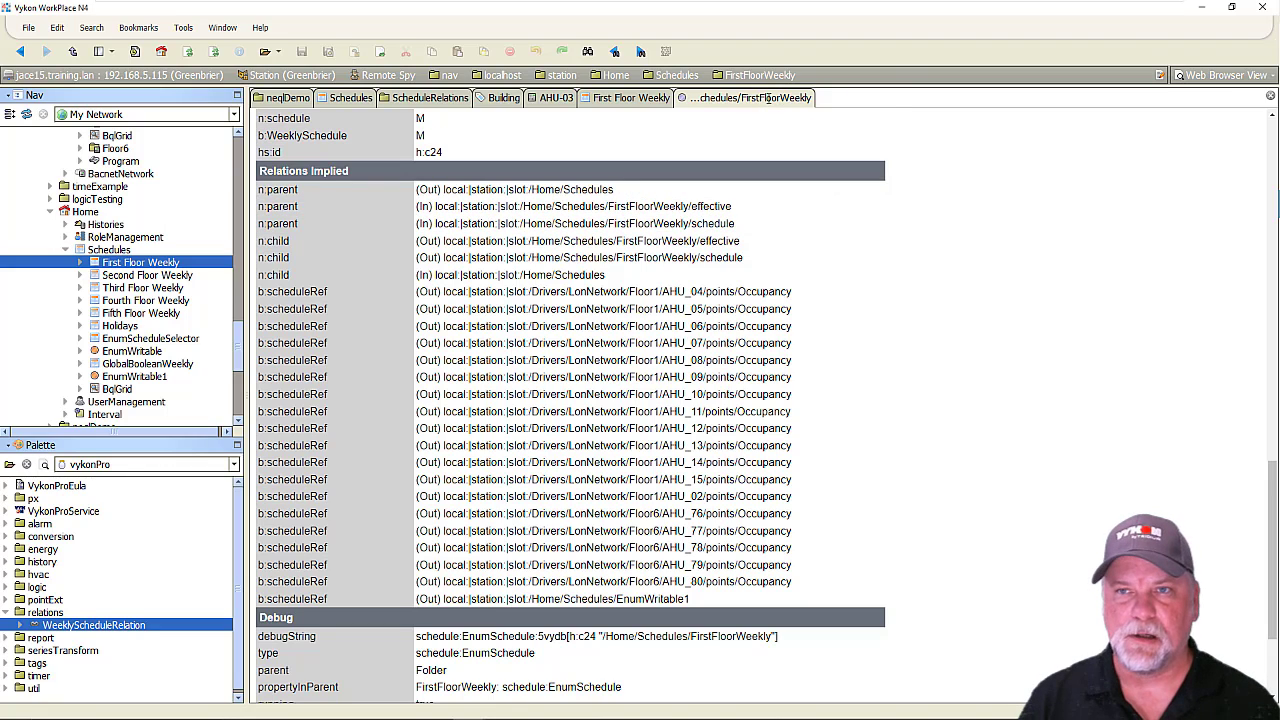
{"action": "right_click", "coordinate": [768, 97]}
{"action": "left_click", "coordinate": [818, 127]}
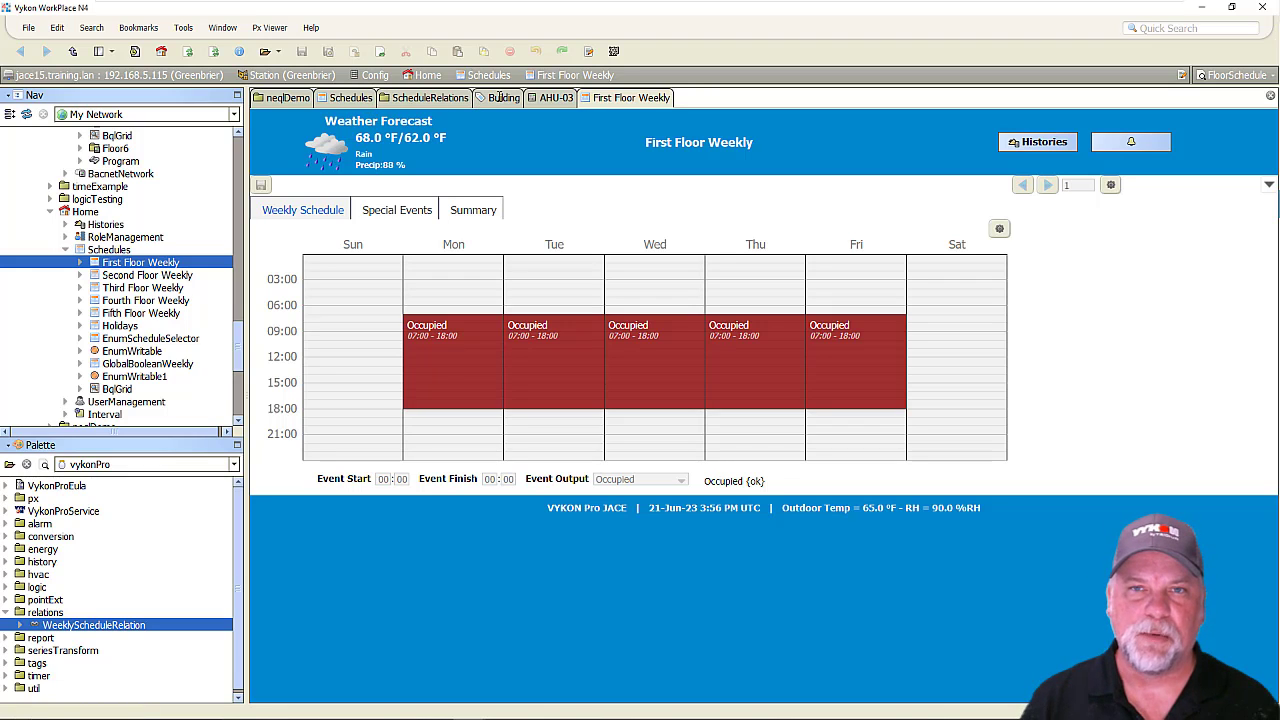
Switch the AHU-03 graphic to edit mode and inspect the Schedule button's hyperlink property without changing it.
{"action": "left_click", "coordinate": [547, 98]}
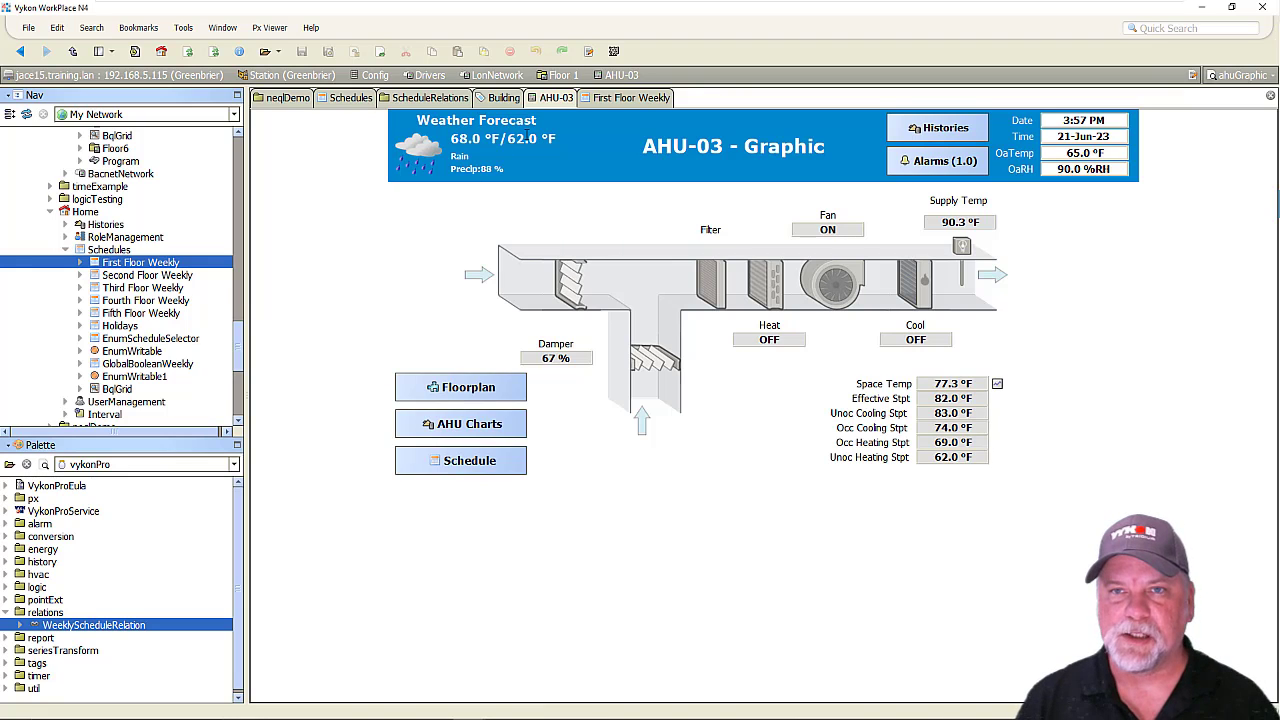
{"action": "left_click", "coordinate": [587, 52]}
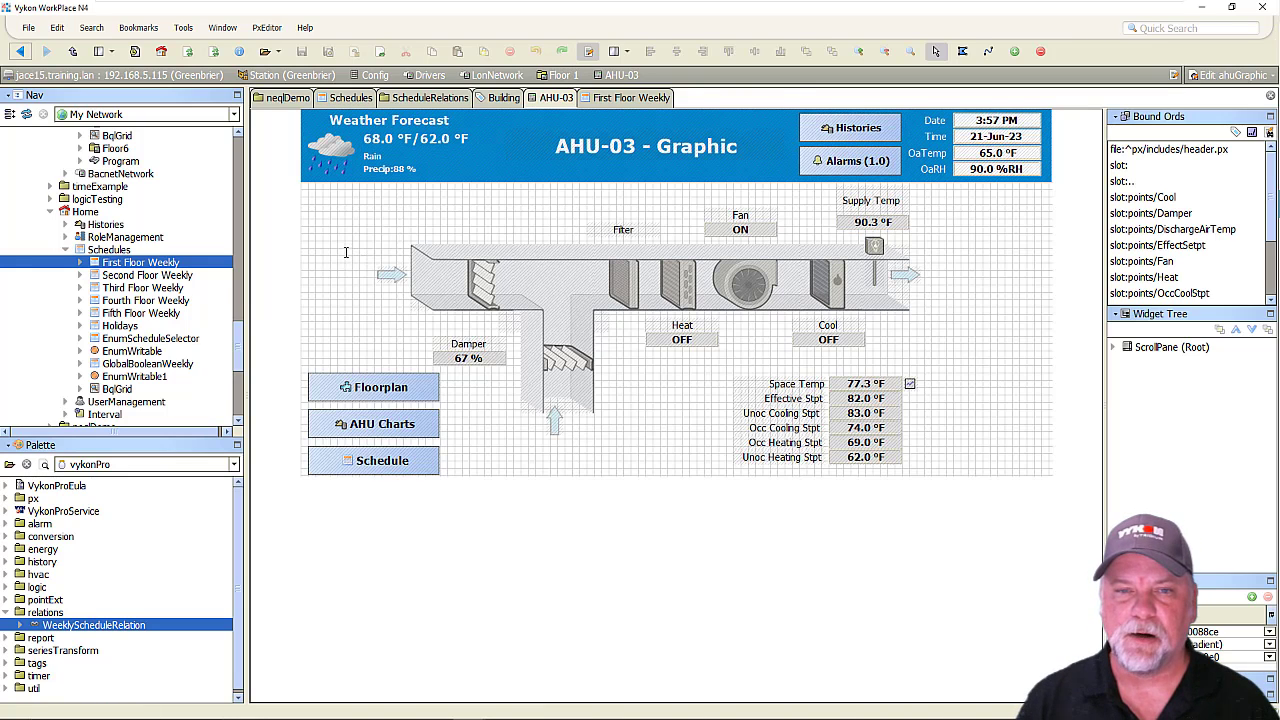
{"action": "double_click", "coordinate": [404, 458]}
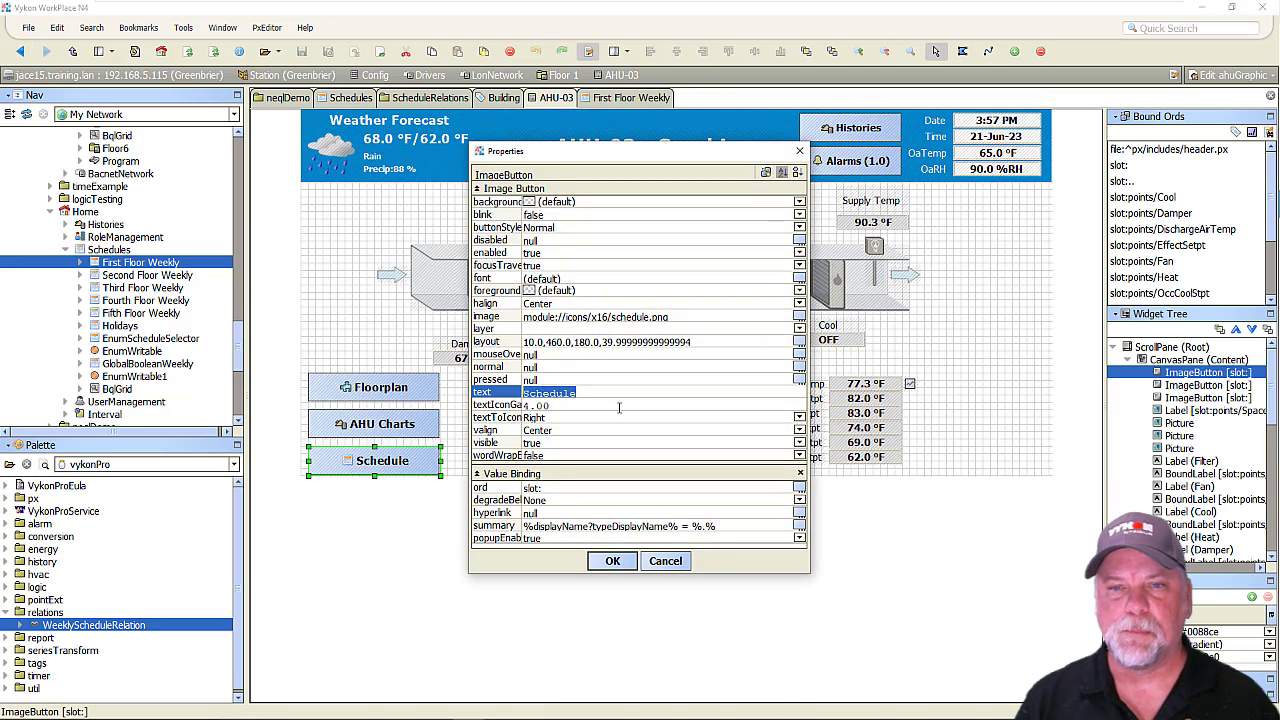
{"action": "double_click", "coordinate": [508, 512]}
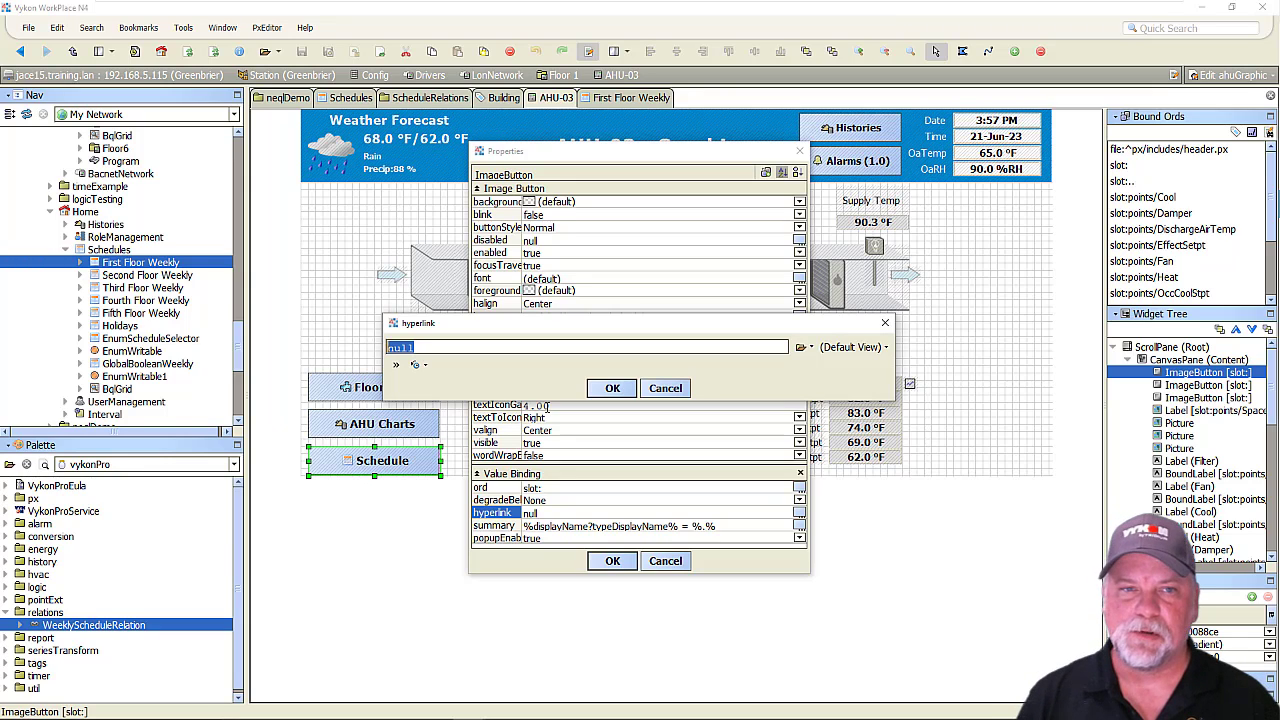
{"action": "left_click", "coordinate": [665, 388]}
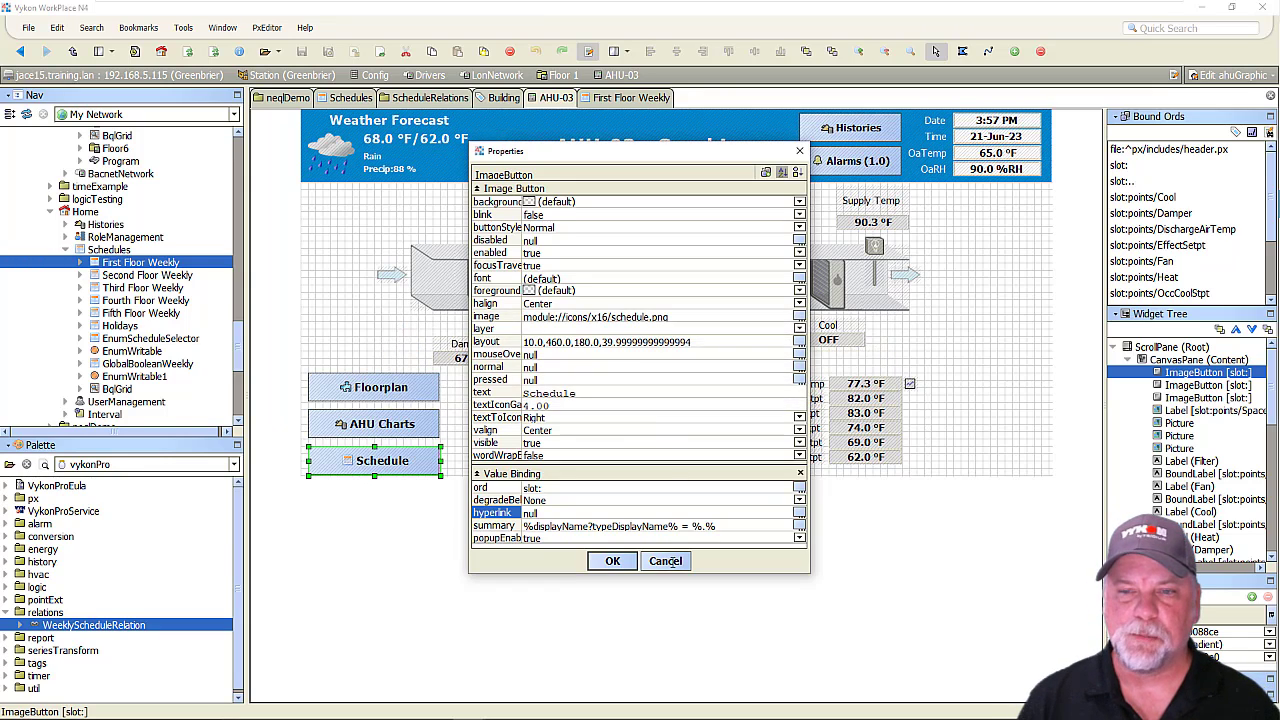
{"action": "left_click", "coordinate": [665, 560]}
Locate the AHU-03 device and its Occupancy point in the station tree.
{"action": "scroll", "coordinate": [204, 318], "scroll_direction": "up", "scroll_amount": 10}
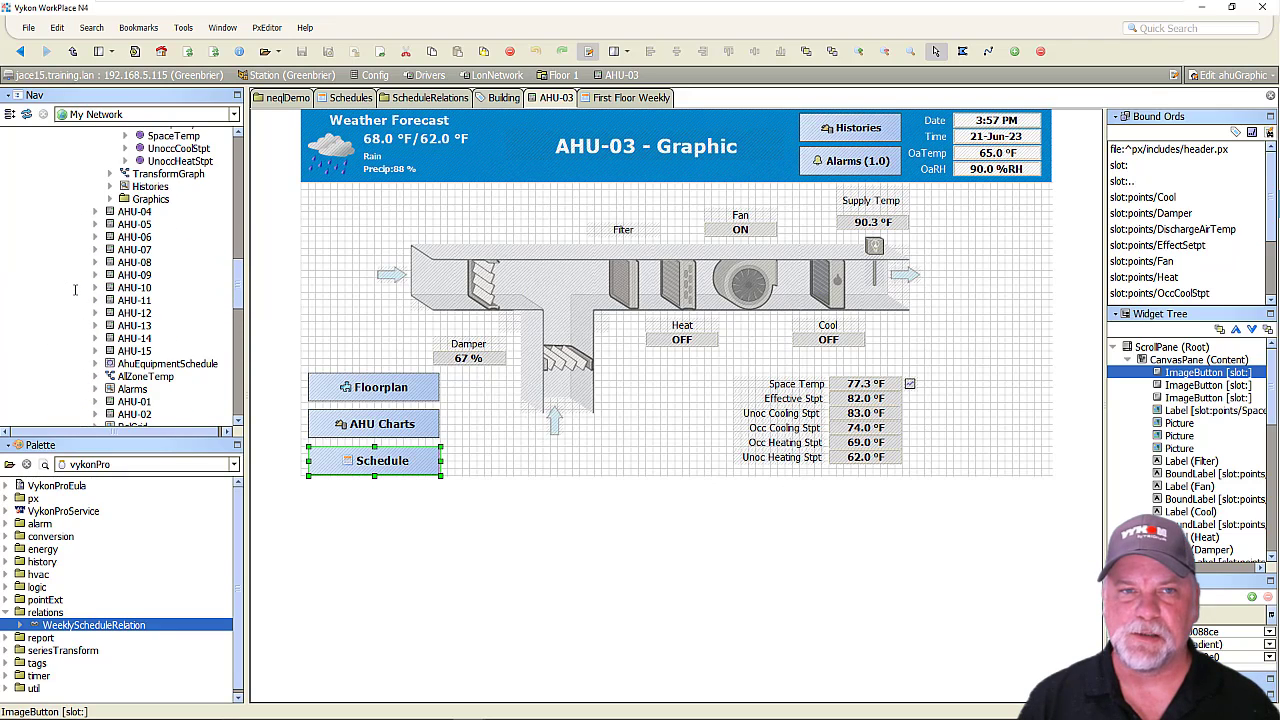
{"action": "scroll", "coordinate": [92, 297], "scroll_direction": "up", "scroll_amount": 4}
{"action": "left_click", "coordinate": [135, 160]}
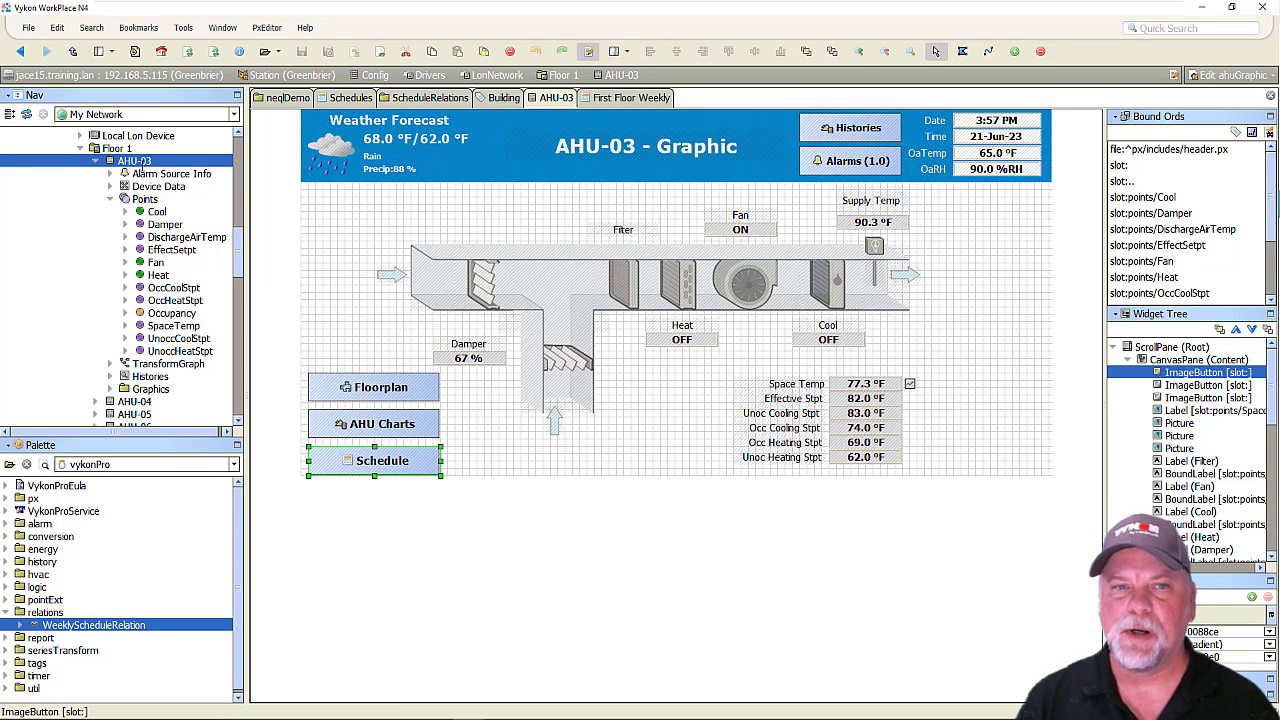
{"action": "left_click", "coordinate": [165, 313]}
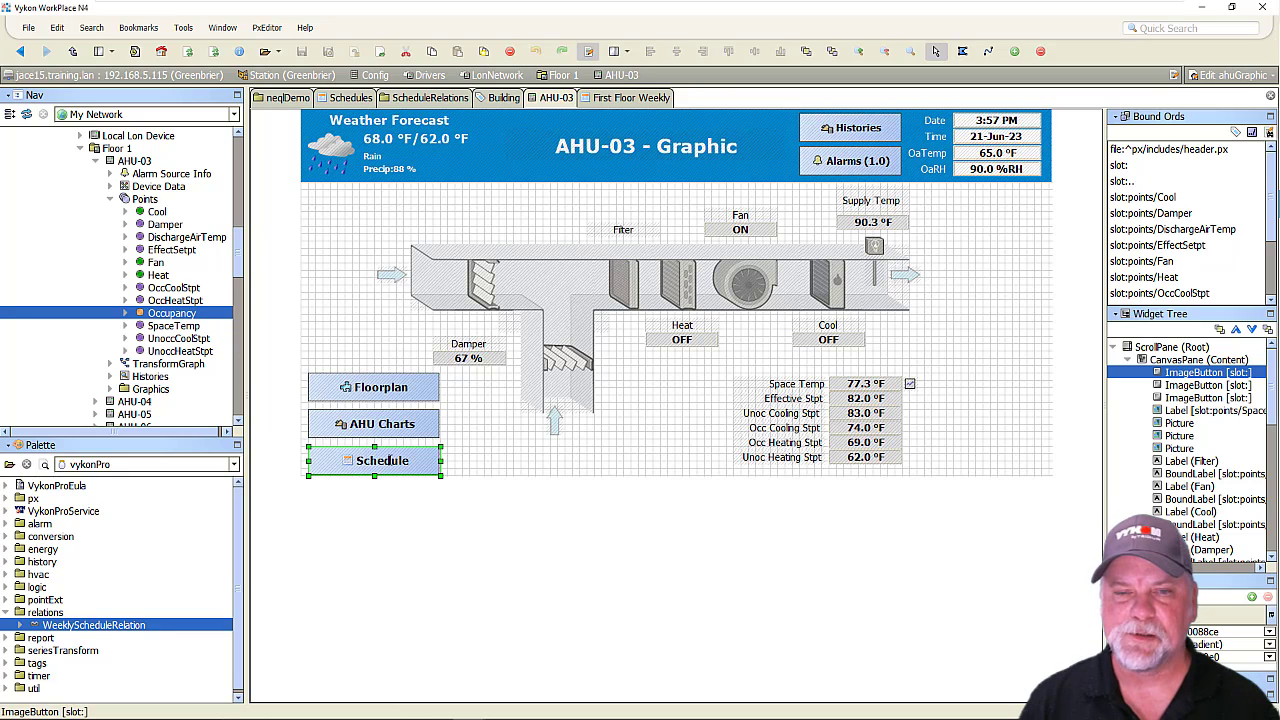
Set the Schedule button's hyperlink to the query "neql:hs:occupied and hs:cmd|single:" and apply the button properties.
{"action": "double_click", "coordinate": [375, 462]}
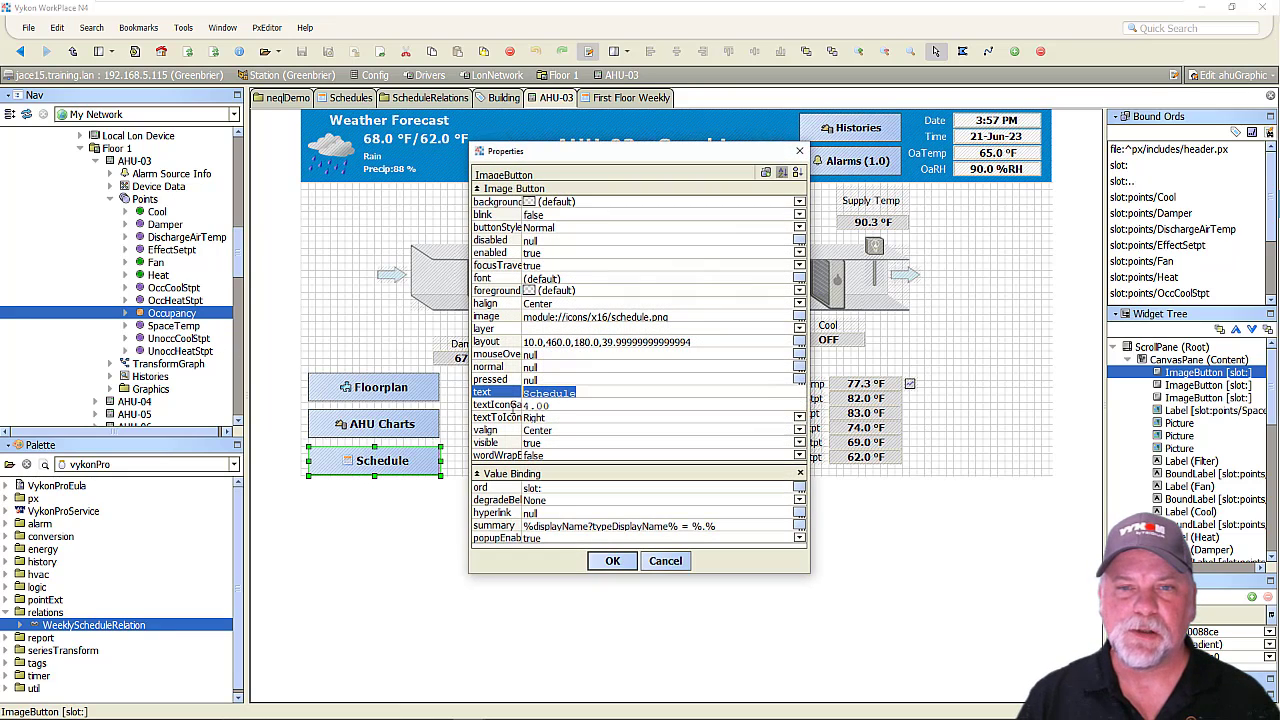
{"action": "double_click", "coordinate": [576, 512]}
{"action": "type", "text": "neql"}
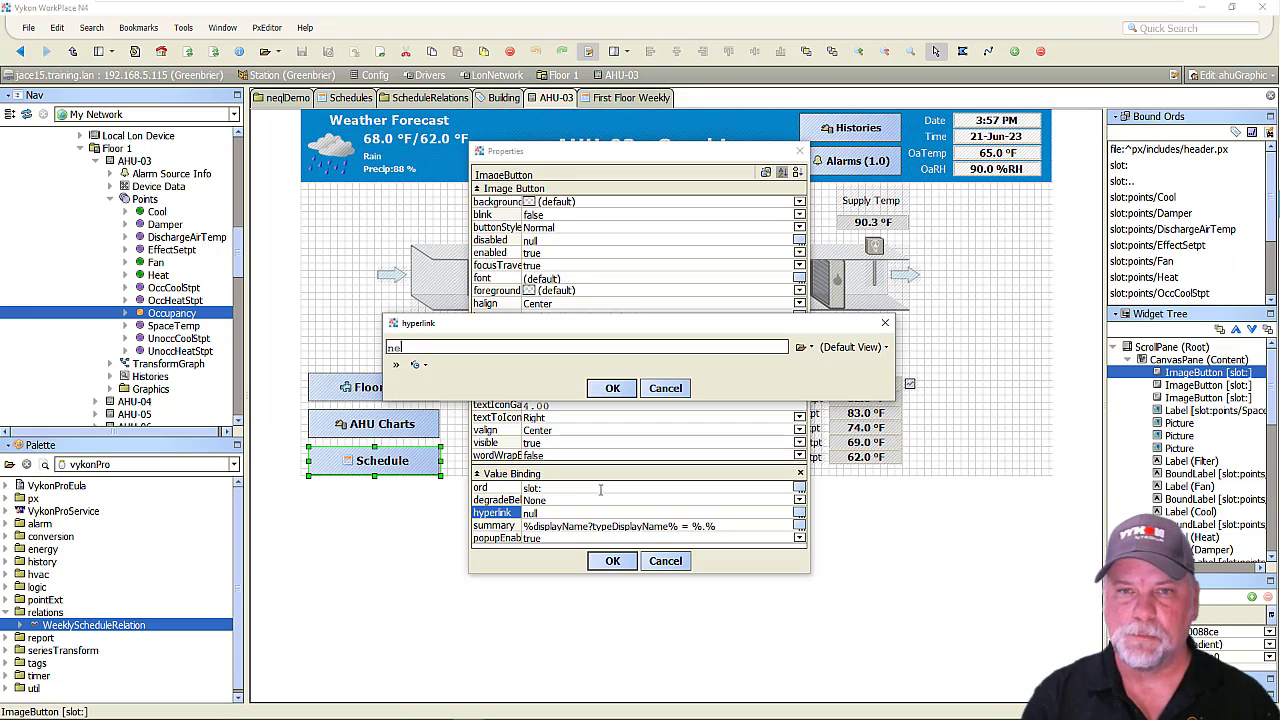
{"action": "type", "text": ":h"}
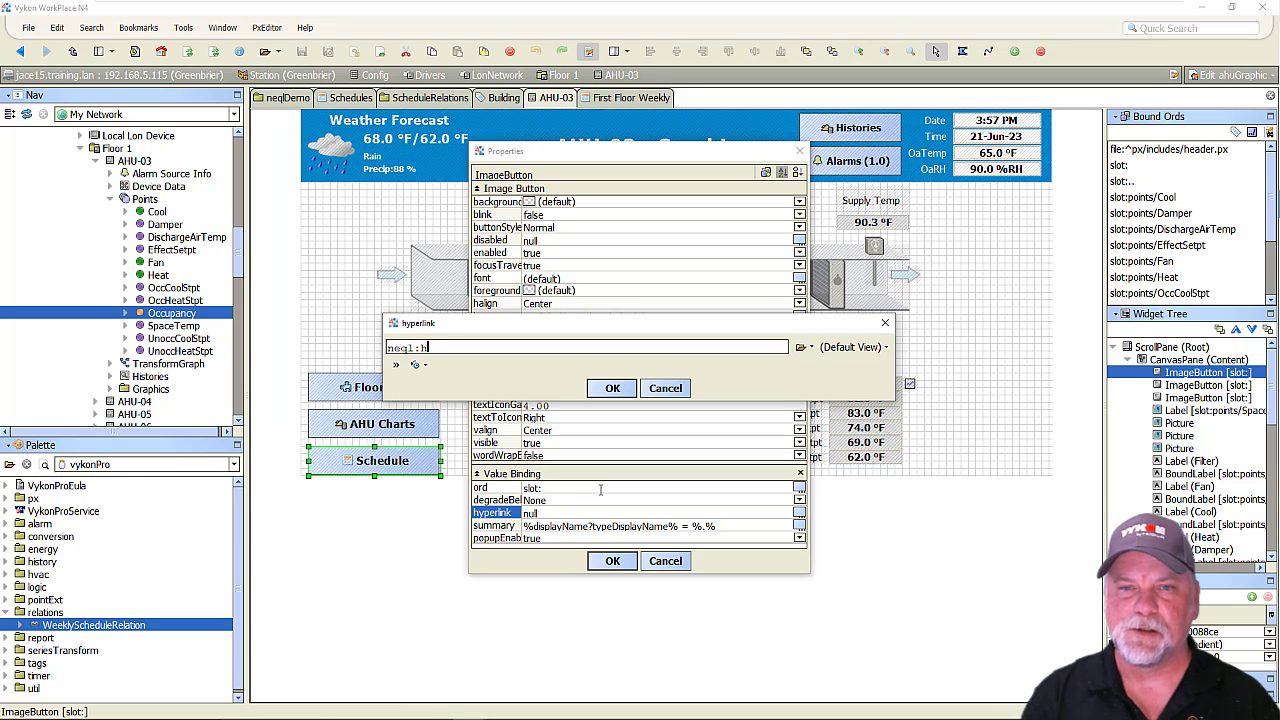
{"action": "type", "text": "s:occup"}
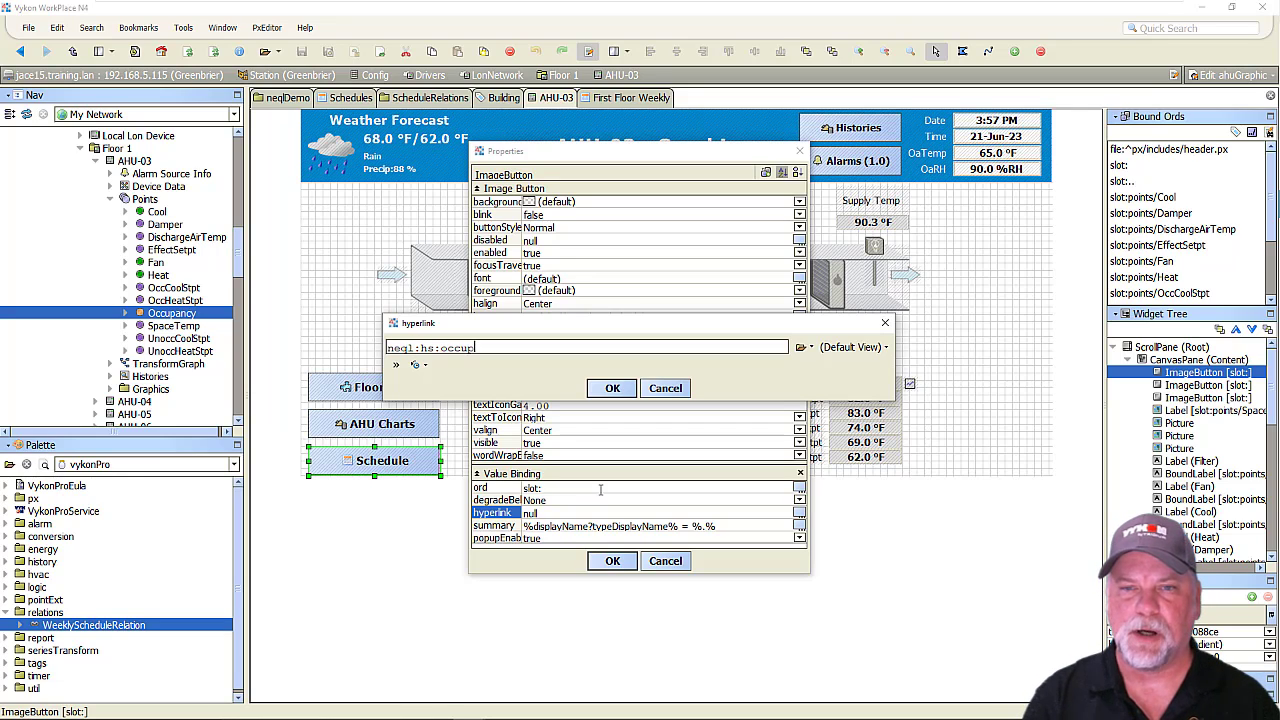
{"action": "type", "text": "ied nnd "}
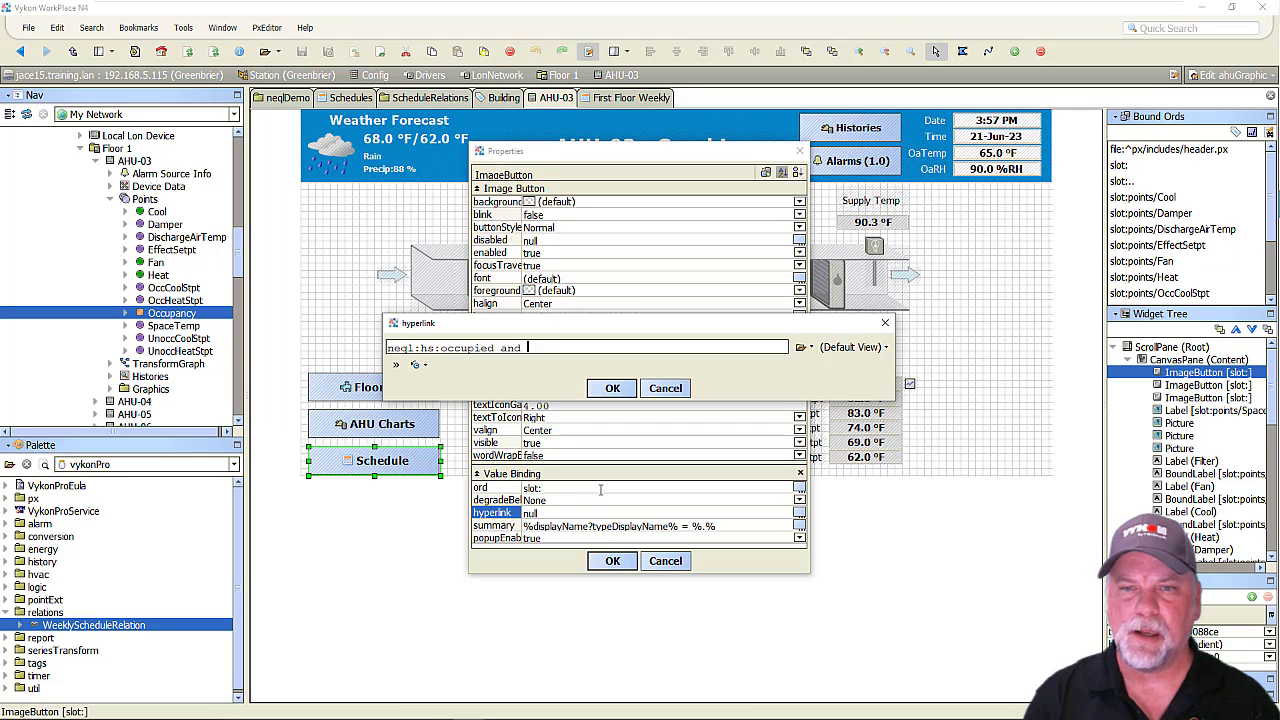
{"action": "type", "text": "hs:cmd"}
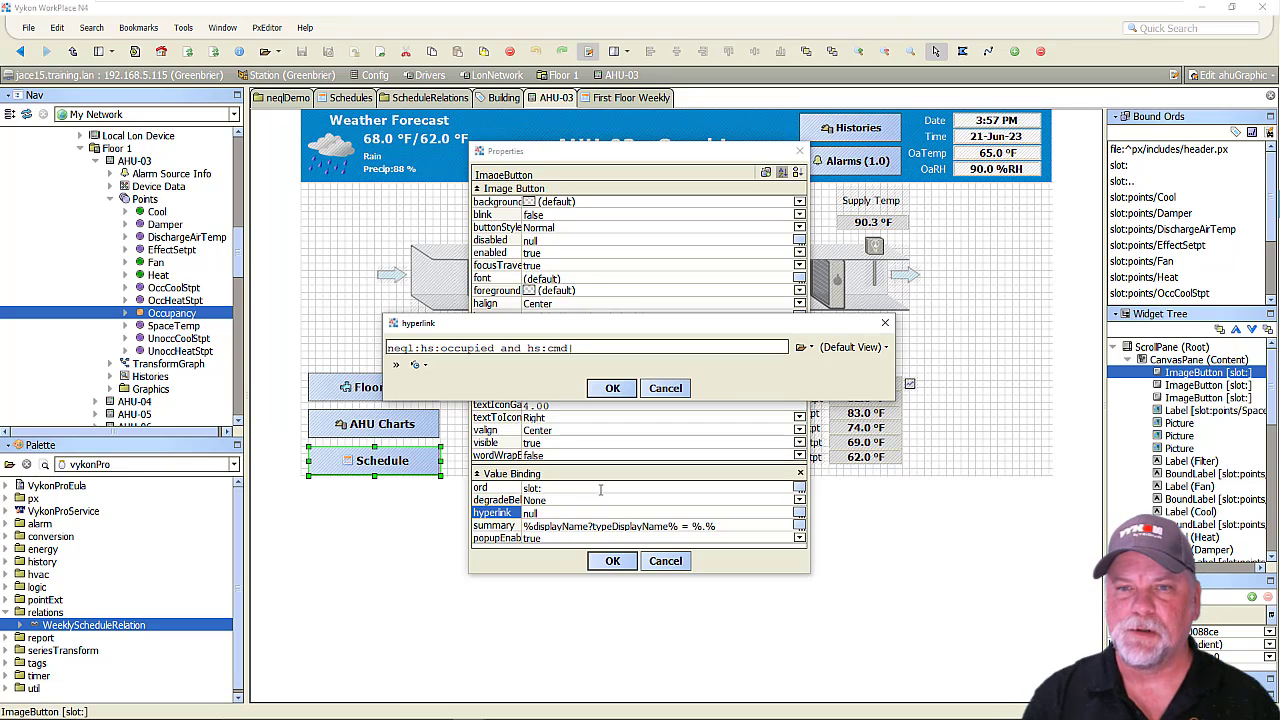
{"action": "type", "text": "|single:"}
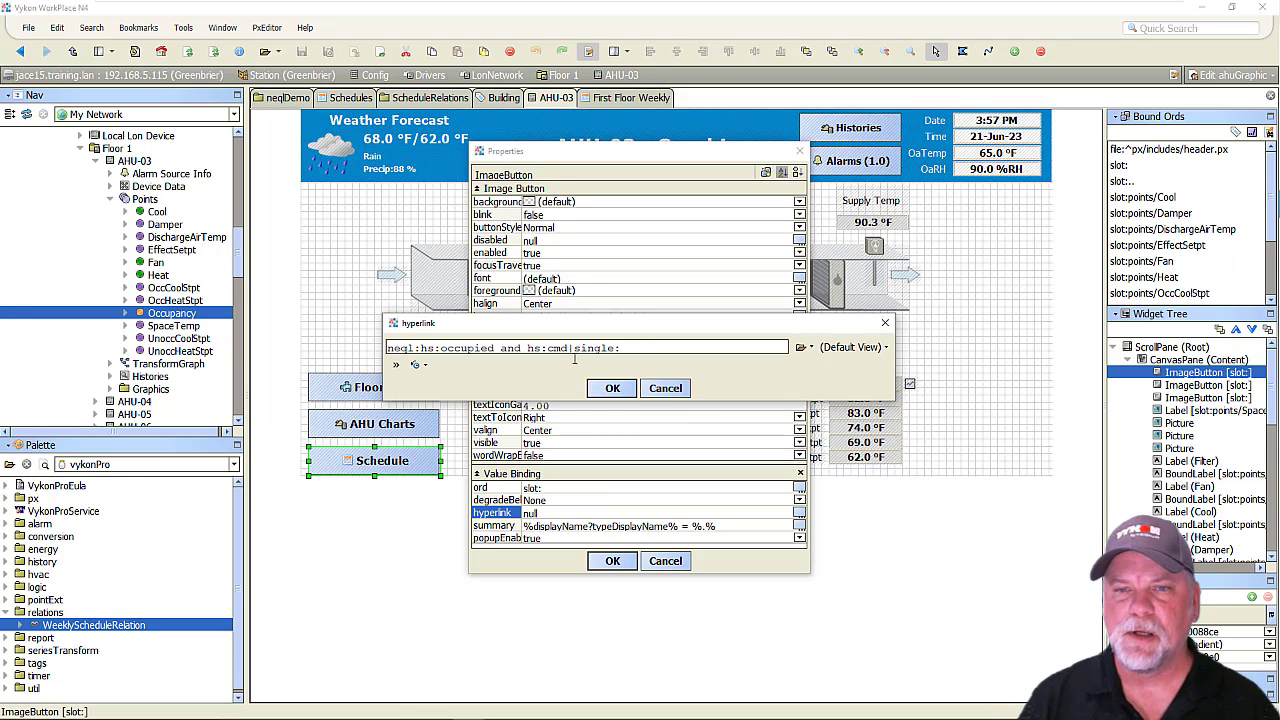
{"action": "left_click_drag", "start_coordinate": [569, 348], "coordinate": [388, 348]}
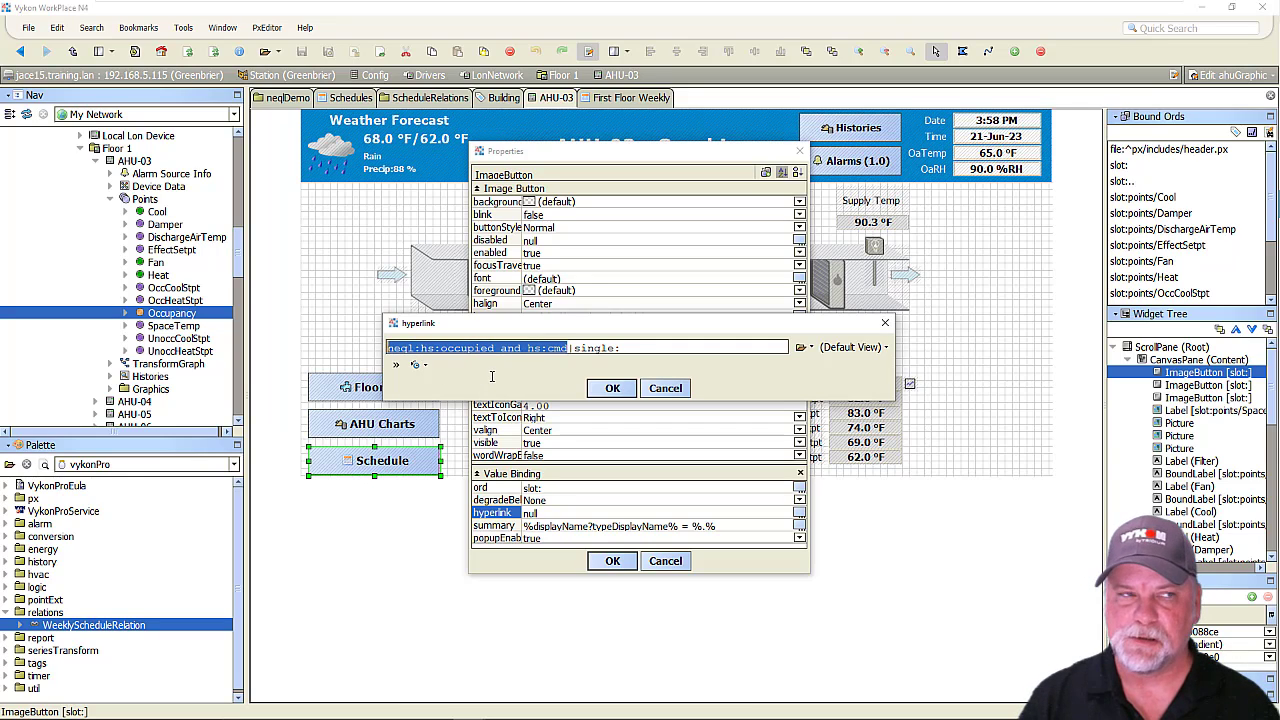
{"action": "left_click", "coordinate": [578, 348]}
{"action": "double_click", "coordinate": [588, 348]}
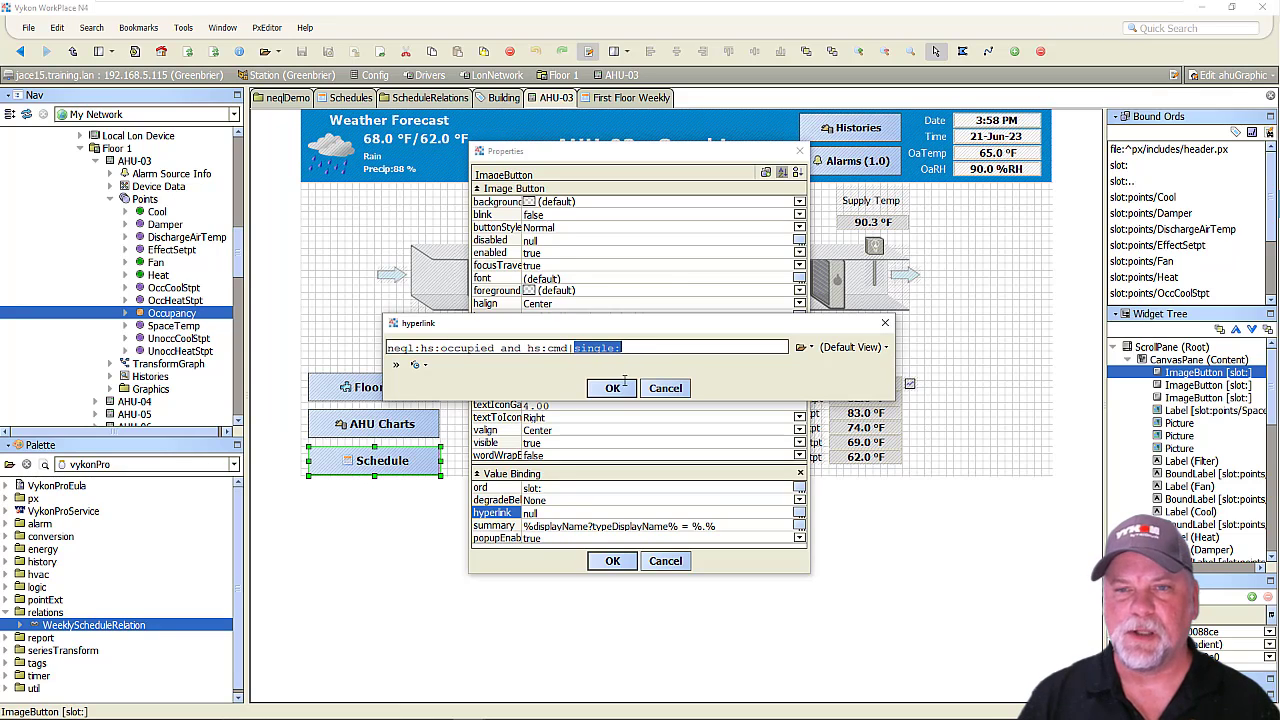
{"action": "left_click", "coordinate": [612, 388]}
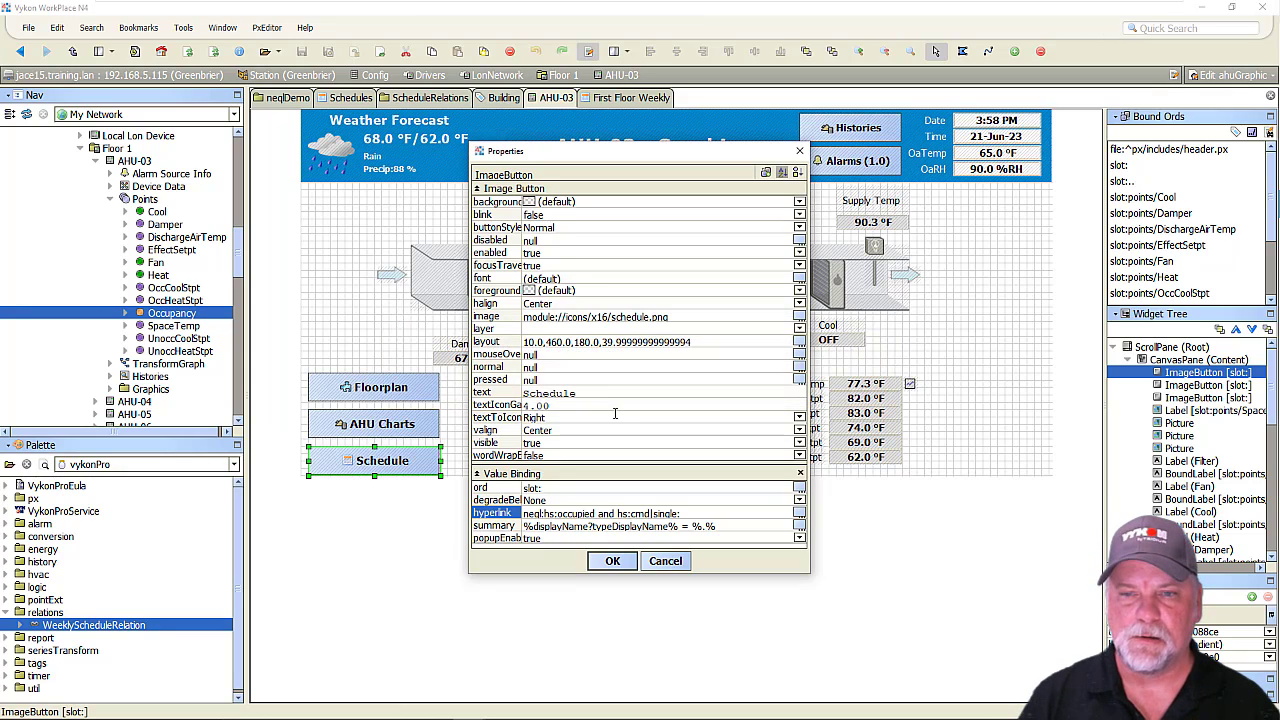
{"action": "left_click", "coordinate": [613, 562]}
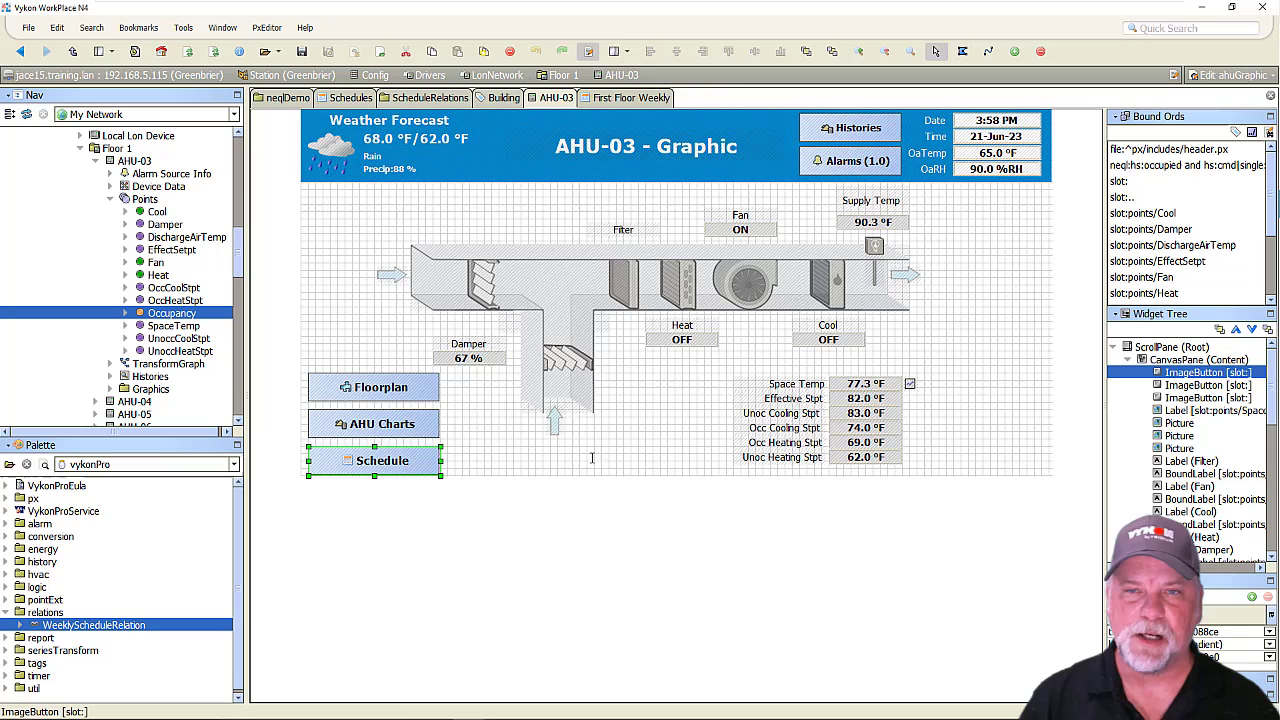
Test the Schedule button's hyperlink in the AHU-03 graphic's view mode and return to the graphic.
{"action": "left_click", "coordinate": [589, 51]}
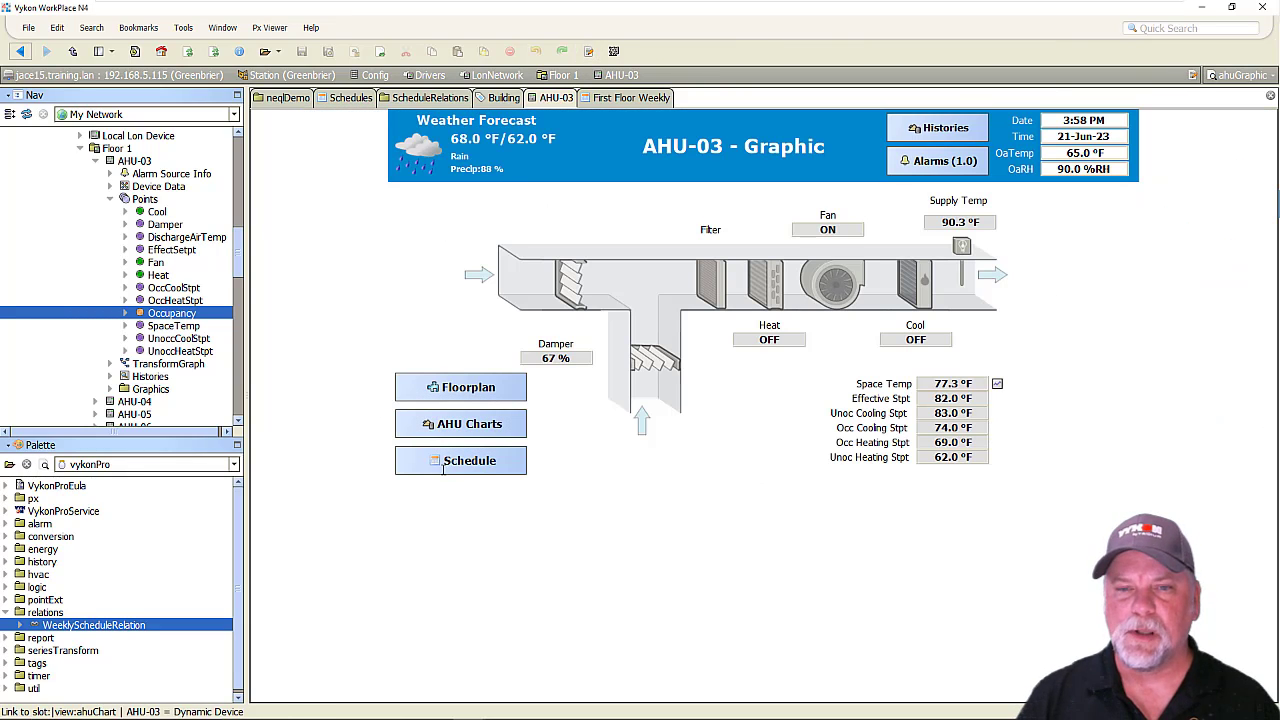
{"action": "left_click", "coordinate": [472, 462]}
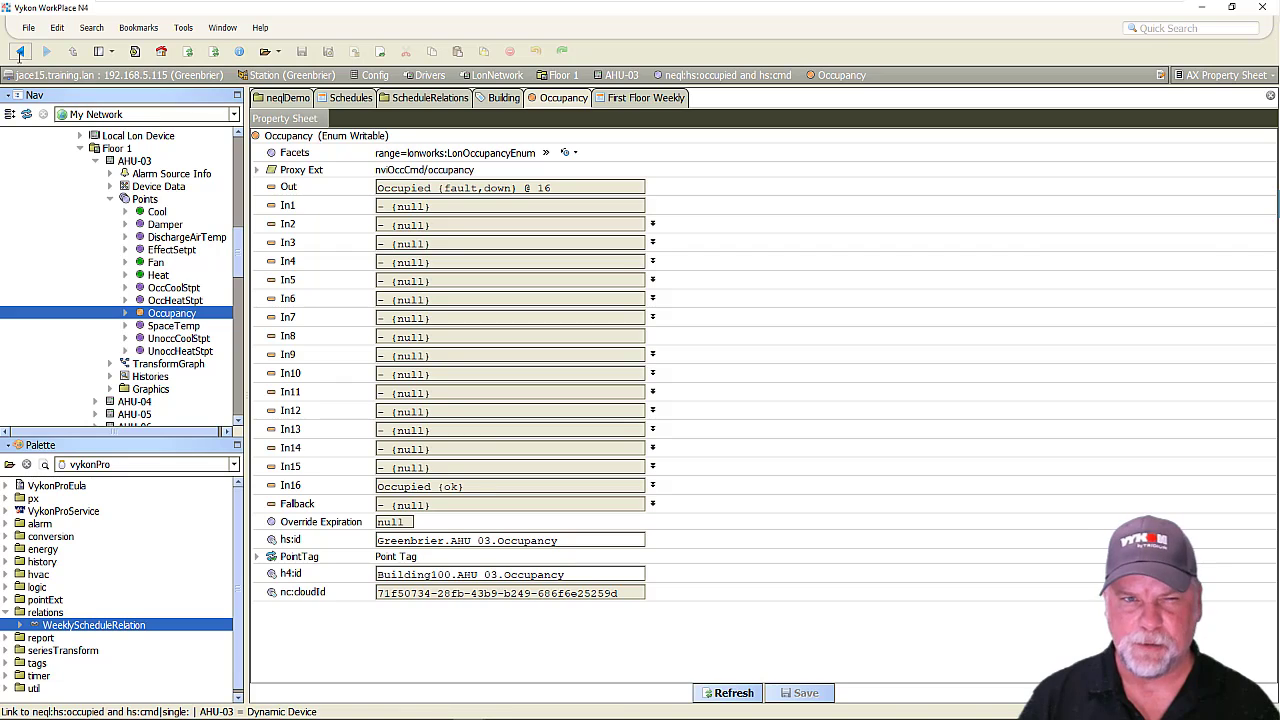
{"action": "left_click", "coordinate": [19, 51]}
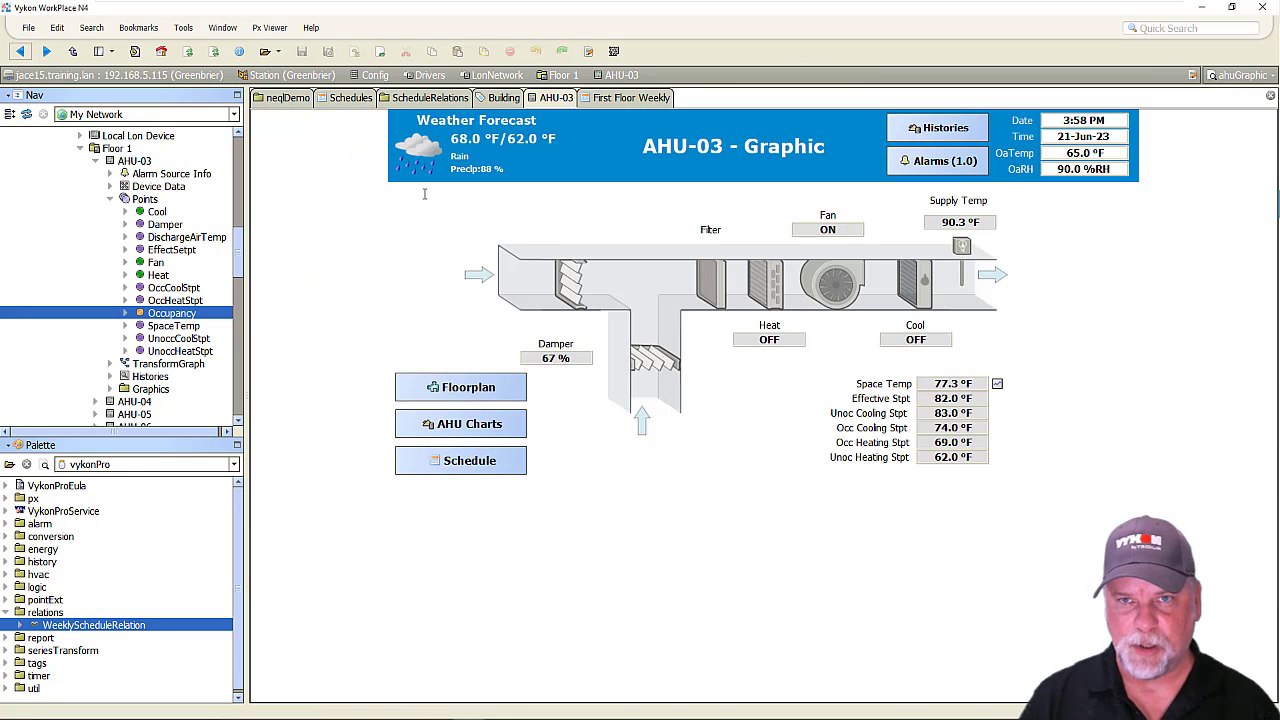
Put the AHU-03 graphic back in edit mode and consult the ScheduleRelations diagram for the path from Occupancy to the schedule.
{"action": "left_click", "coordinate": [588, 51]}
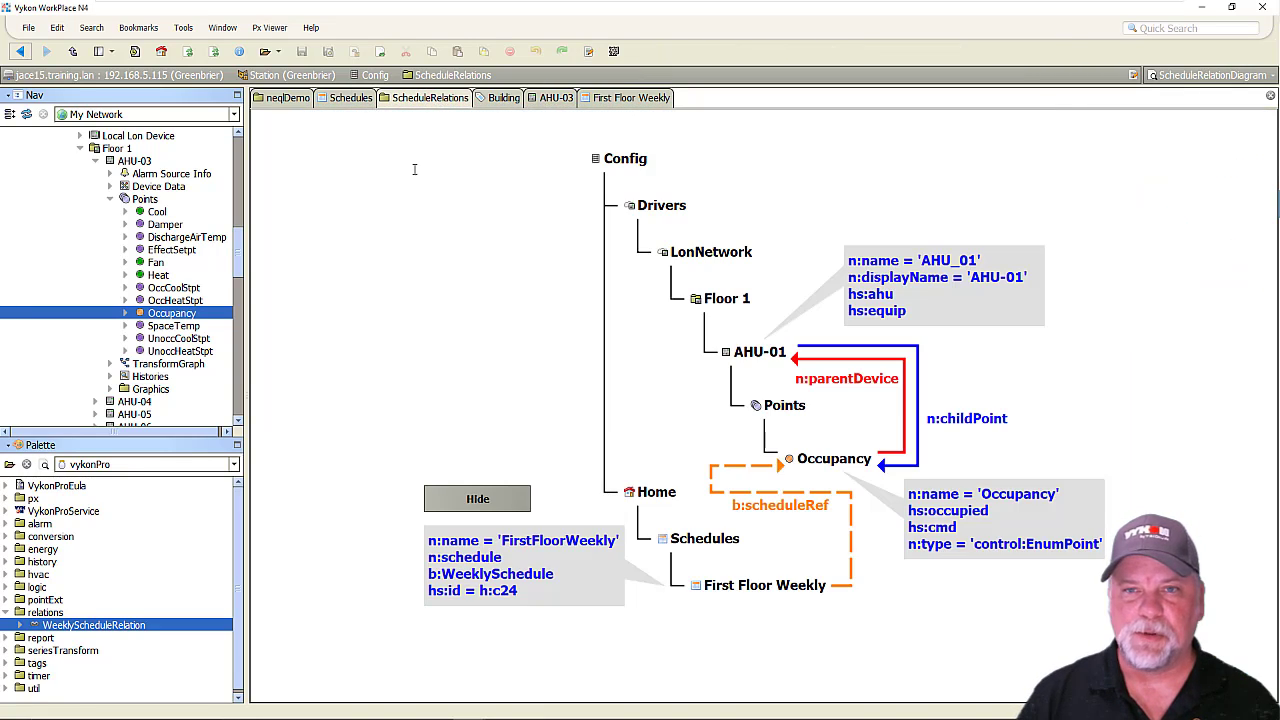
{"action": "left_click", "coordinate": [420, 97]}
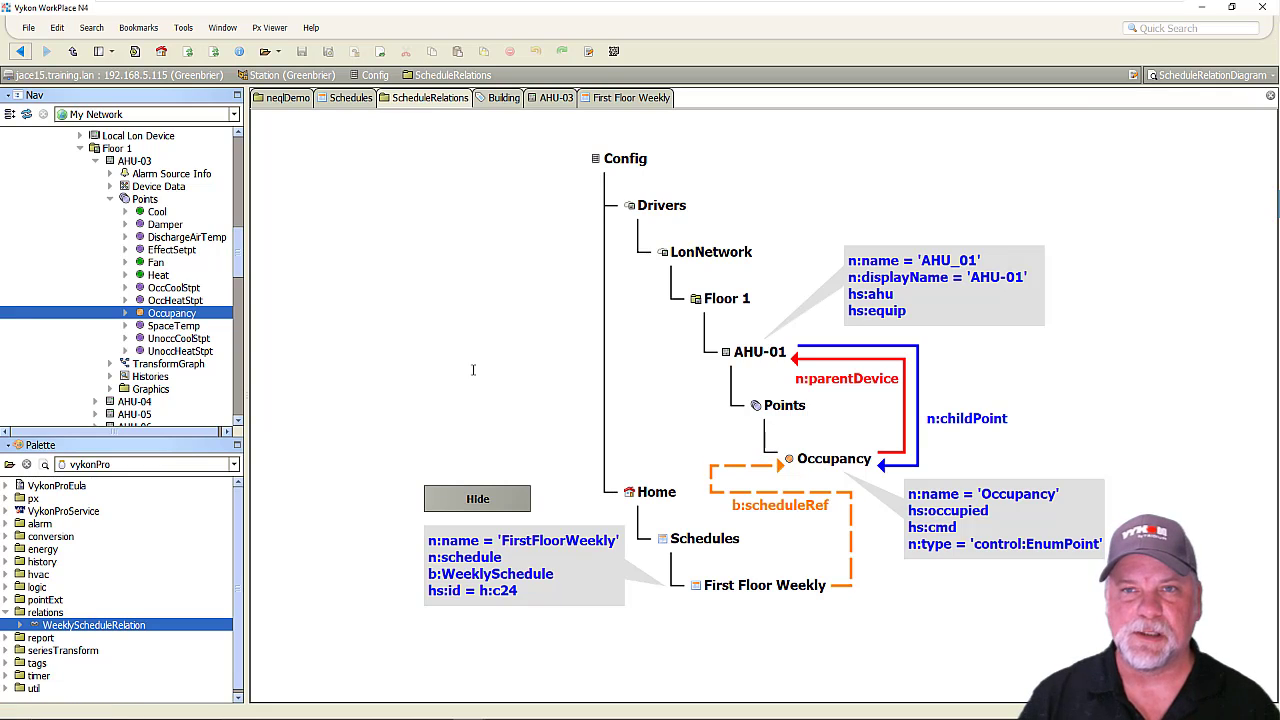
{"action": "left_click", "coordinate": [551, 98]}
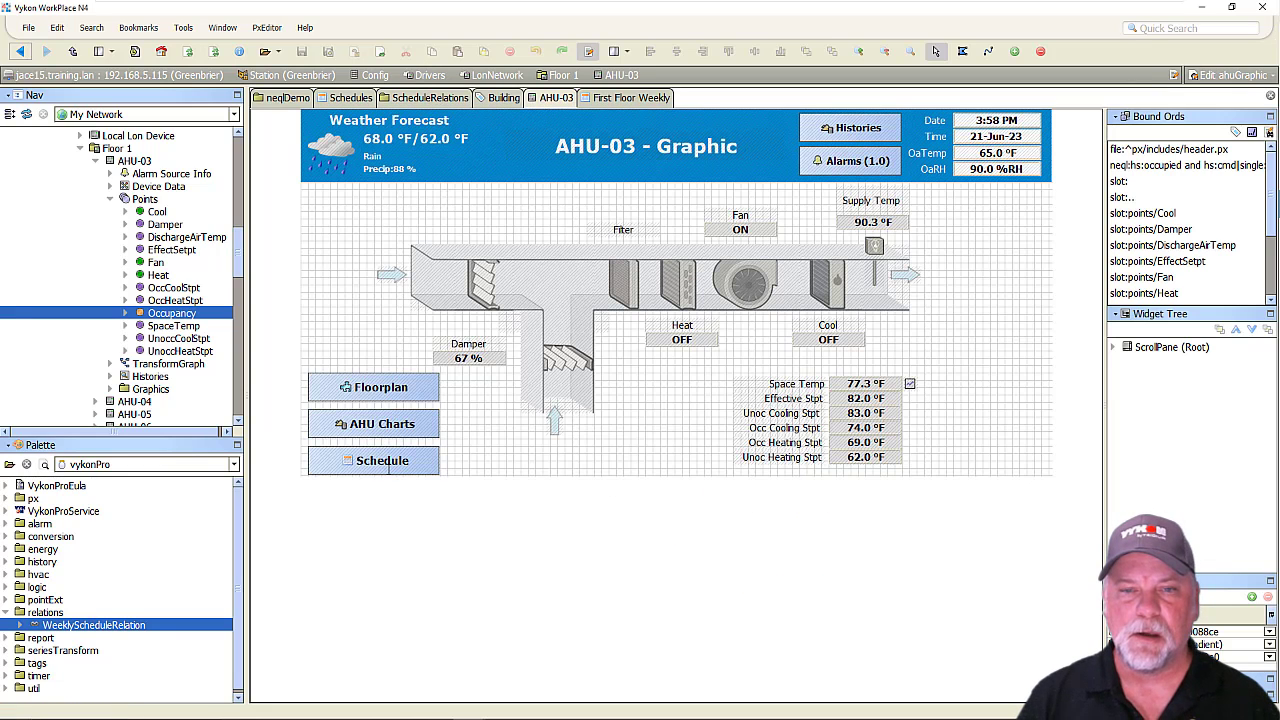
Set the Schedule button's hyperlink to "neql:hs:occupied and hs:cmd|single:|neql:traverse b:scheduleRef<-|single:".
{"action": "double_click", "coordinate": [391, 465]}
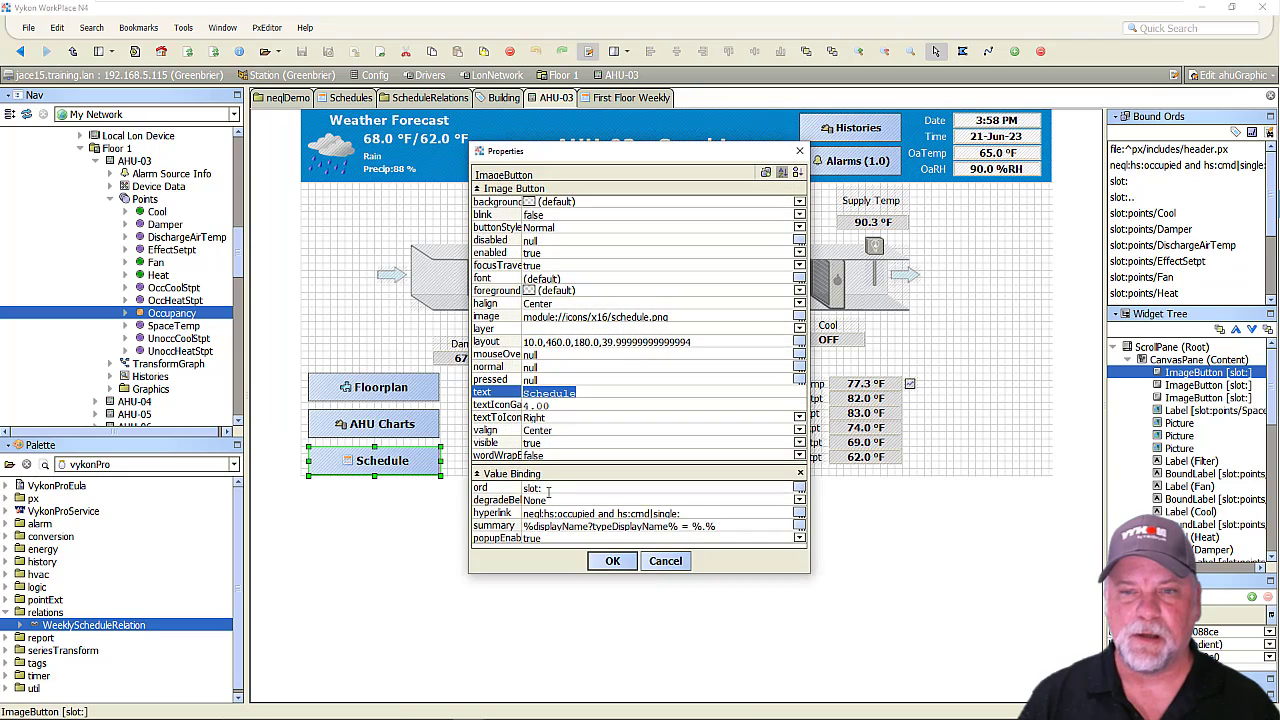
{"action": "double_click", "coordinate": [703, 513]}
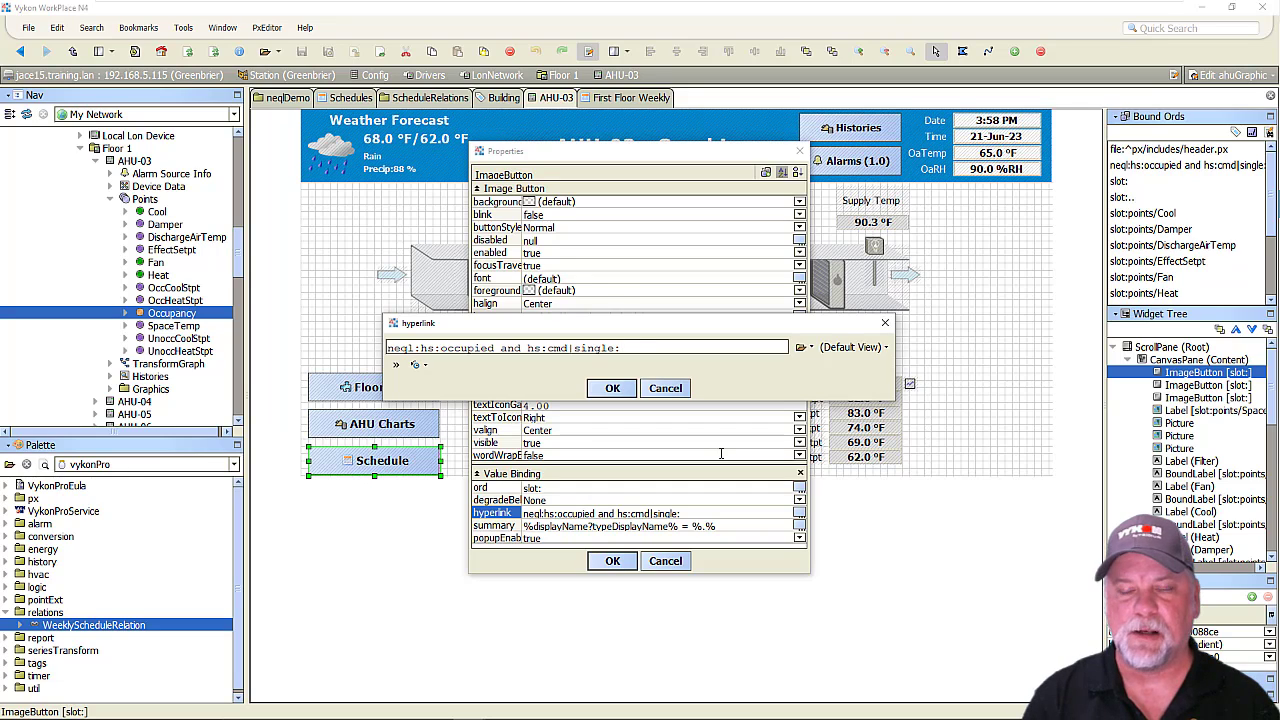
{"action": "type", "text": "hs:cmd|si"}
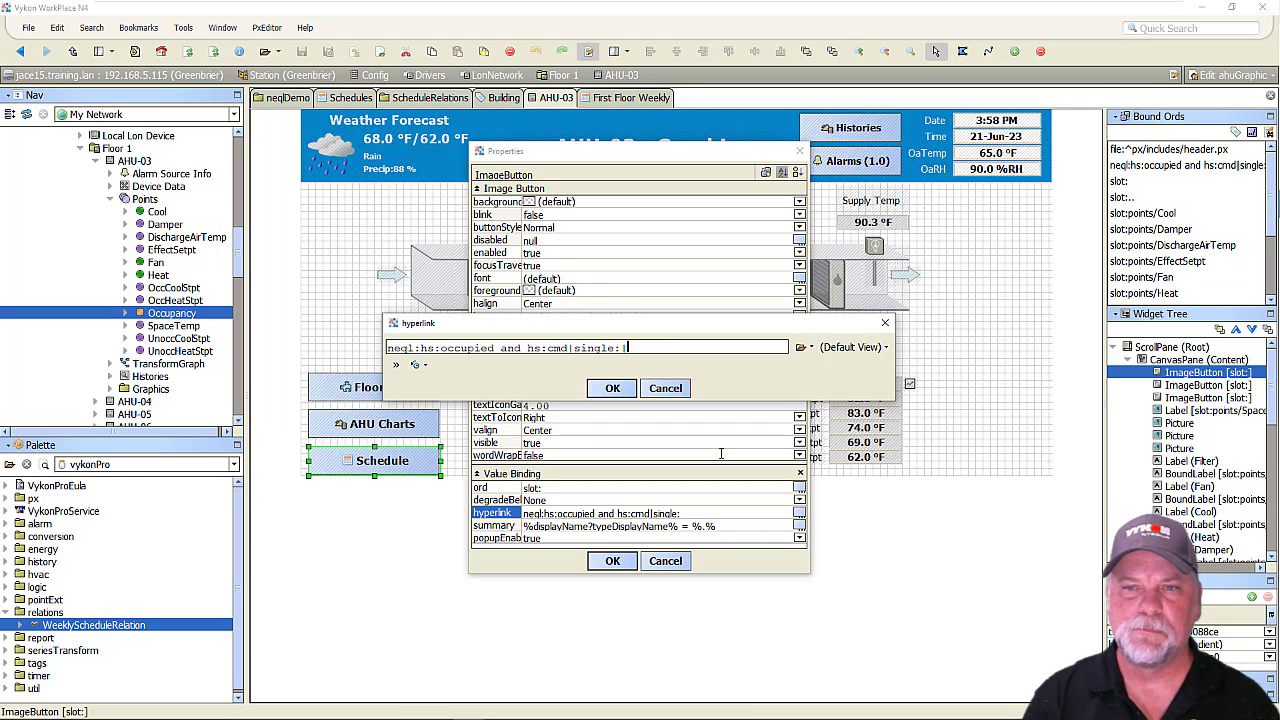
{"action": "type", "text": "ngle:|neql:"}
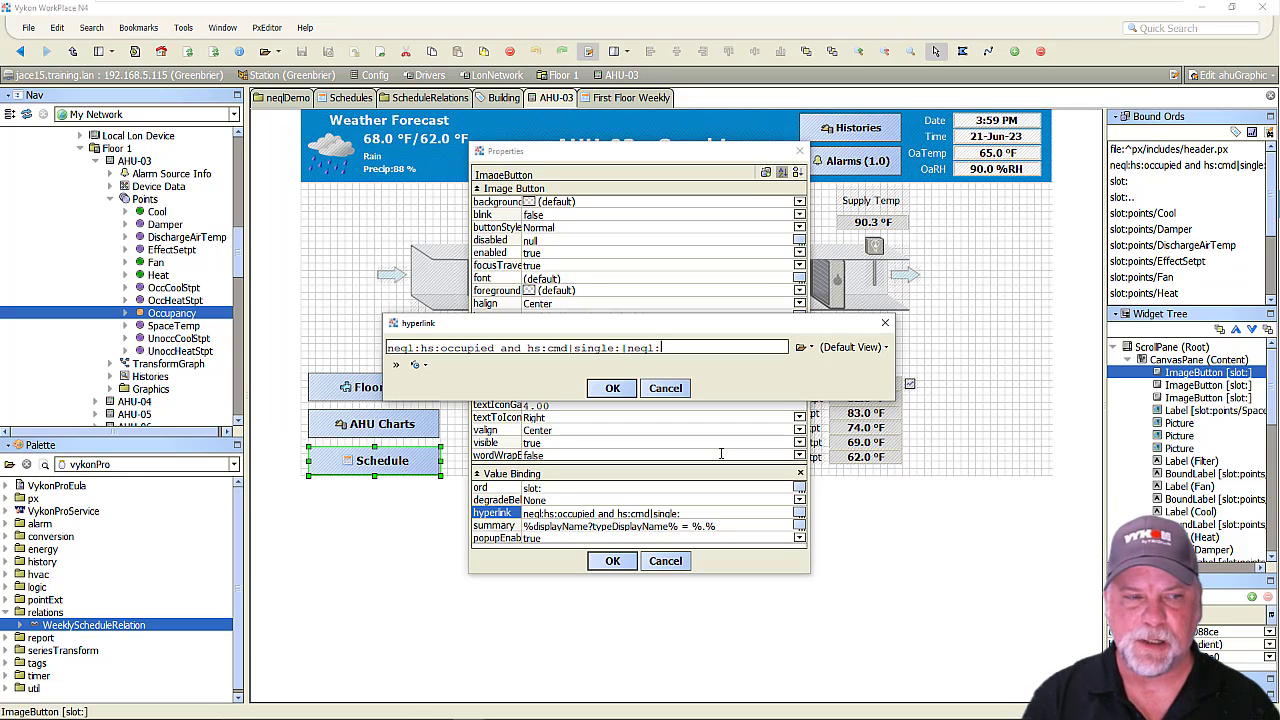
{"action": "type", "text": "t"}
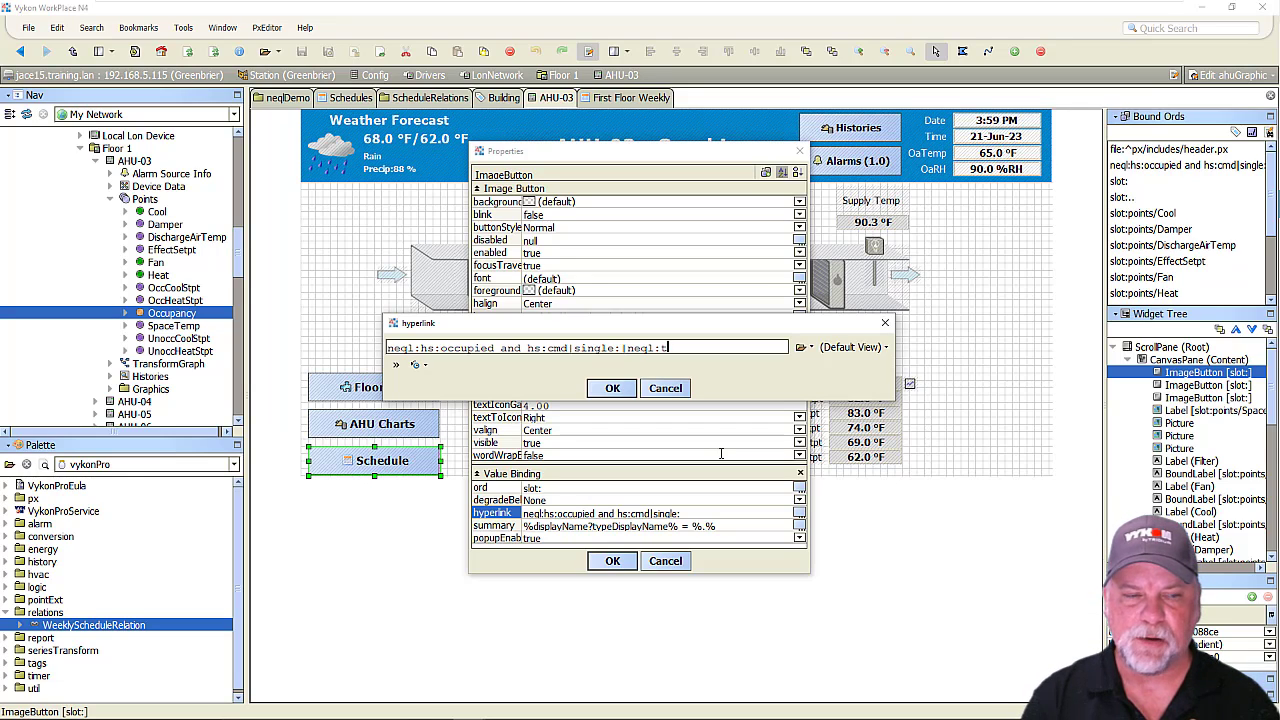
{"action": "type", "text": "raverse "}
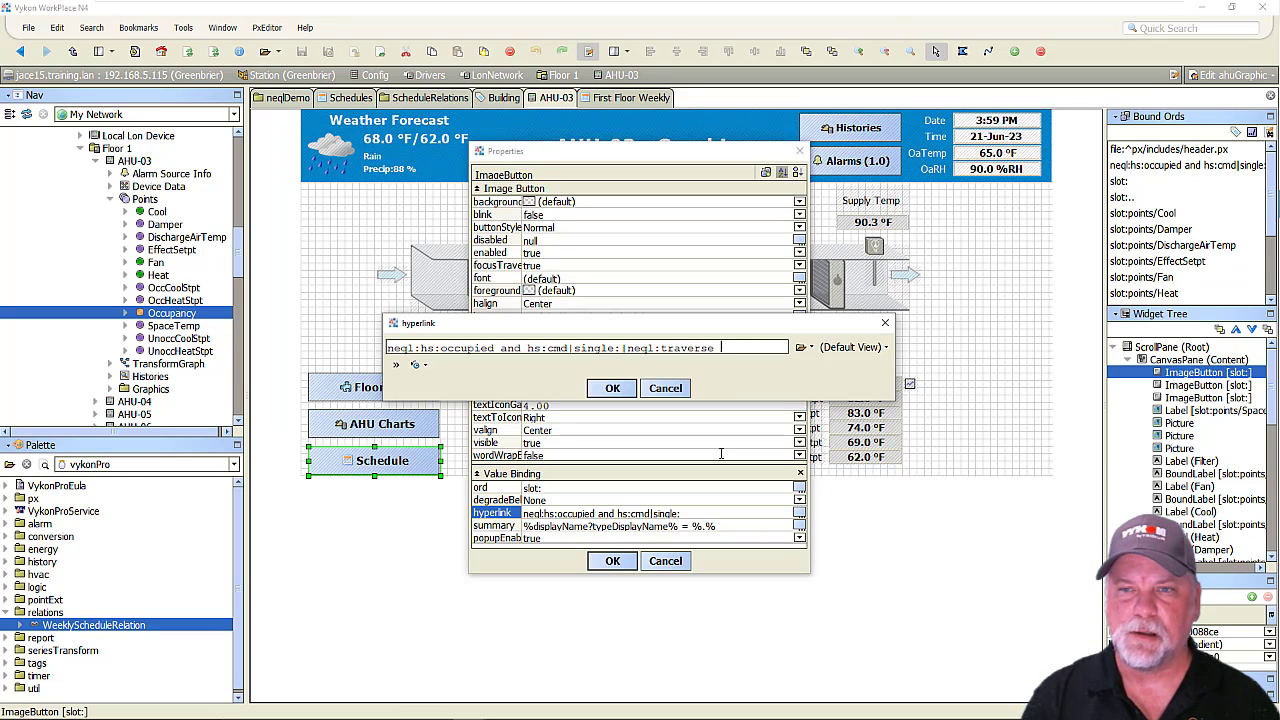
{"action": "type", "text": "b:scheduleR"}
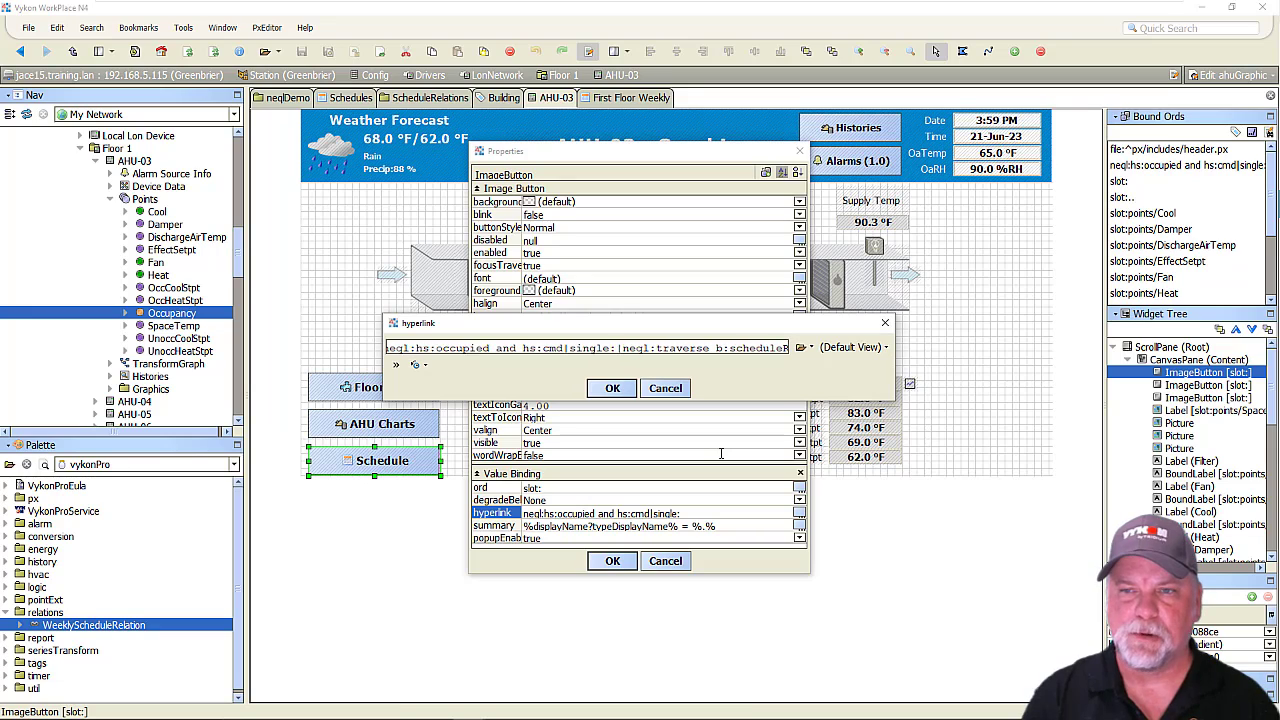
{"action": "type", "text": "ef<-"}
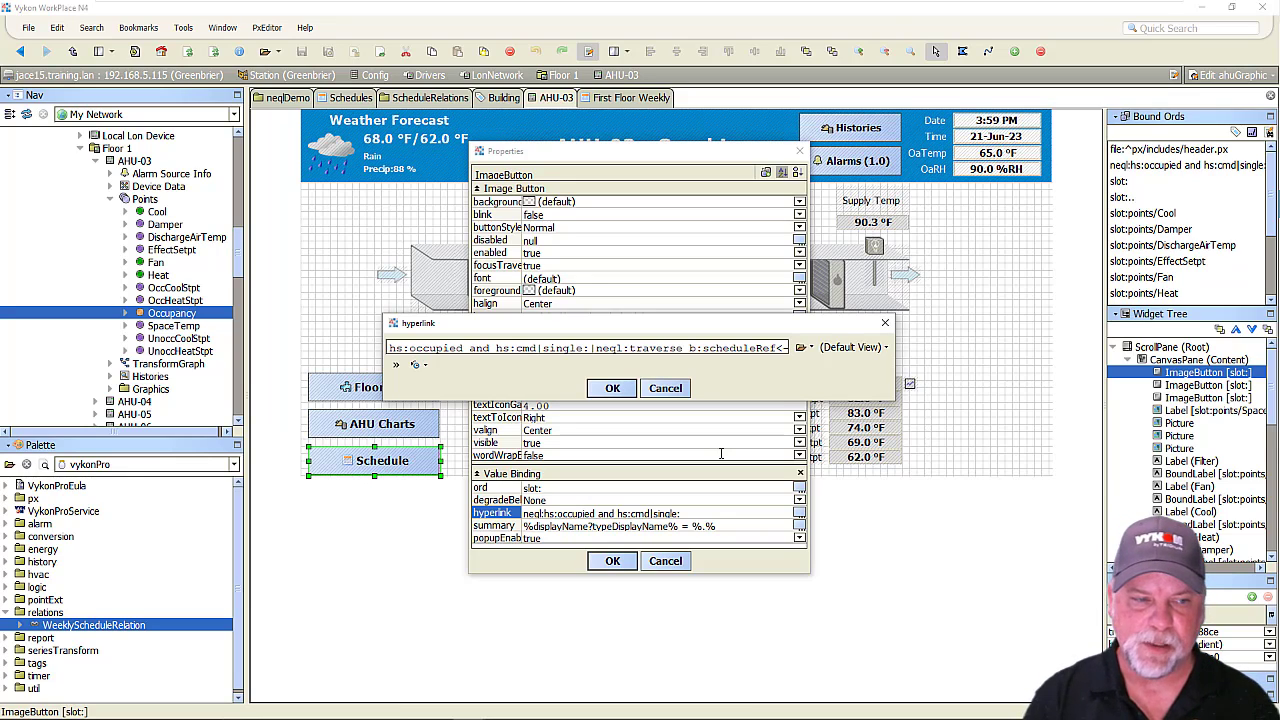
{"action": "type", "text": "|"}
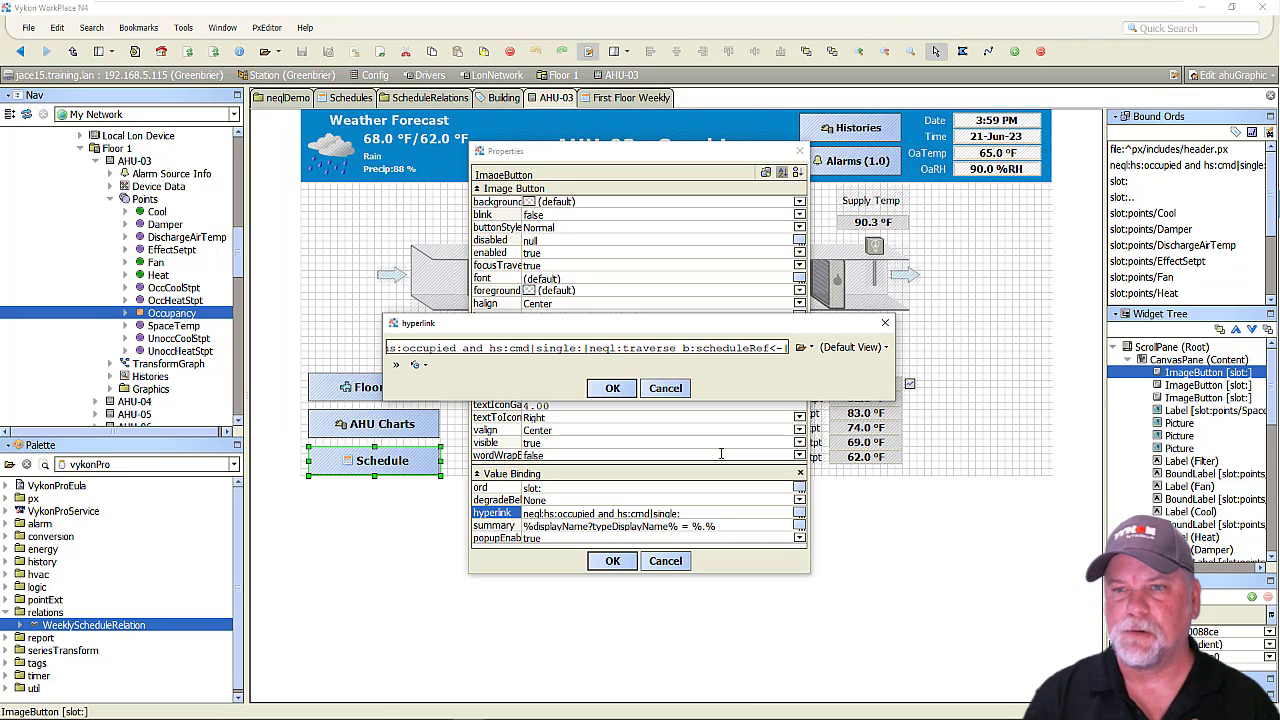
{"action": "type", "text": "single:"}
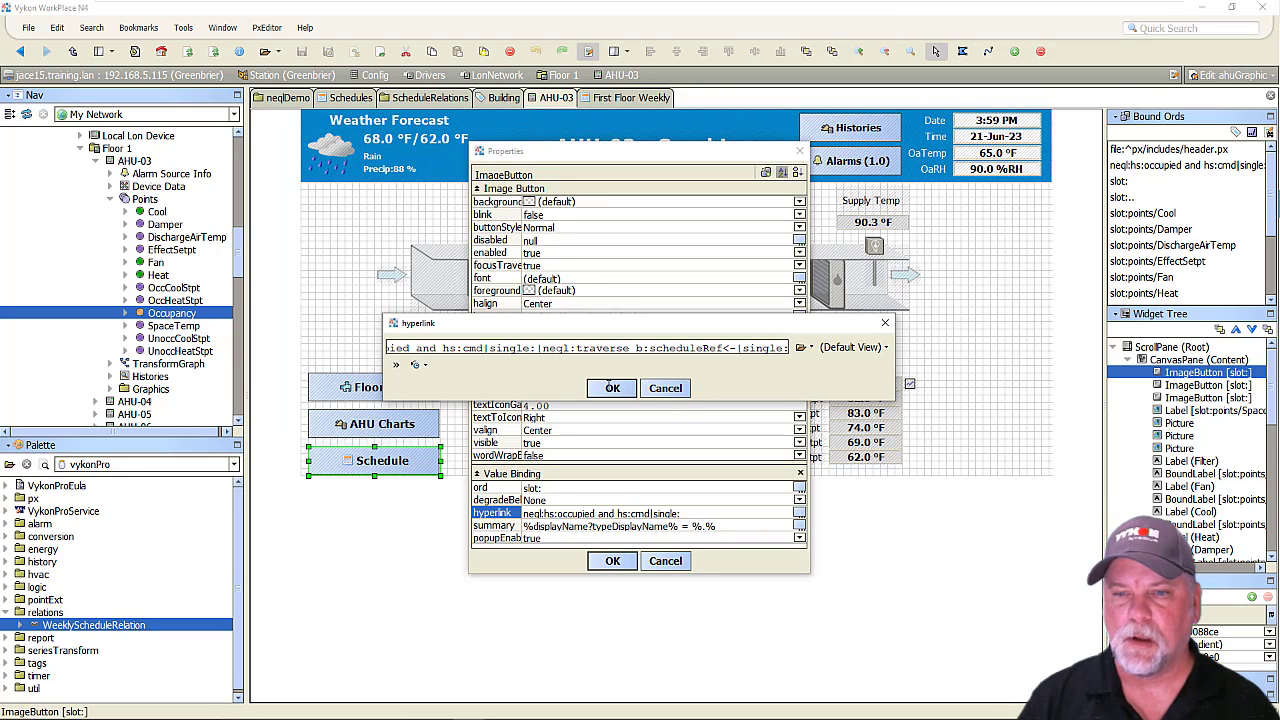
{"action": "left_click", "coordinate": [606, 388]}
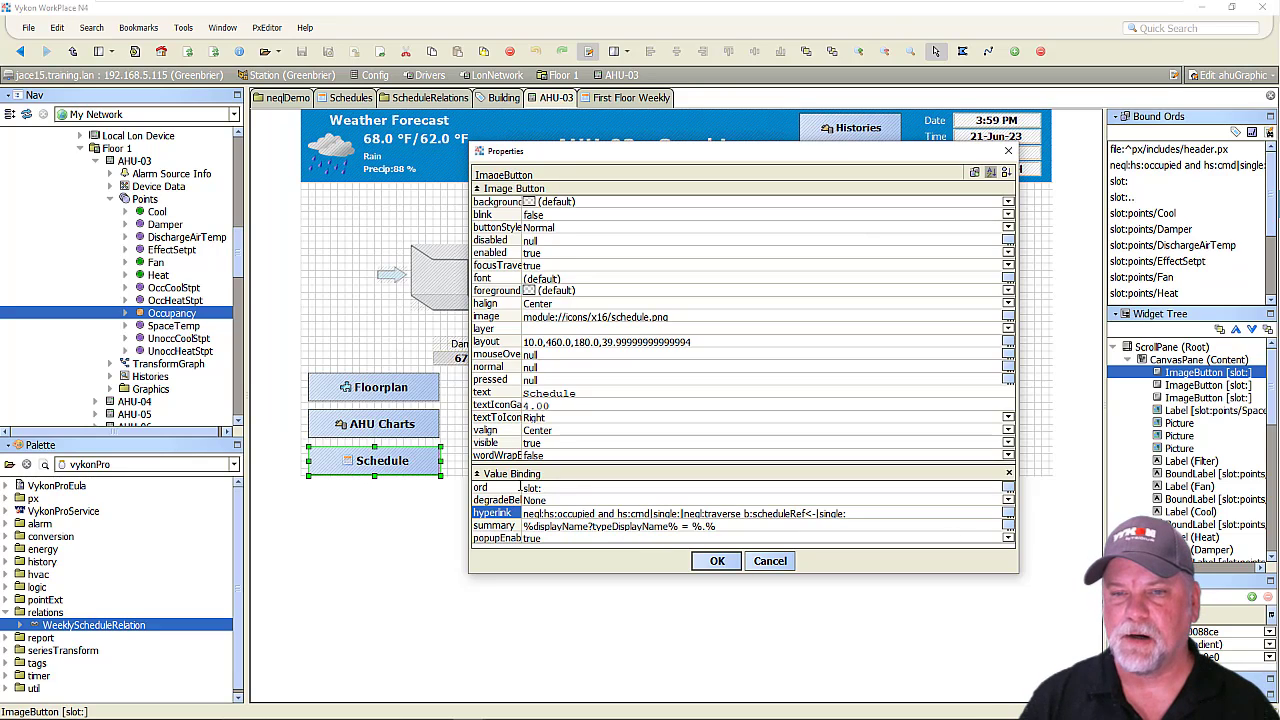
Apply the Schedule button's properties and test its hyperlink in the AHU-03 graphic's view mode.
{"action": "left_click_drag", "start_coordinate": [521, 487], "coordinate": [542, 488]}
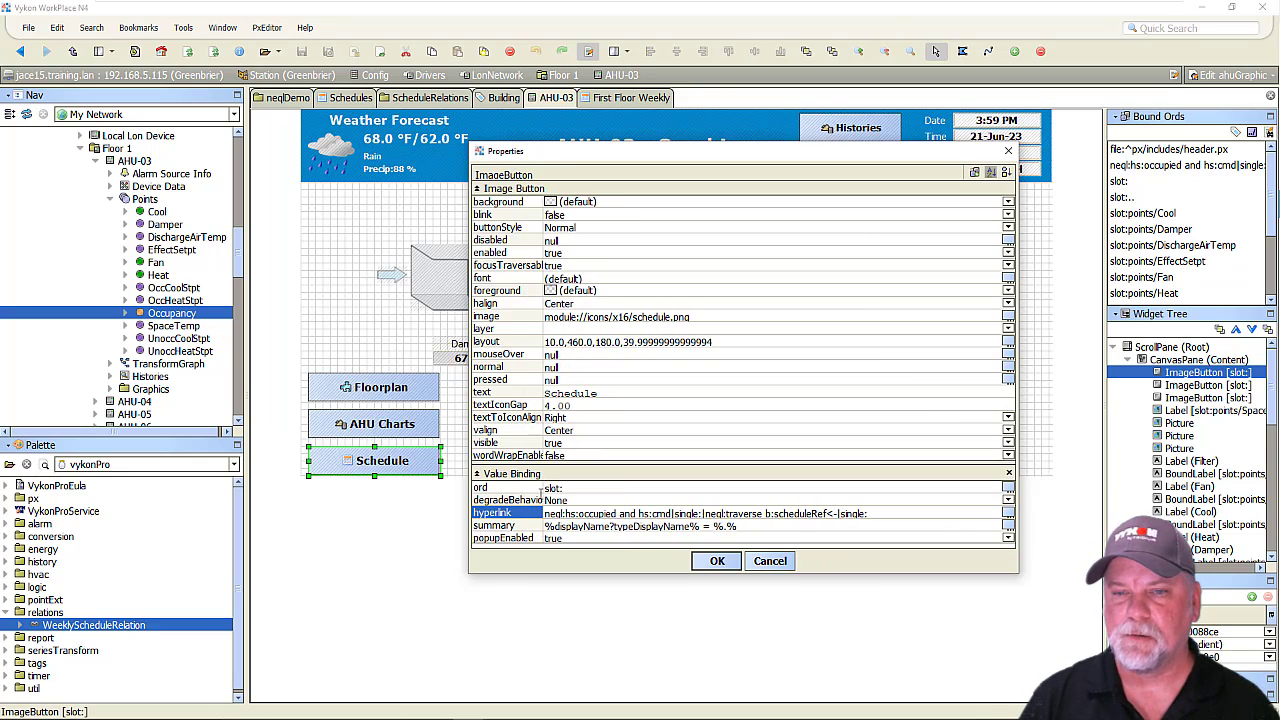
{"action": "left_click_drag", "start_coordinate": [542, 488], "coordinate": [567, 486]}
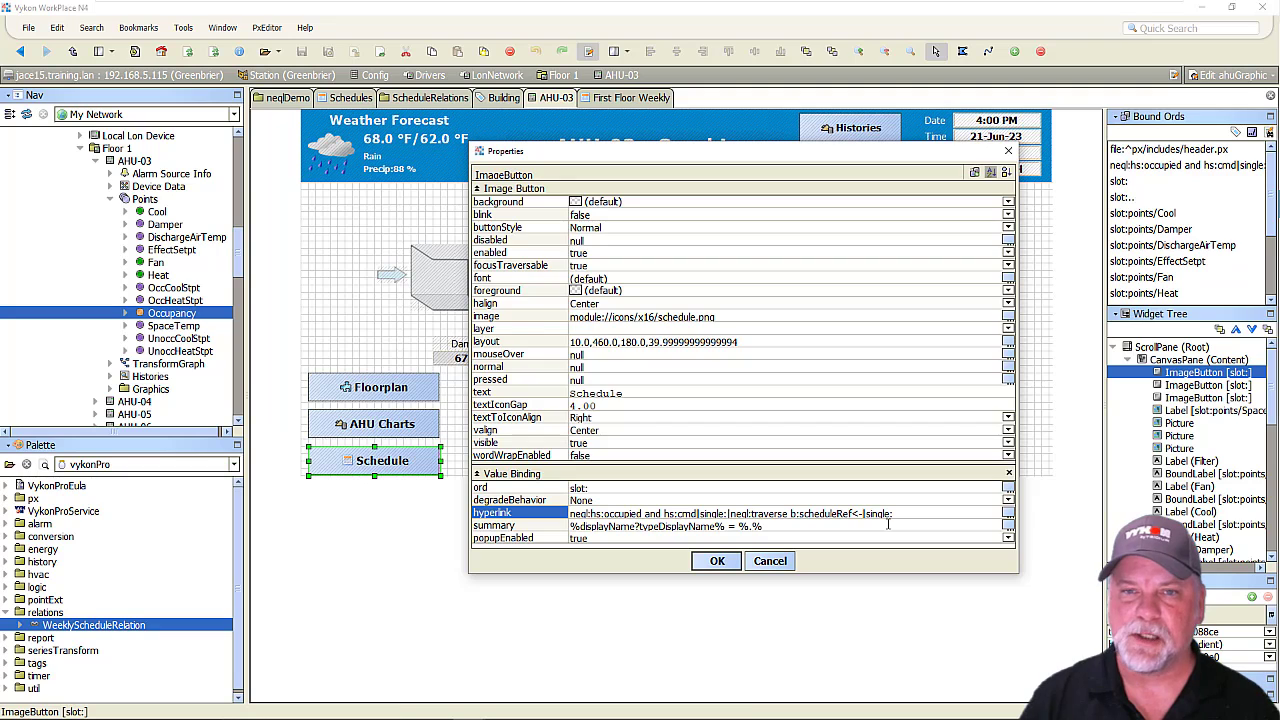
{"action": "left_click", "coordinate": [719, 561]}
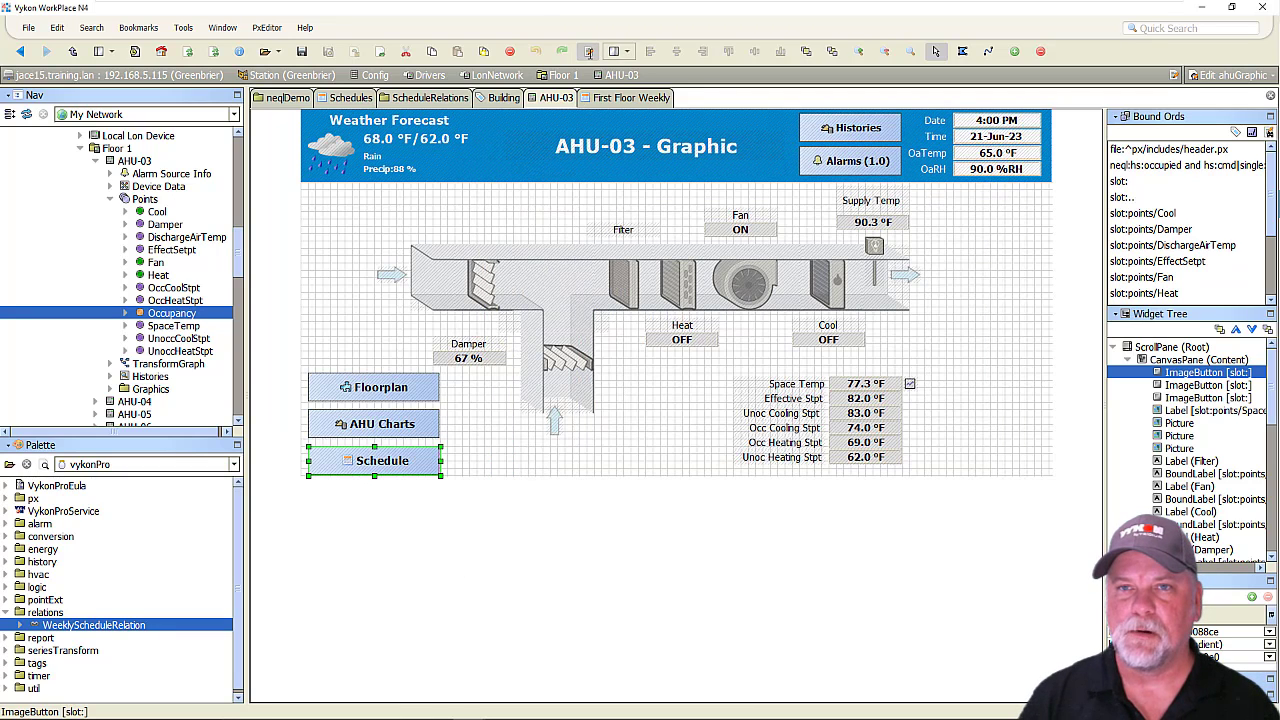
{"action": "left_click", "coordinate": [588, 50]}
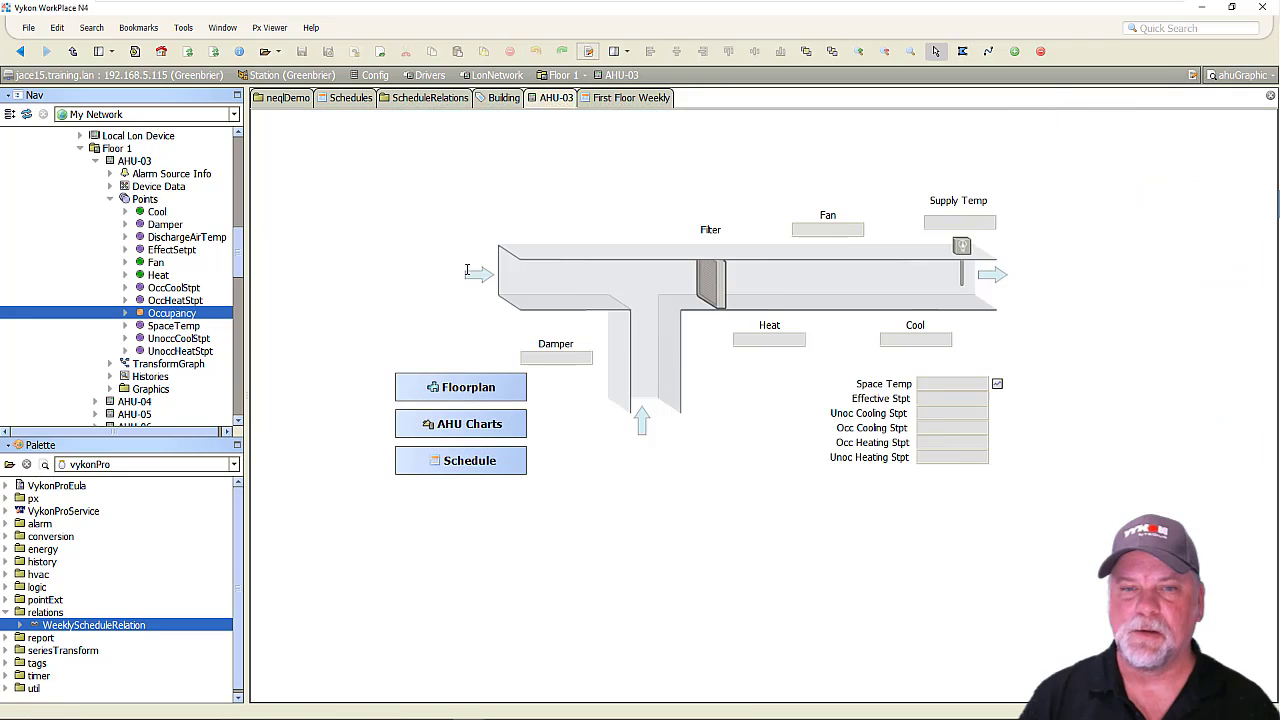
{"action": "left_click", "coordinate": [459, 458]}
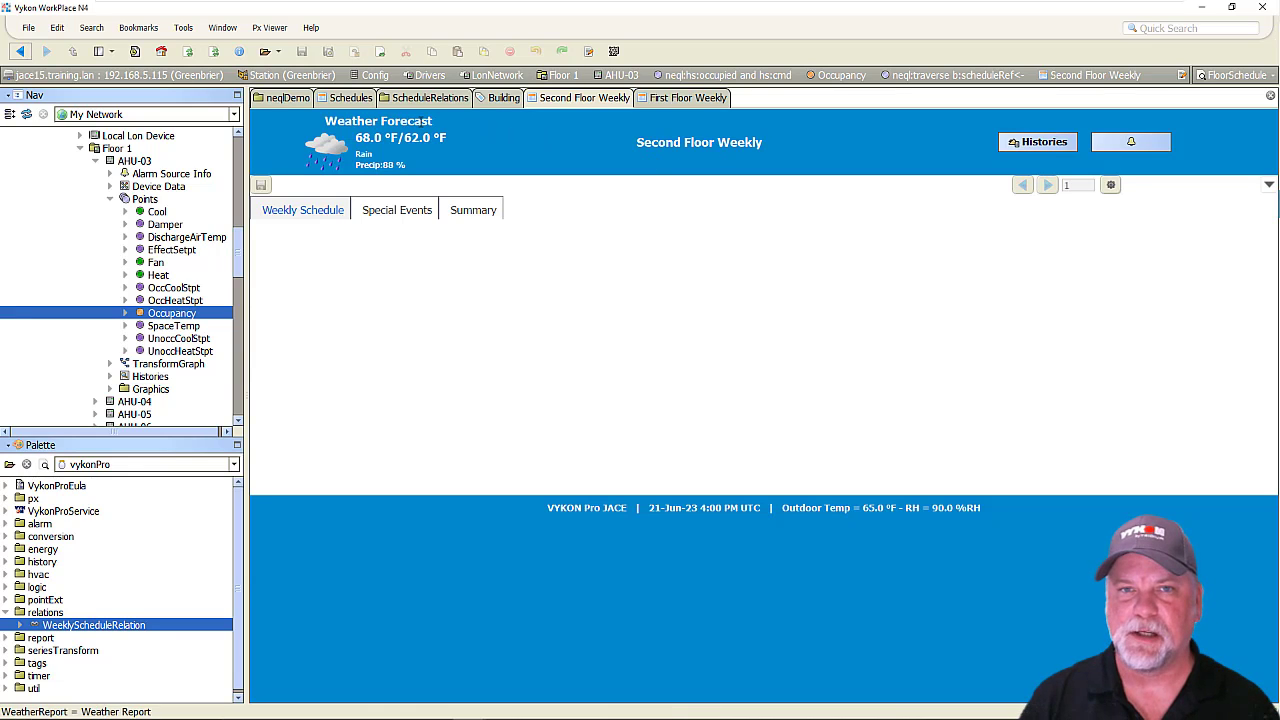
Set the EnumScheduleSelector's schedule to FirstFloorWeekly, save it and return to the Schedules wire sheet.
{"action": "left_click", "coordinate": [337, 97]}
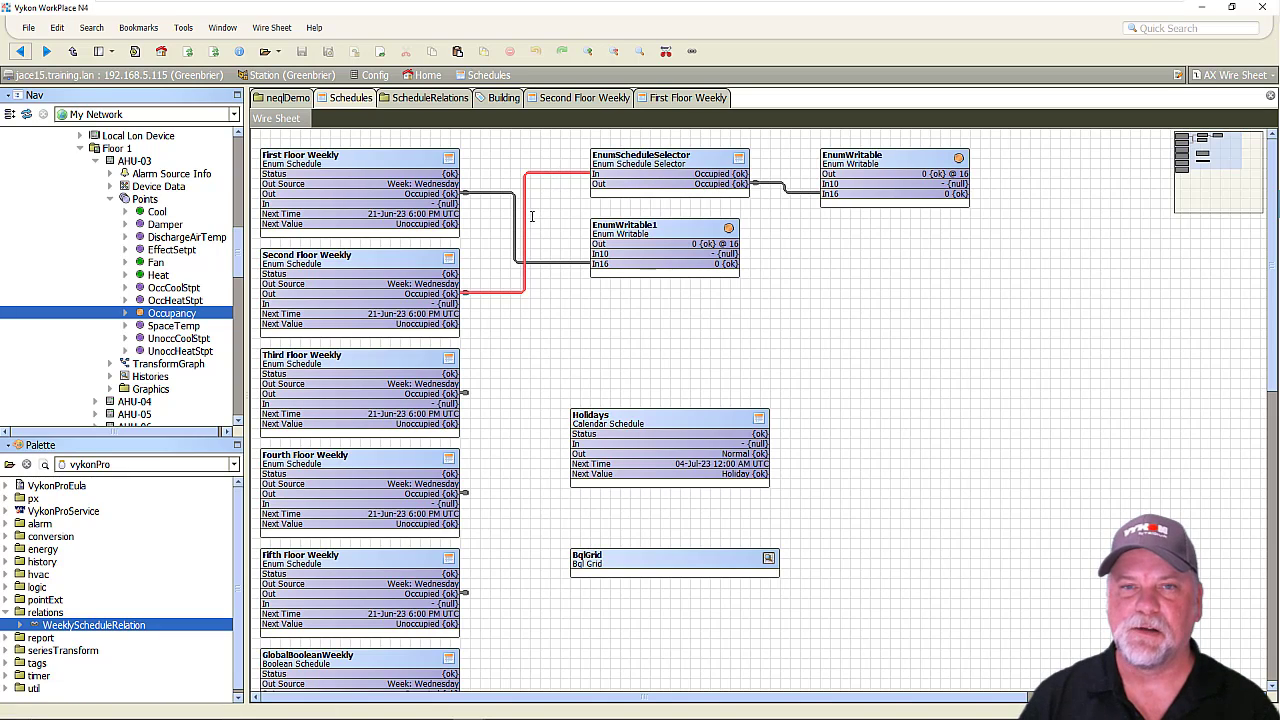
{"action": "double_click", "coordinate": [667, 156]}
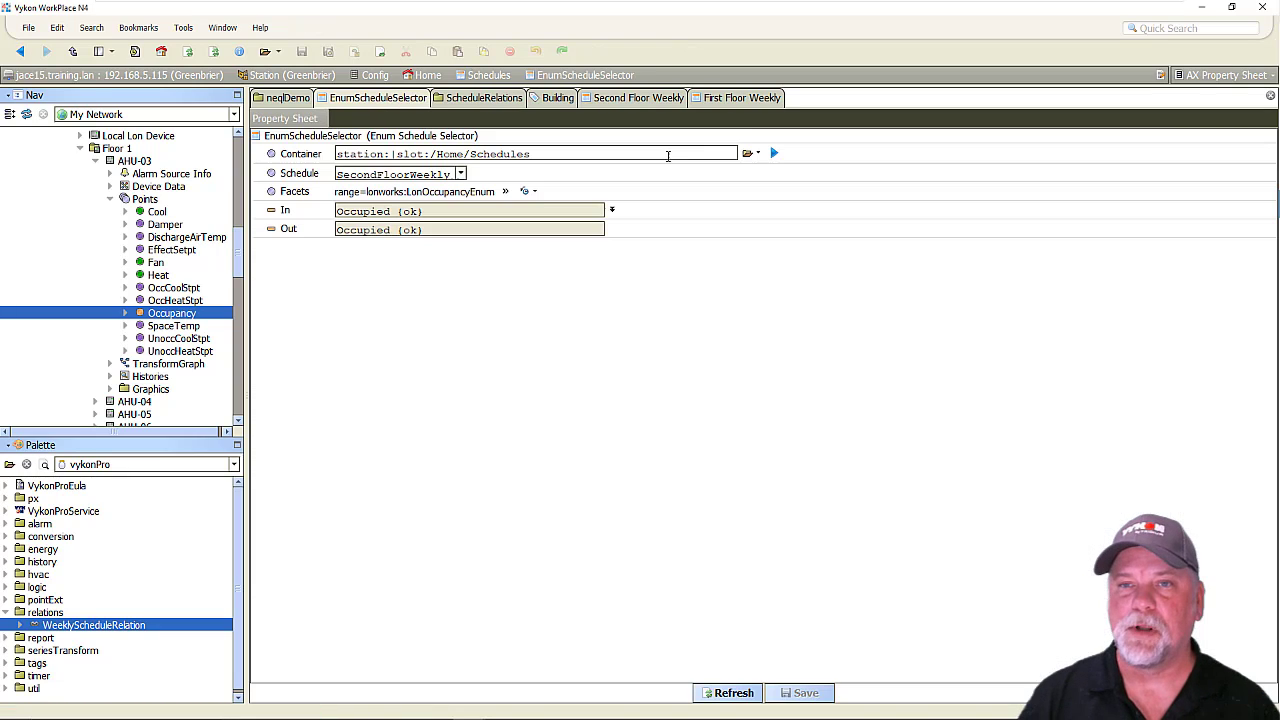
{"action": "left_click", "coordinate": [460, 173]}
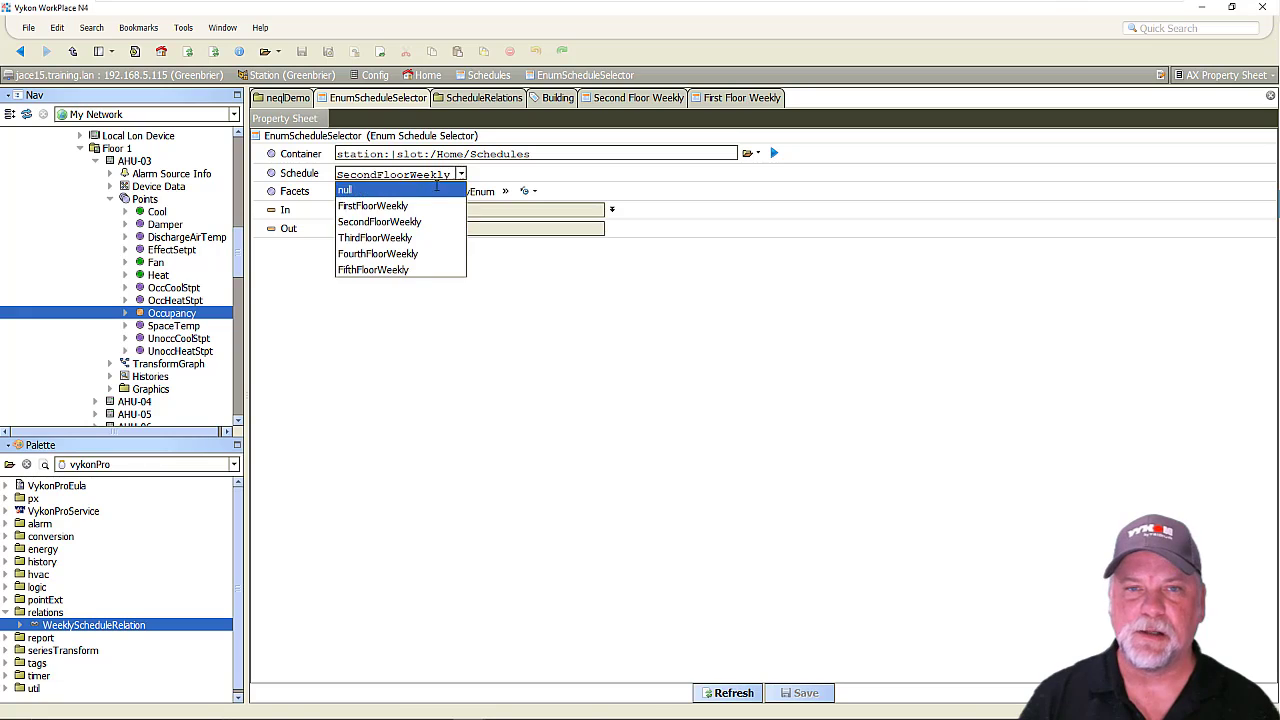
{"action": "left_click", "coordinate": [380, 204]}
{"action": "left_click", "coordinate": [786, 693]}
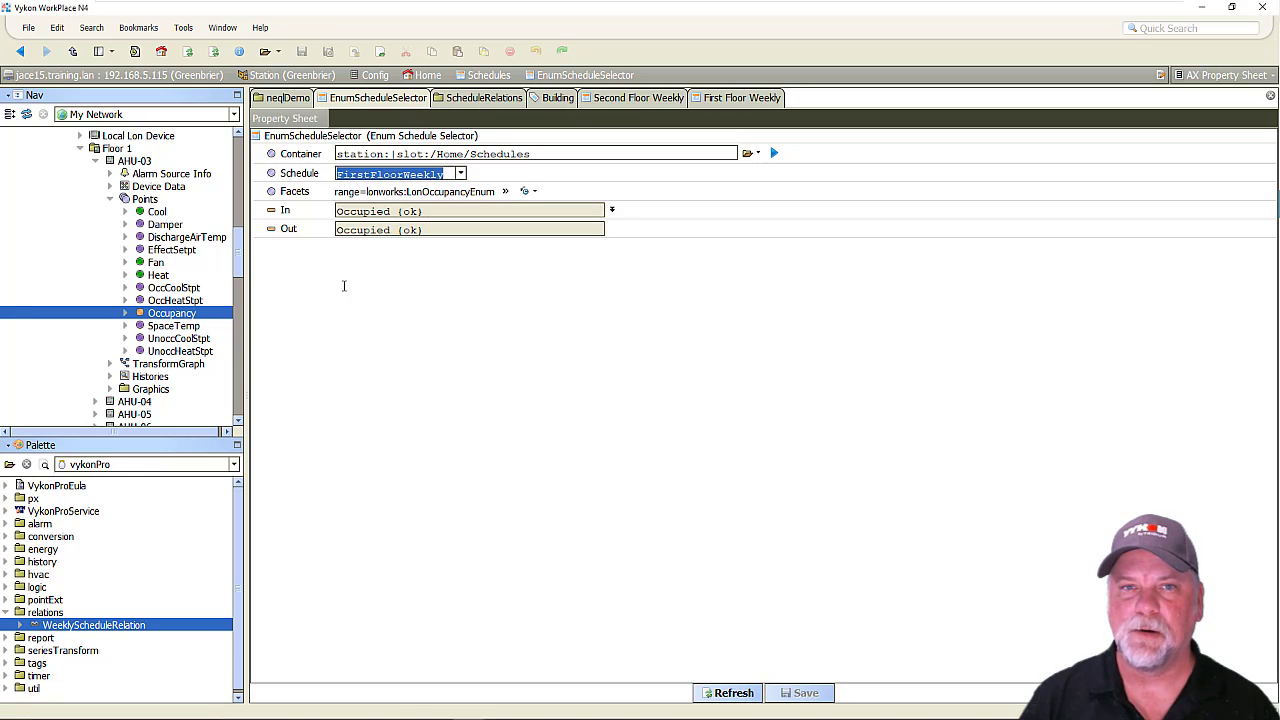
{"action": "left_click", "coordinate": [20, 51]}
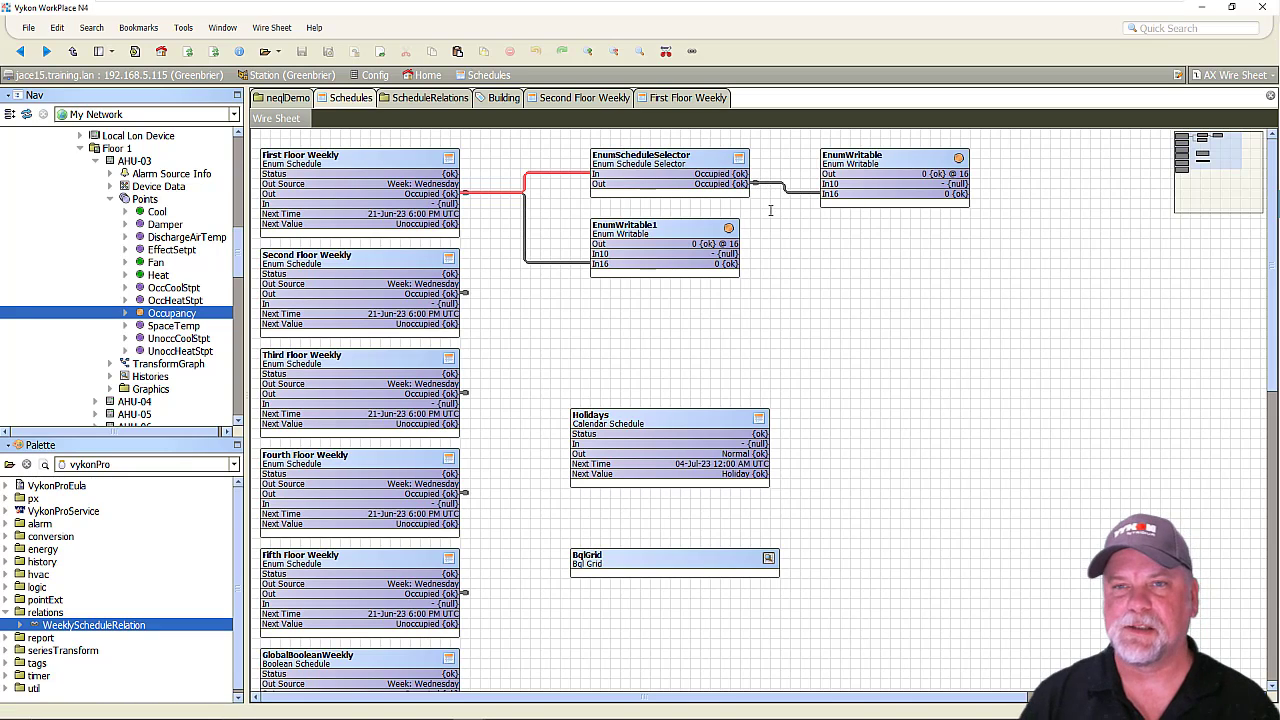
Retest the AHU-03 graphic's Schedule button with the new schedule selection and return to the graphic.
{"action": "left_click", "coordinate": [588, 97]}
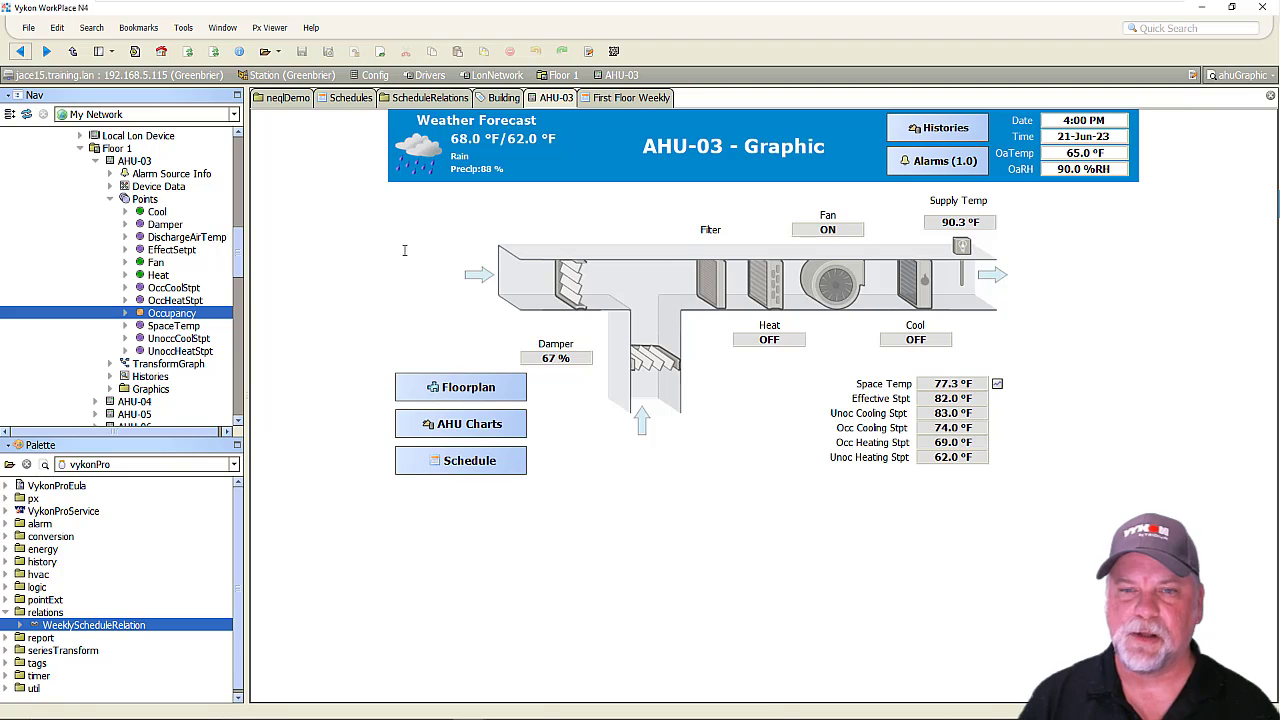
{"action": "left_click", "coordinate": [470, 462]}
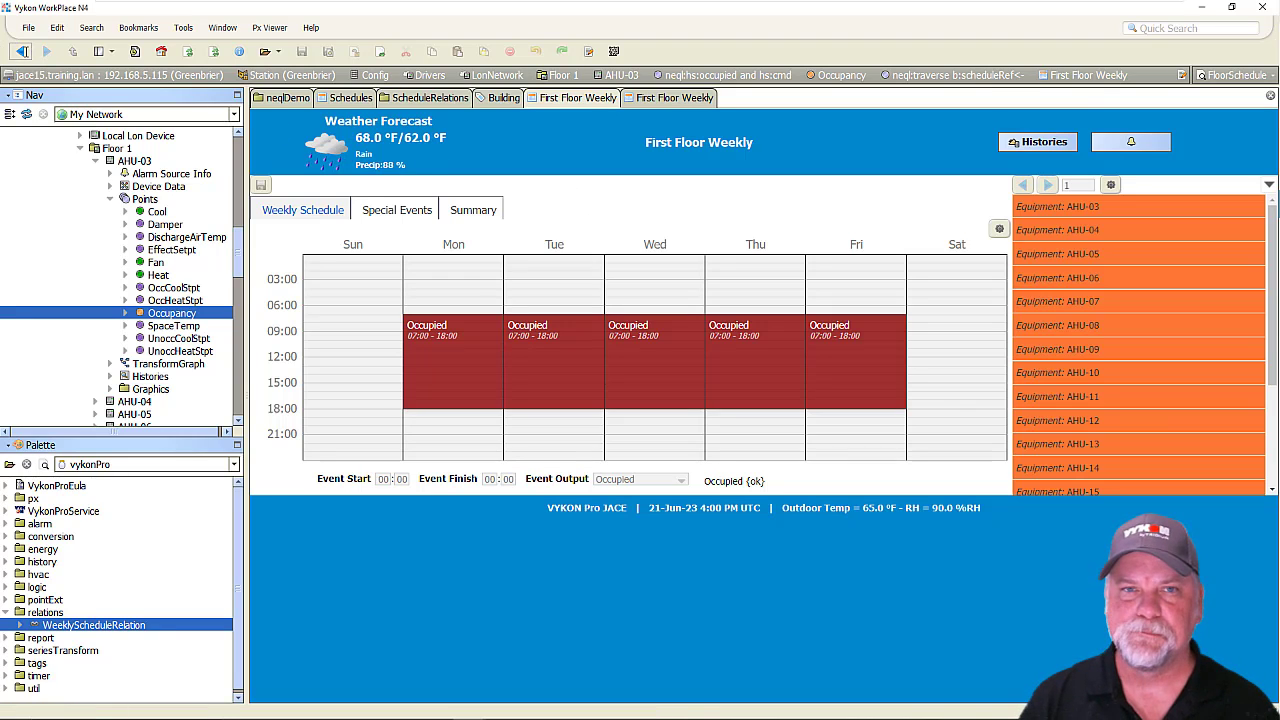
{"action": "left_click", "coordinate": [22, 51]}
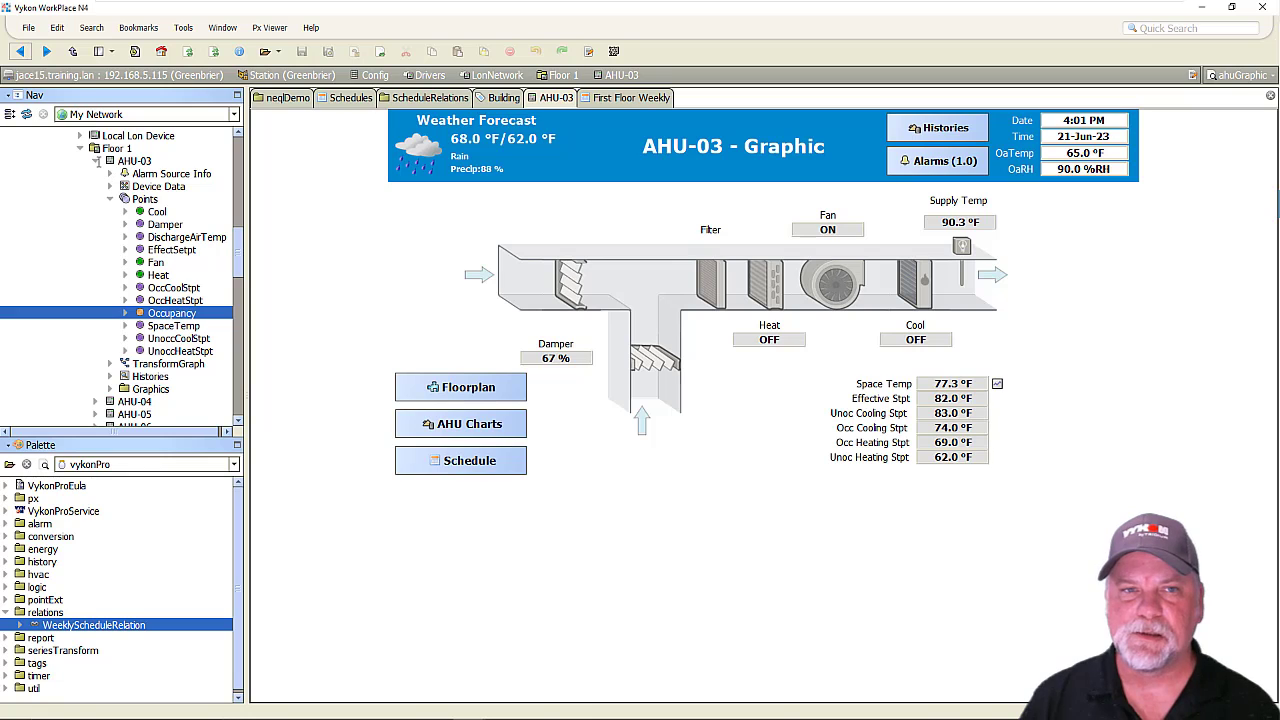
Collapse the AHU-03 and Floor 1 tree nodes, open the report palette and expand its Reporting folder.
{"action": "left_click", "coordinate": [96, 160]}
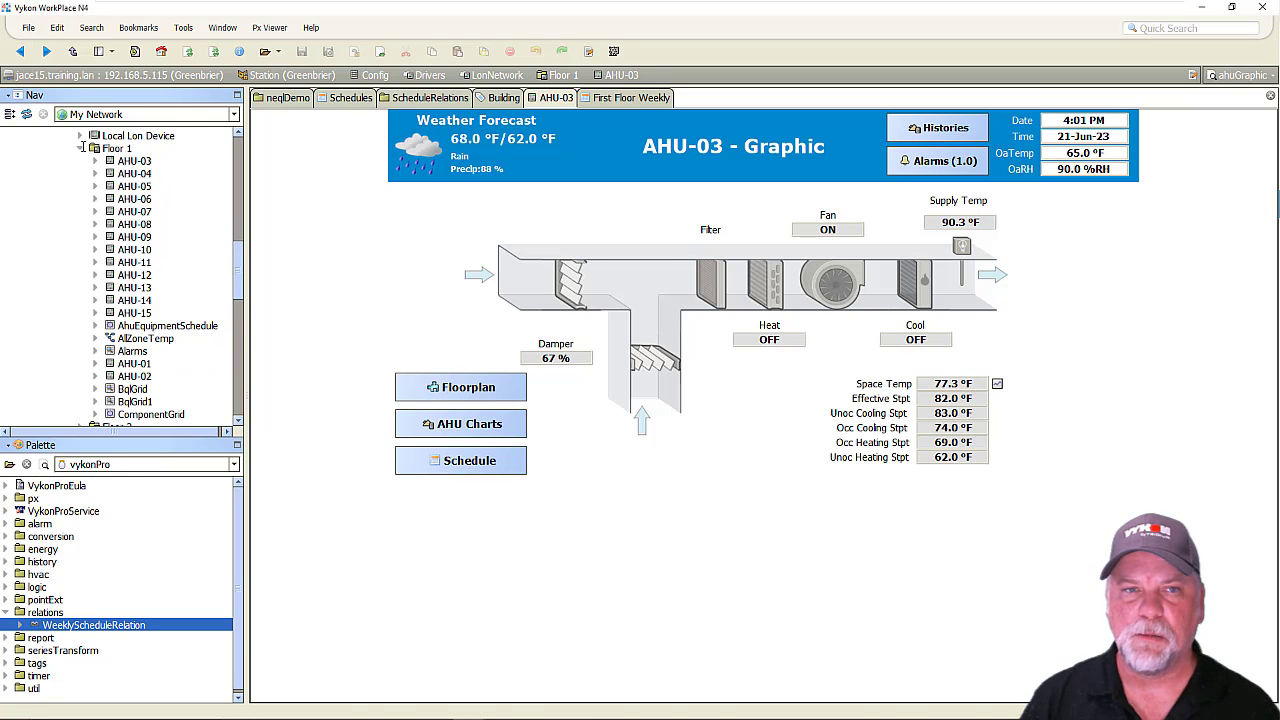
{"action": "left_click", "coordinate": [80, 148]}
{"action": "left_click", "coordinate": [10, 464]}
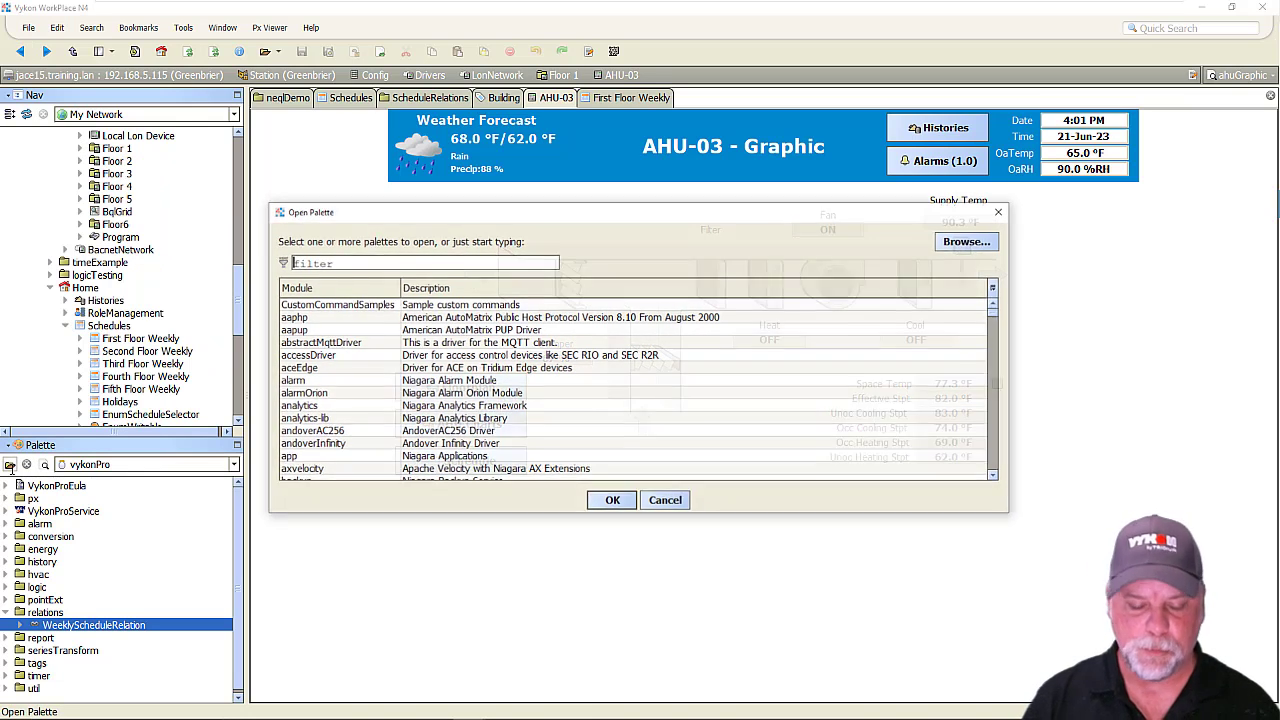
{"action": "type", "text": "report"}
{"action": "key", "text": "Return"}
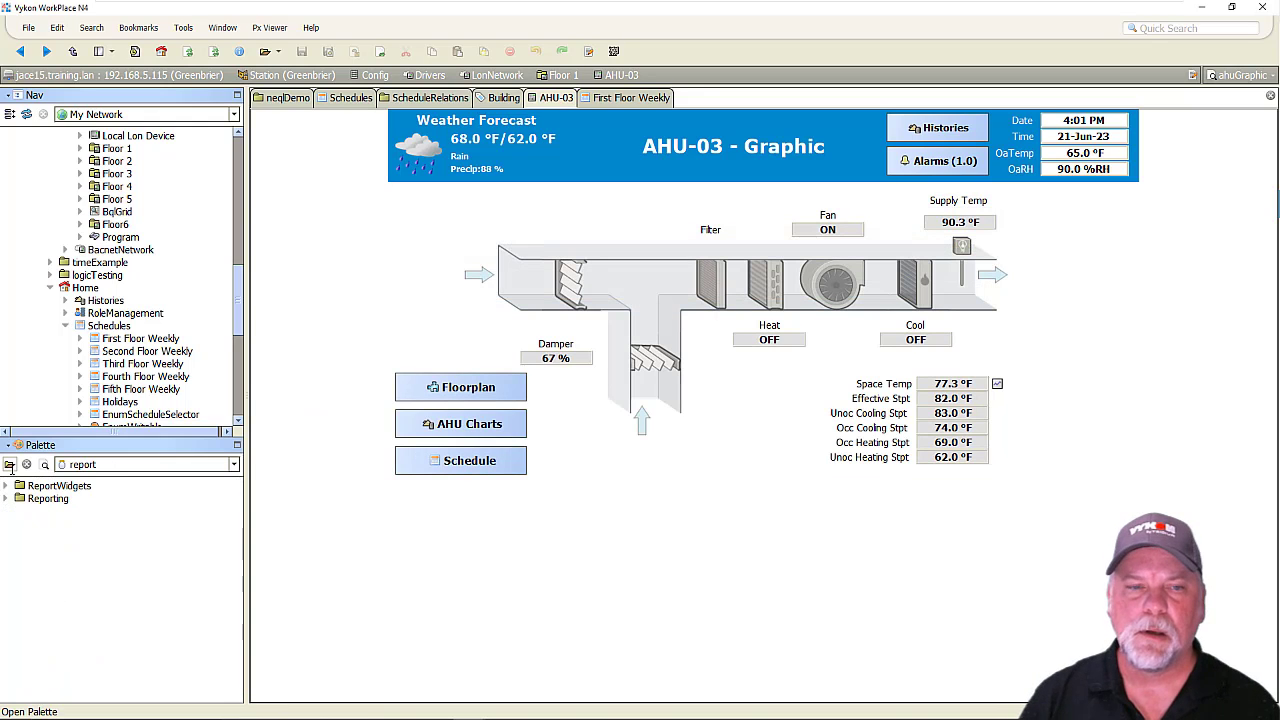
{"action": "left_click", "coordinate": [6, 498]}
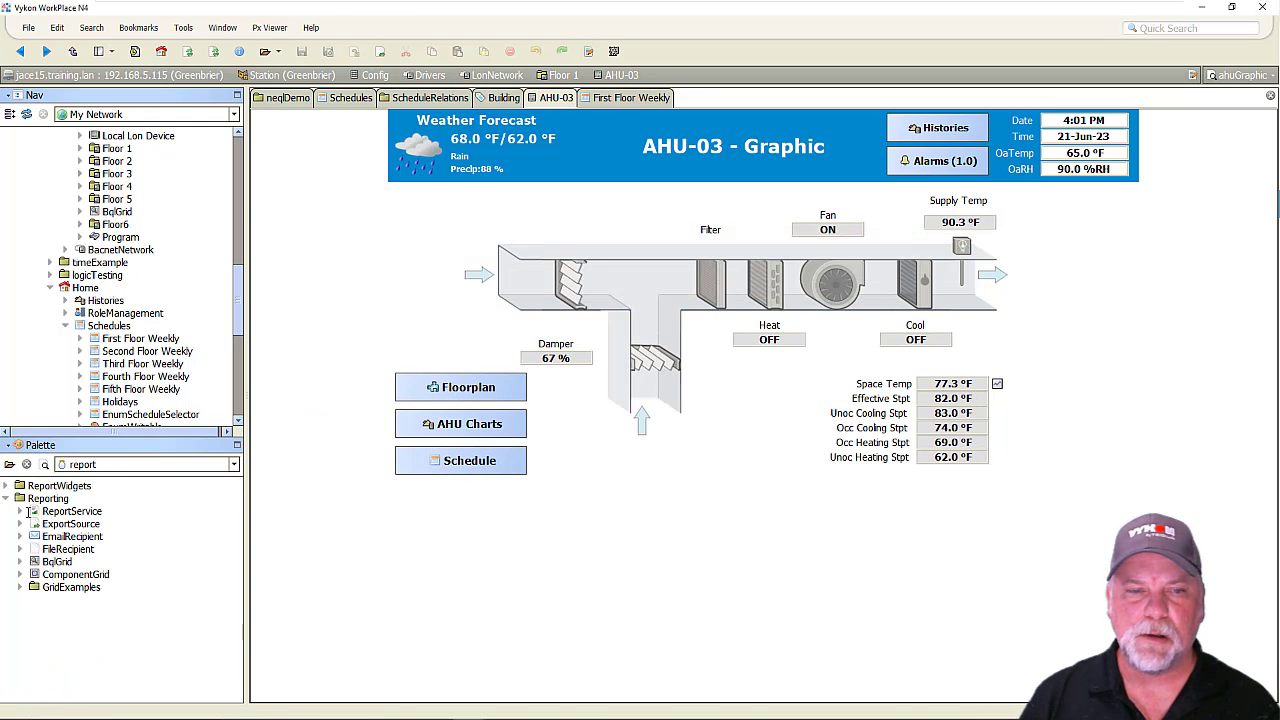
Copy the BqlGrid component from the Reporting palette folder into the station's Schedules folder, accepting the default name.
{"action": "left_click", "coordinate": [55, 563]}
{"action": "right_click", "coordinate": [55, 563]}
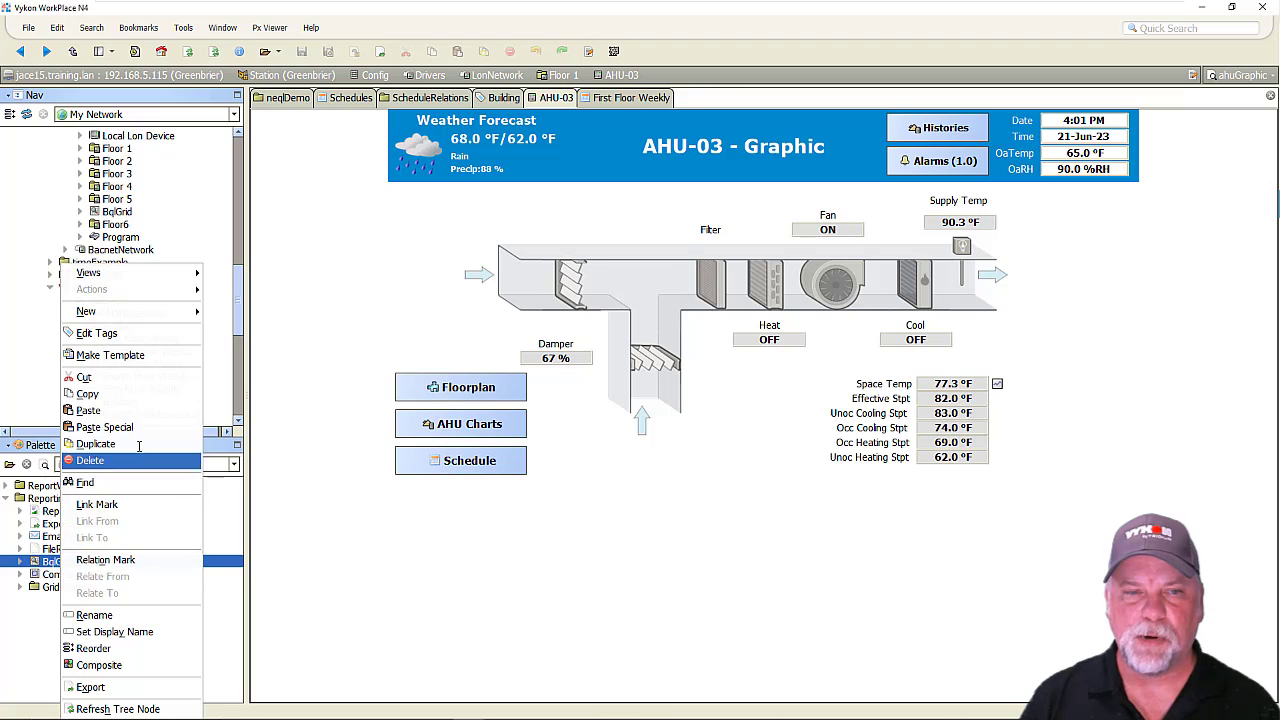
{"action": "left_click", "coordinate": [140, 398]}
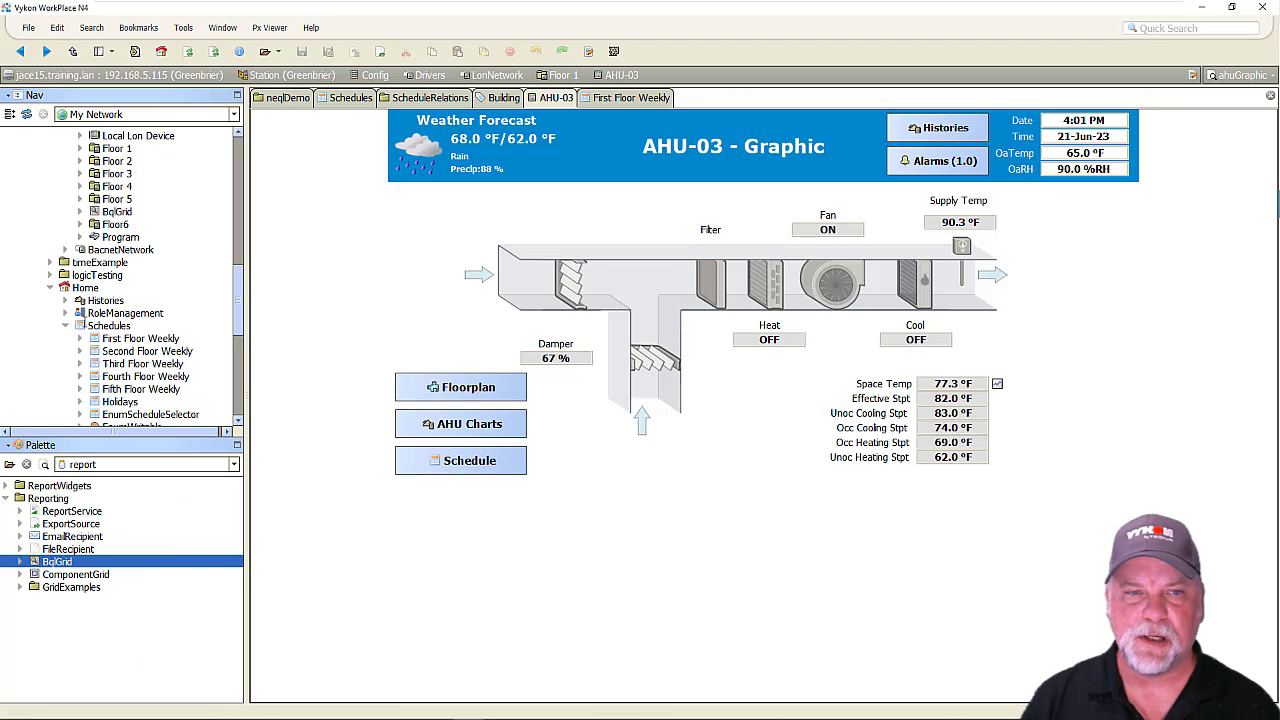
{"action": "right_click", "coordinate": [96, 322]}
{"action": "left_click", "coordinate": [185, 394]}
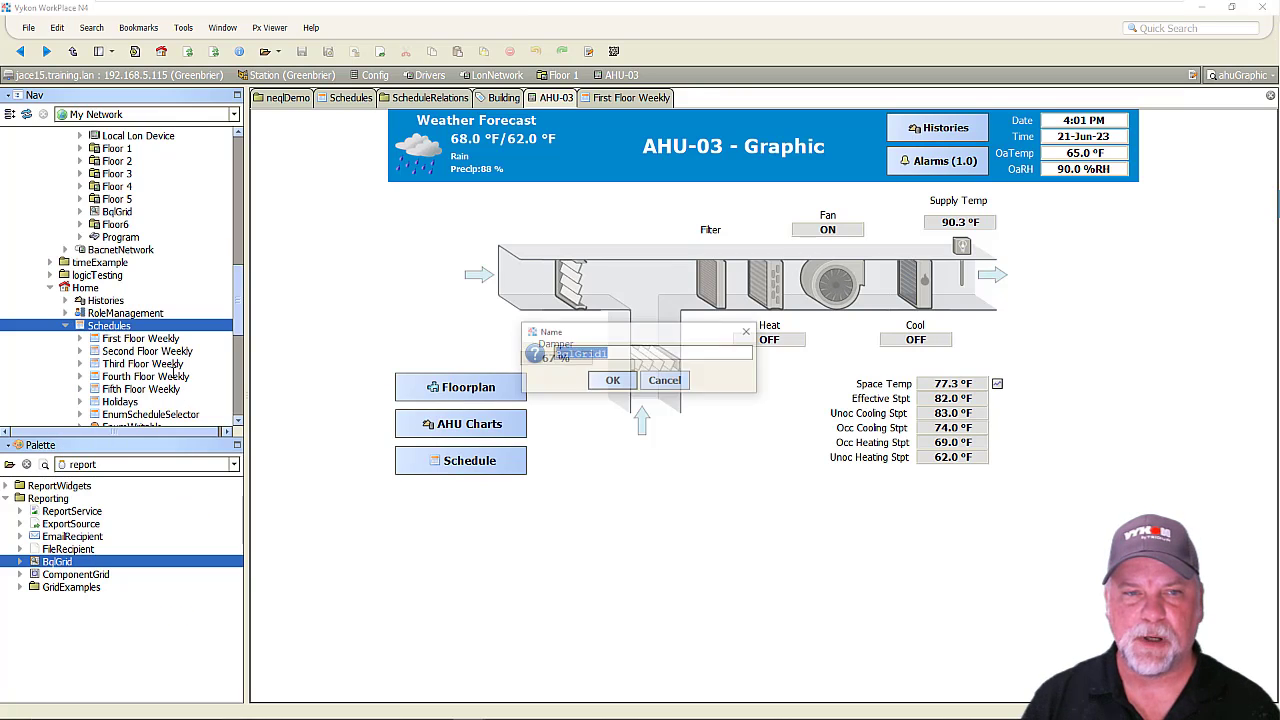
{"action": "key", "text": "Return"}
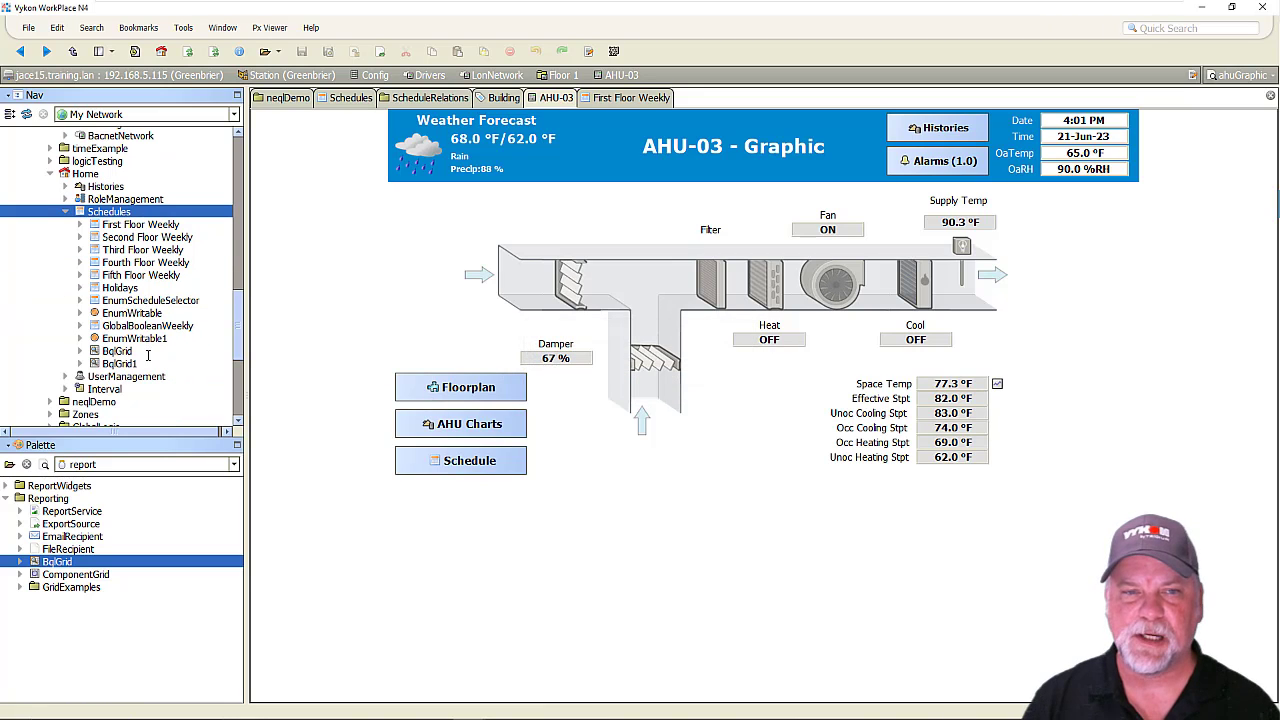
Open the AX Property Sheet of BqlGrid1 and choose the LonNetwork component under Drivers as its Query, using the Slot type.
{"action": "right_click", "coordinate": [114, 364]}
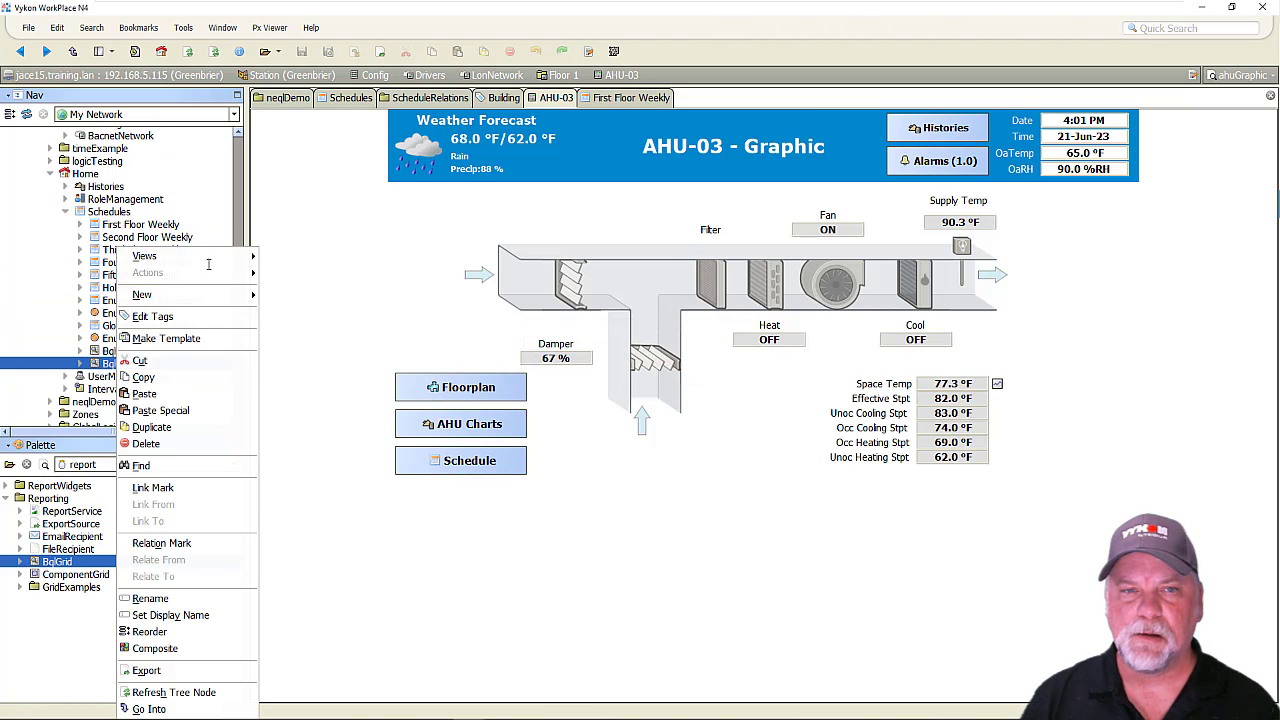
{"action": "mouse_move", "coordinate": [145, 256]}
{"action": "left_click", "coordinate": [314, 308]}
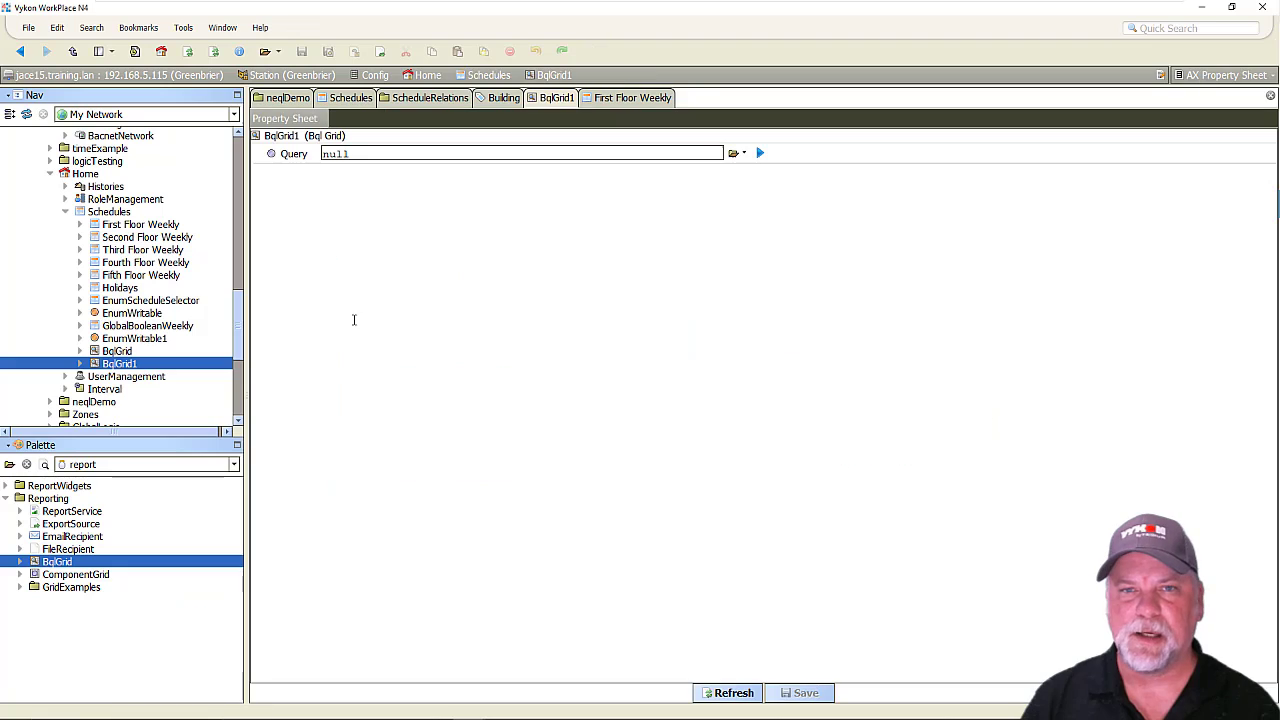
{"action": "double_click", "coordinate": [378, 153]}
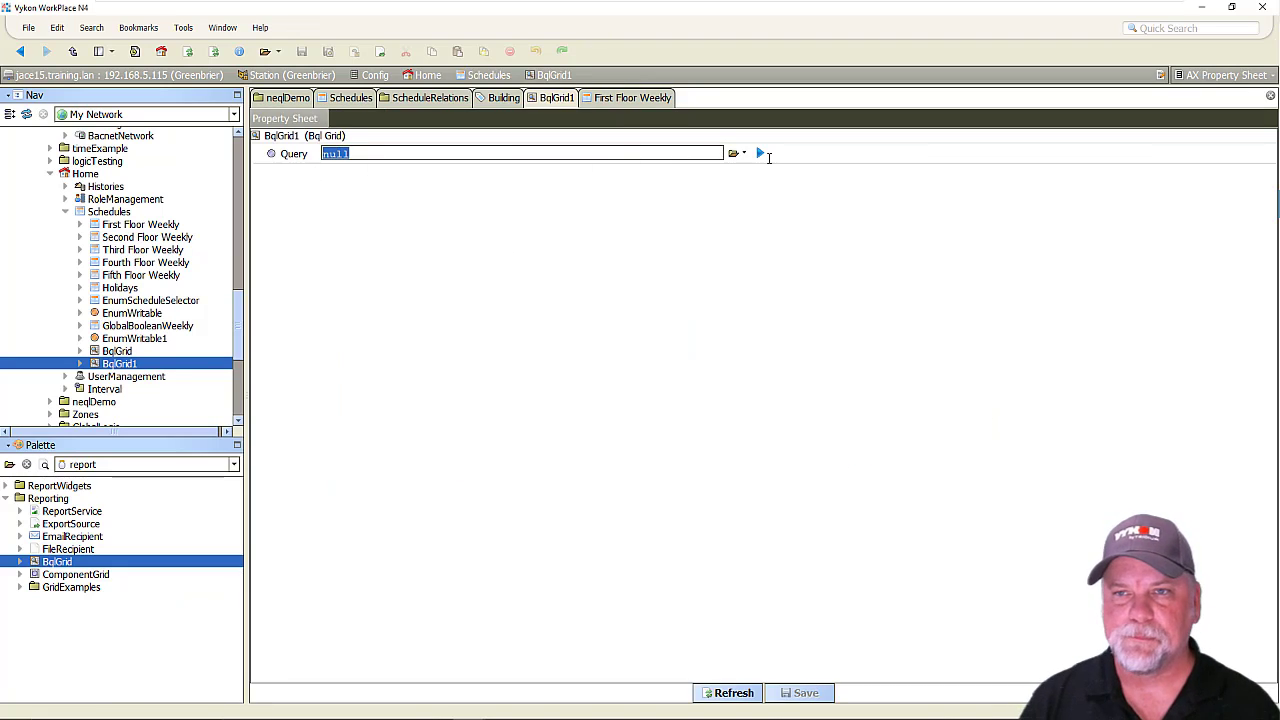
{"action": "left_click", "coordinate": [743, 153]}
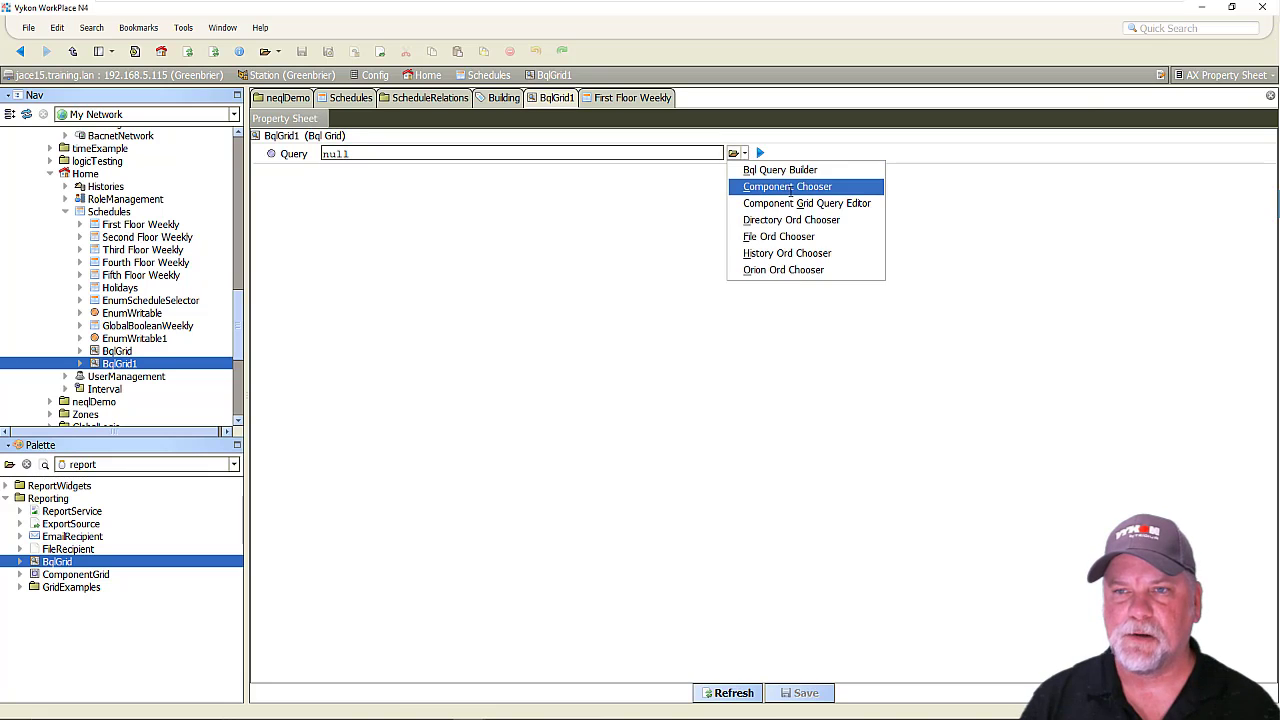
{"action": "left_click", "coordinate": [790, 187]}
{"action": "left_click", "coordinate": [561, 307]}
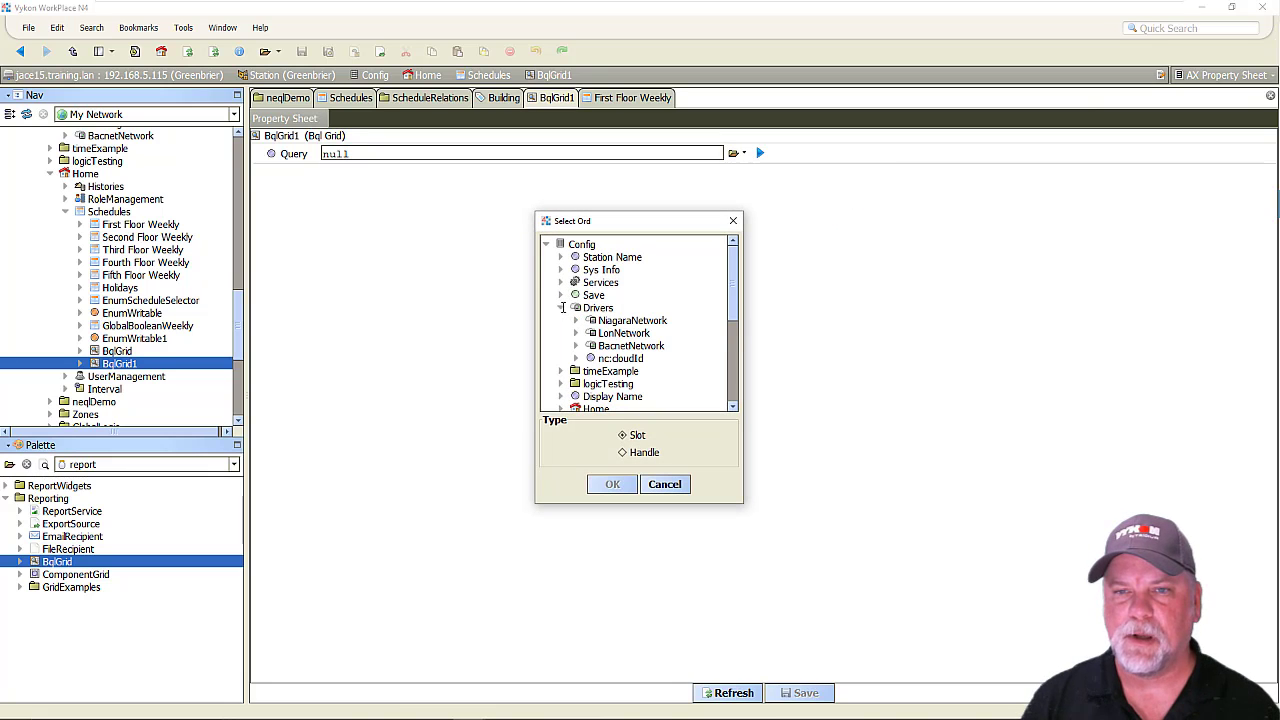
{"action": "left_click", "coordinate": [617, 333]}
{"action": "left_click", "coordinate": [613, 484]}
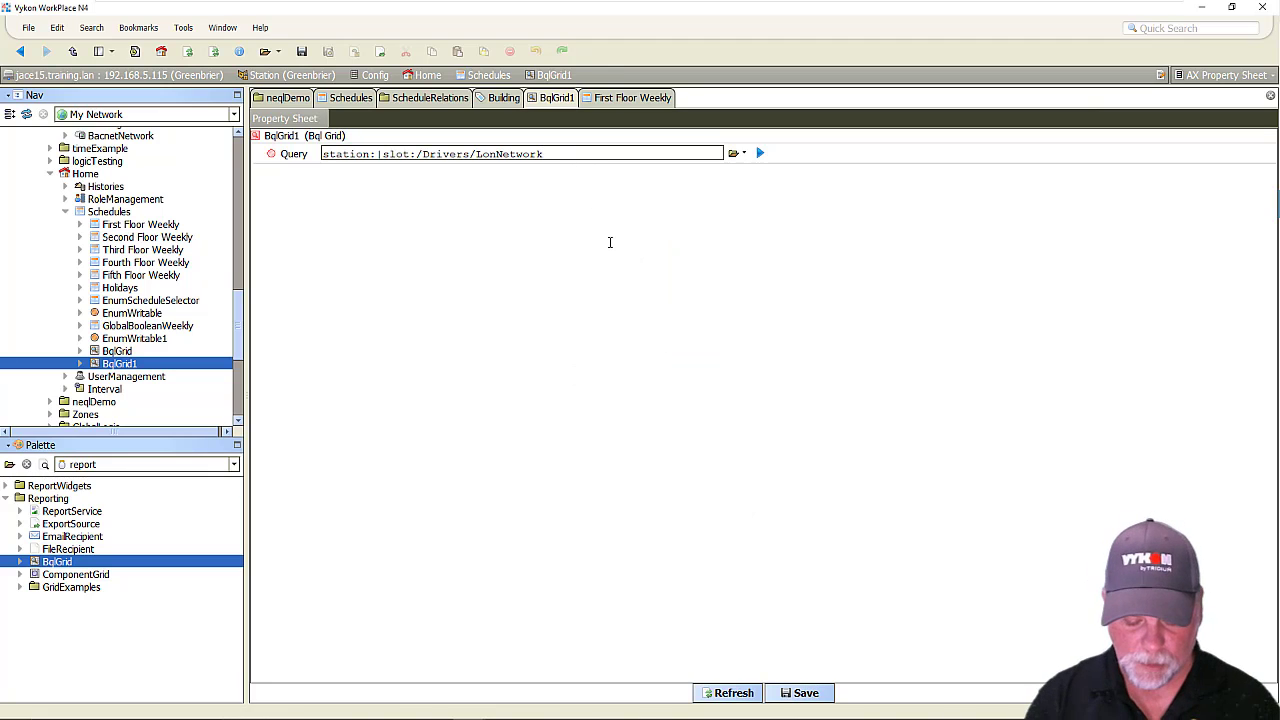
Append "|neql:hs:occupied and hs:cmd" to the Query, save it, and test-run it before returning to the property sheet.
{"action": "type", "text": "|neql:"}
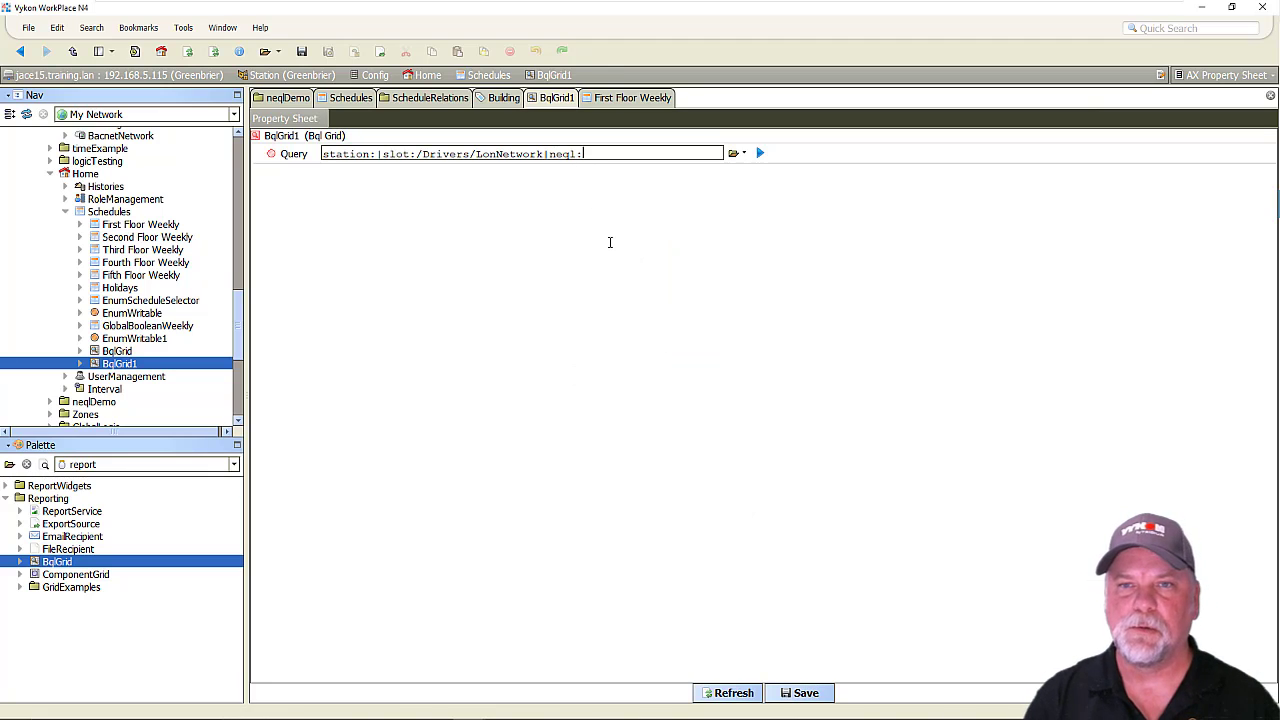
{"action": "type", "text": "hs:o"}
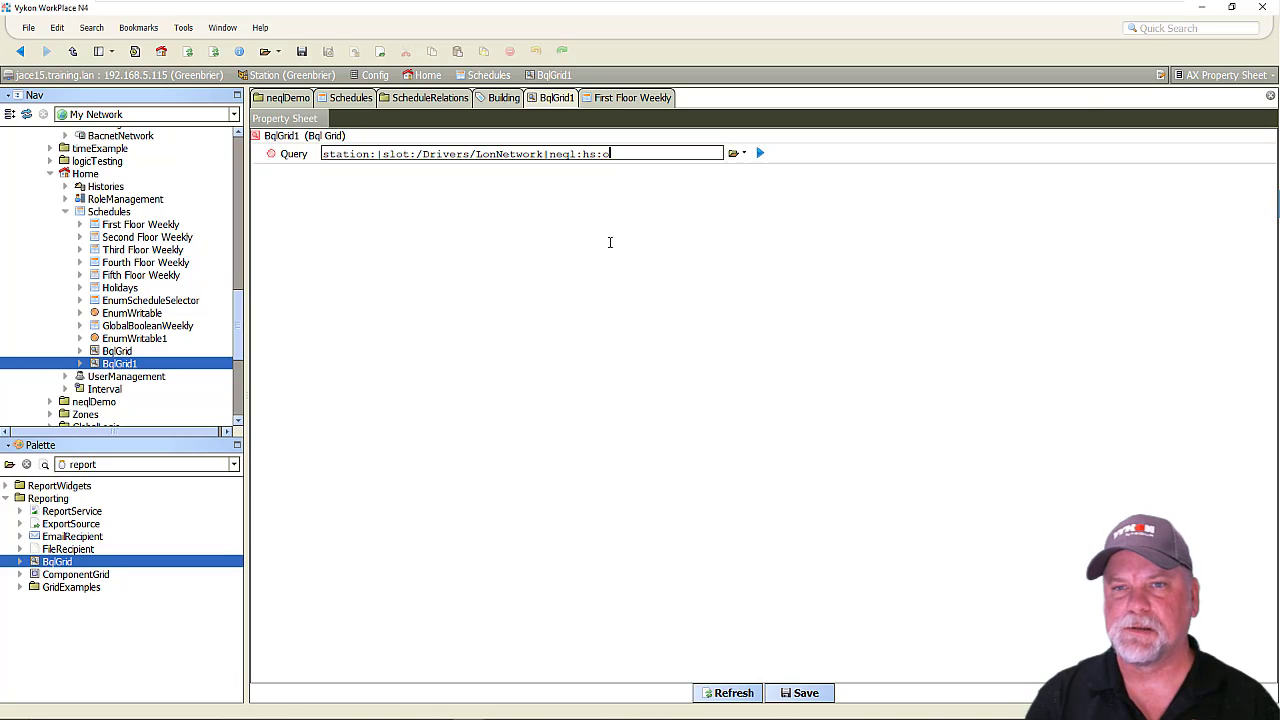
{"action": "type", "text": "ccupied and "}
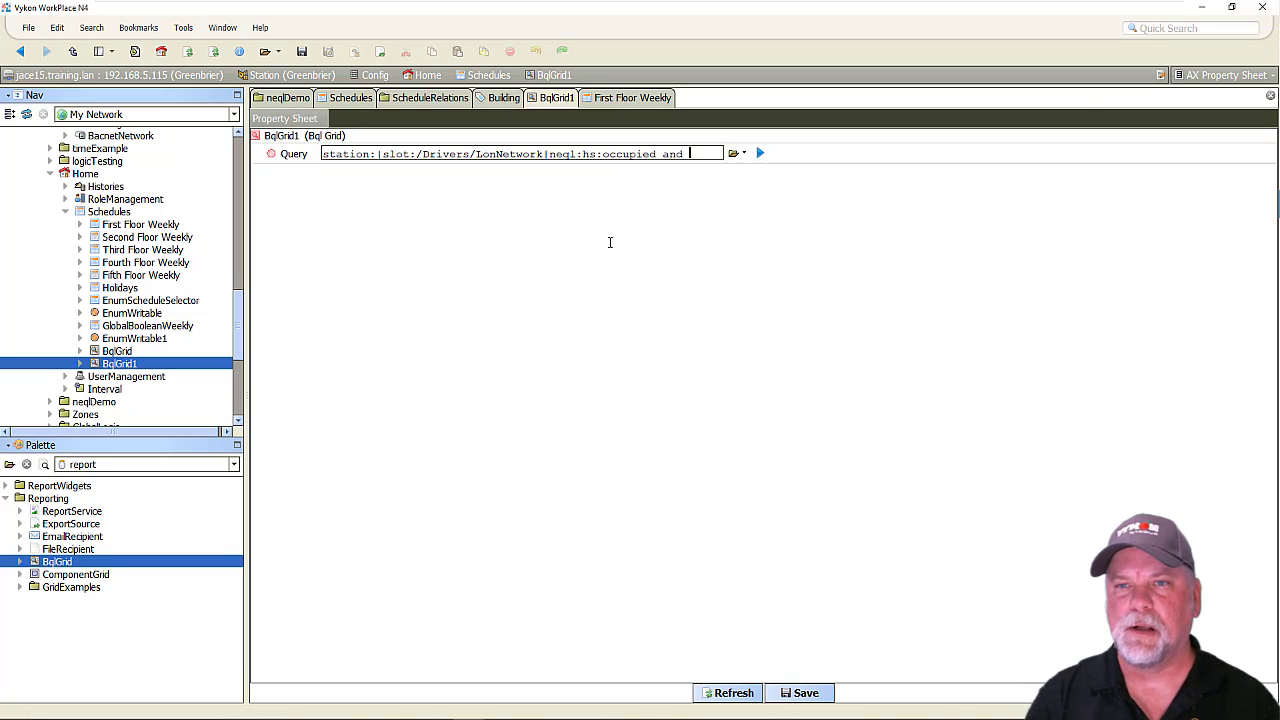
{"action": "type", "text": "hs:cmd"}
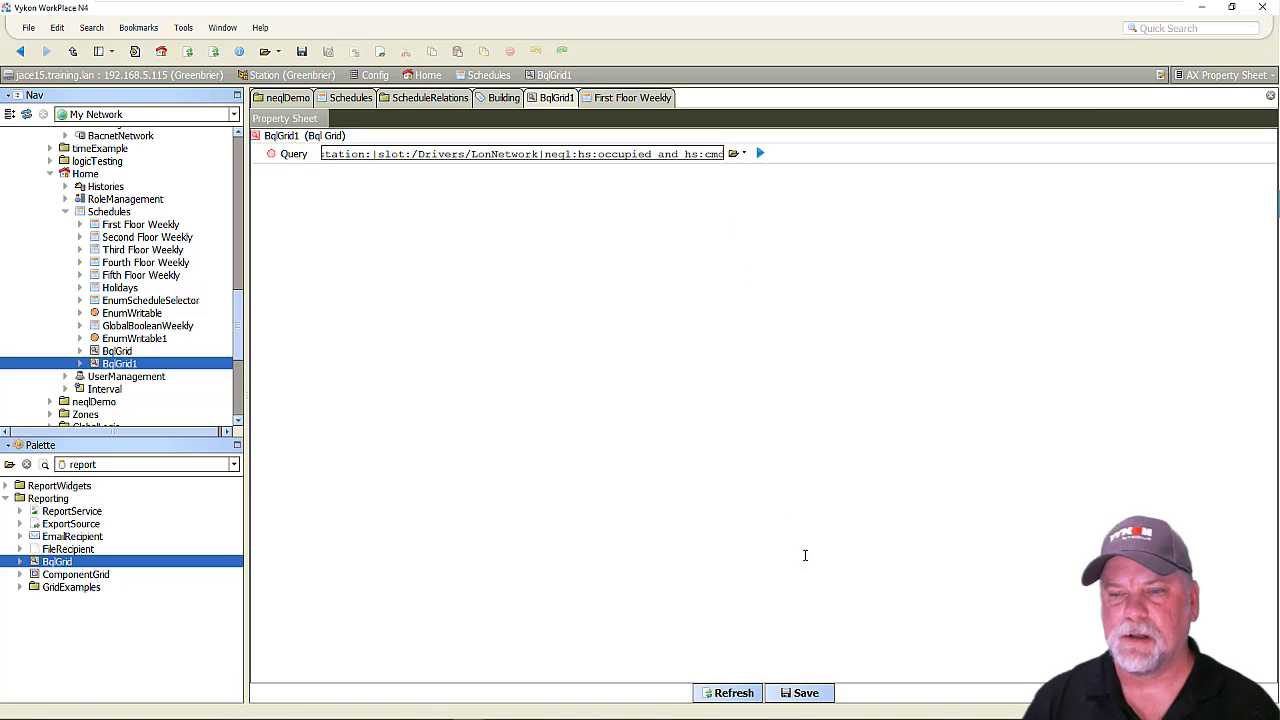
{"action": "left_click", "coordinate": [815, 693]}
{"action": "left_click", "coordinate": [763, 156]}
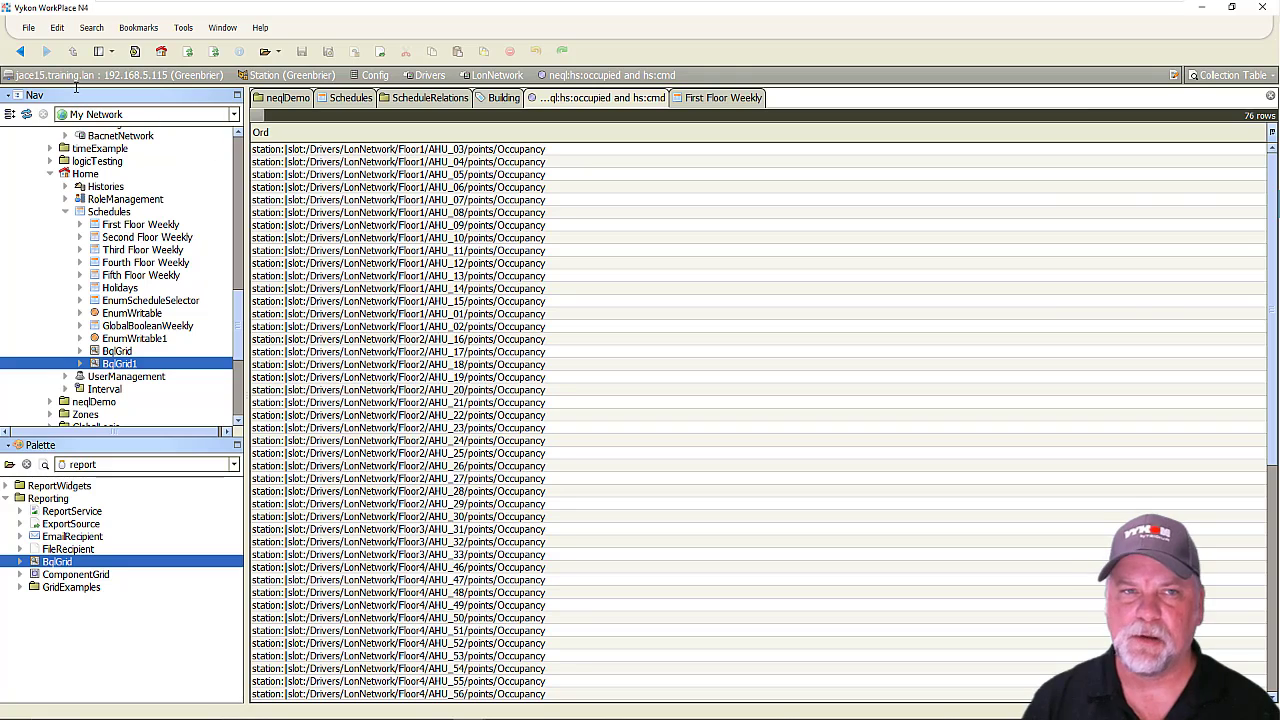
{"action": "left_click", "coordinate": [20, 51]}
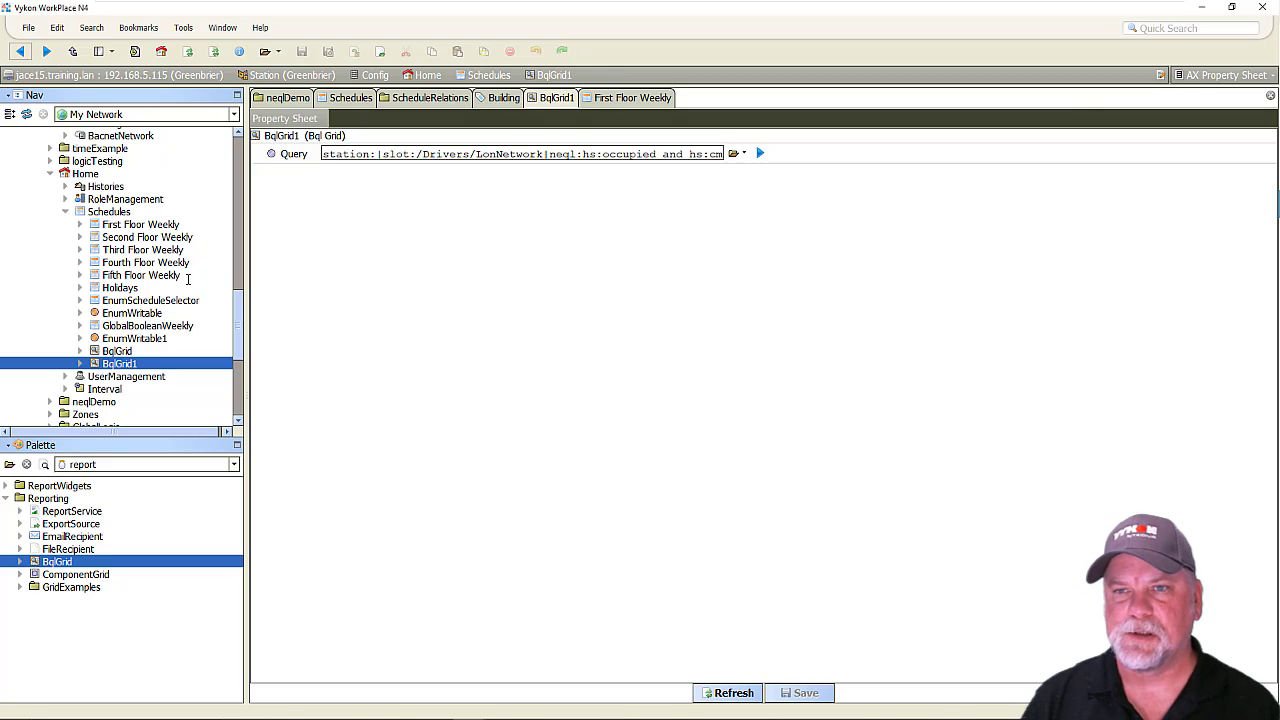
Extend the end of the BqlGrid1 Query with " and b:scheduleRef<-".
{"action": "left_click", "coordinate": [125, 226]}
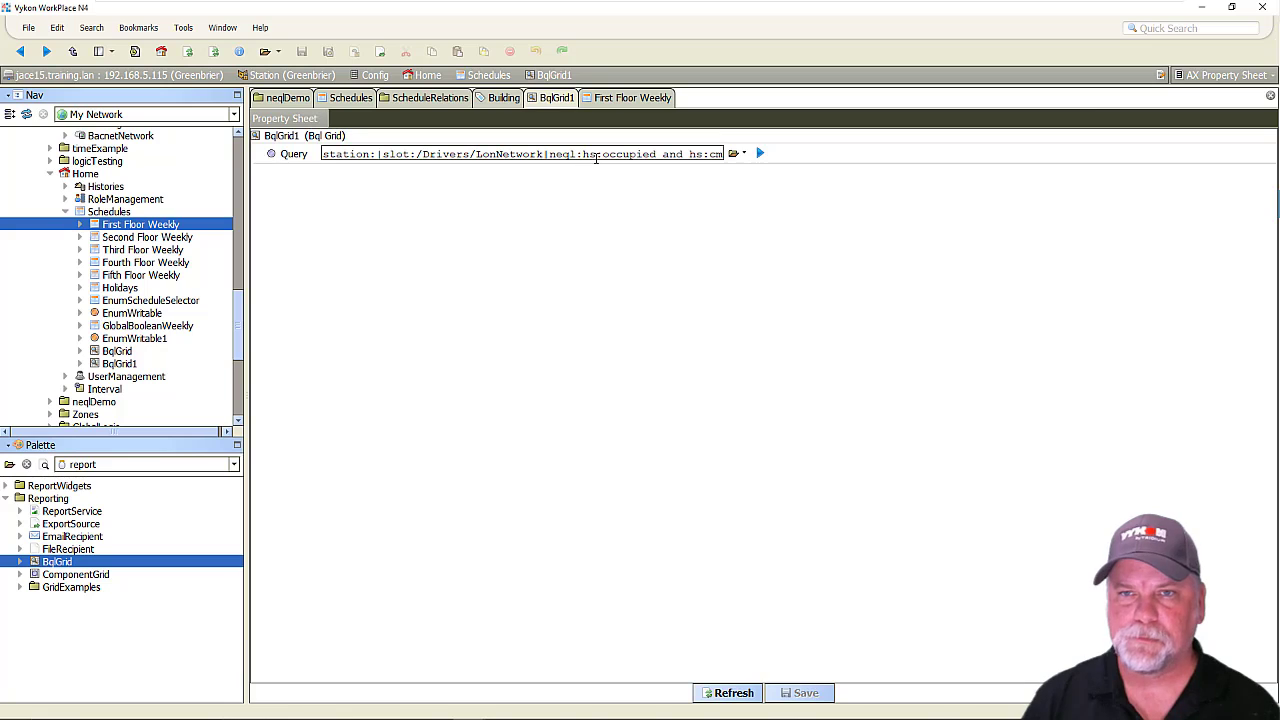
{"action": "key", "text": "End"}
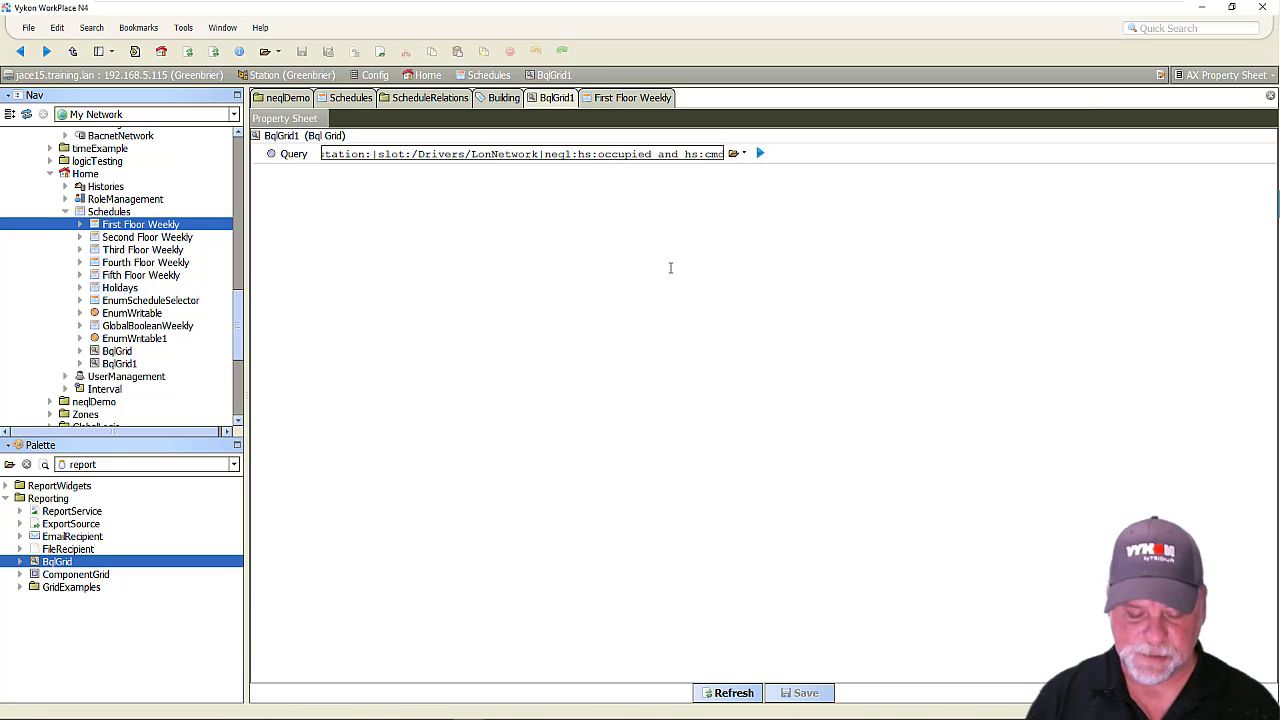
{"action": "type", "text": "and hs:"}
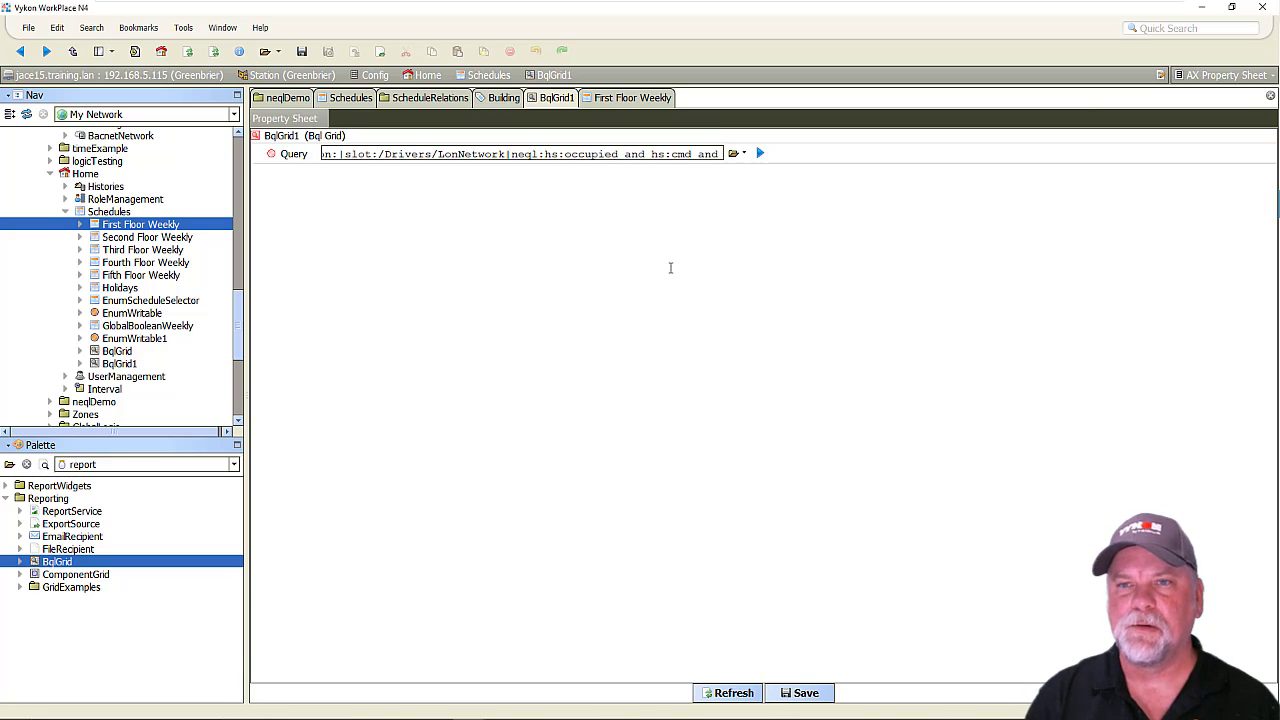
{"action": "type", "text": "schedule"}
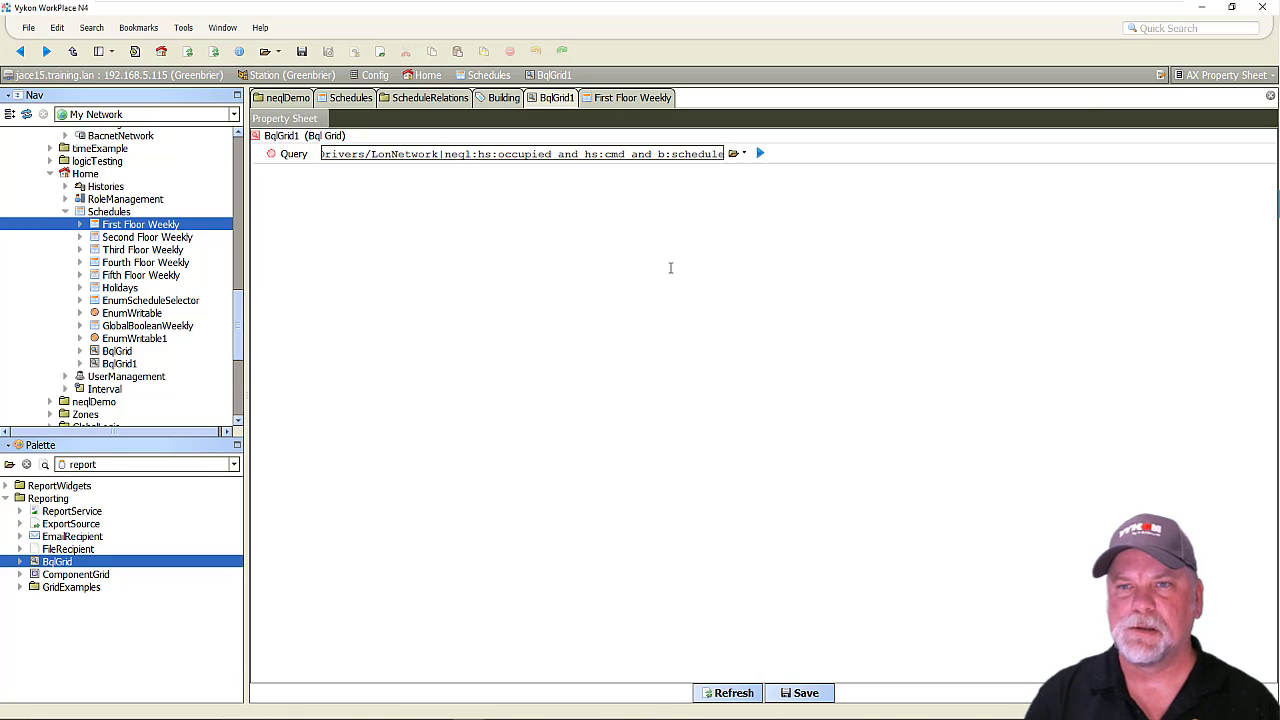
{"action": "type", "text": "Ref<-"}
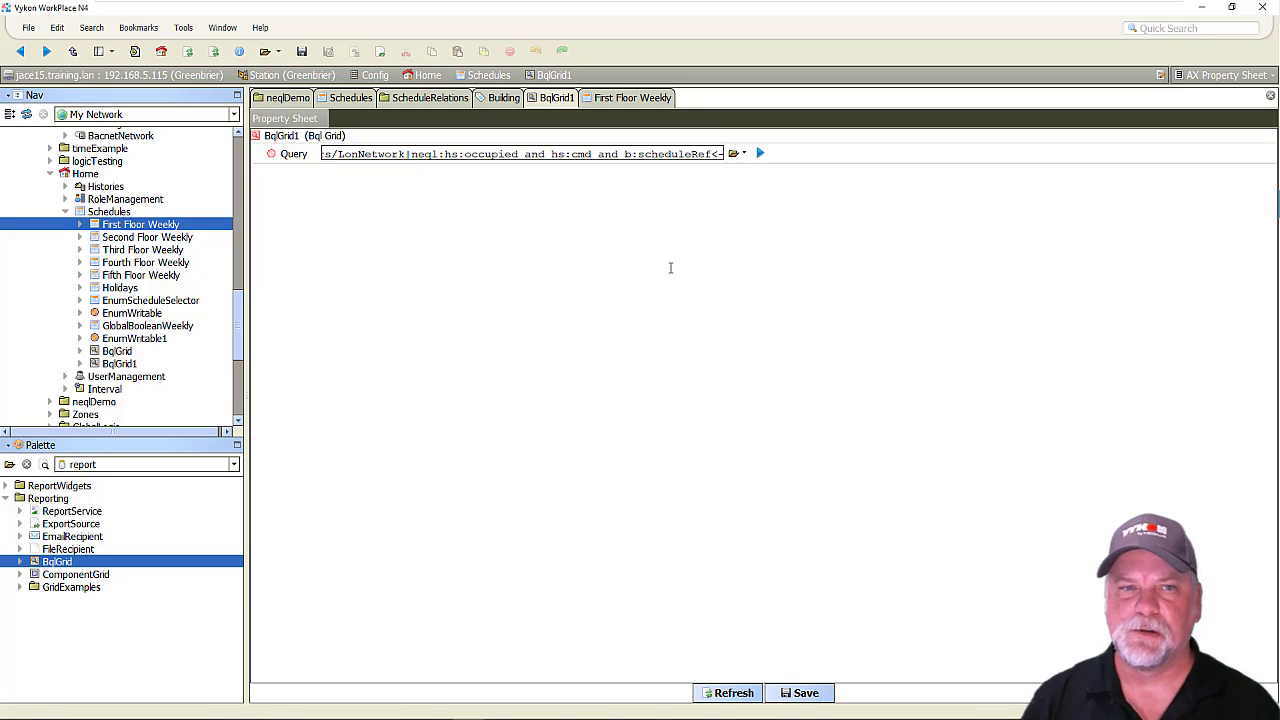
Examine AHU-03's Occupancy point and the five floor weekly schedules in the station tree as ends of the scheduleRef relation.
{"action": "scroll", "coordinate": [148, 281], "scroll_direction": "up", "scroll_amount": 7}
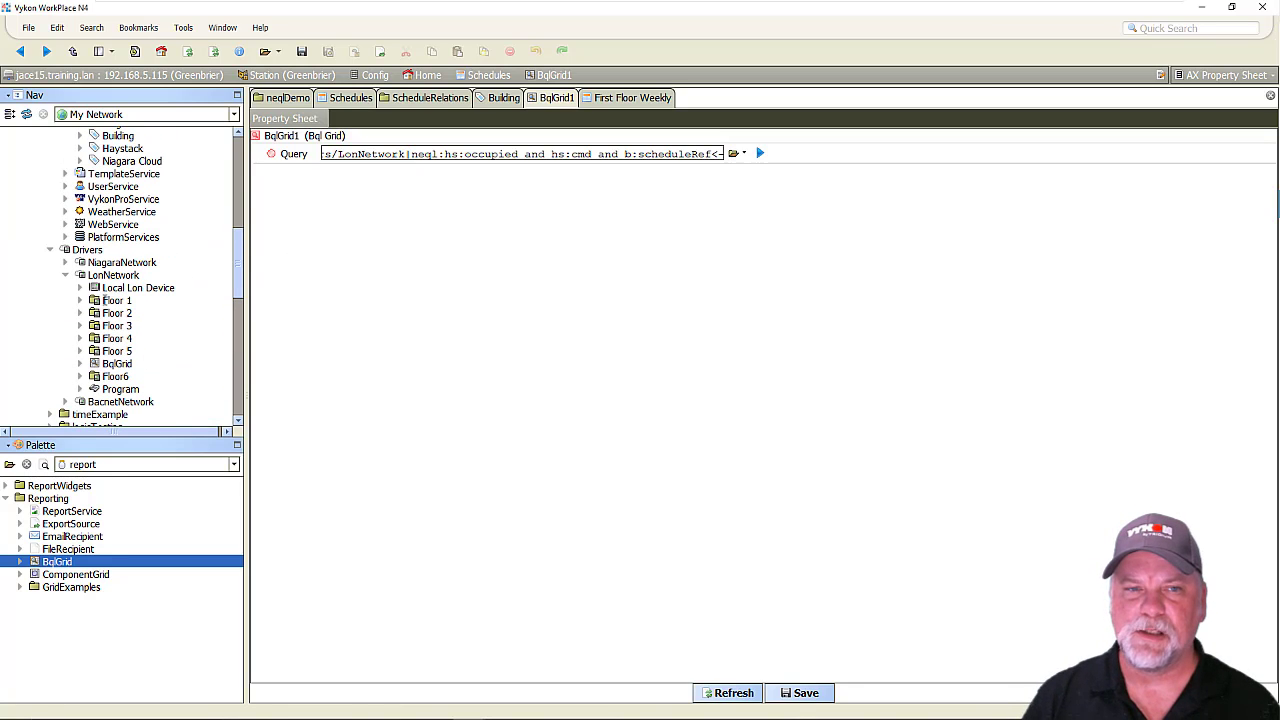
{"action": "left_click", "coordinate": [80, 300]}
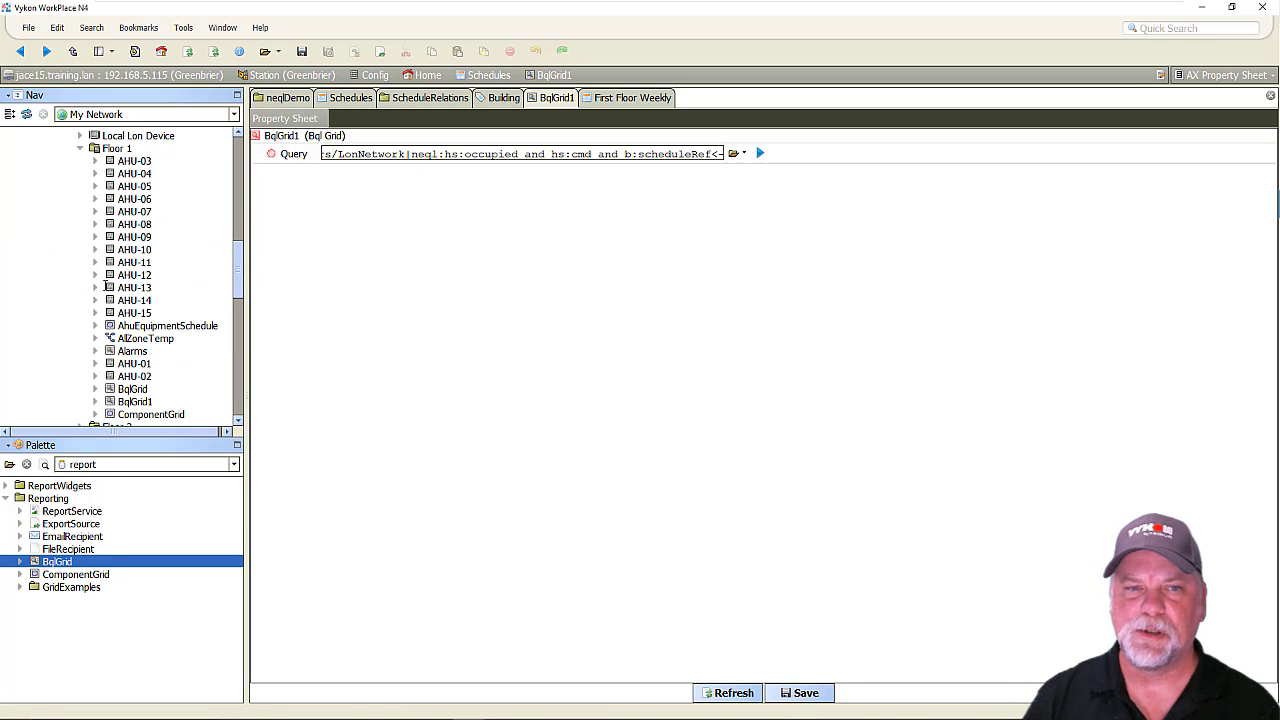
{"action": "left_click", "coordinate": [95, 161]}
{"action": "left_click", "coordinate": [171, 313]}
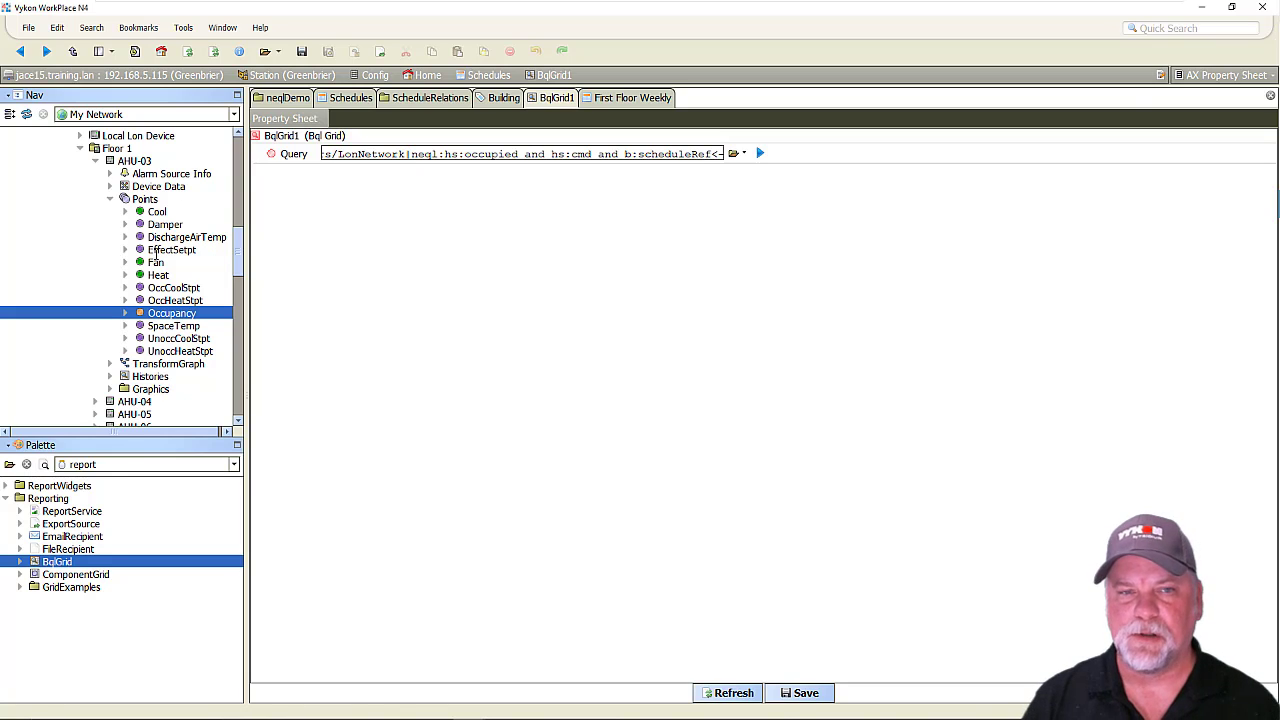
{"action": "scroll", "coordinate": [156, 262], "scroll_direction": "down", "scroll_amount": 10}
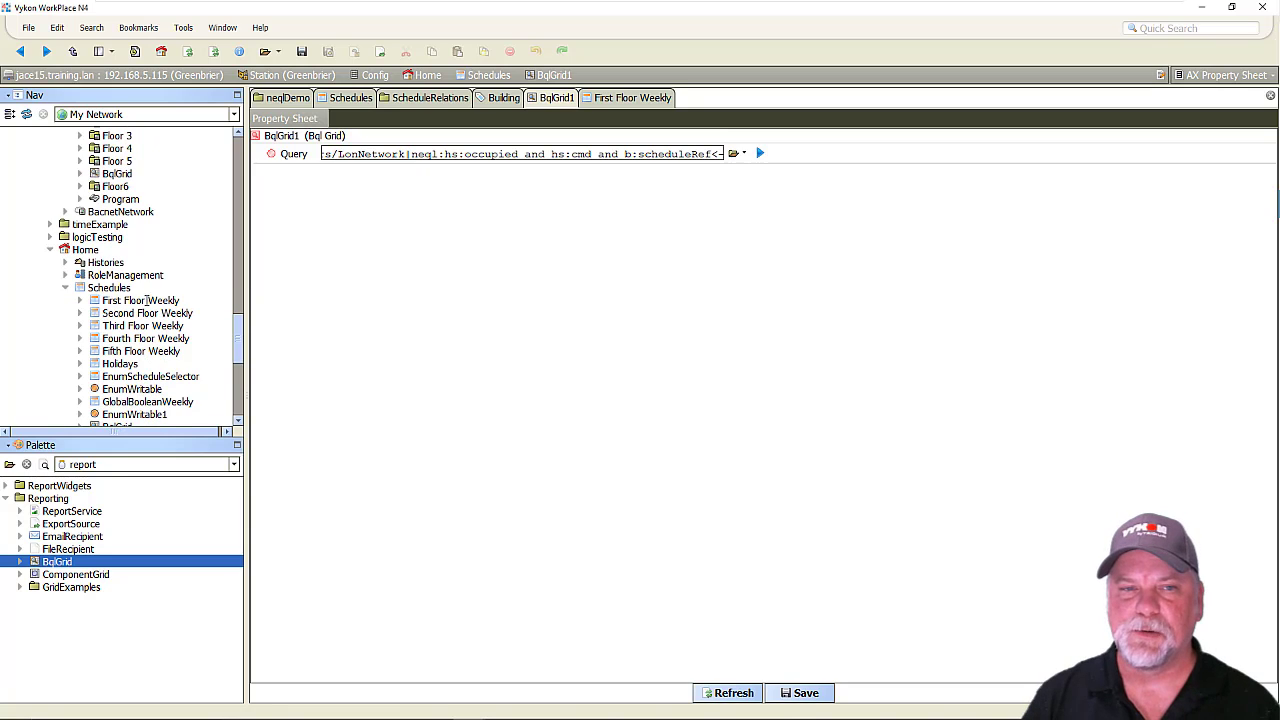
{"action": "left_click", "coordinate": [147, 300]}
{"action": "scroll", "coordinate": [148, 302], "scroll_direction": "down", "scroll_amount": 2}
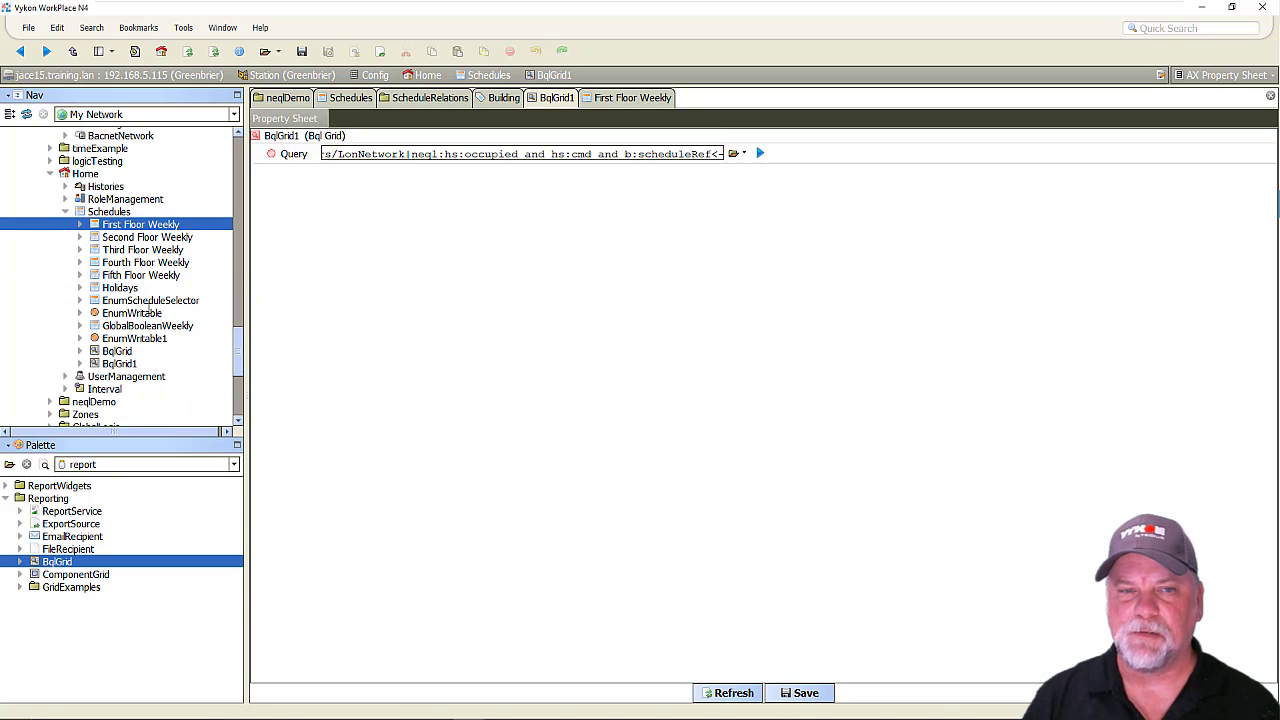
{"action": "left_click", "coordinate": [148, 275], "text": "shift"}
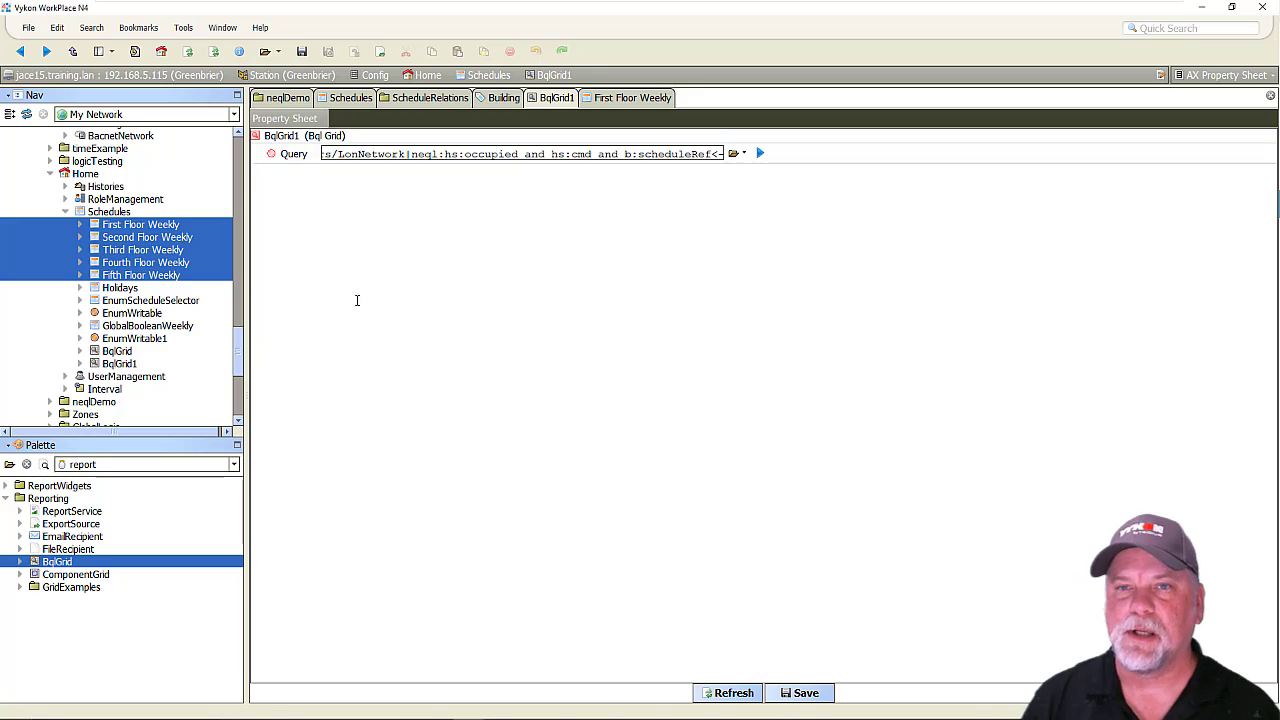
Complete the Query with "n:name='FirstFloorWeekly'" after the scheduleRef relation, then save and run it.
{"action": "left_click", "coordinate": [713, 155]}
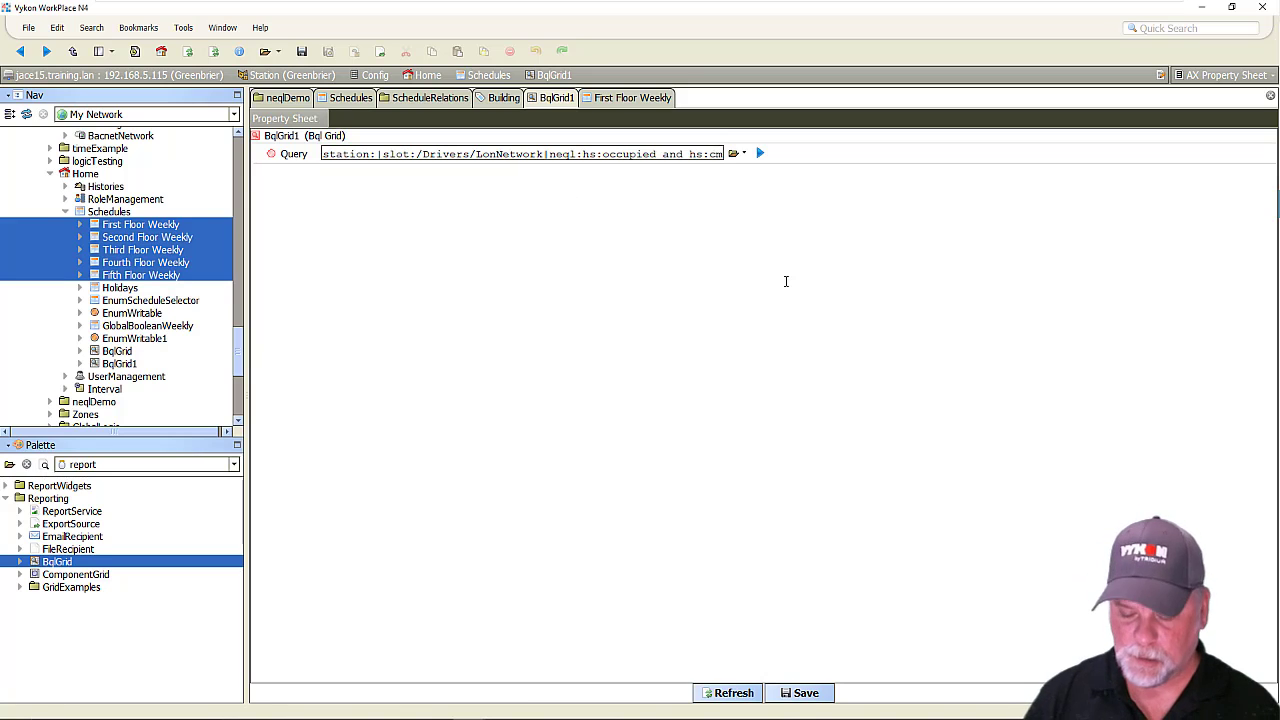
{"action": "key", "text": "End"}
{"action": "type", "text": "n:name"}
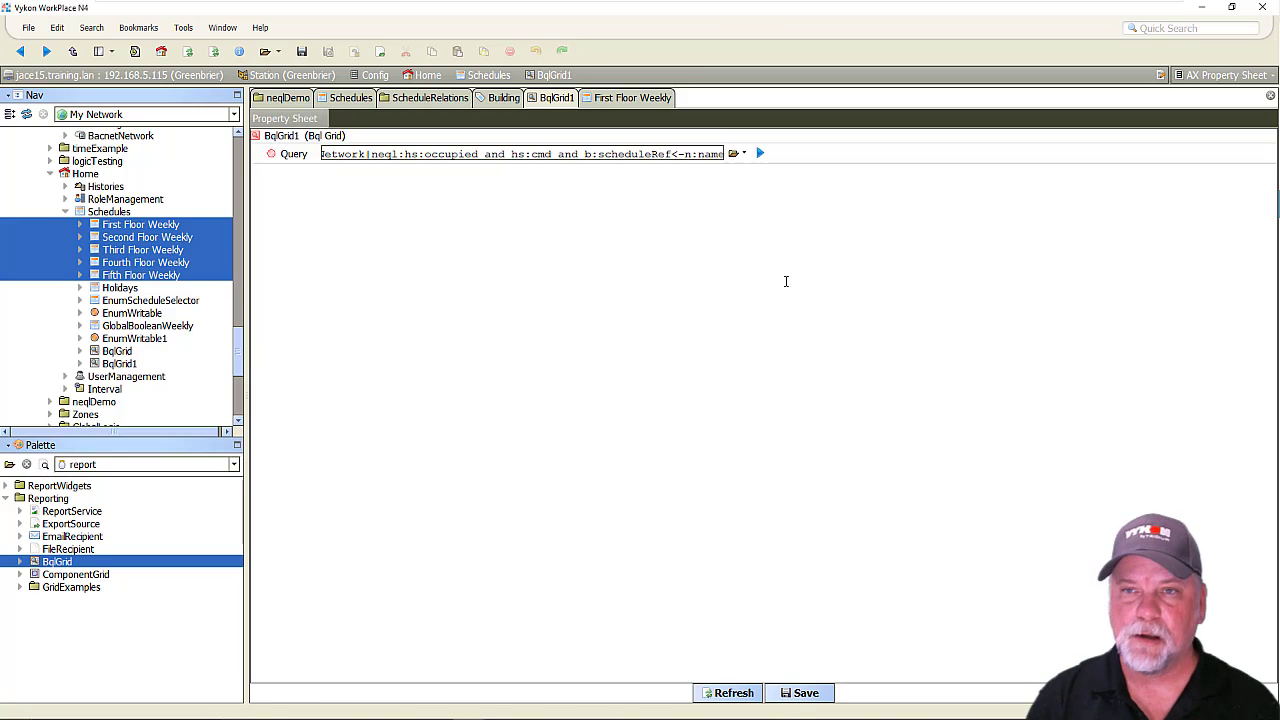
{"action": "type", "text": "='"}
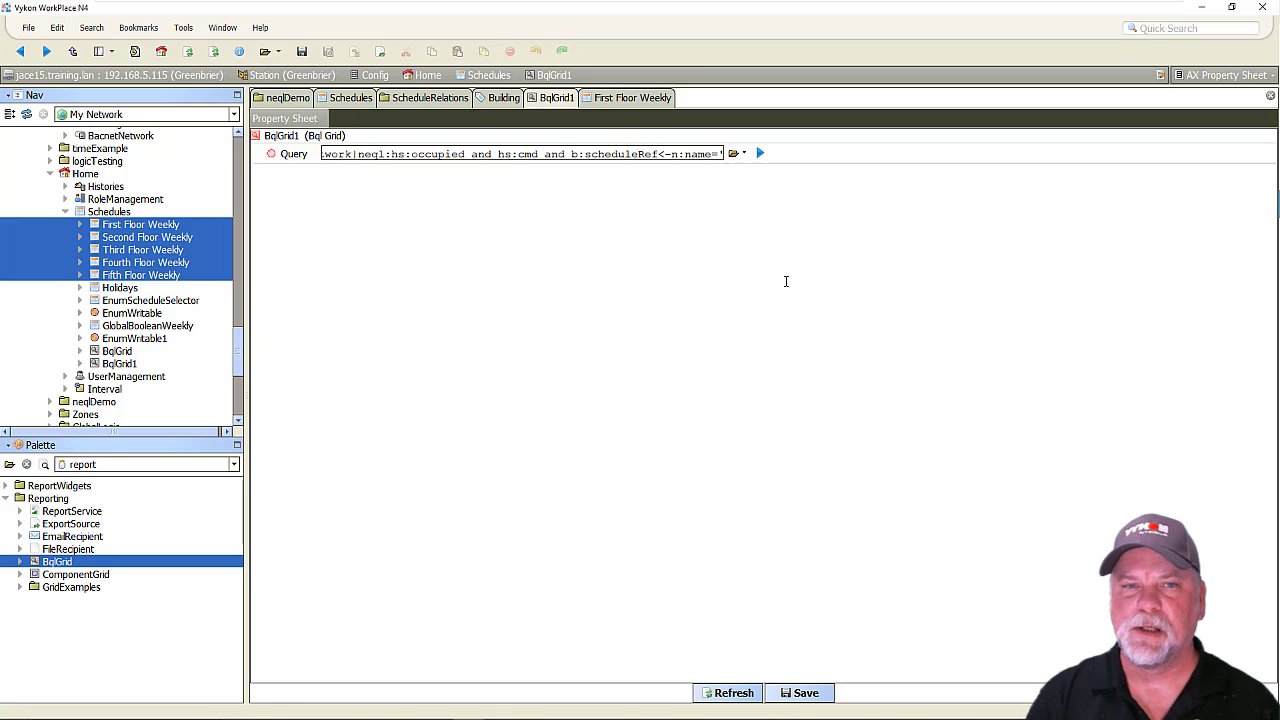
{"action": "type", "text": "FirstFlo"}
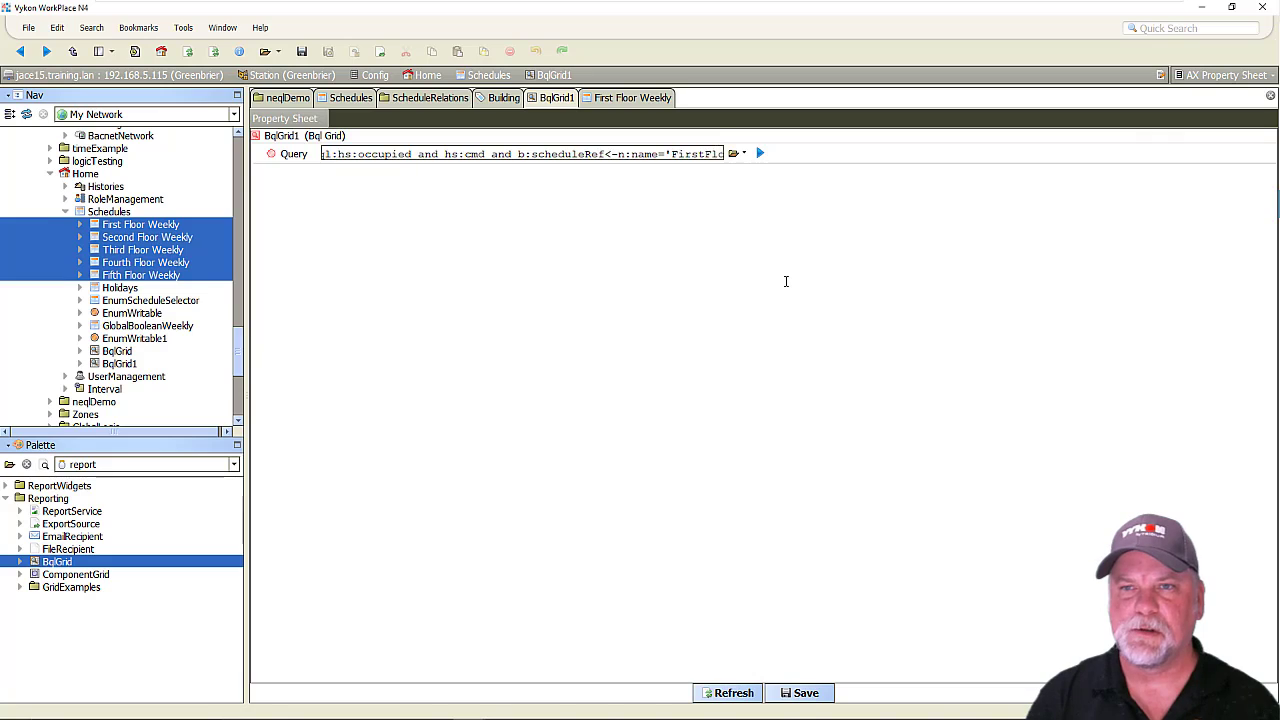
{"action": "type", "text": "orWee"}
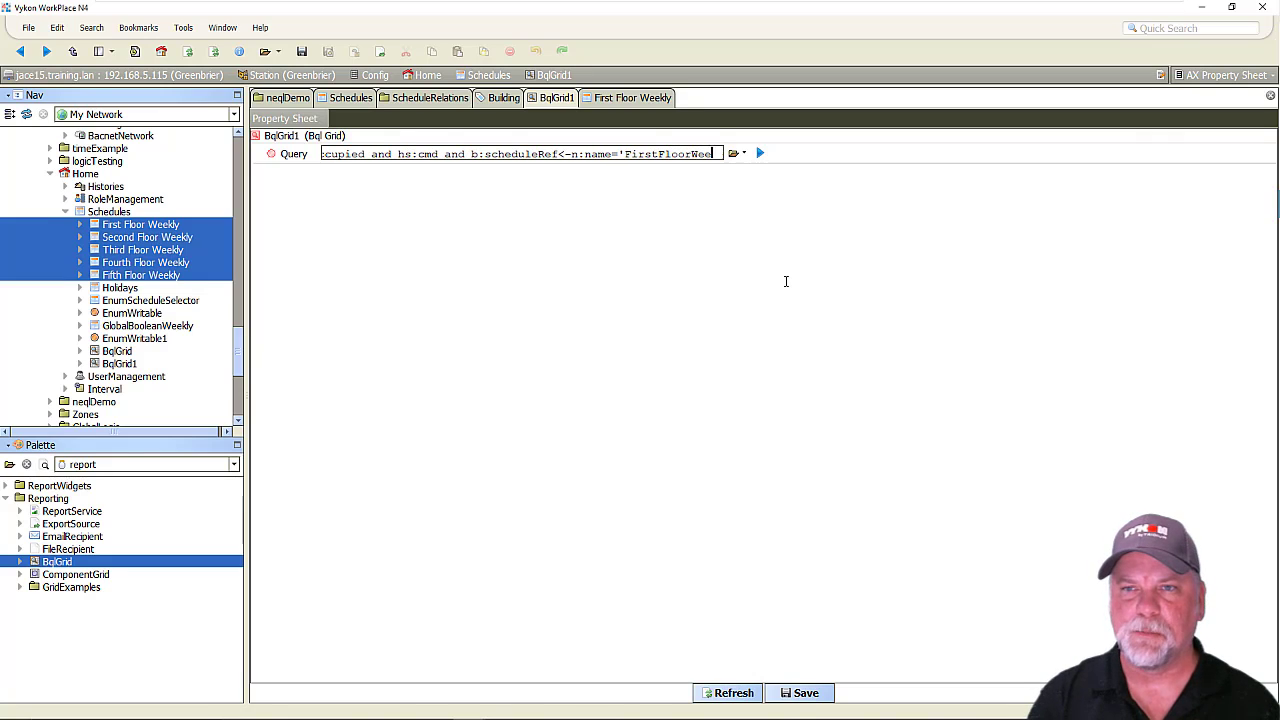
{"action": "type", "text": "kly'"}
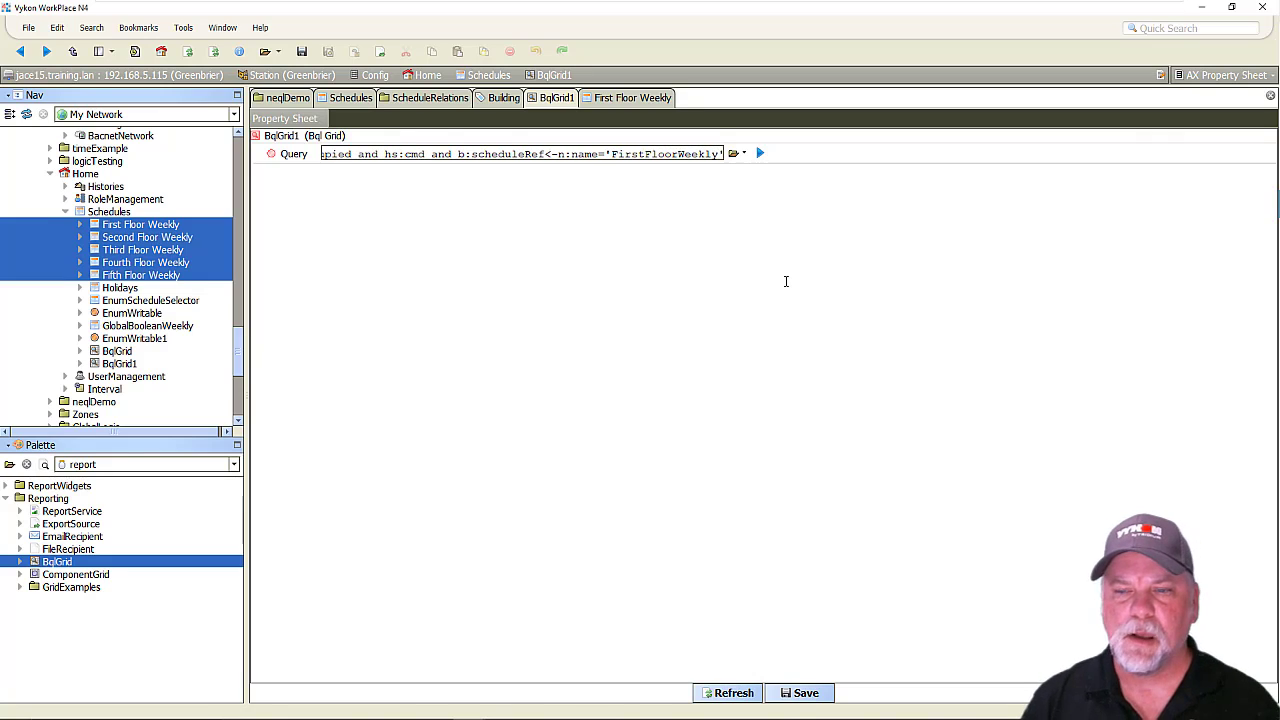
{"action": "left_click", "coordinate": [800, 693]}
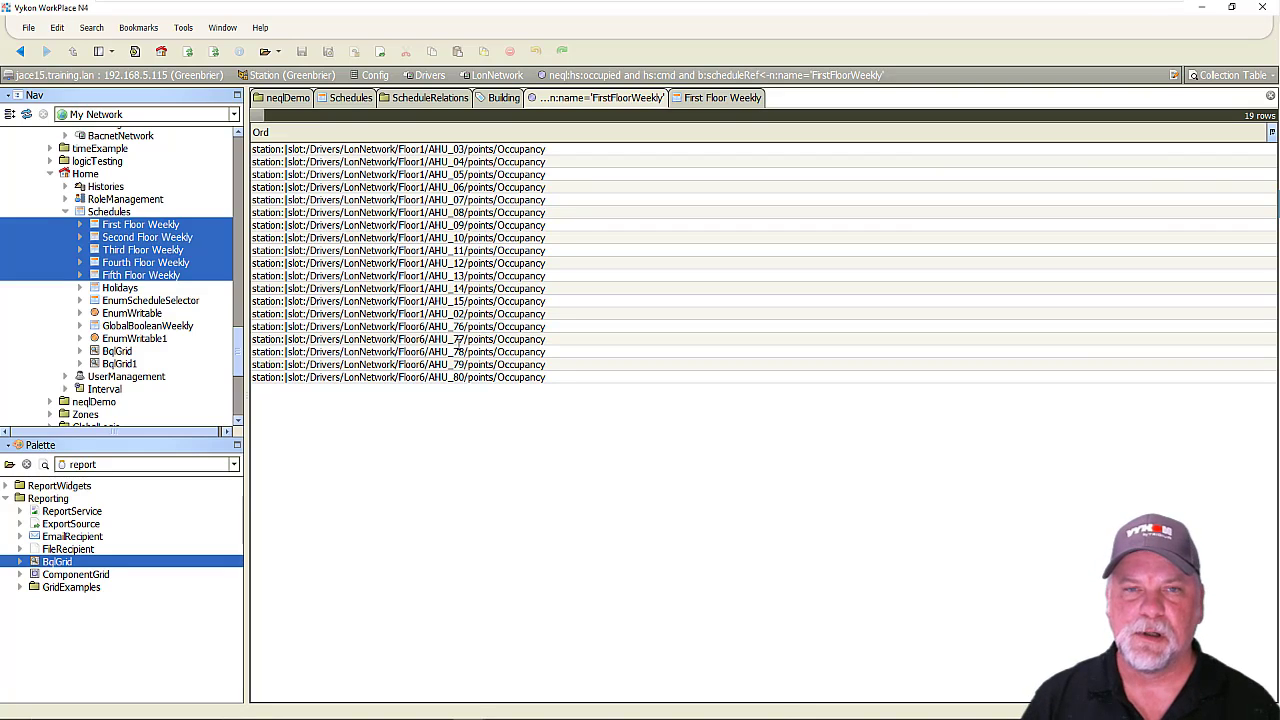
Return to the BqlGrid1 property sheet, check the grid in the AX Grid Table view, and go back to the property sheet.
{"action": "left_click", "coordinate": [158, 225]}
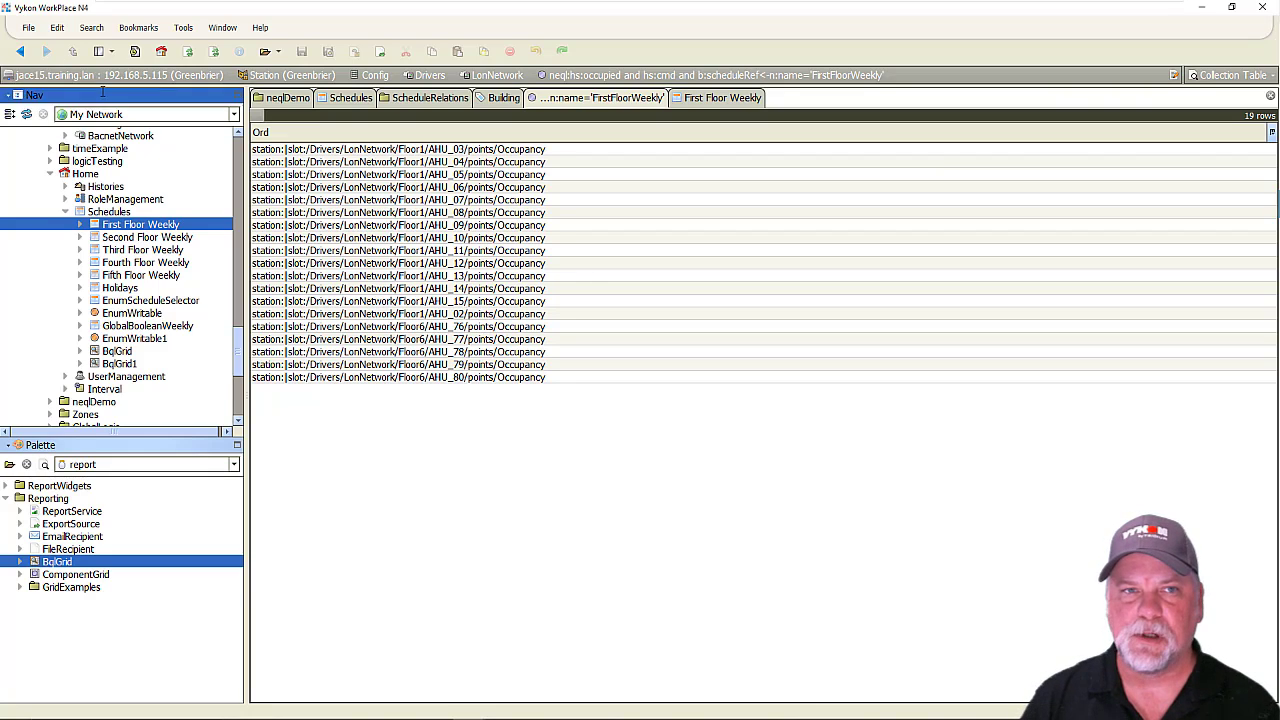
{"action": "left_click", "coordinate": [20, 51]}
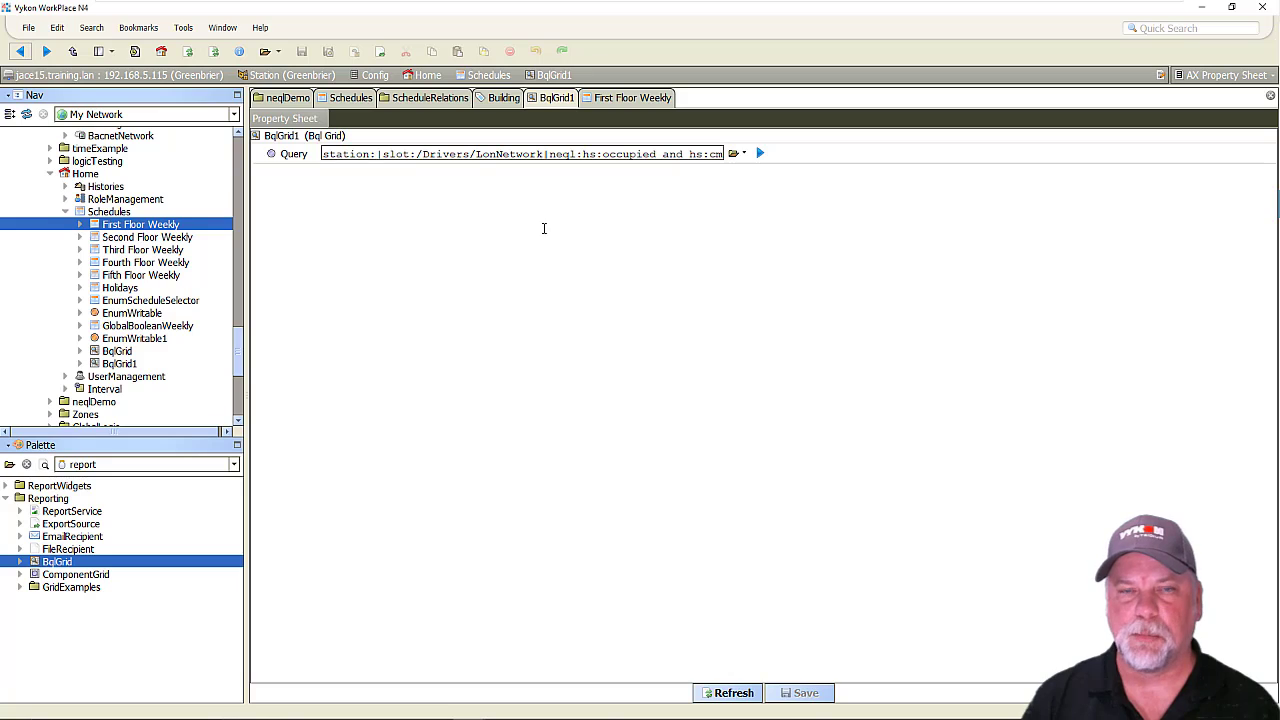
{"action": "left_click", "coordinate": [1220, 76]}
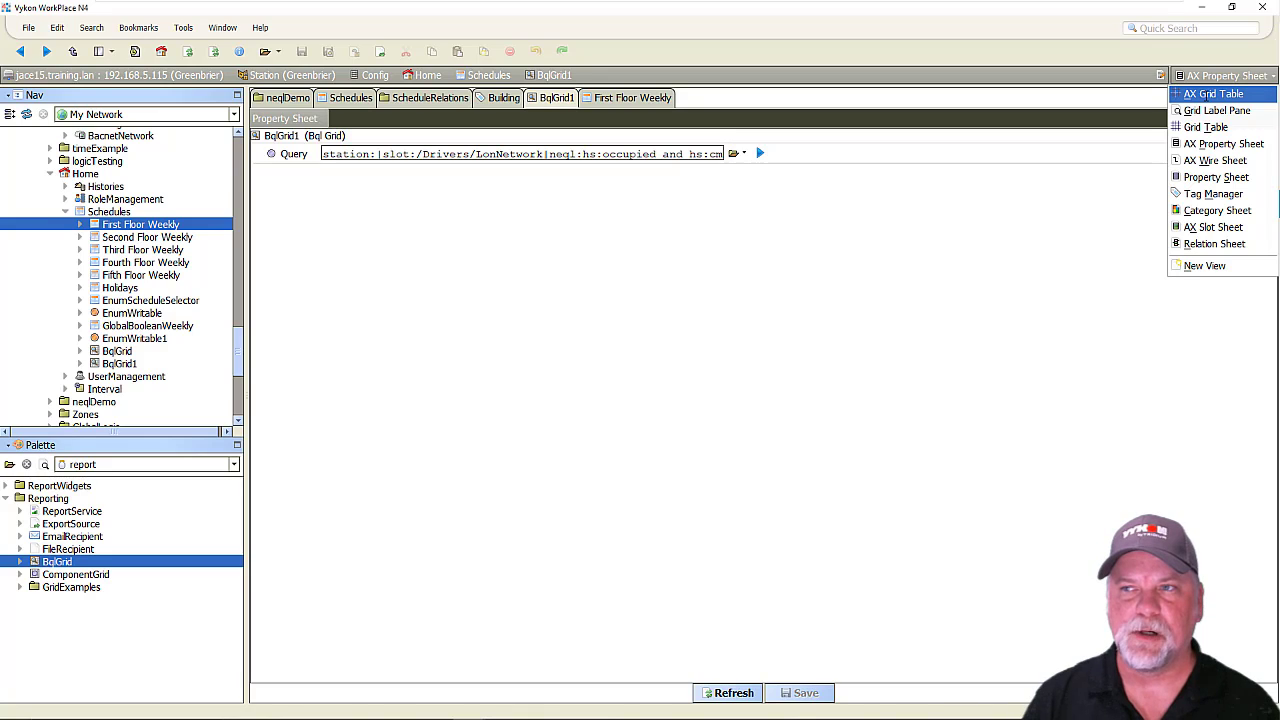
{"action": "left_click", "coordinate": [1206, 96]}
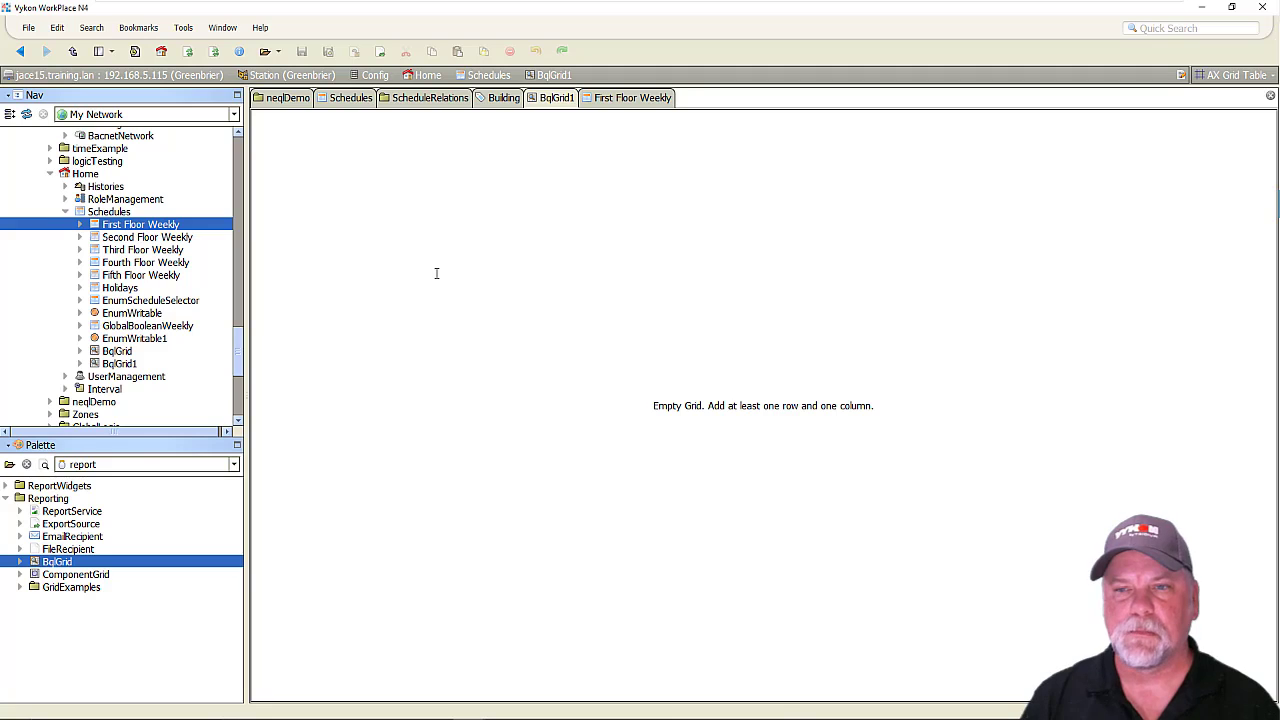
{"action": "left_click", "coordinate": [20, 51]}
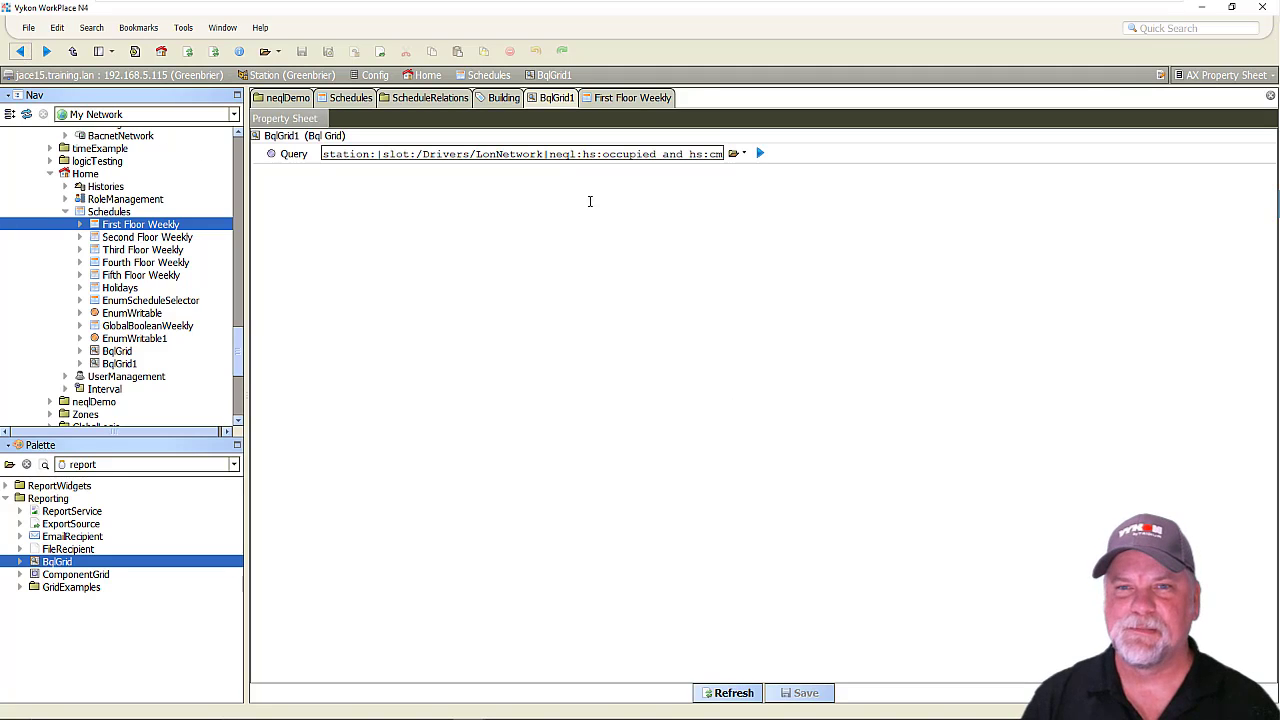
Append "|bql:select parent.parent.displayName as 'Equipment'" to the end of the BqlGrid1 Query.
{"action": "triple_click", "coordinate": [579, 156]}
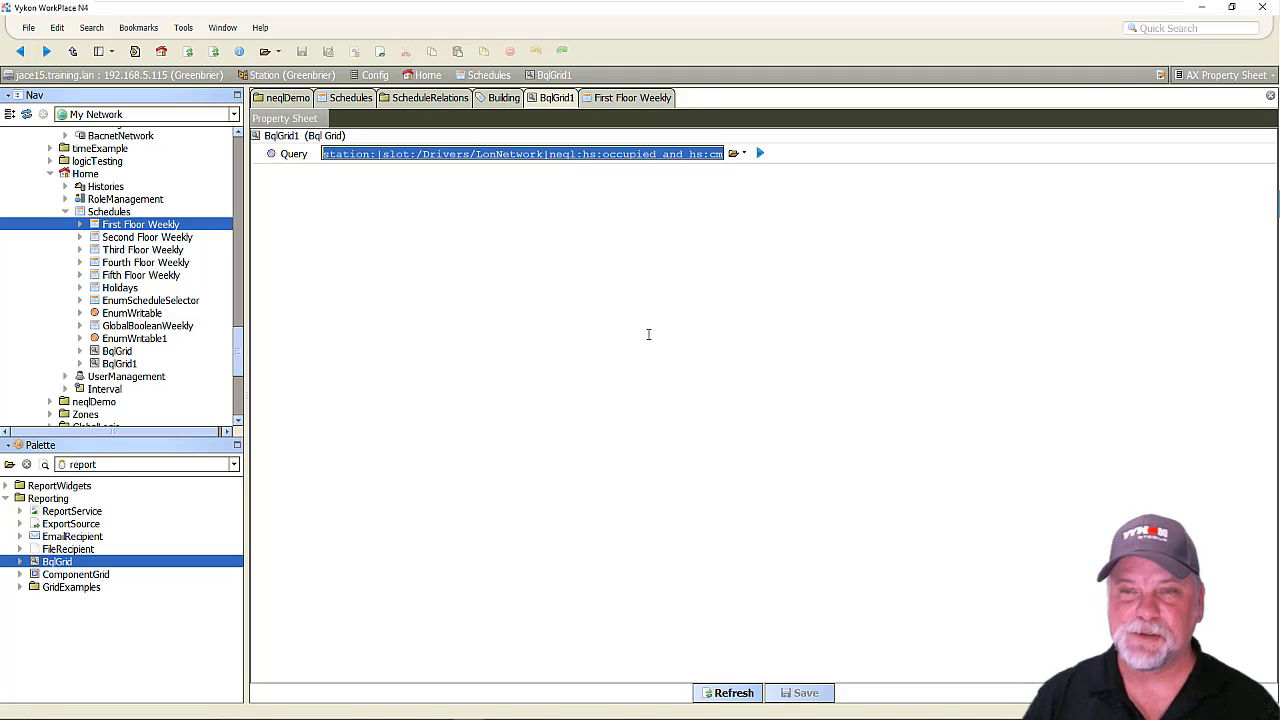
{"action": "key", "text": "End"}
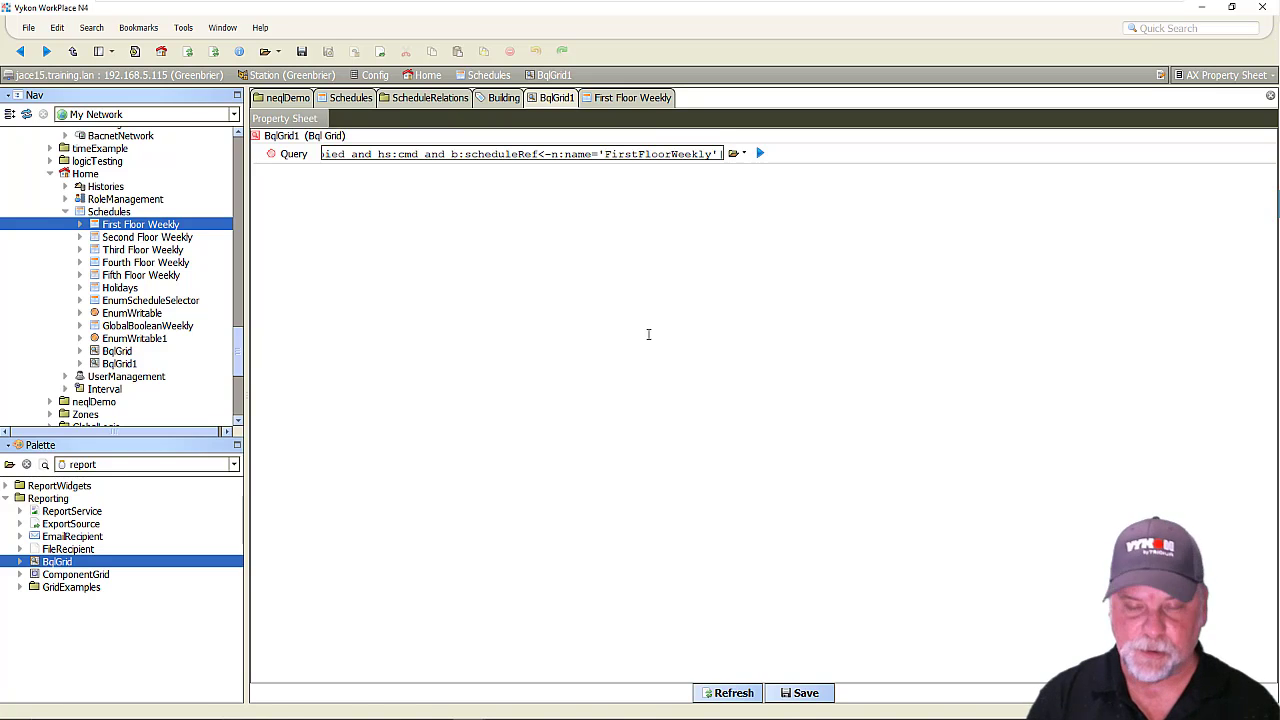
{"action": "type", "text": "|bql"}
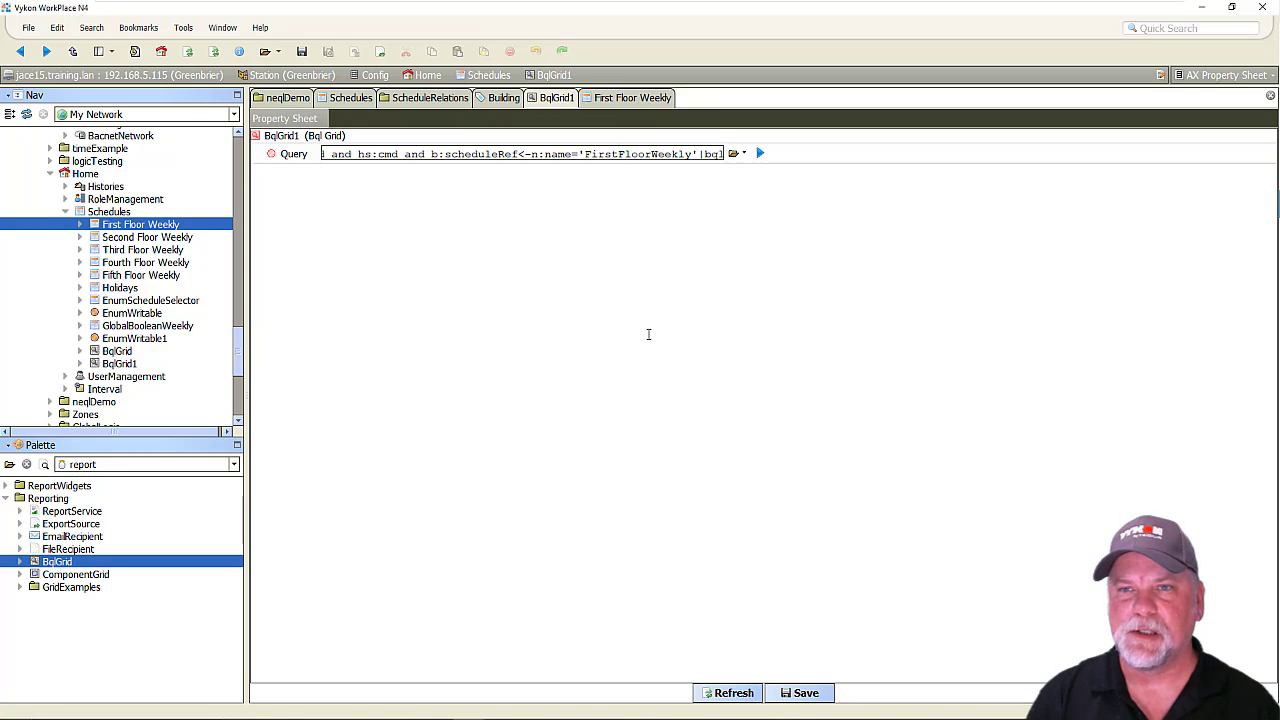
{"action": "type", "text": ":"}
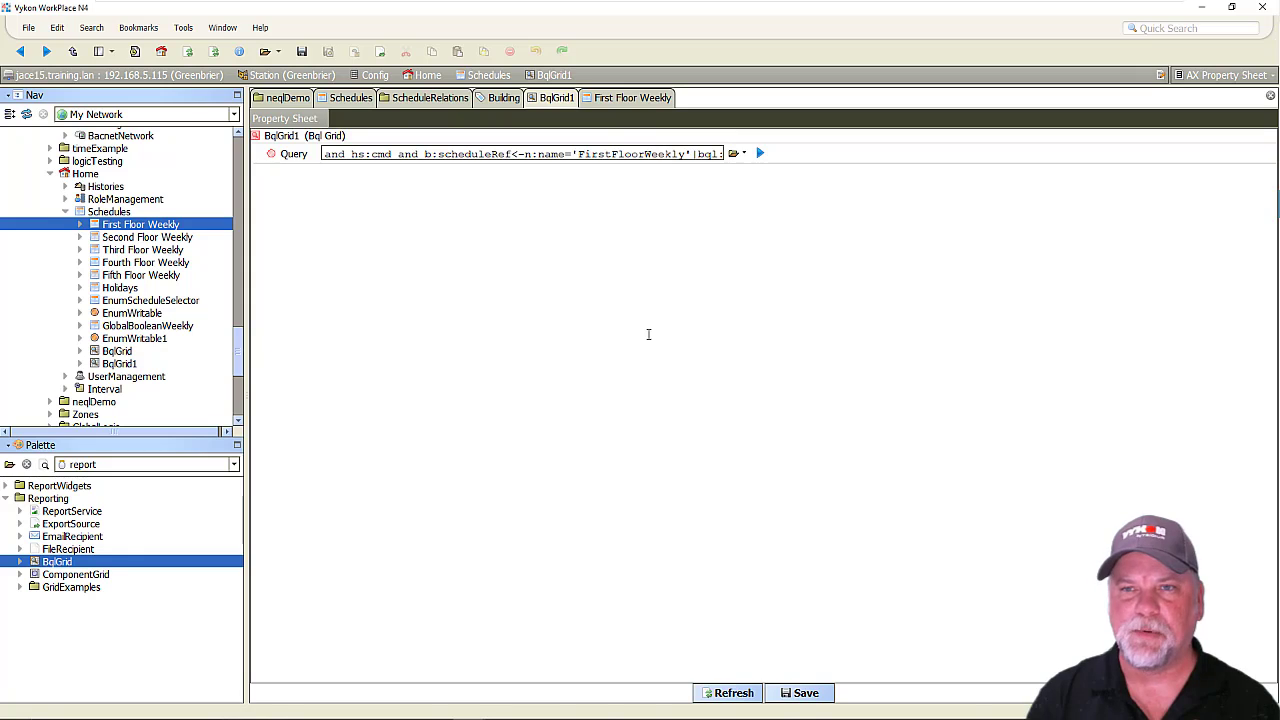
{"action": "type", "text": "select"}
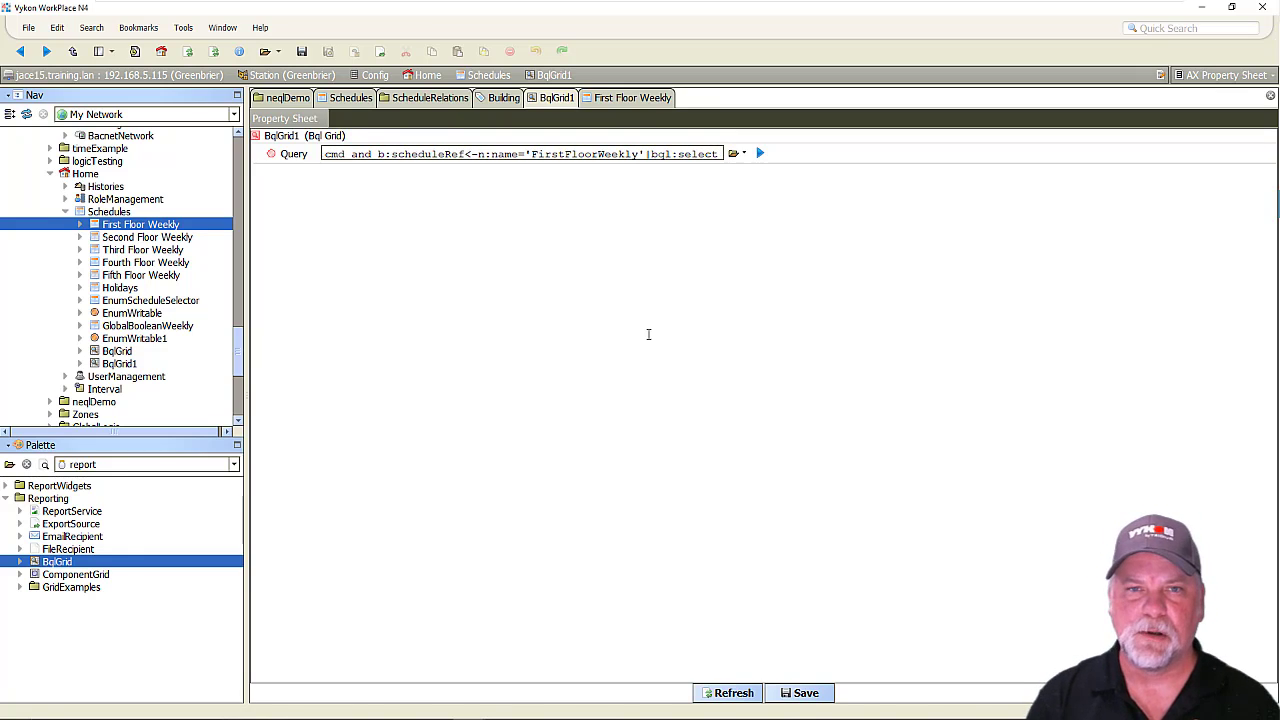
{"action": "type", "text": " par"}
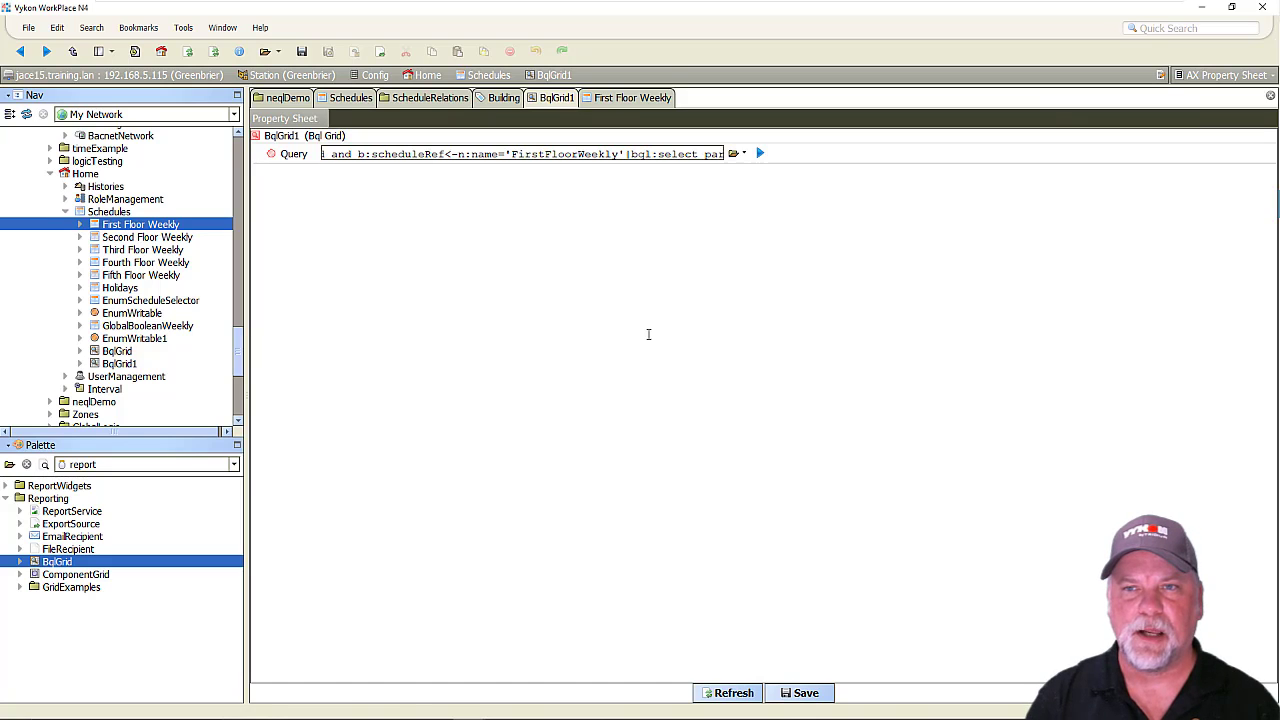
{"action": "type", "text": "ent.parent.n"}
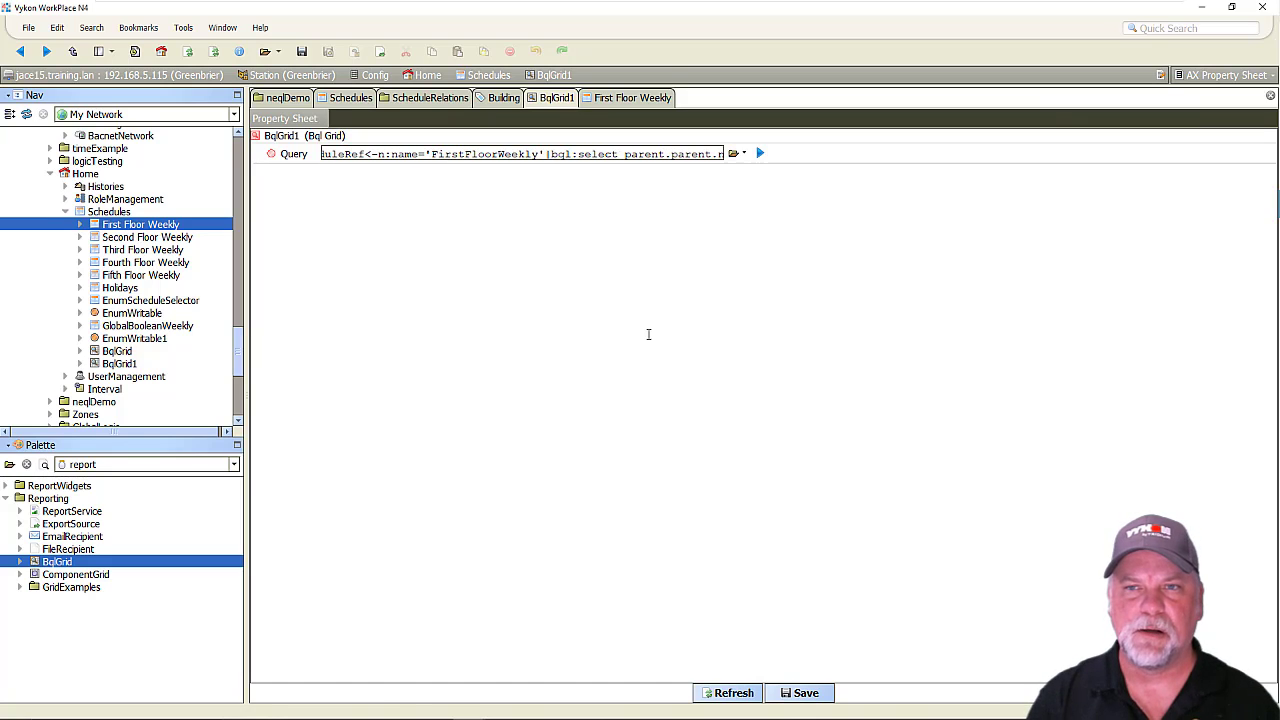
{"action": "type", "text": "displ"}
{"action": "key", "text": "BackSpace"}
{"action": "key", "text": "BackSpace"}
{"action": "key", "text": "BackSpace"}
{"action": "key", "text": "BackSpace"}
{"action": "key", "text": "BackSpace"}
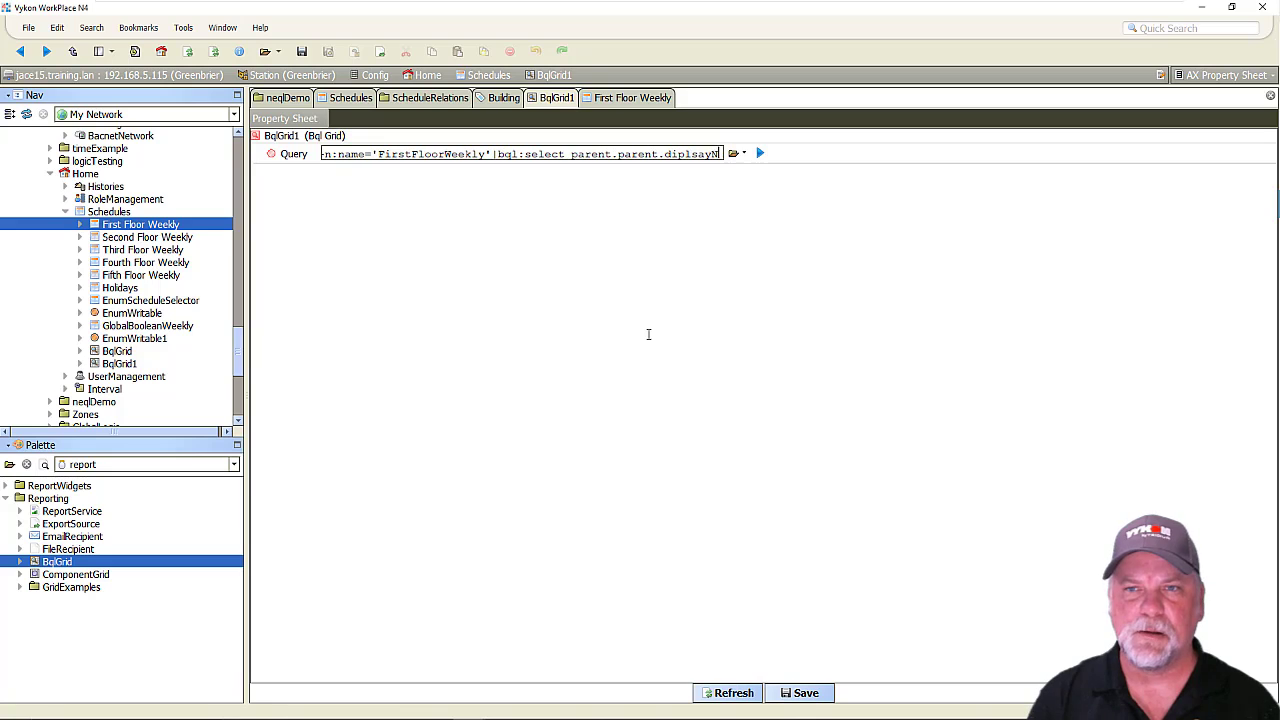
{"action": "type", "text": "splay"}
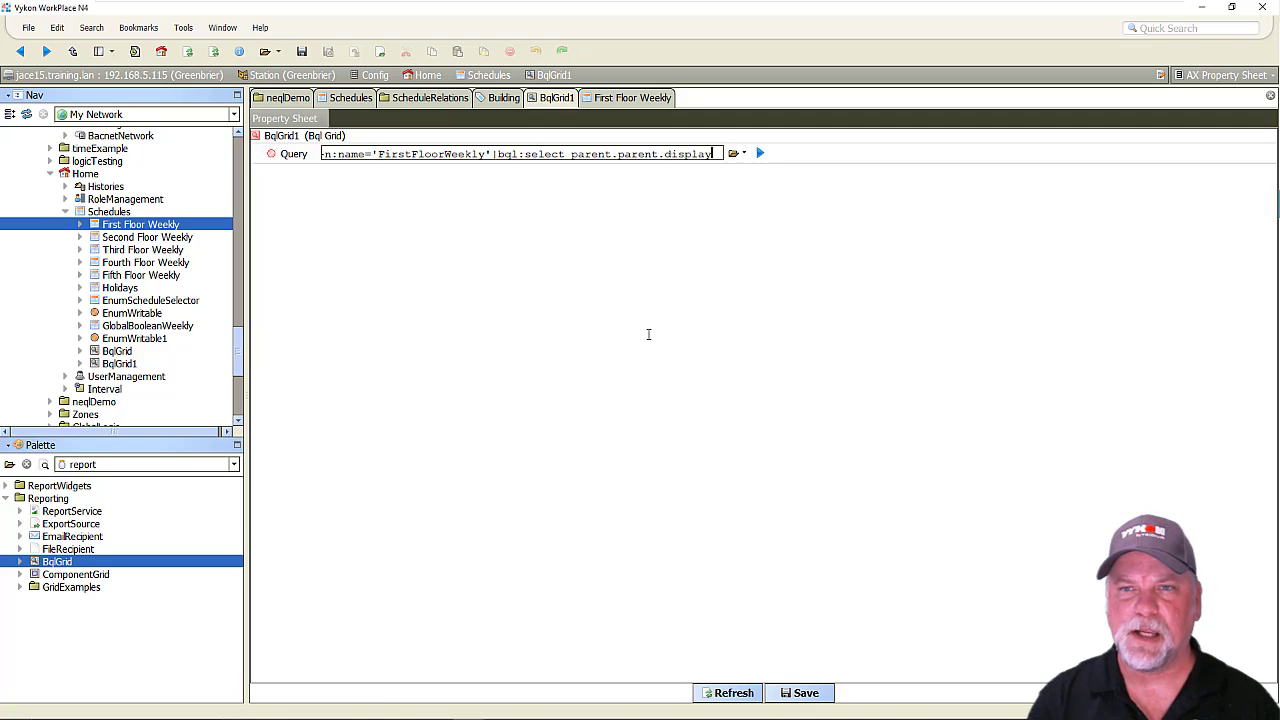
{"action": "type", "text": "Name as 'Equipment'"}
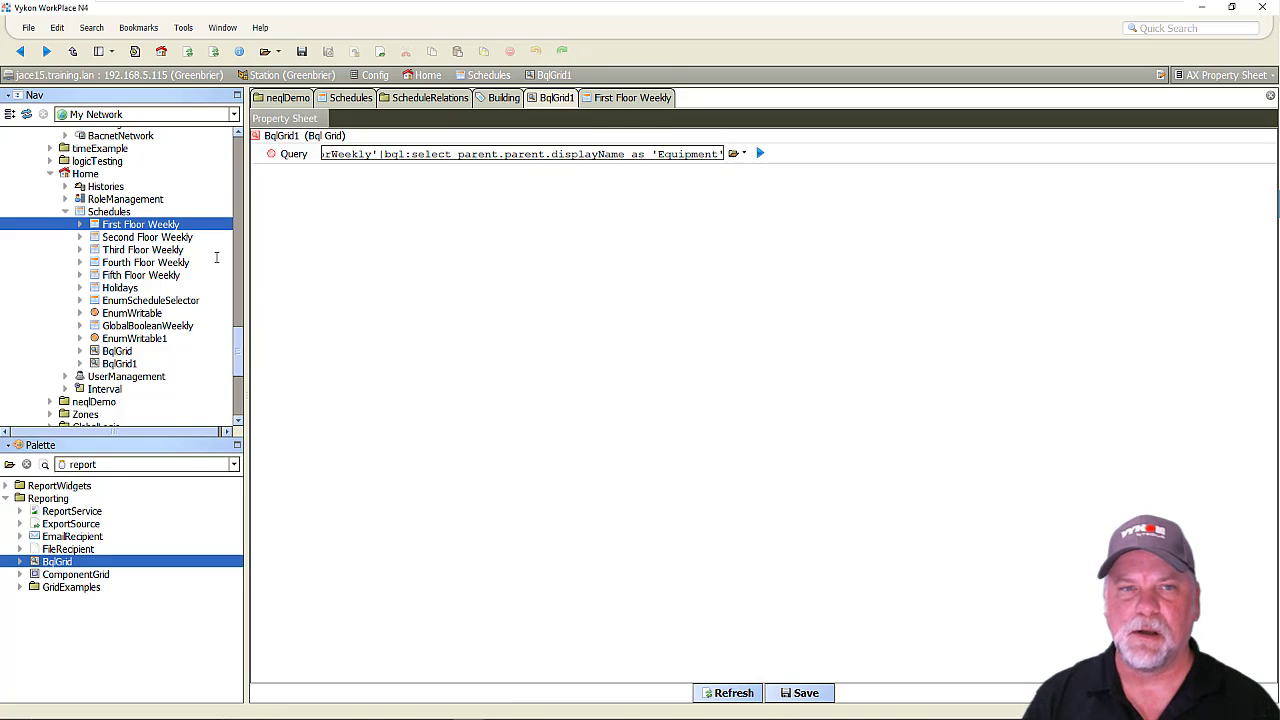
Trace the Occupancy point's parents in the station tree, through its Points folder up to AHU-03.
{"action": "scroll", "coordinate": [216, 258], "scroll_direction": "down", "scroll_amount": 15}
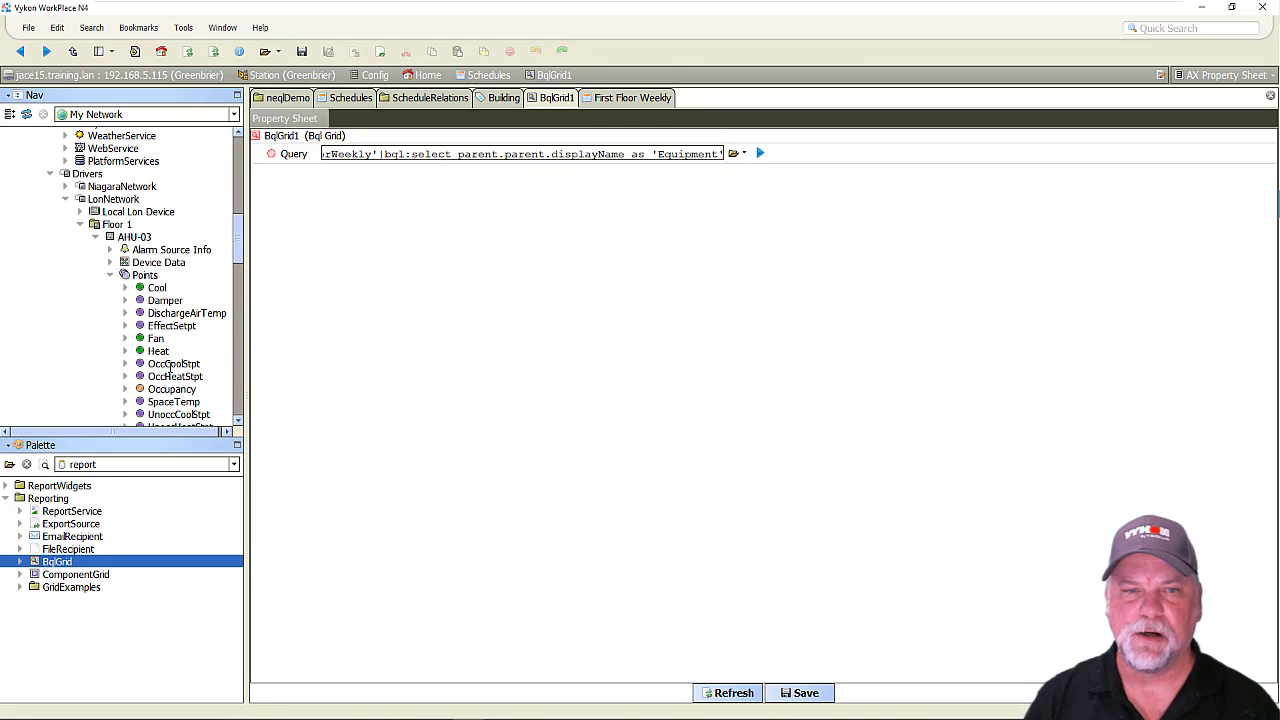
{"action": "left_click", "coordinate": [172, 388]}
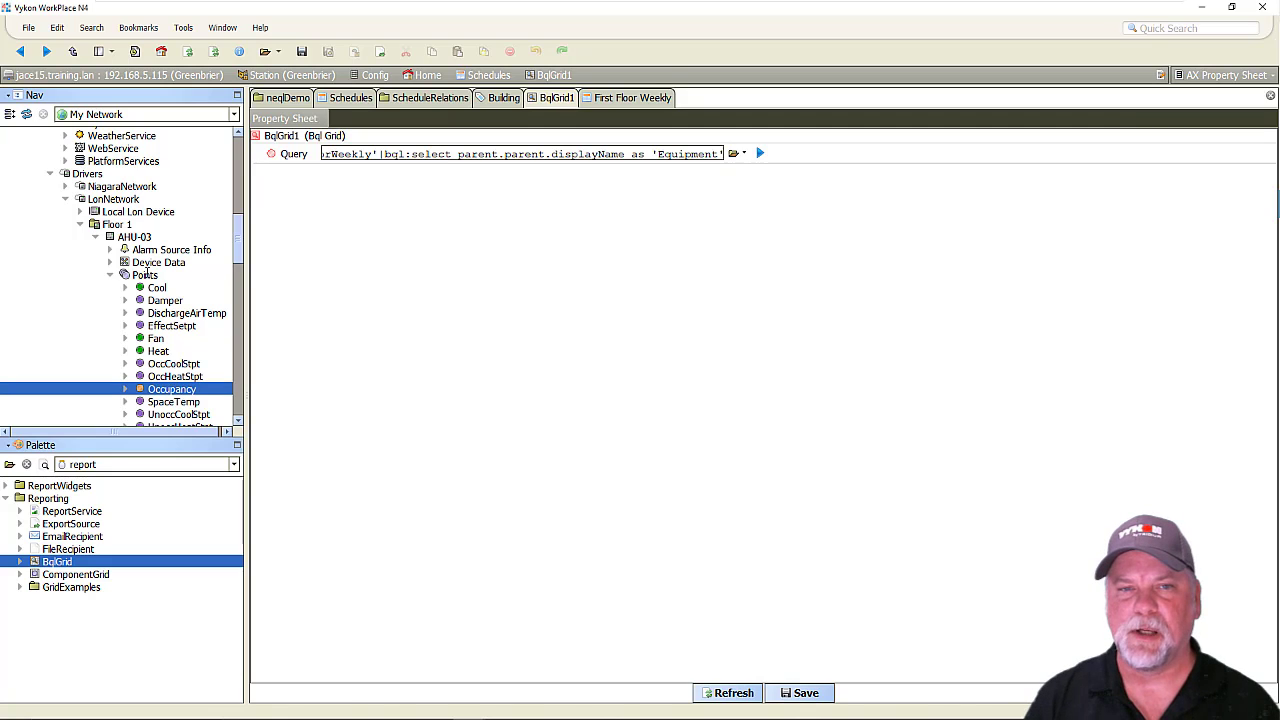
{"action": "left_click", "coordinate": [146, 274]}
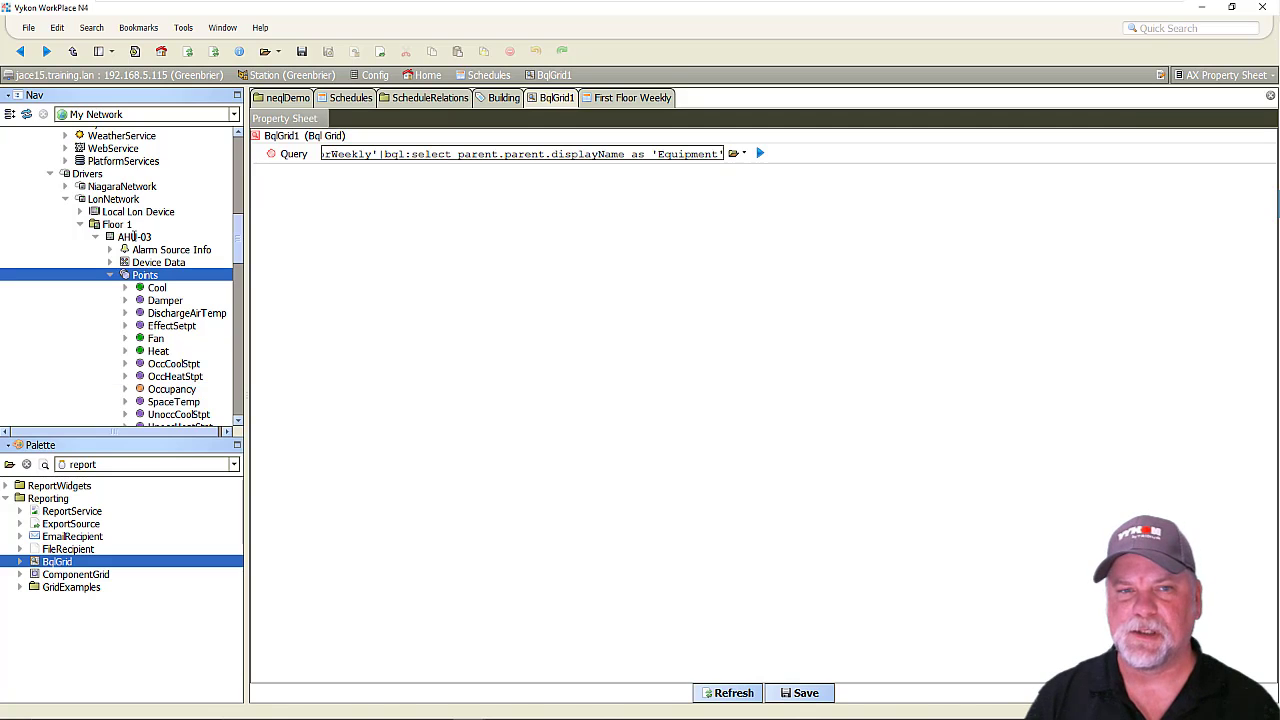
{"action": "left_click", "coordinate": [134, 237]}
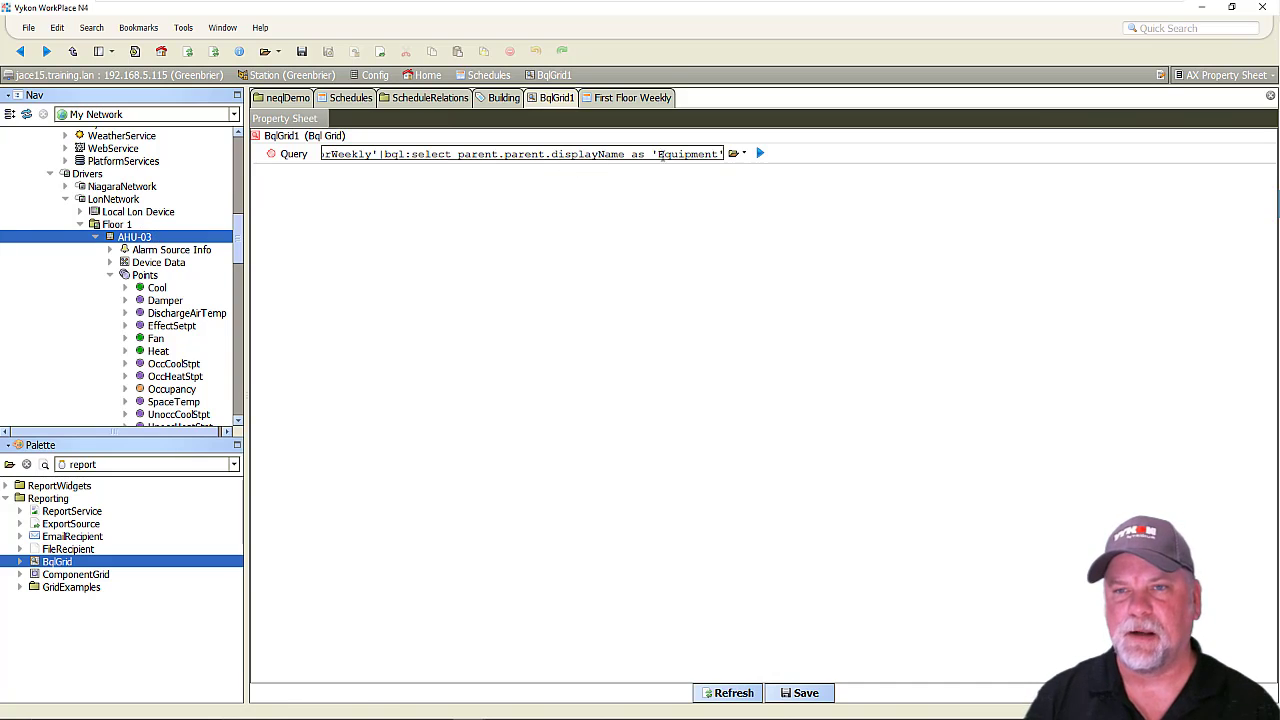
Save and run the extended query, then show BqlGrid1 in the AX Grid Table view.
{"action": "left_click", "coordinate": [800, 692]}
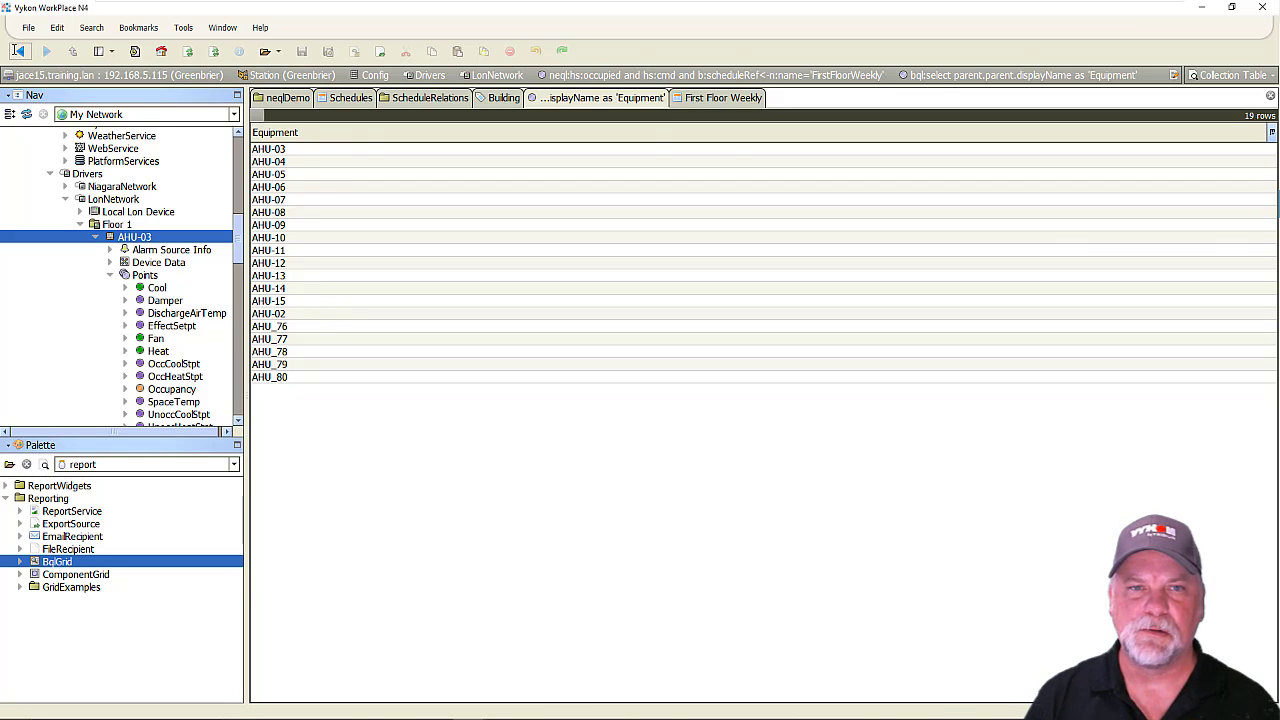
{"action": "left_click", "coordinate": [17, 51]}
{"action": "left_click", "coordinate": [1234, 76]}
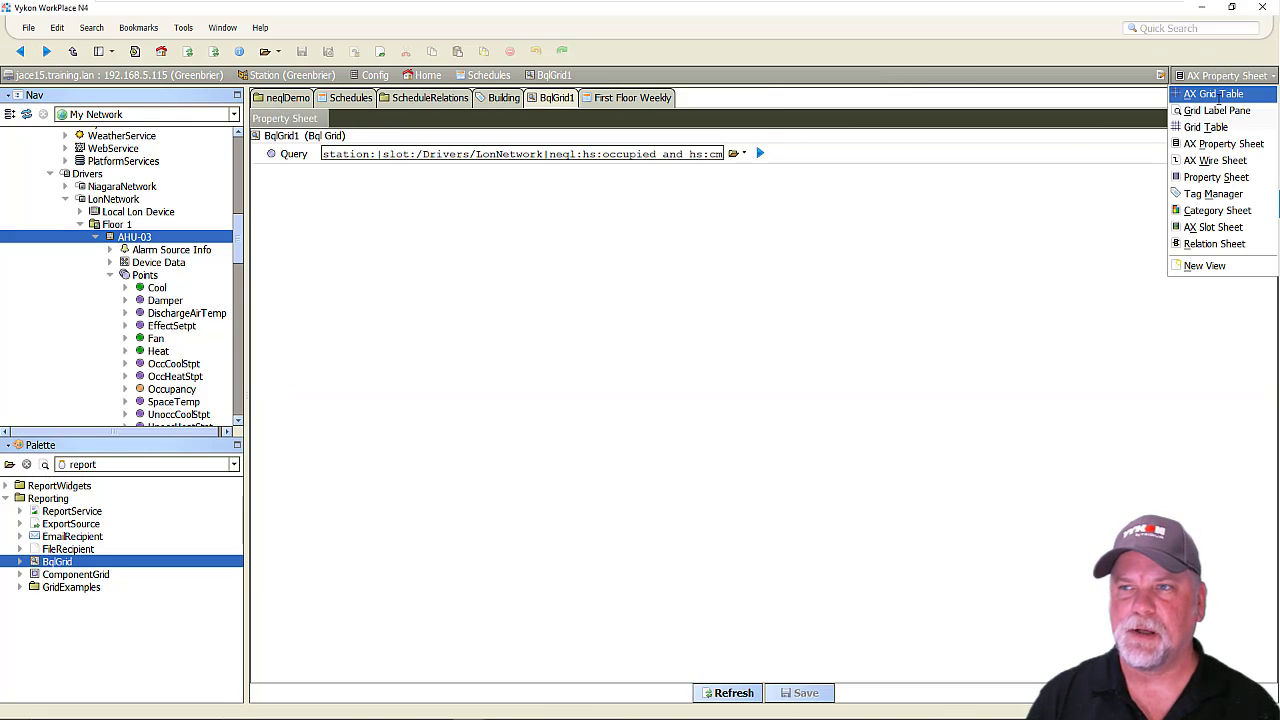
{"action": "left_click", "coordinate": [1219, 99]}
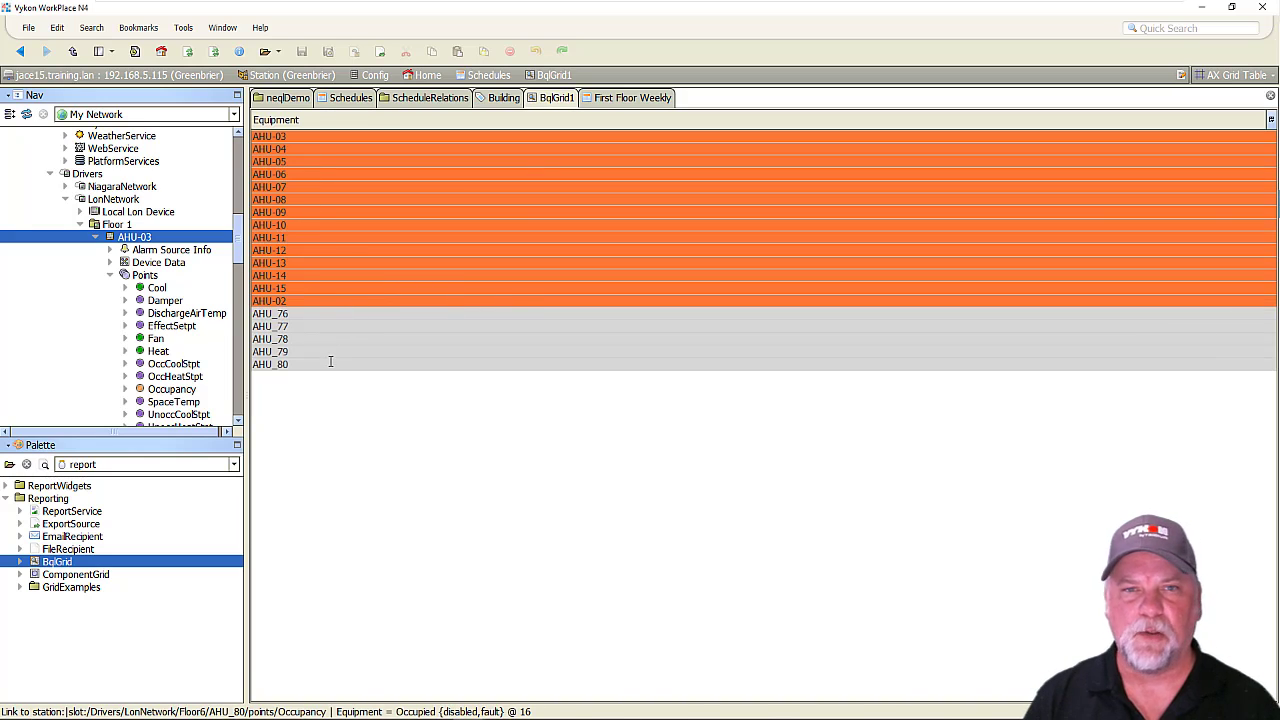
Open the Occupancy point behind the grid's AHU-03 row, return to the grid, and switch to the First Floor Weekly graphic.
{"action": "double_click", "coordinate": [301, 136]}
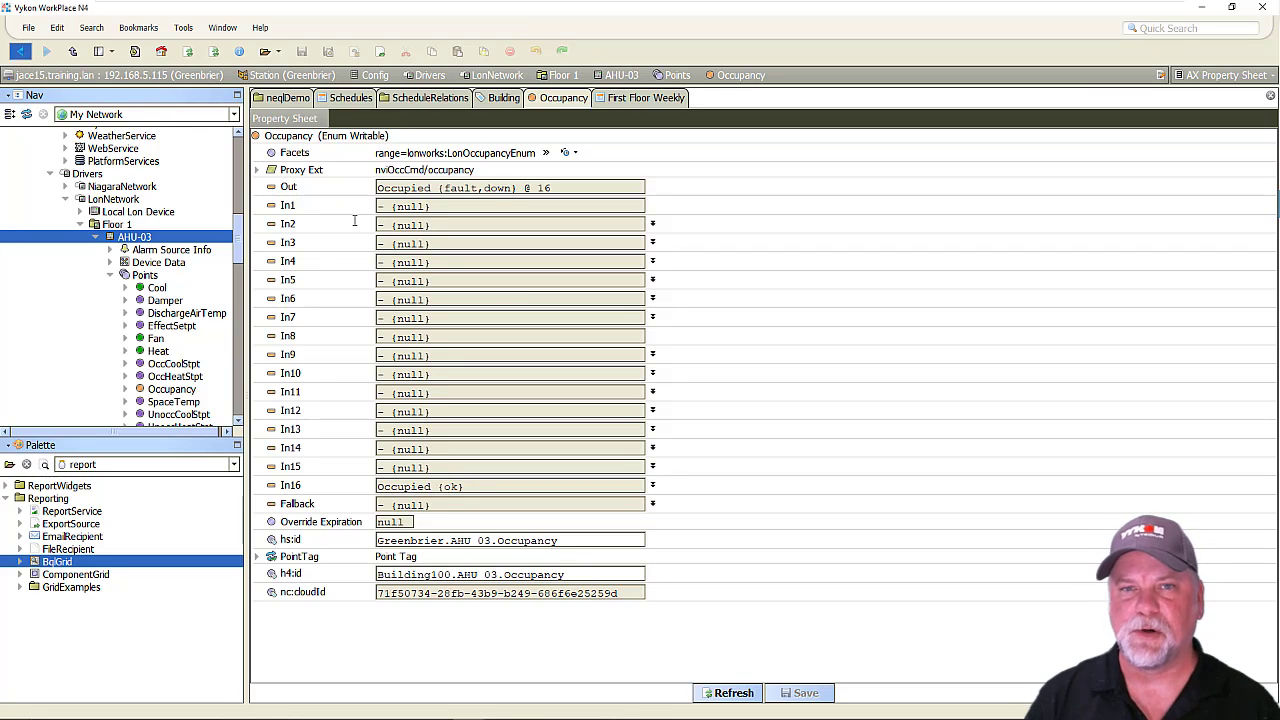
{"action": "key", "text": "alt+Left"}
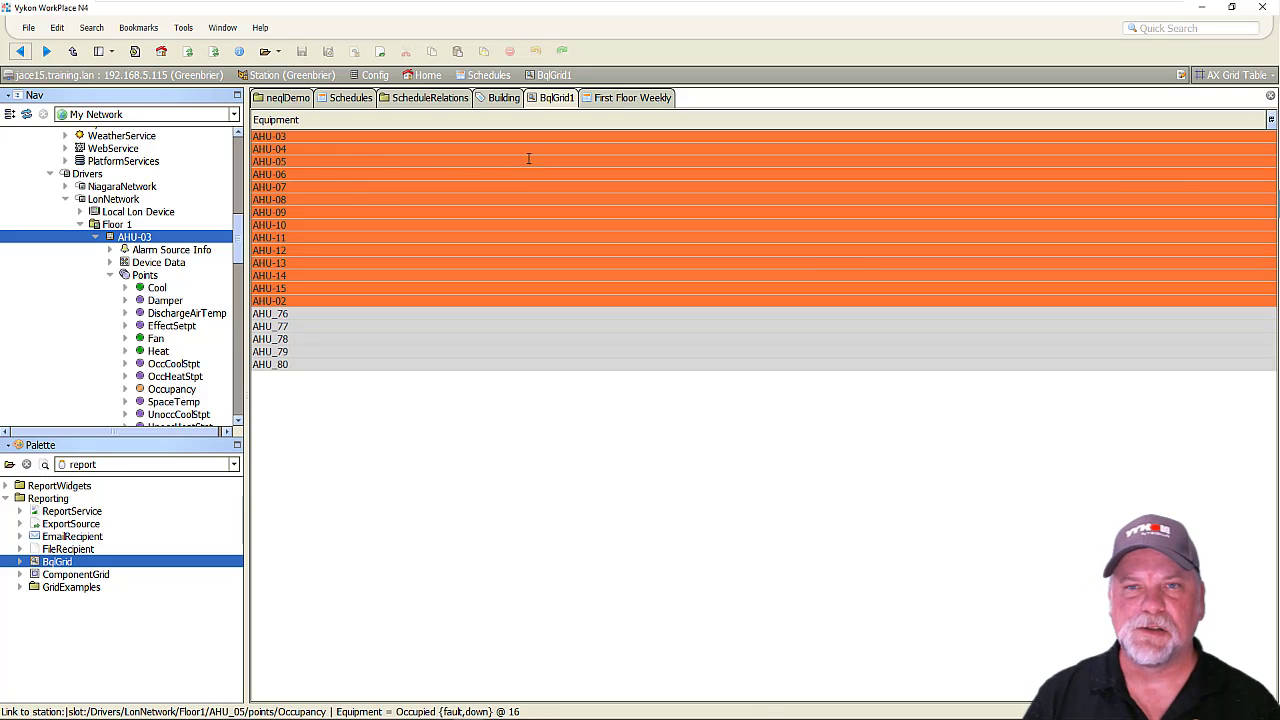
{"action": "left_click", "coordinate": [621, 99]}
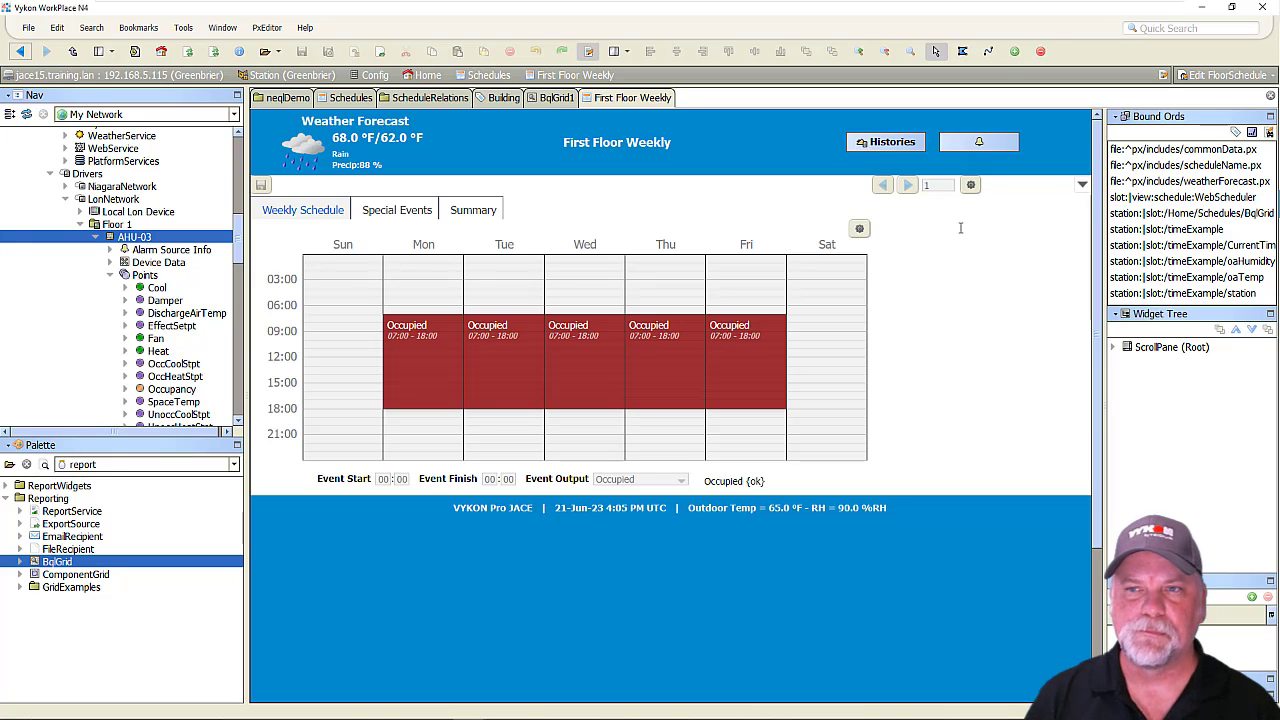
{"action": "left_click", "coordinate": [936, 219]}
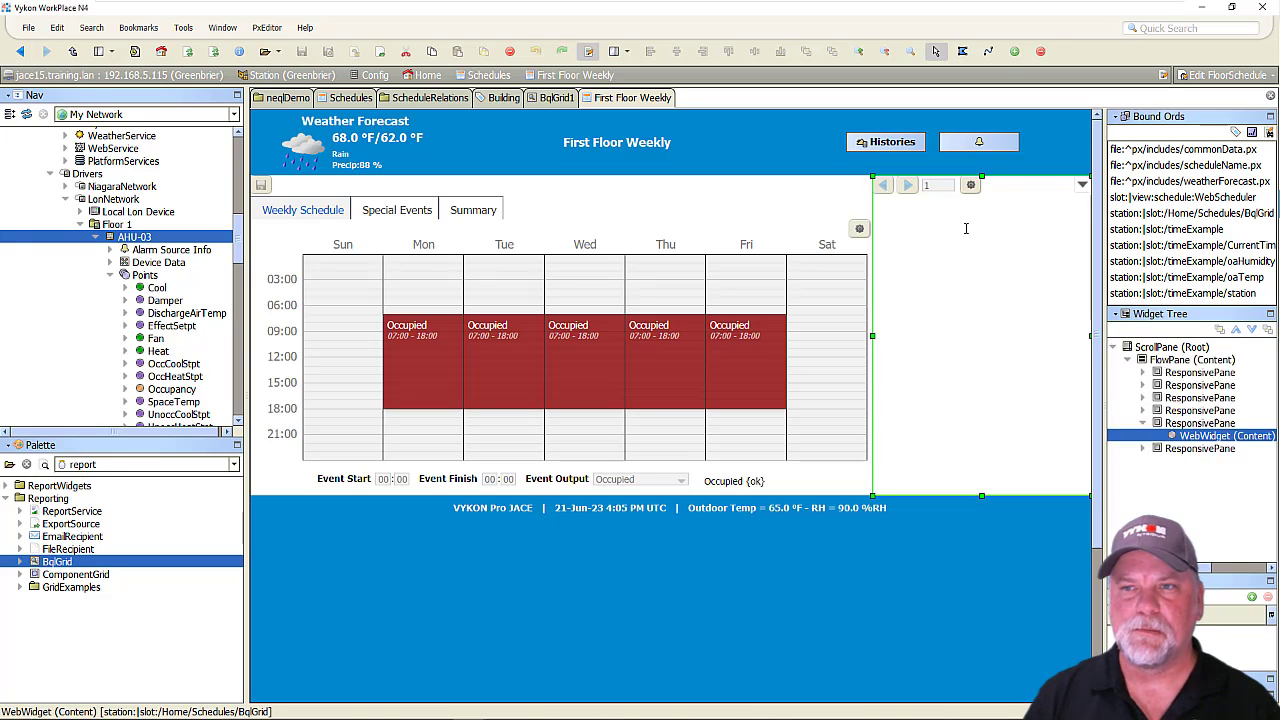
{"action": "key", "text": "Delete"}
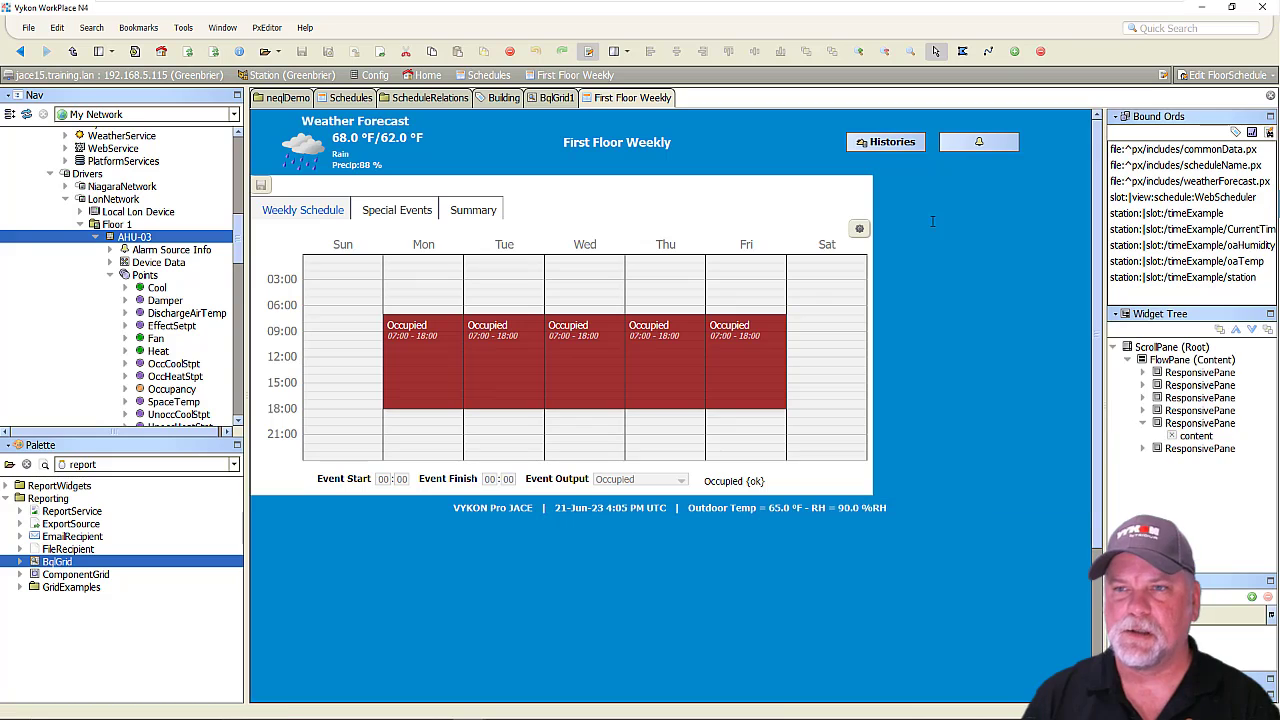
{"action": "key", "text": "ctrl+z"}
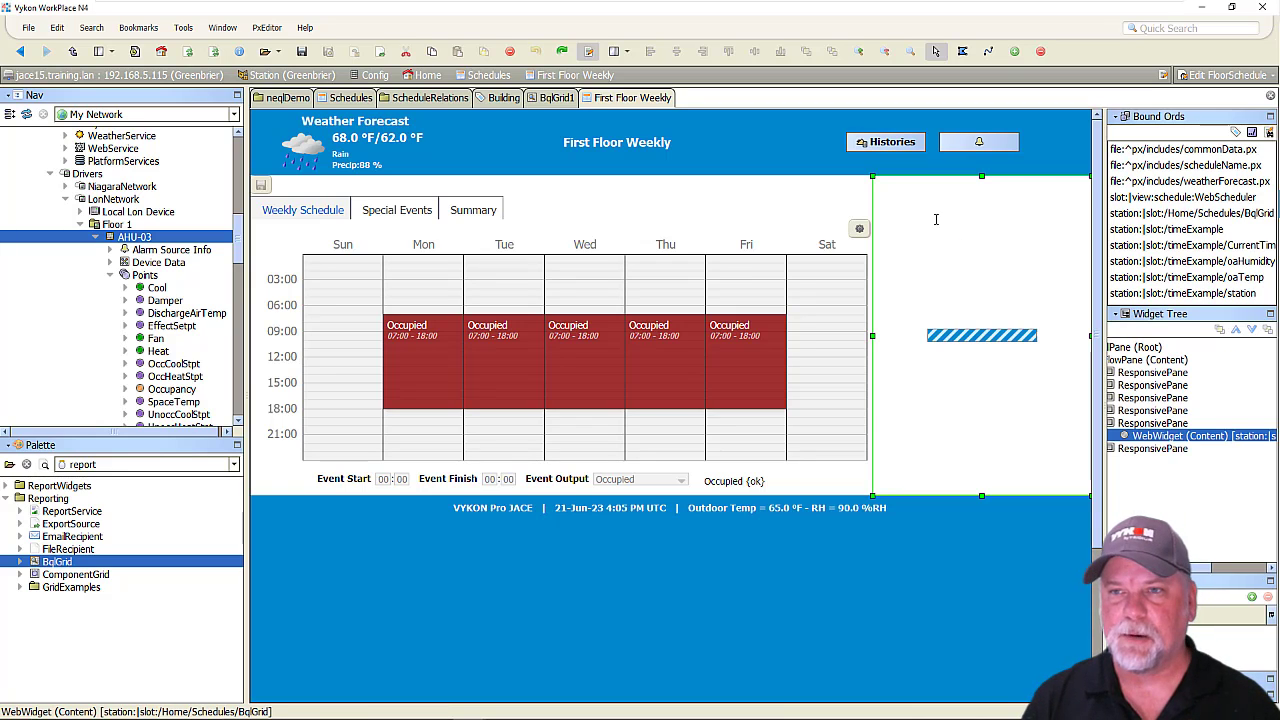
Examine the relative path in the hyperlink property of the web widget beside the weekly schedule, then close its properties.
{"action": "double_click", "coordinate": [945, 240]}
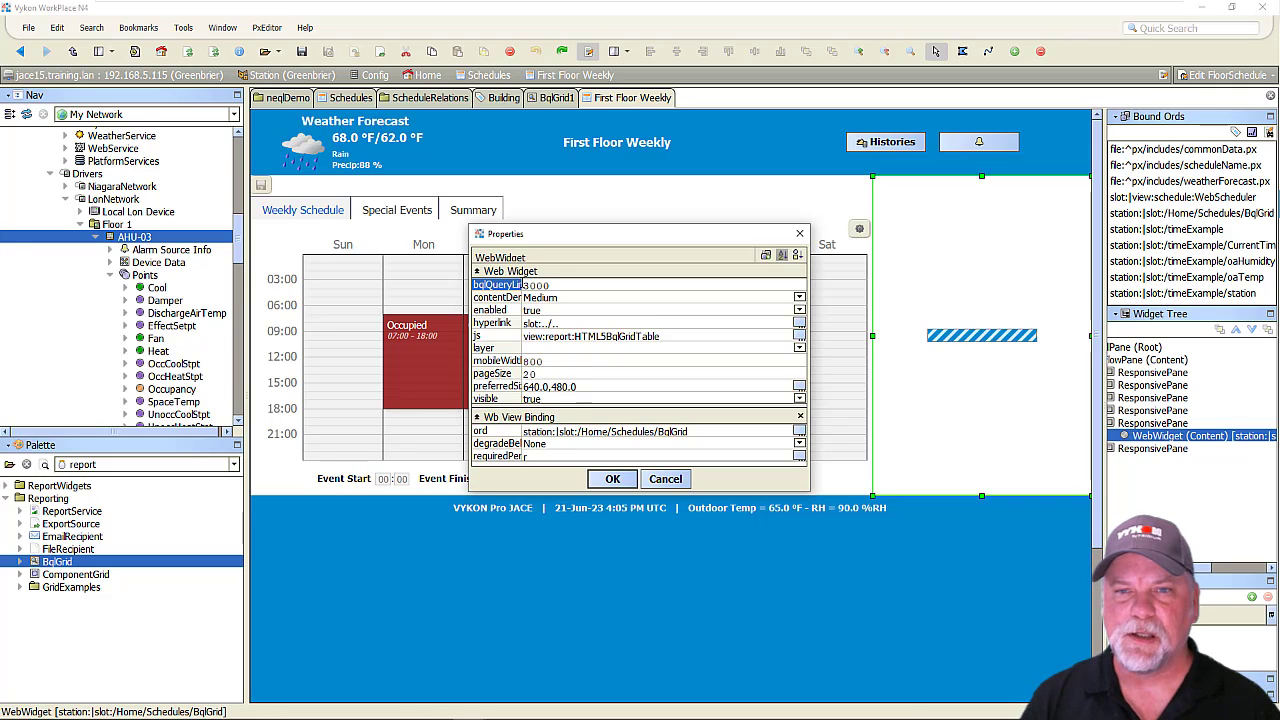
{"action": "left_click_drag", "start_coordinate": [521, 285], "coordinate": [611, 287]}
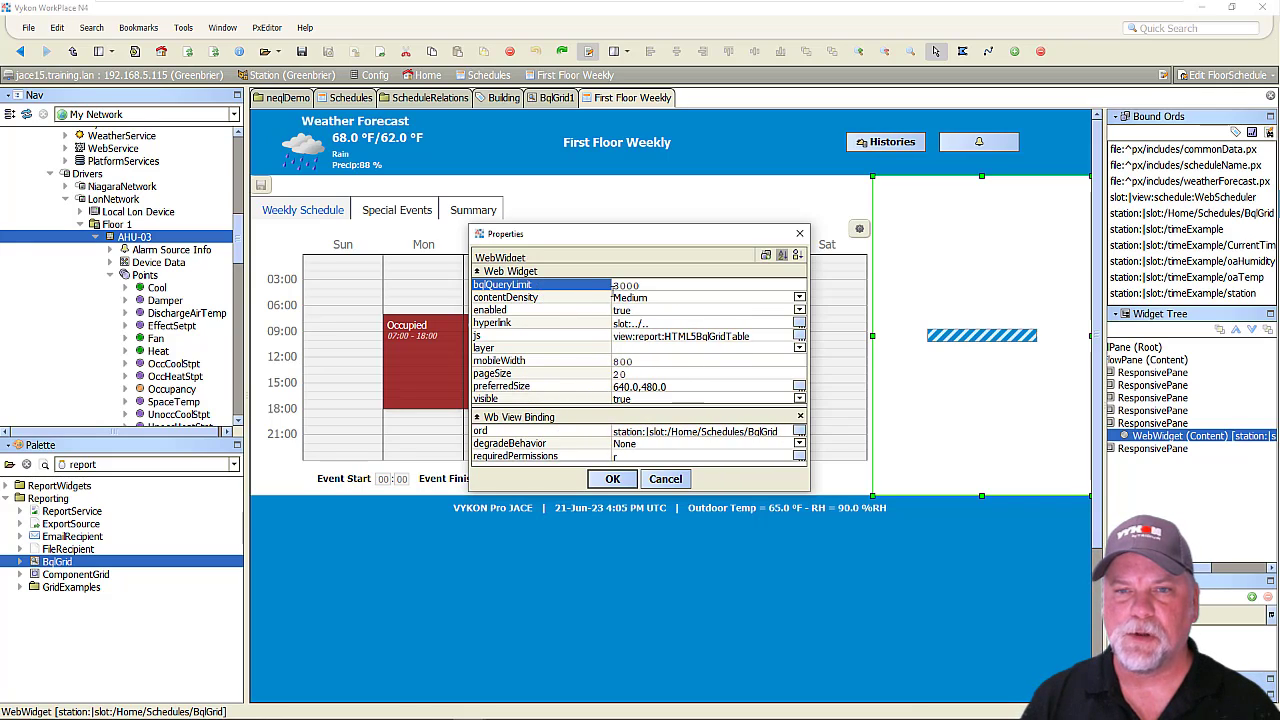
{"action": "left_click", "coordinate": [531, 323]}
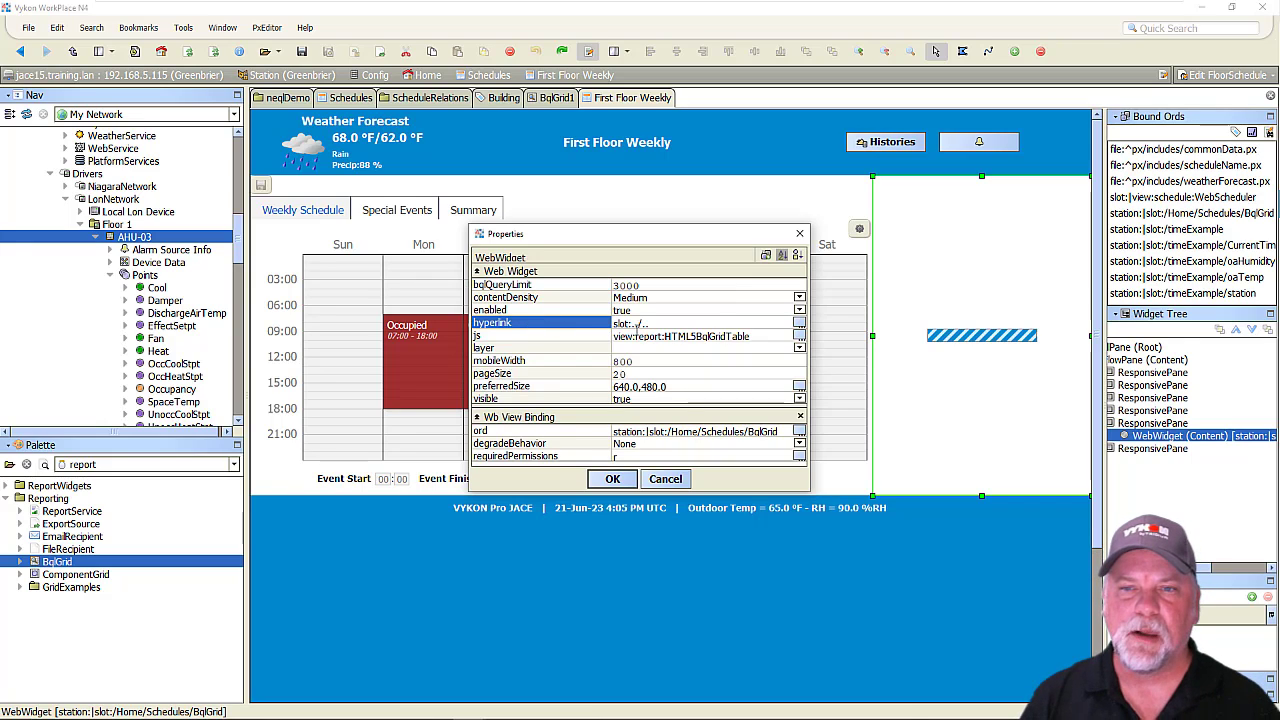
{"action": "double_click", "coordinate": [638, 326]}
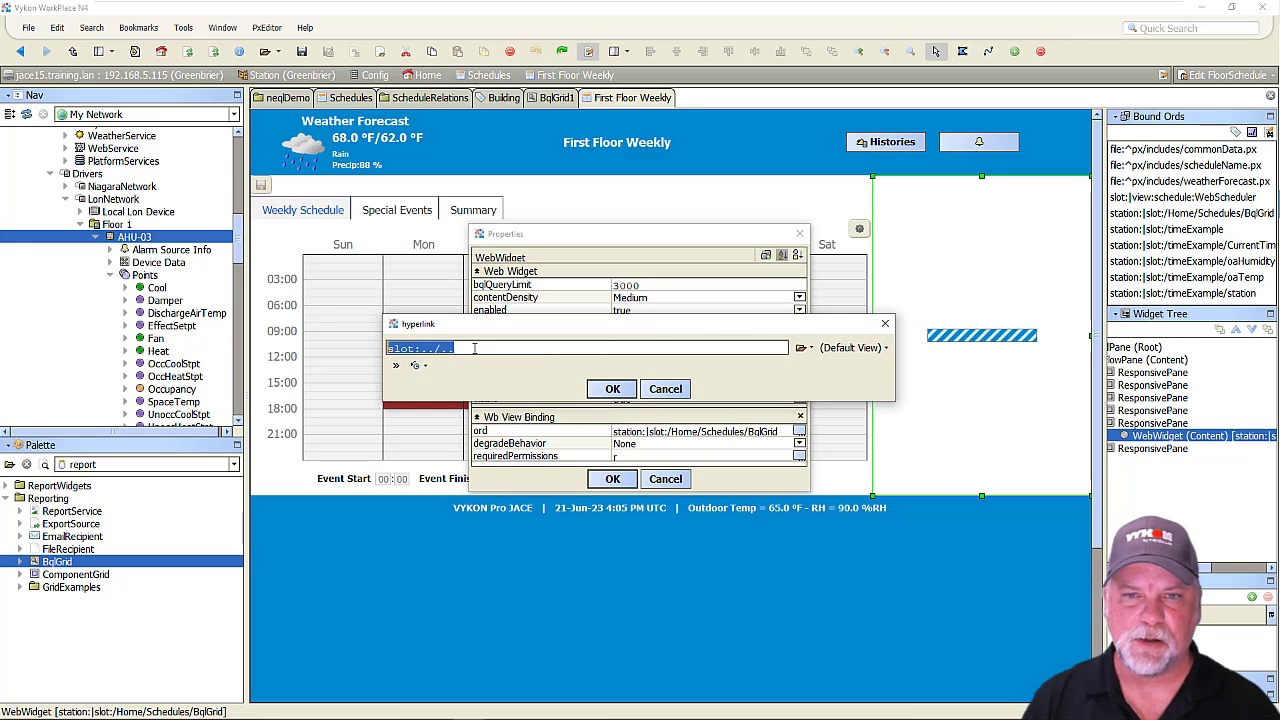
{"action": "left_click", "coordinate": [475, 348]}
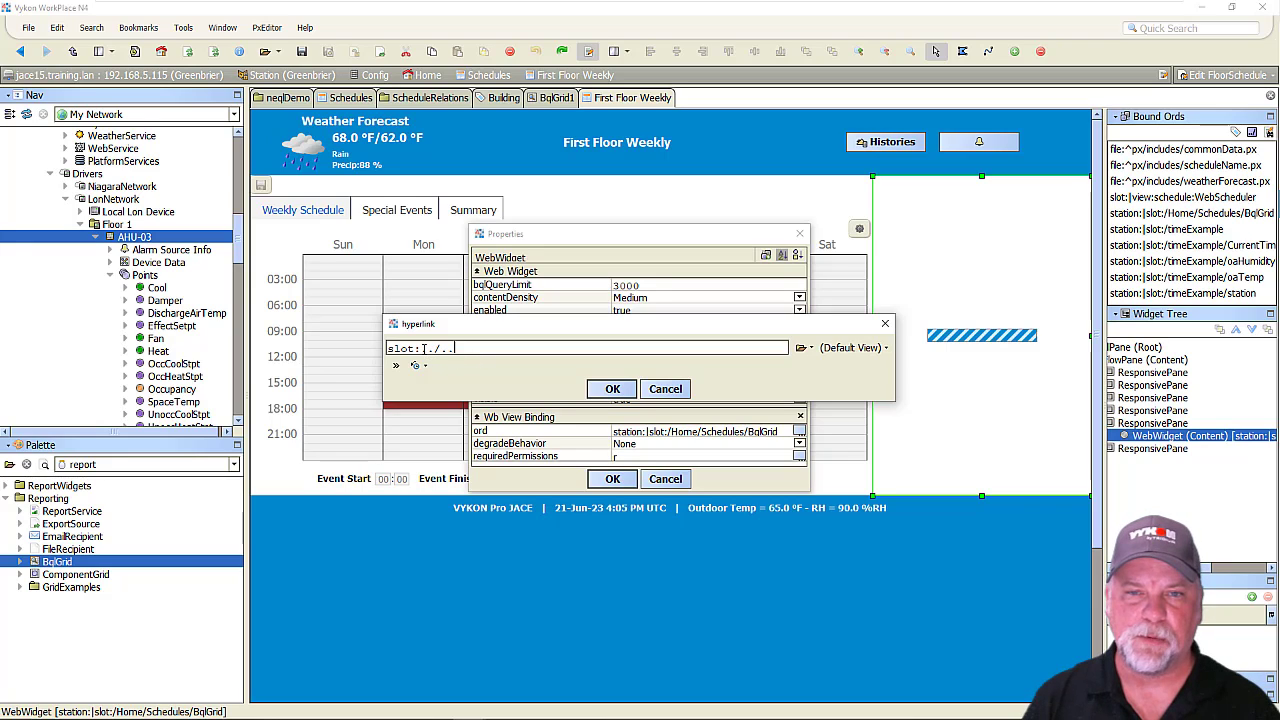
{"action": "left_click_drag", "start_coordinate": [421, 348], "coordinate": [454, 350]}
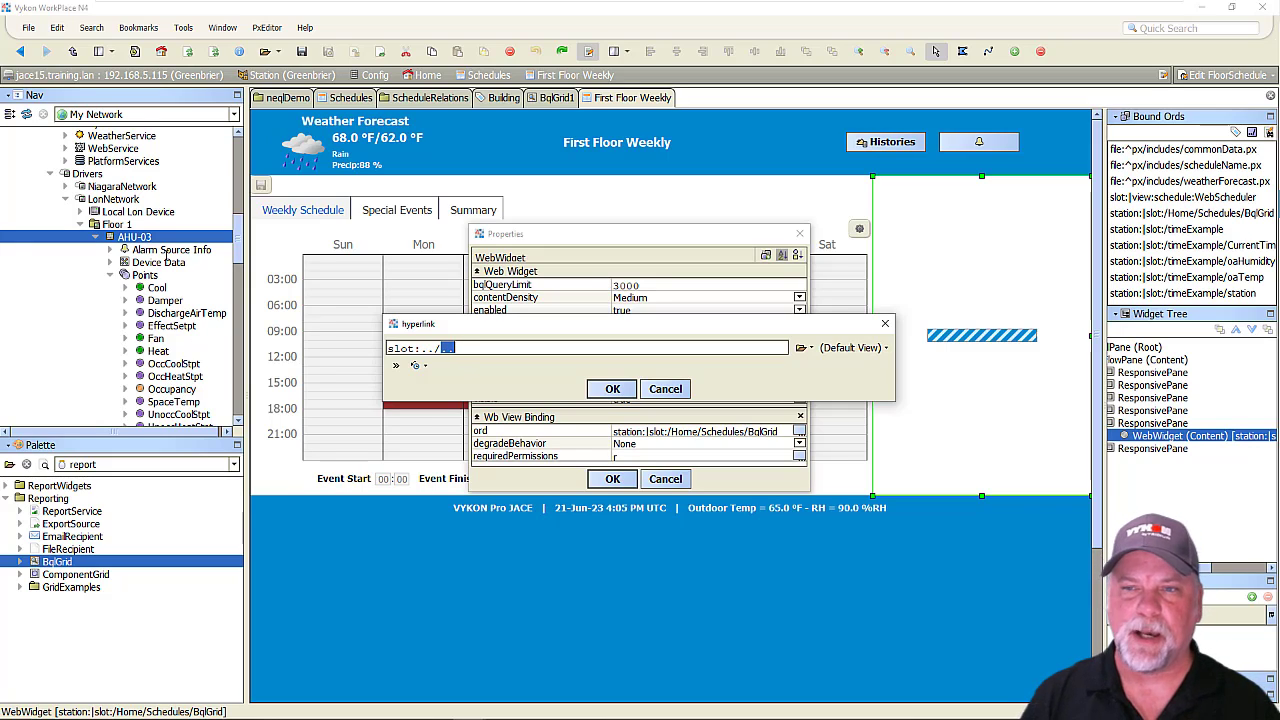
{"action": "left_click", "coordinate": [612, 388]}
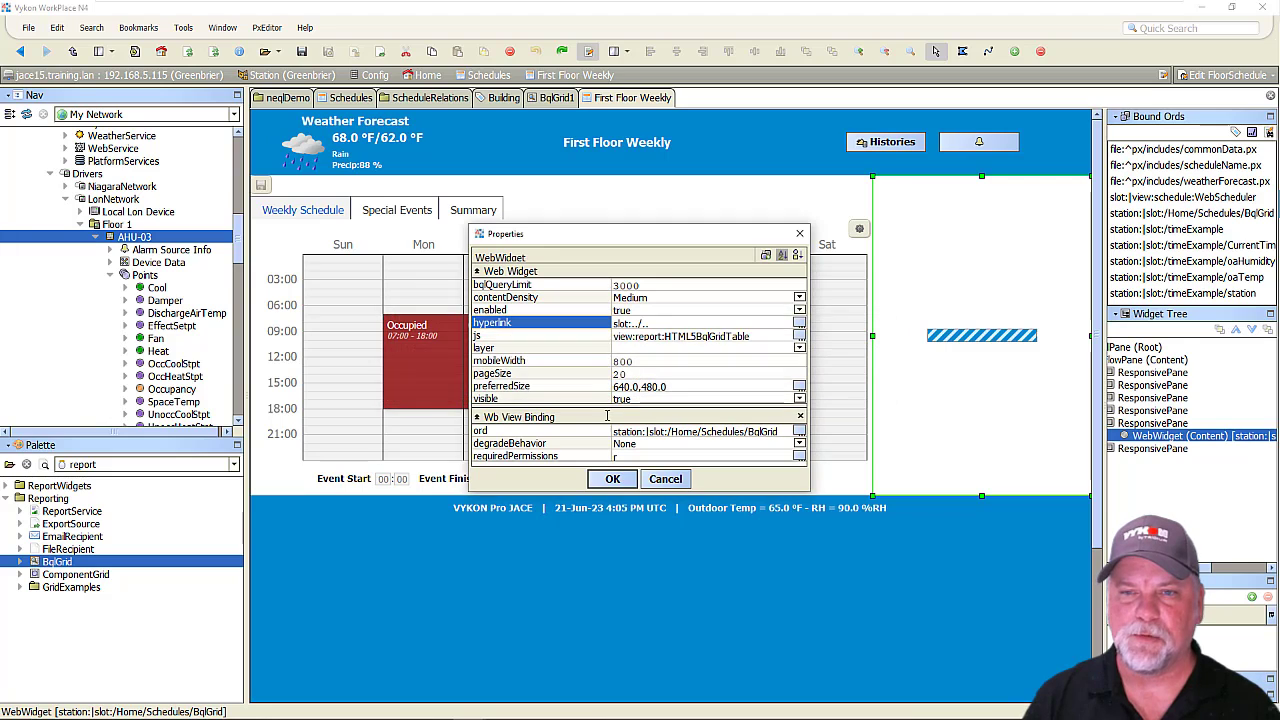
{"action": "left_click", "coordinate": [620, 482]}
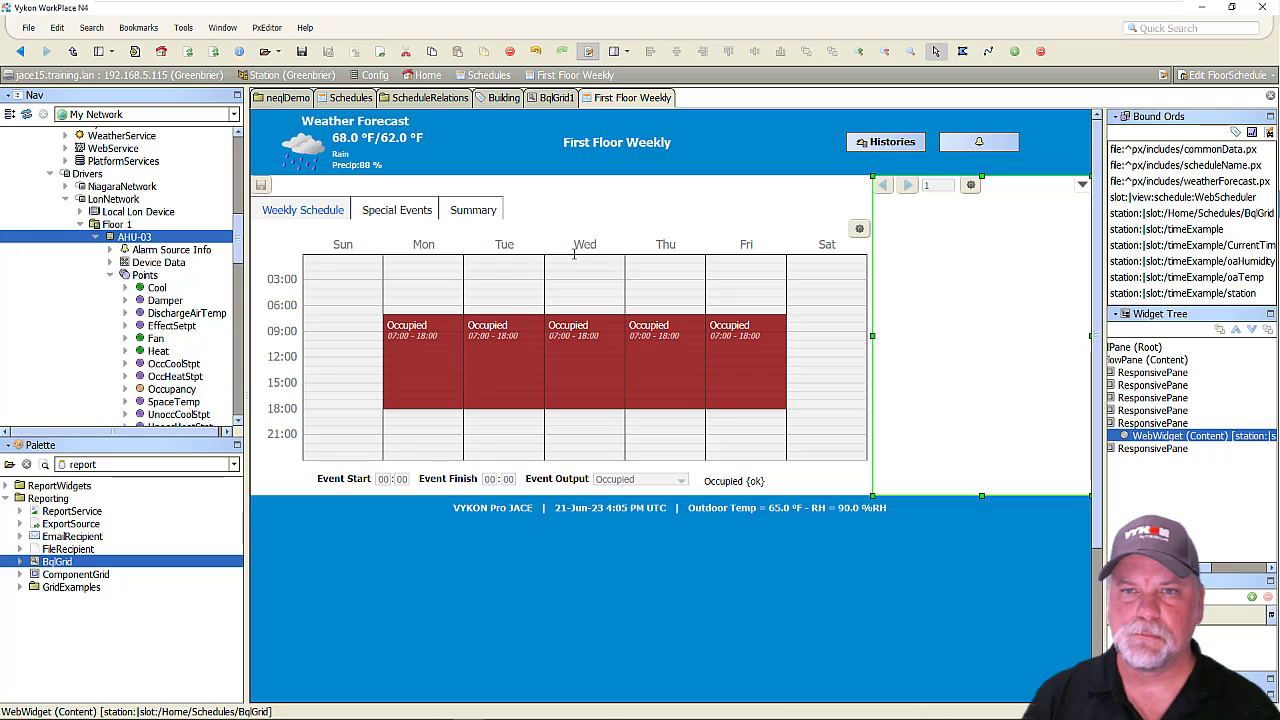
Put the First Floor Weekly graphic in view mode and follow the AHU-03 equipment link to its graphic.
{"action": "key", "text": "ctrl+e"}
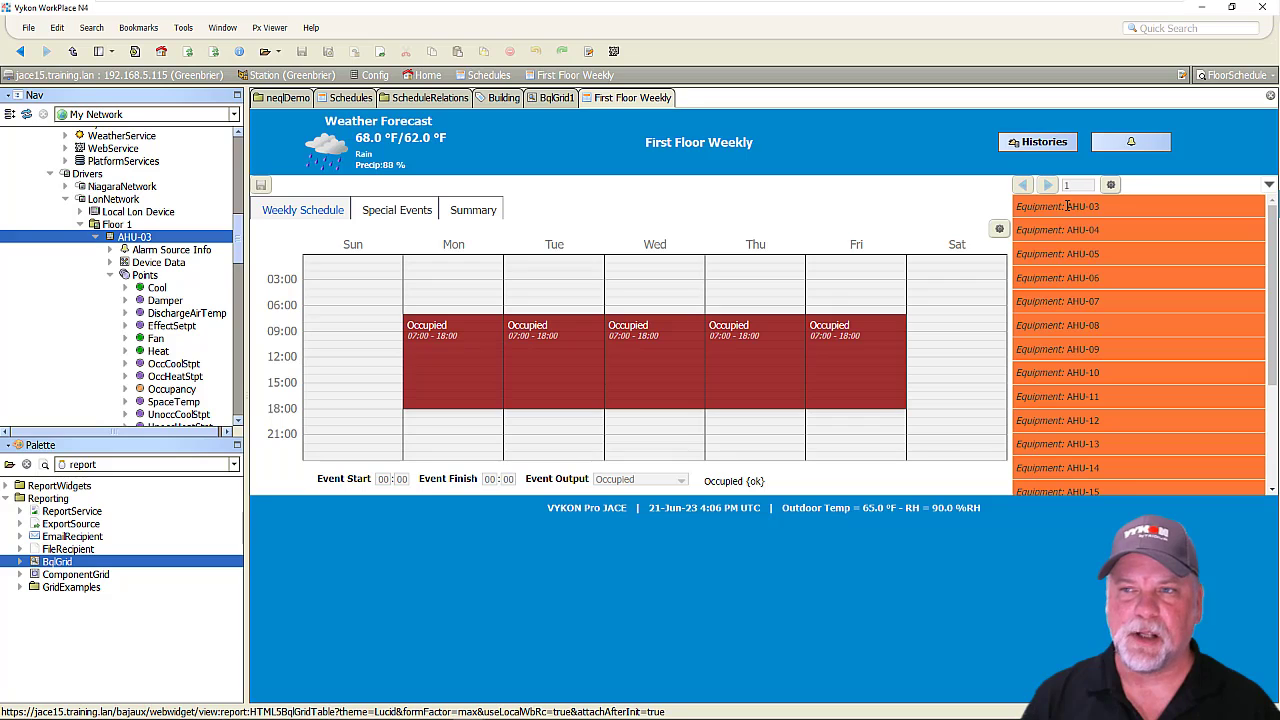
{"action": "left_click", "coordinate": [1067, 206]}
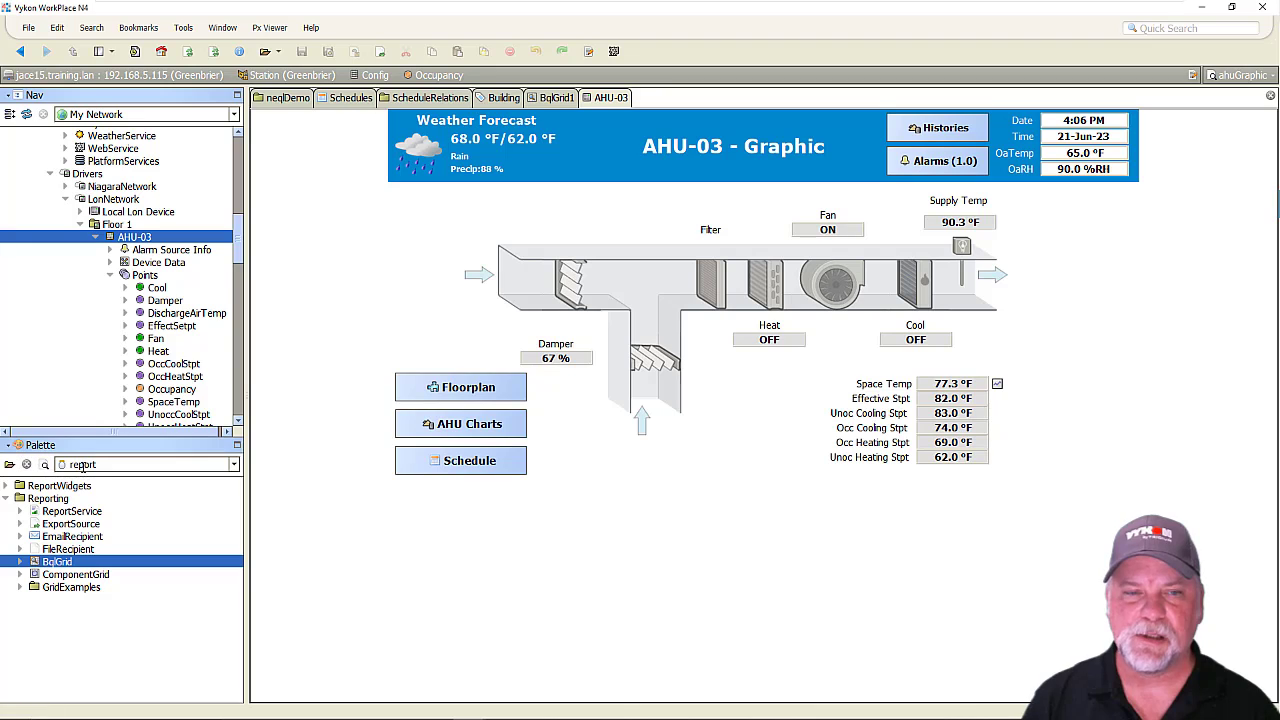
Load the vykonPro palette and select WeeklyScheduleRelation in its relations folder.
{"action": "left_click", "coordinate": [234, 464]}
{"action": "left_click", "coordinate": [100, 529]}
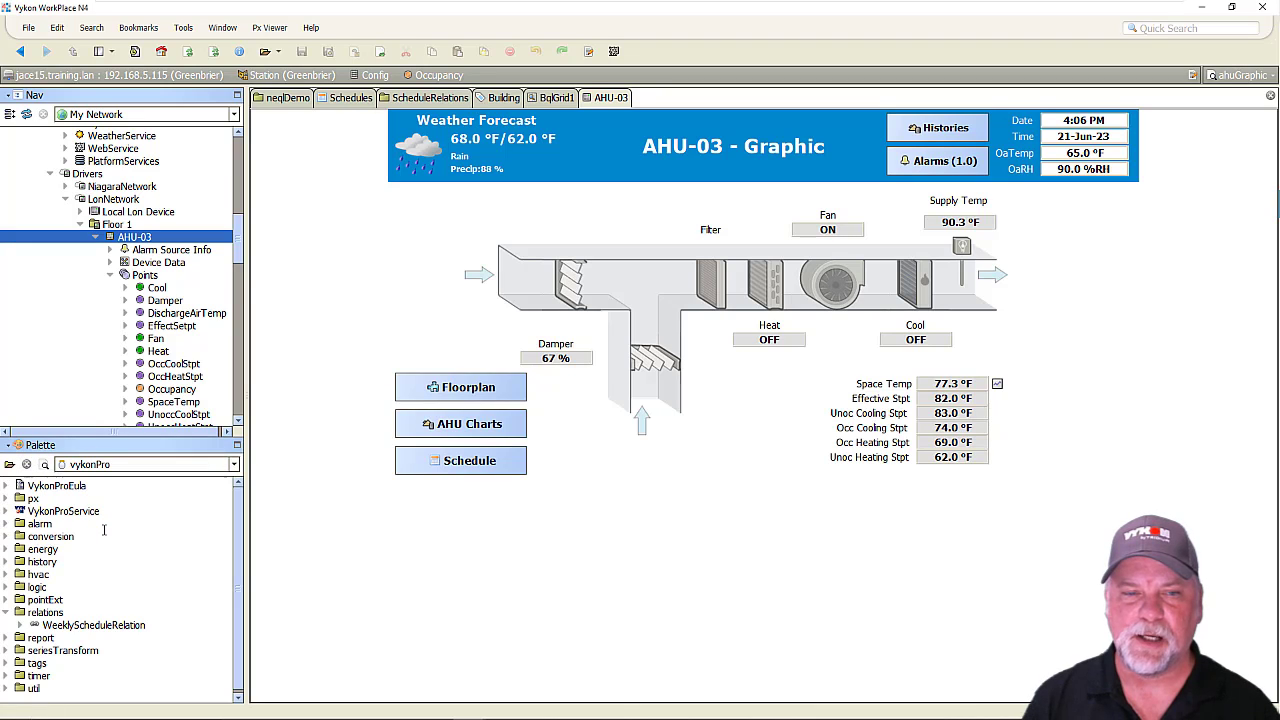
{"action": "left_click", "coordinate": [76, 624]}
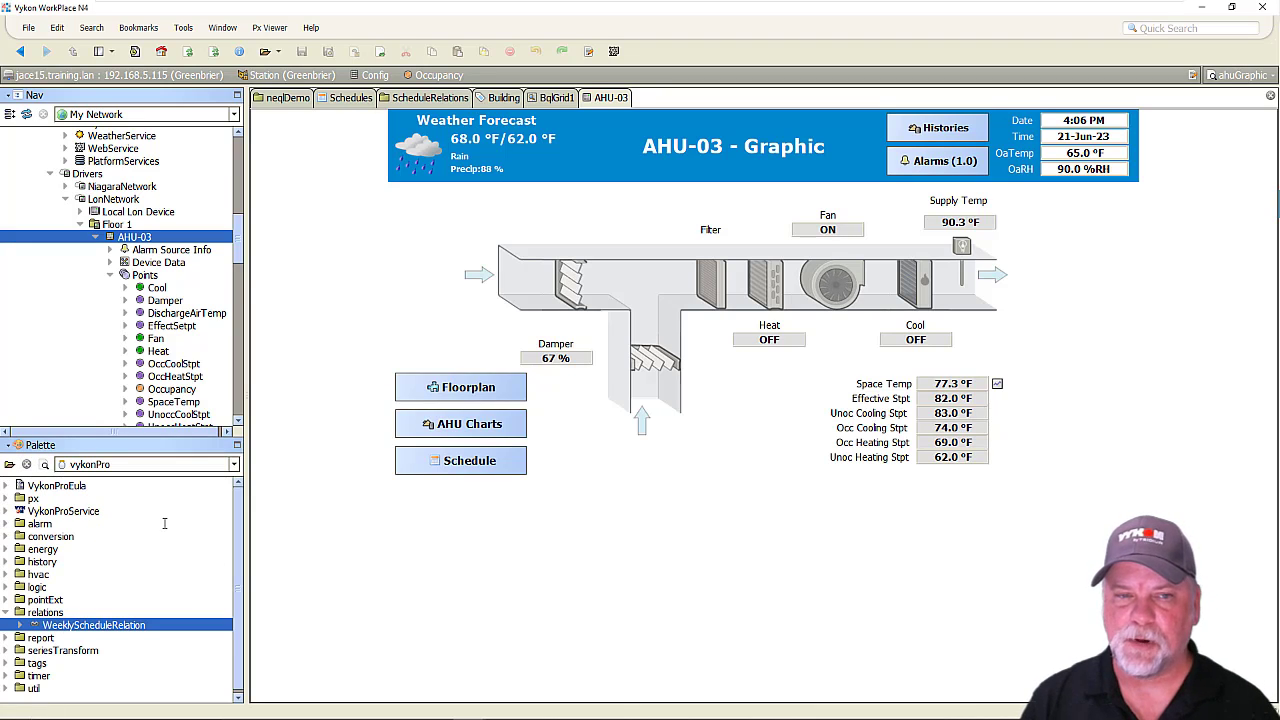